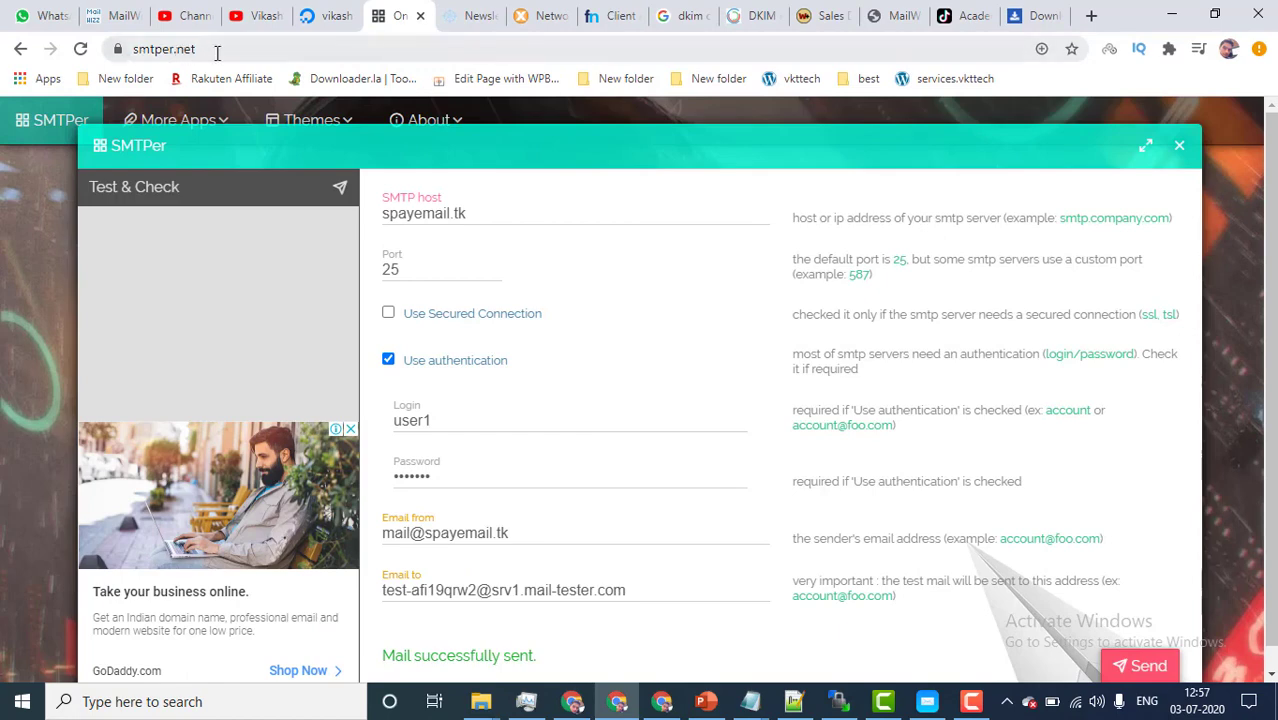
# - Reload the mail-tester page to get a fresh test address
pyautogui.click(468, 15)
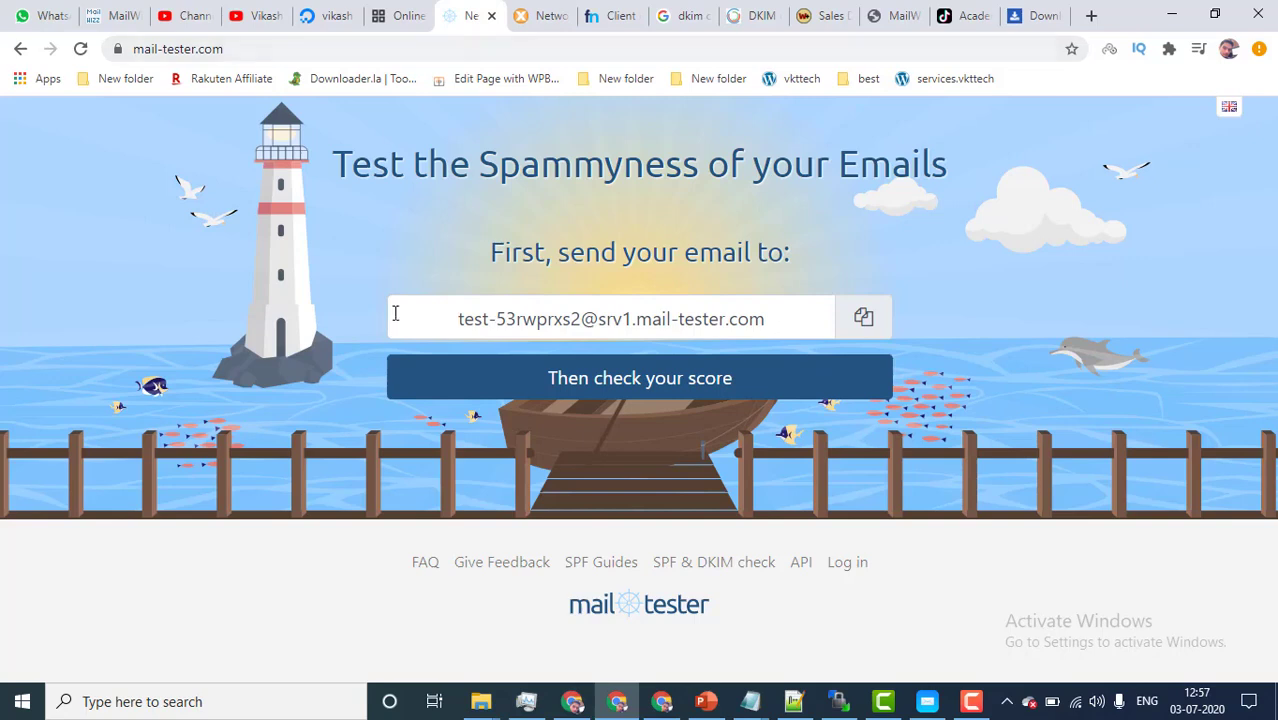
pyautogui.rightClick(298, 212)
pyautogui.click(334, 262)
# - Compare SMTPer's SMTP host and port 25 with the DigitalOcean droplet details
pyautogui.click(400, 15)
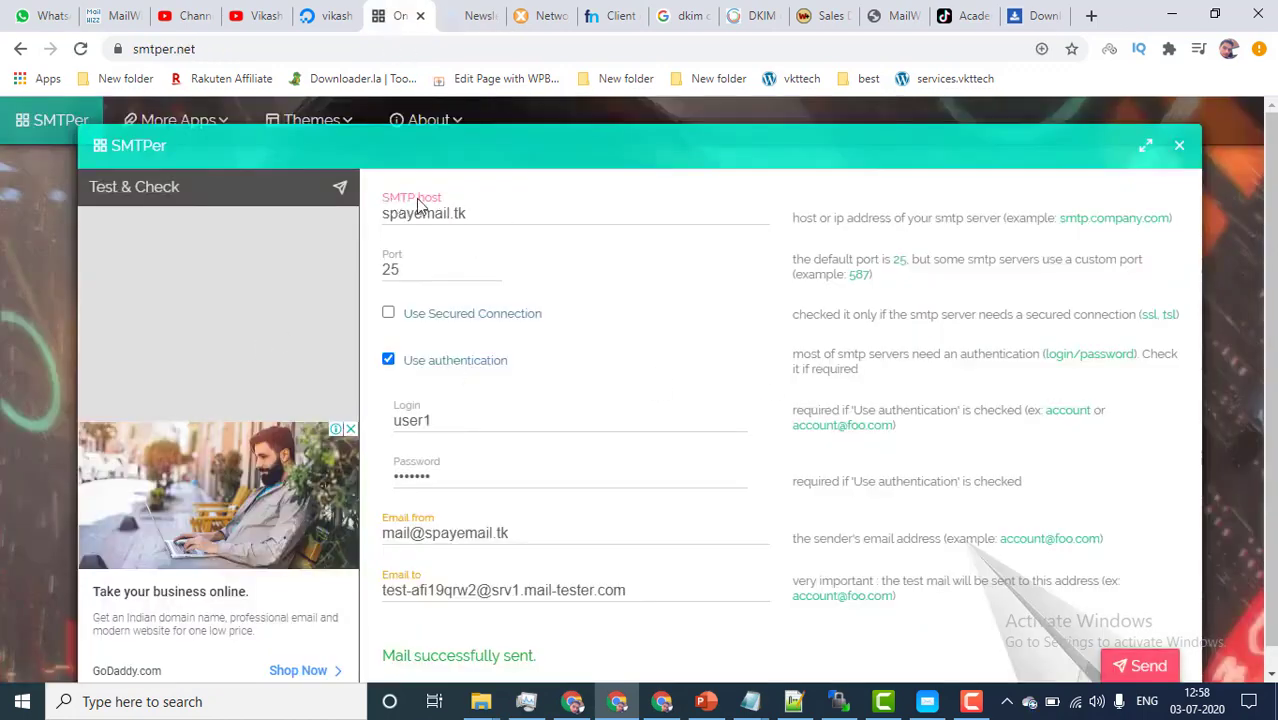
pyautogui.doubleClick(484, 210)
pyautogui.click(327, 15)
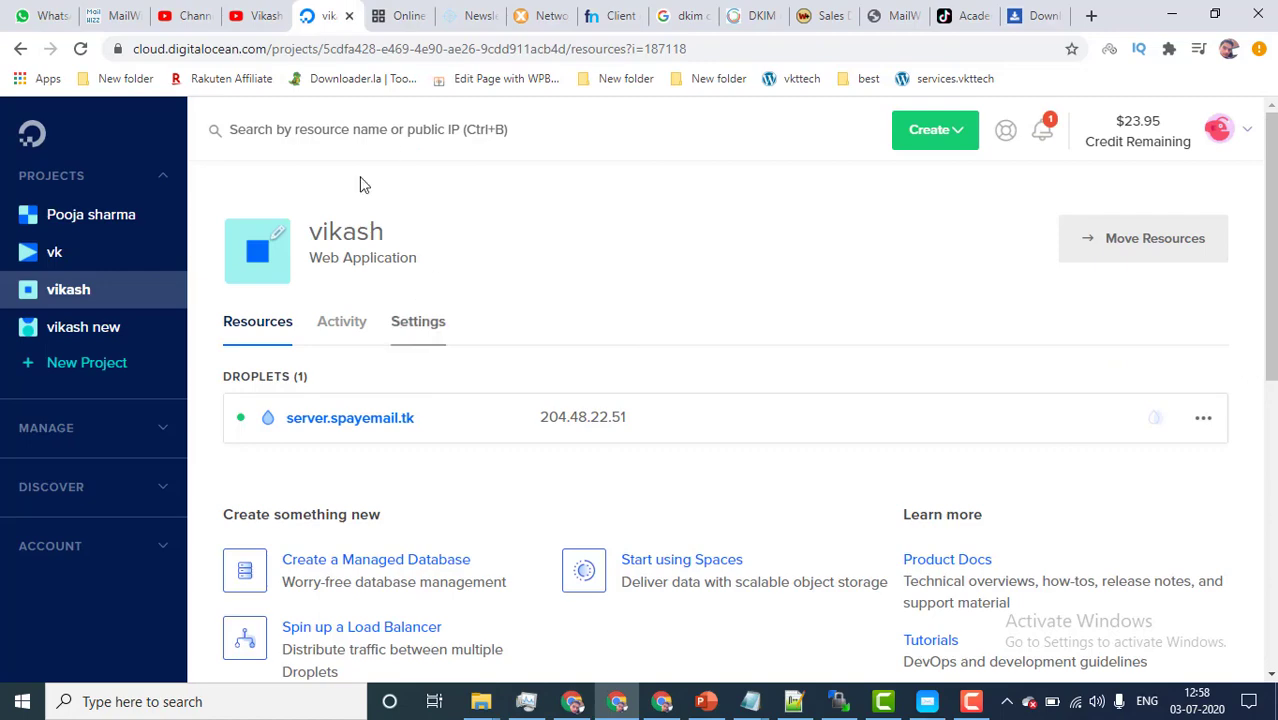
pyautogui.click(400, 15)
pyautogui.click(327, 15)
pyautogui.click(410, 15)
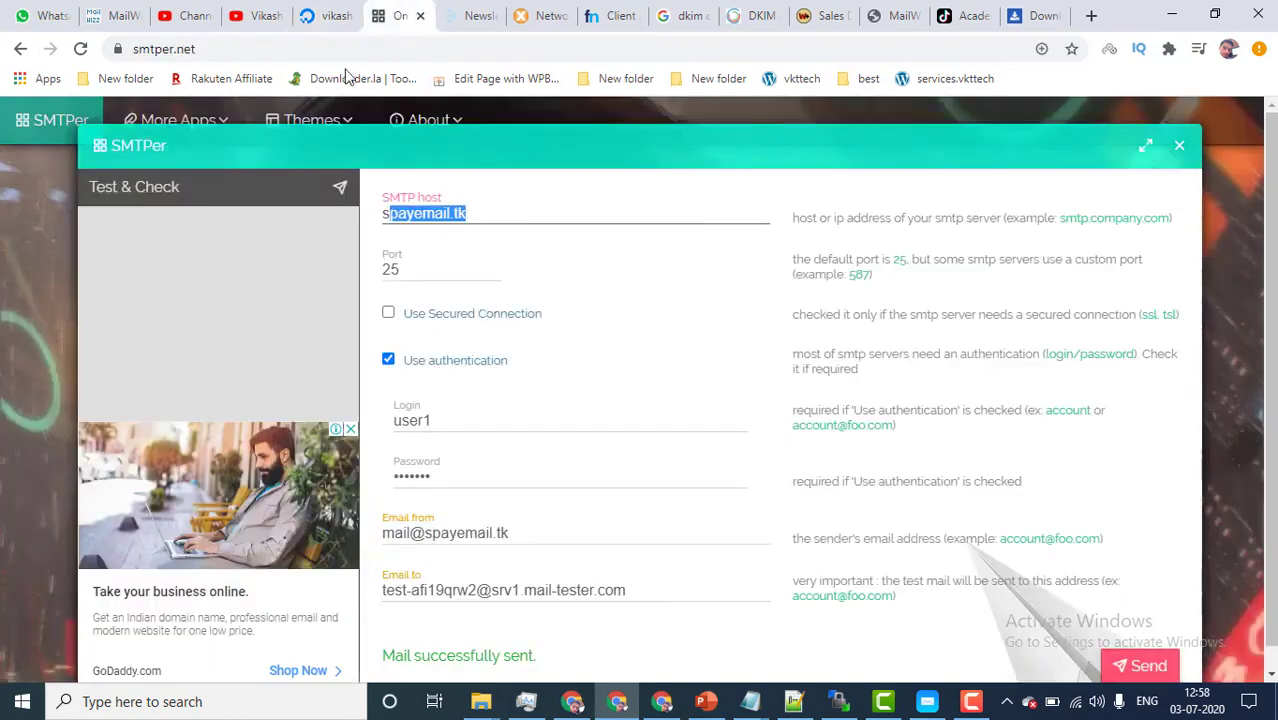
pyautogui.doubleClick(390, 270)
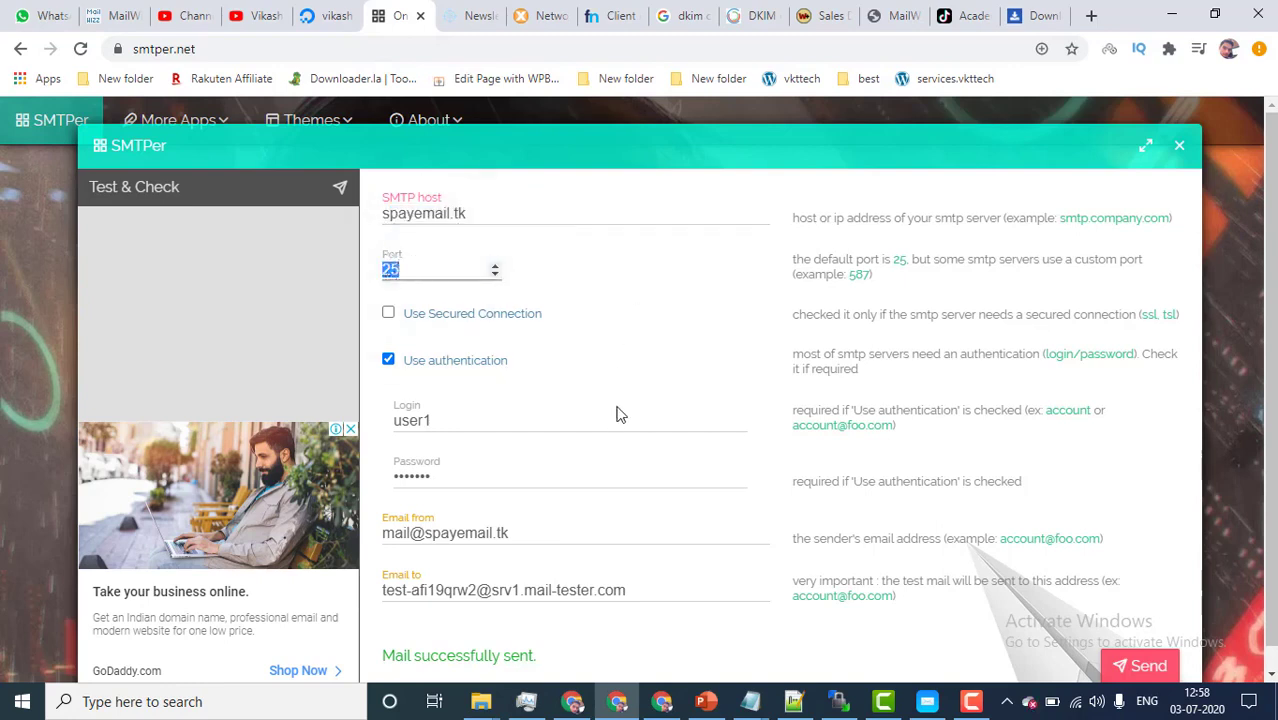
pyautogui.scroll(-1, 617, 414)
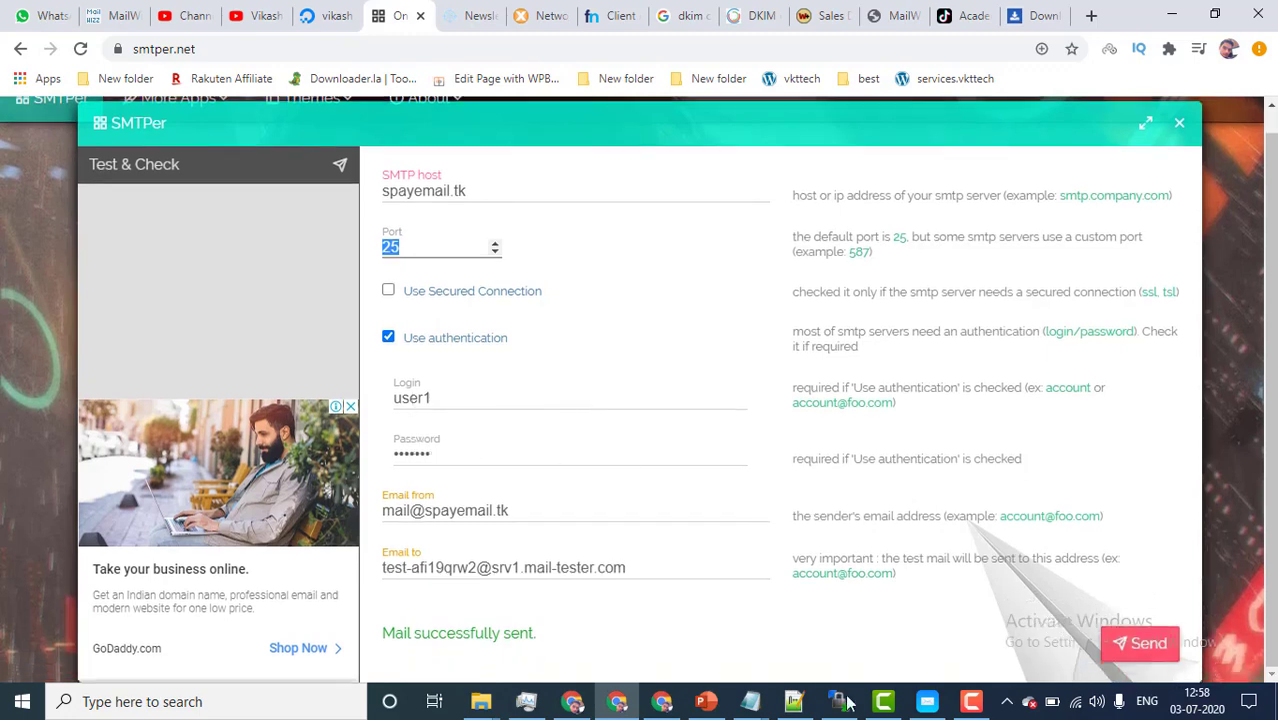
# - Open the PowerMTA config file from /etc/pmta in WinSCP's editor
pyautogui.click(840, 702)
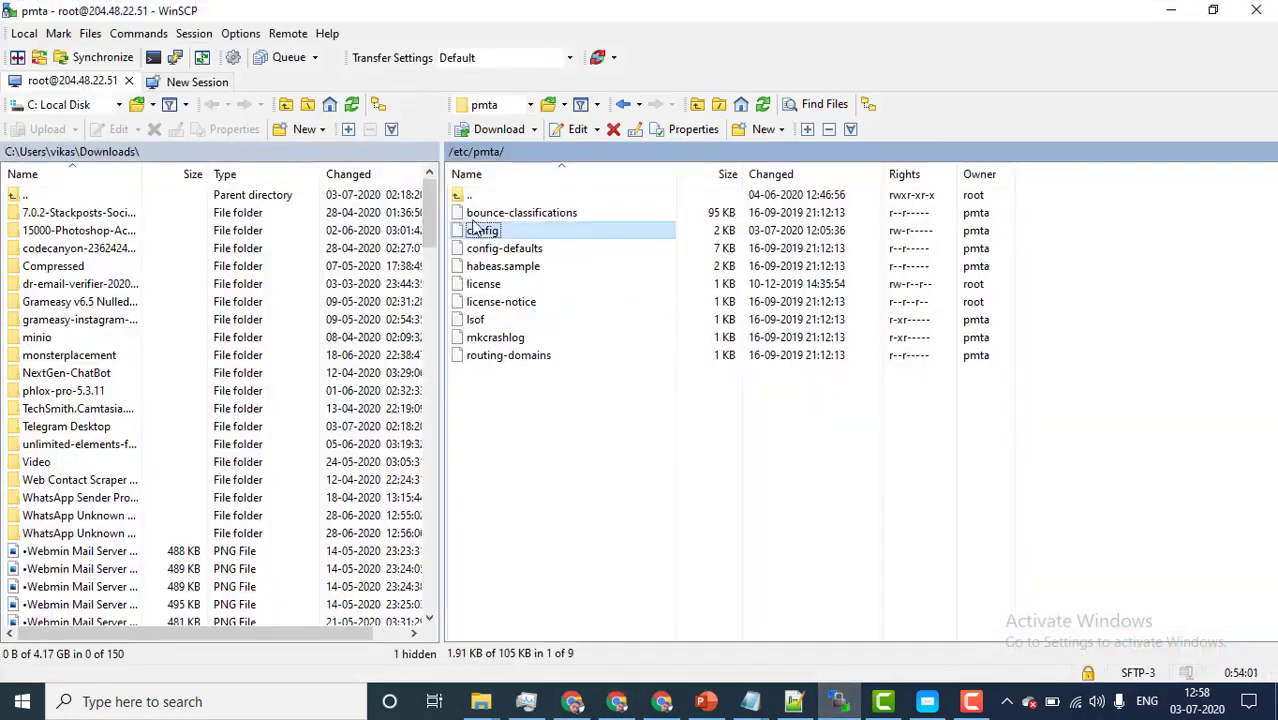
pyautogui.rightClick(483, 240)
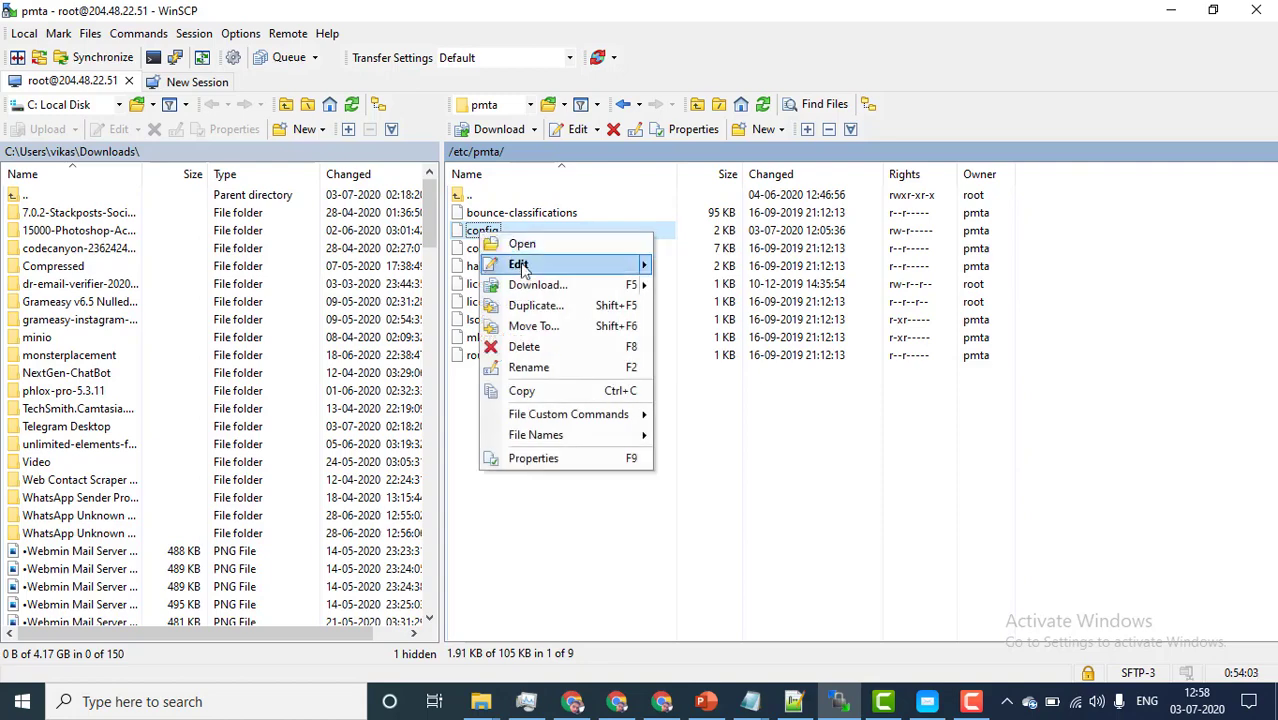
pyautogui.click(815, 460)
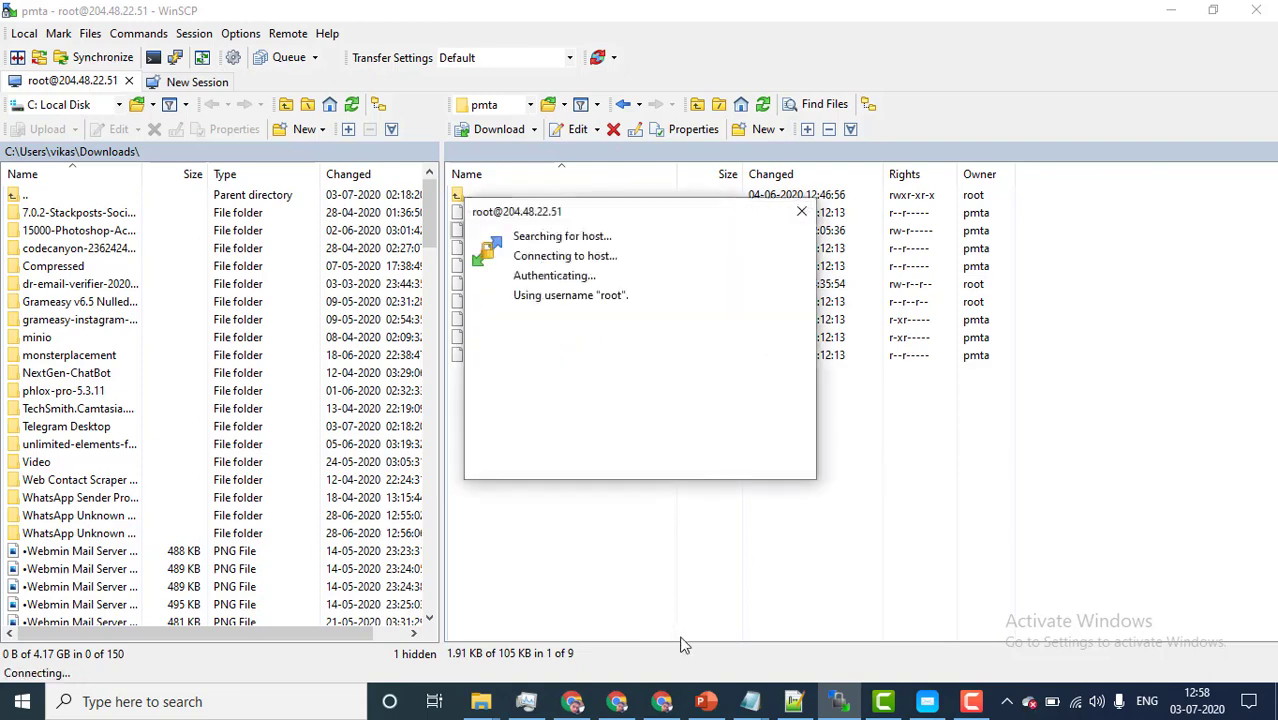
pyautogui.click(619, 704)
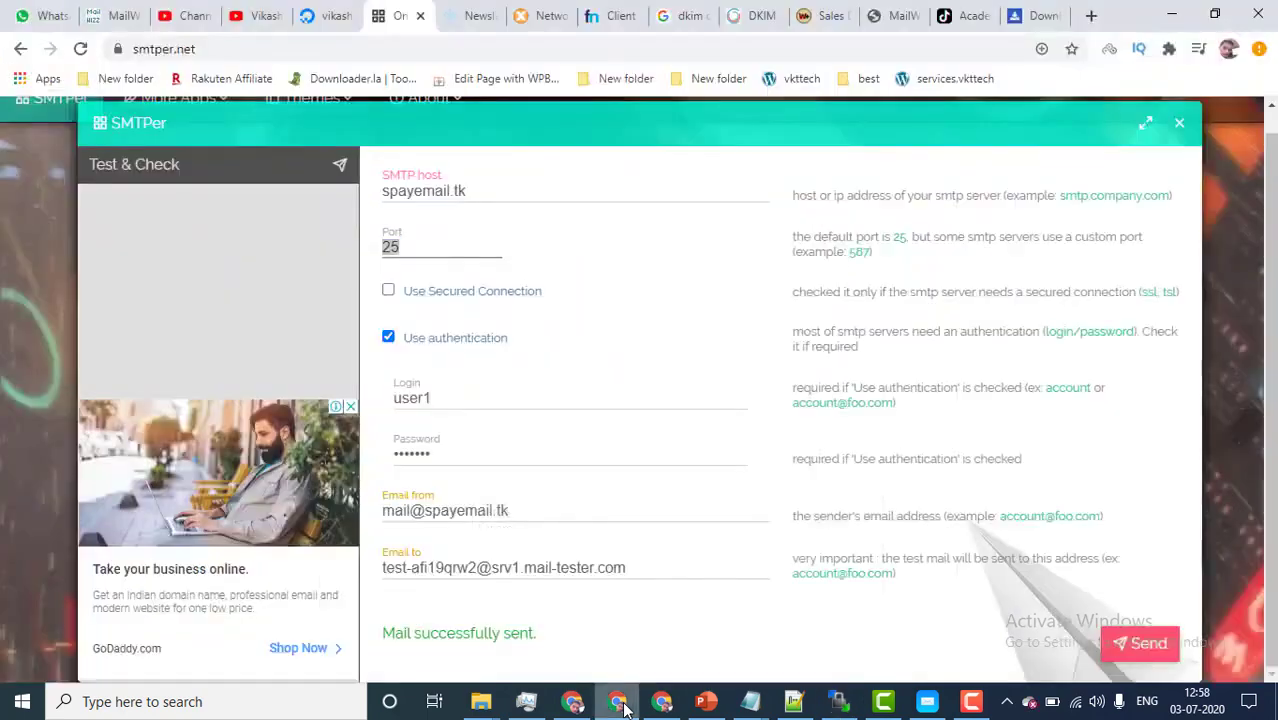
pyautogui.click(620, 704)
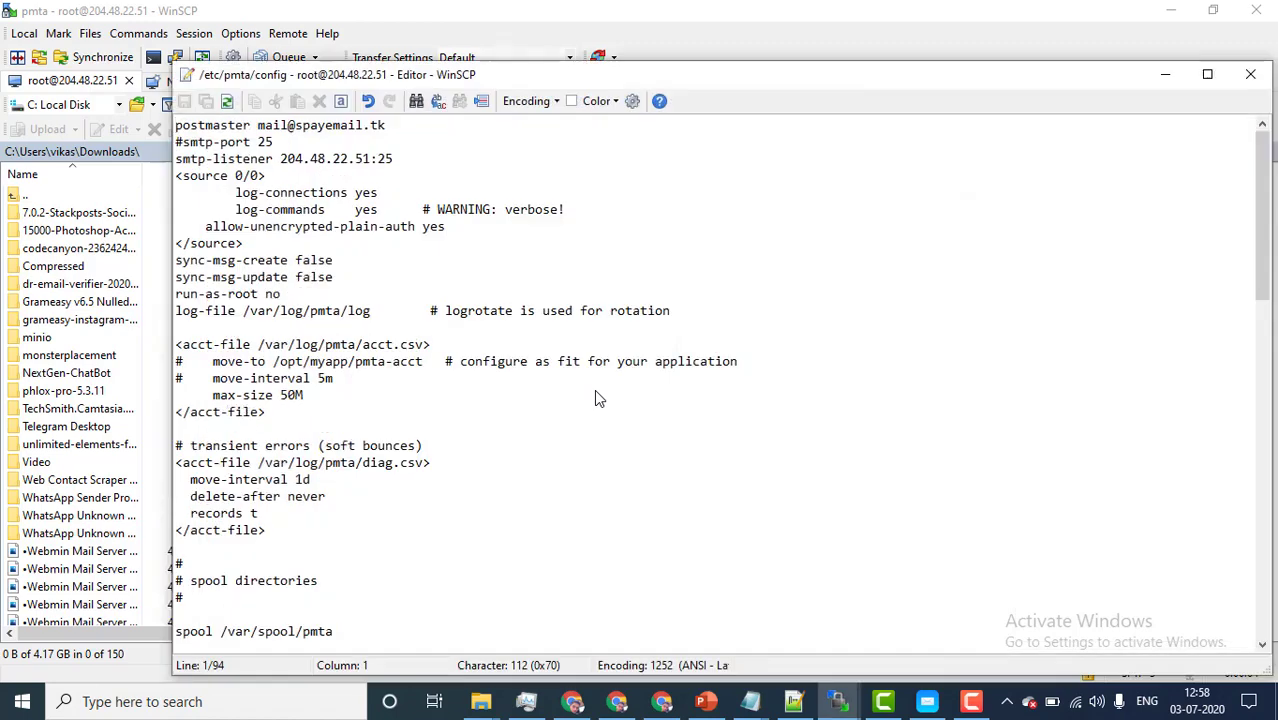
# - Scroll the config to the <smtp-user> block and highlight its username and password
pyautogui.scroll(-5, 427, 391)
pyautogui.scroll(-4, 427, 391)
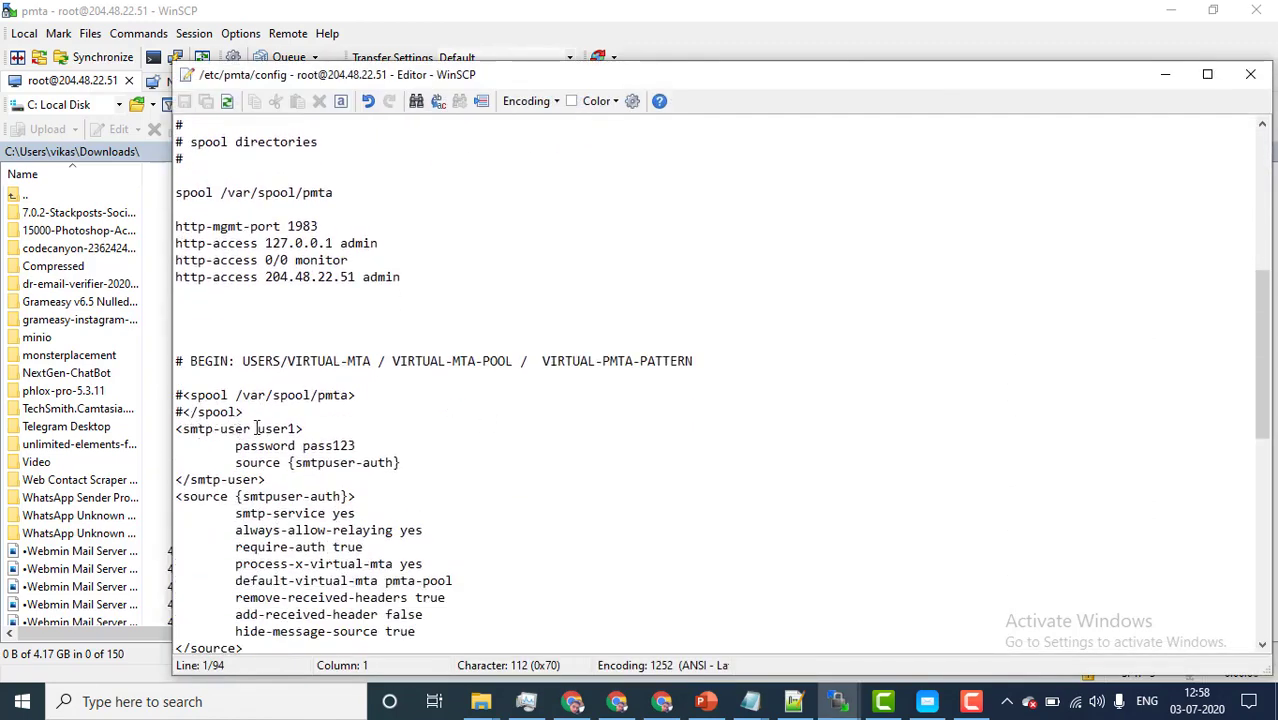
pyautogui.moveTo(258, 428); pyautogui.dragTo(348, 446)
pyautogui.click(356, 446)
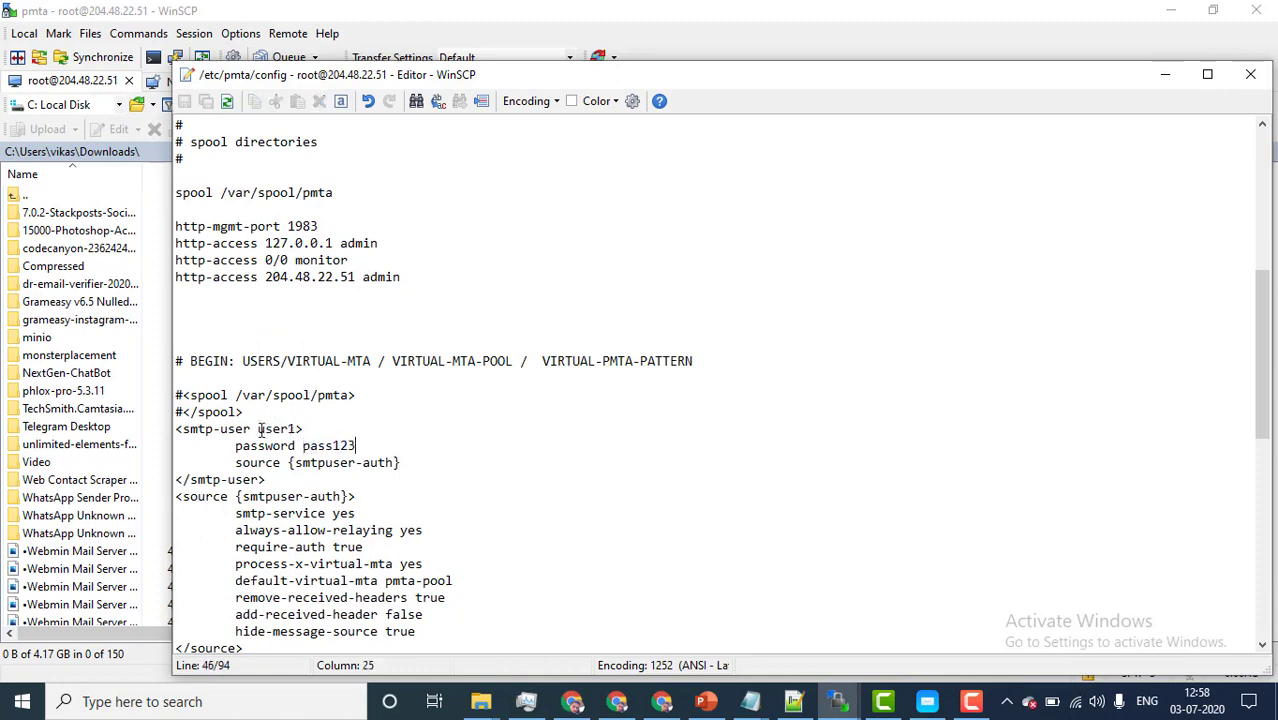
pyautogui.moveTo(258, 428); pyautogui.dragTo(326, 444)
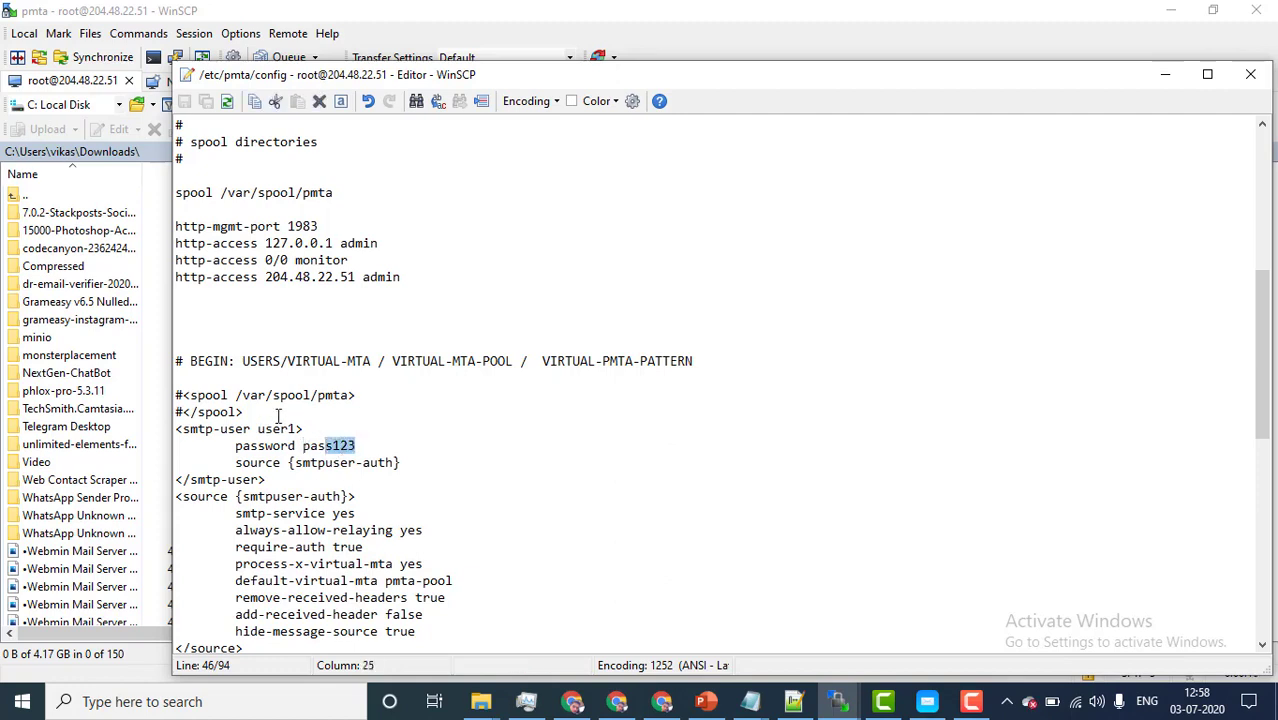
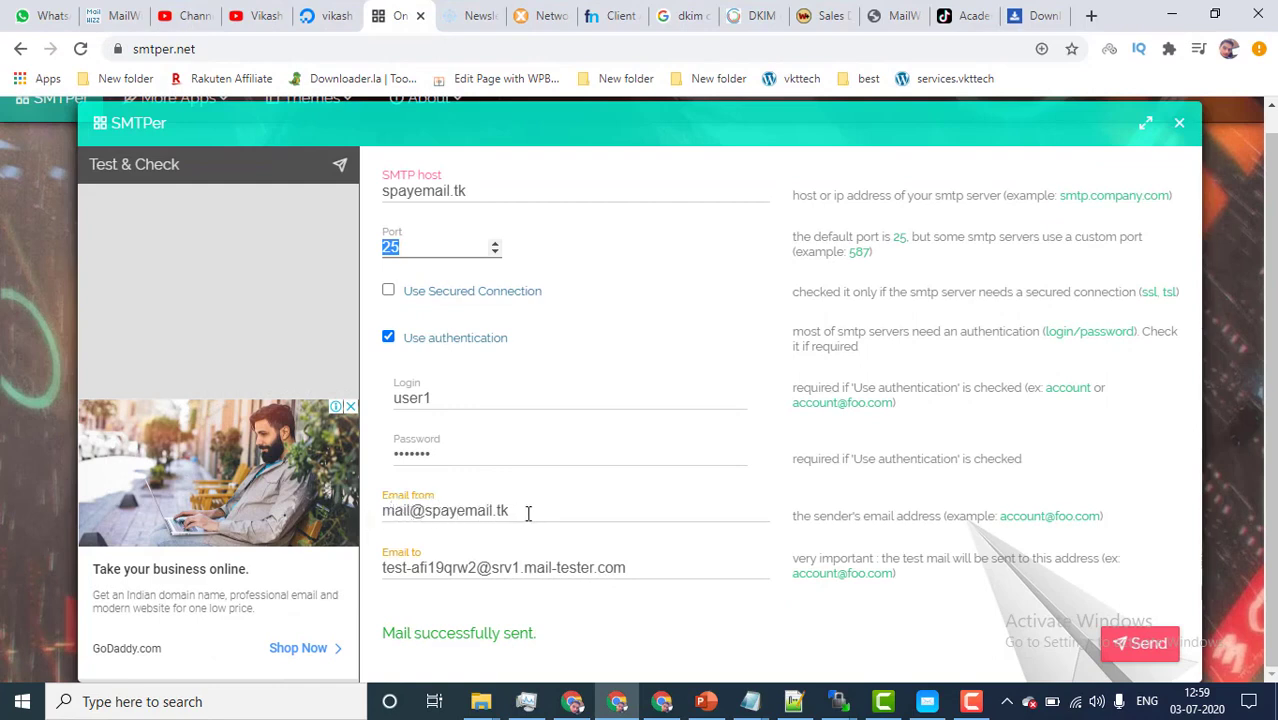
# - Replace SMTPer's Email to recipient with the fresh mail-tester test address
pyautogui.doubleClick(530, 511)
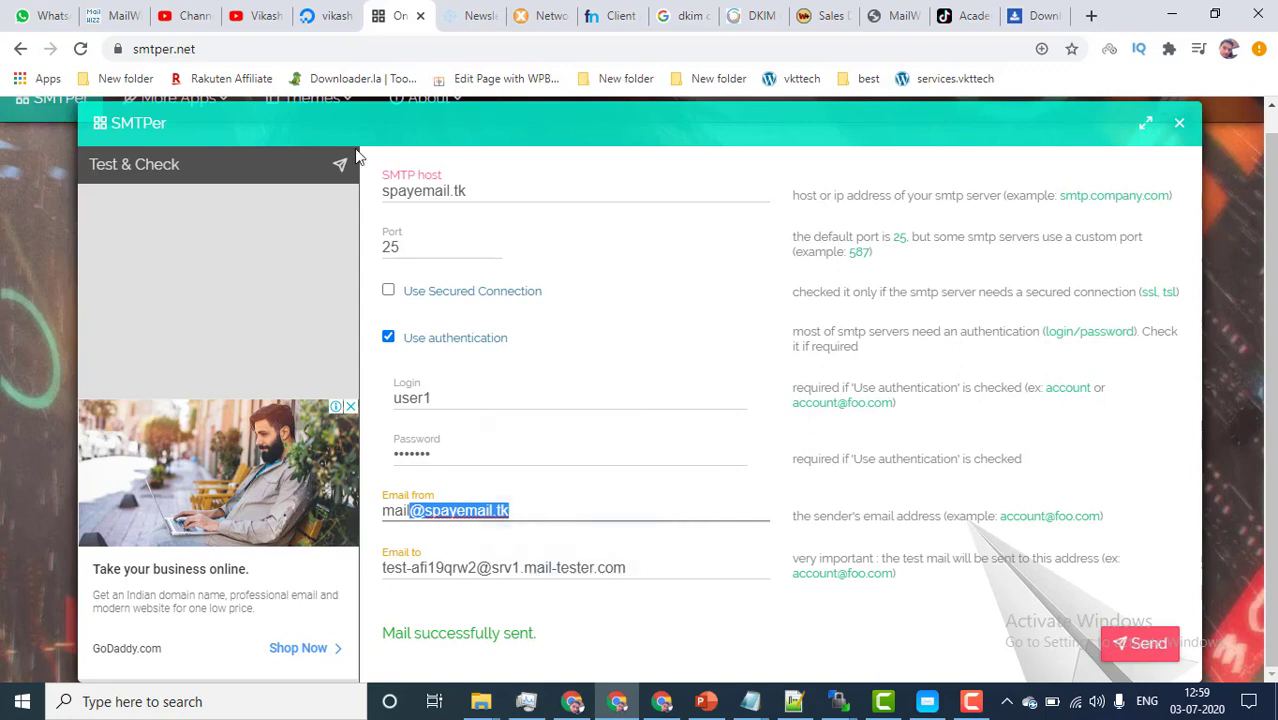
pyautogui.click(468, 15)
pyautogui.click(863, 318)
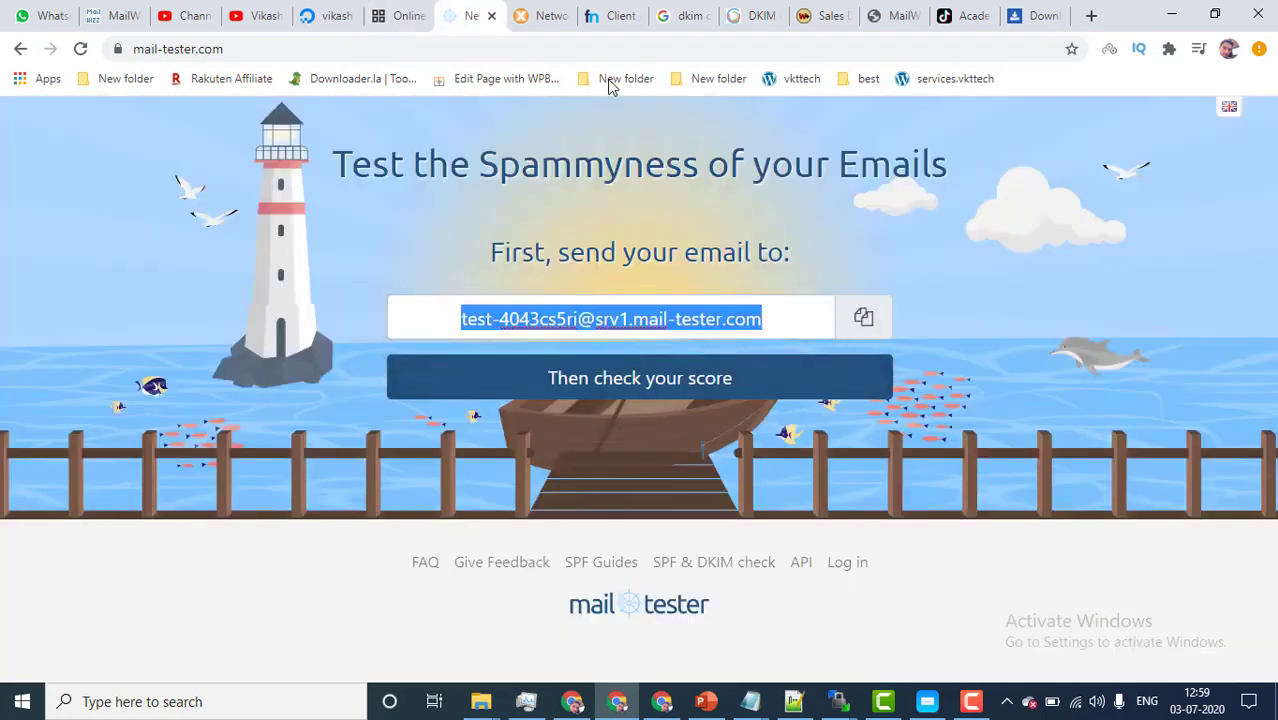
pyautogui.click(400, 15)
pyautogui.click(487, 567)
pyautogui.hotkey('ctrl', 'a')
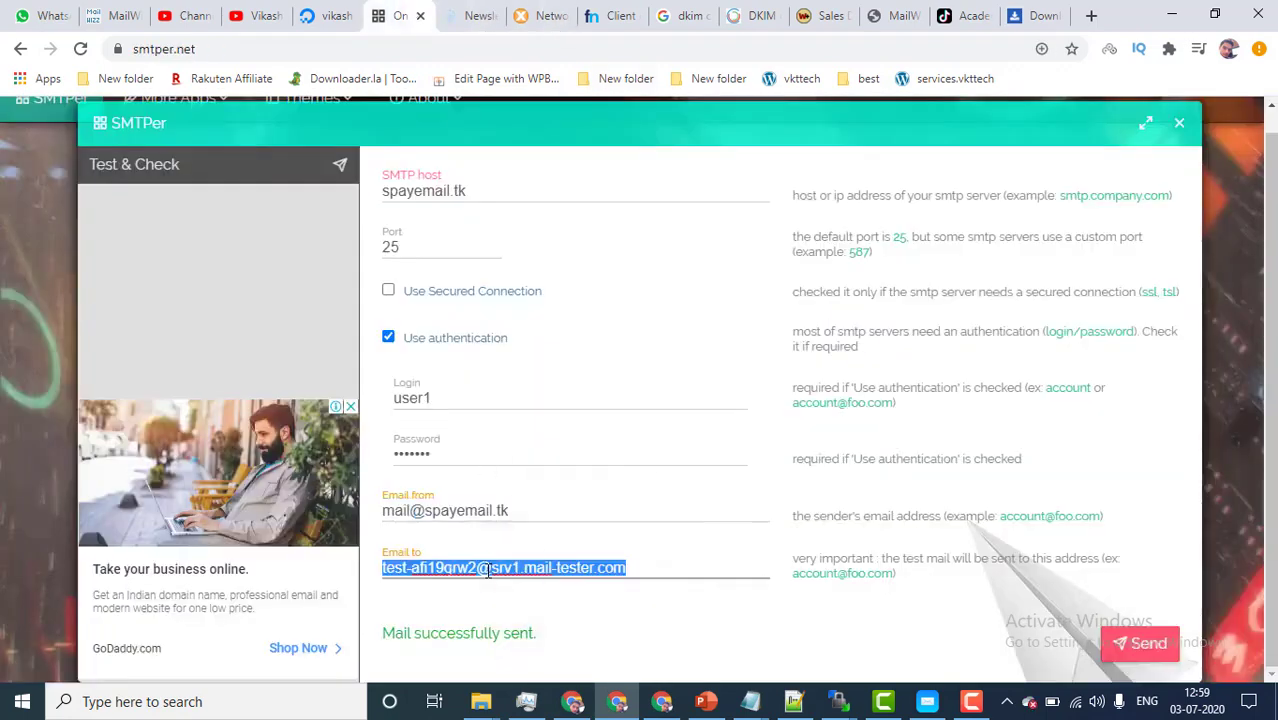
pyautogui.hotkey('ctrl', 'v')
# - Send the test mail from spayemail.tk and confirm 'Mail successfully sent'
pyautogui.click(1088, 652)
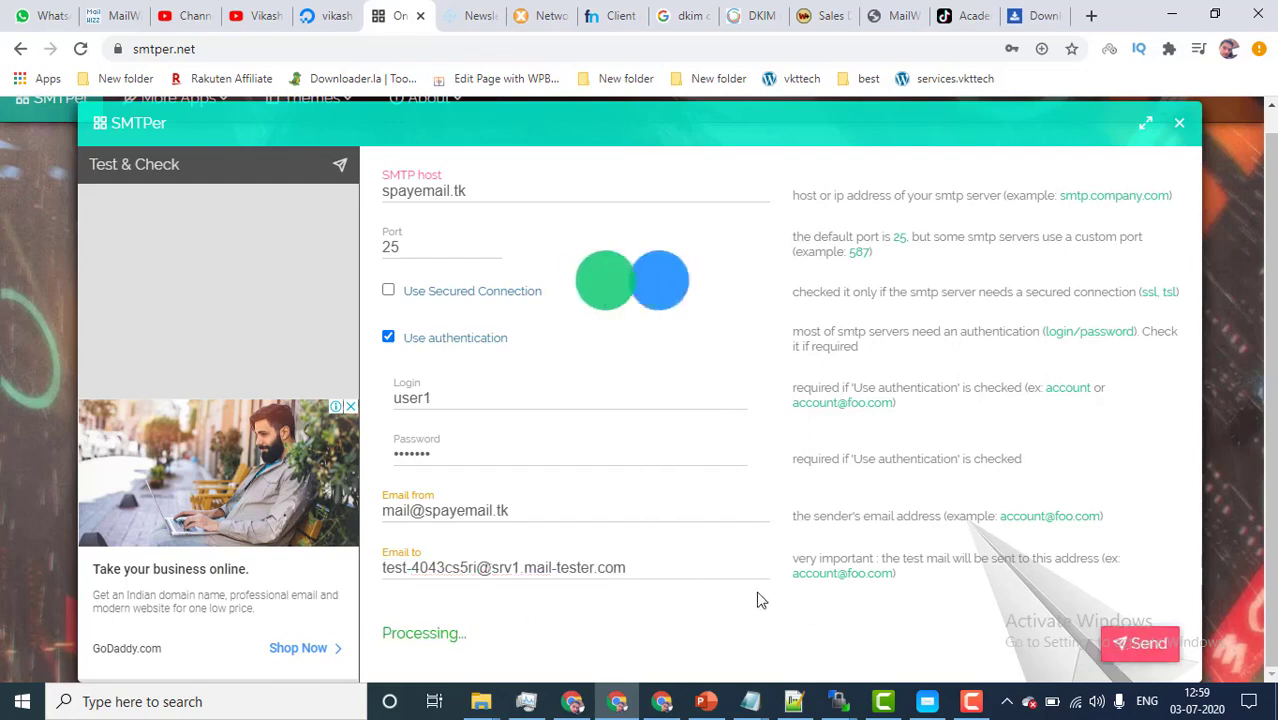
pyautogui.moveTo(383, 636); pyautogui.dragTo(560, 640)
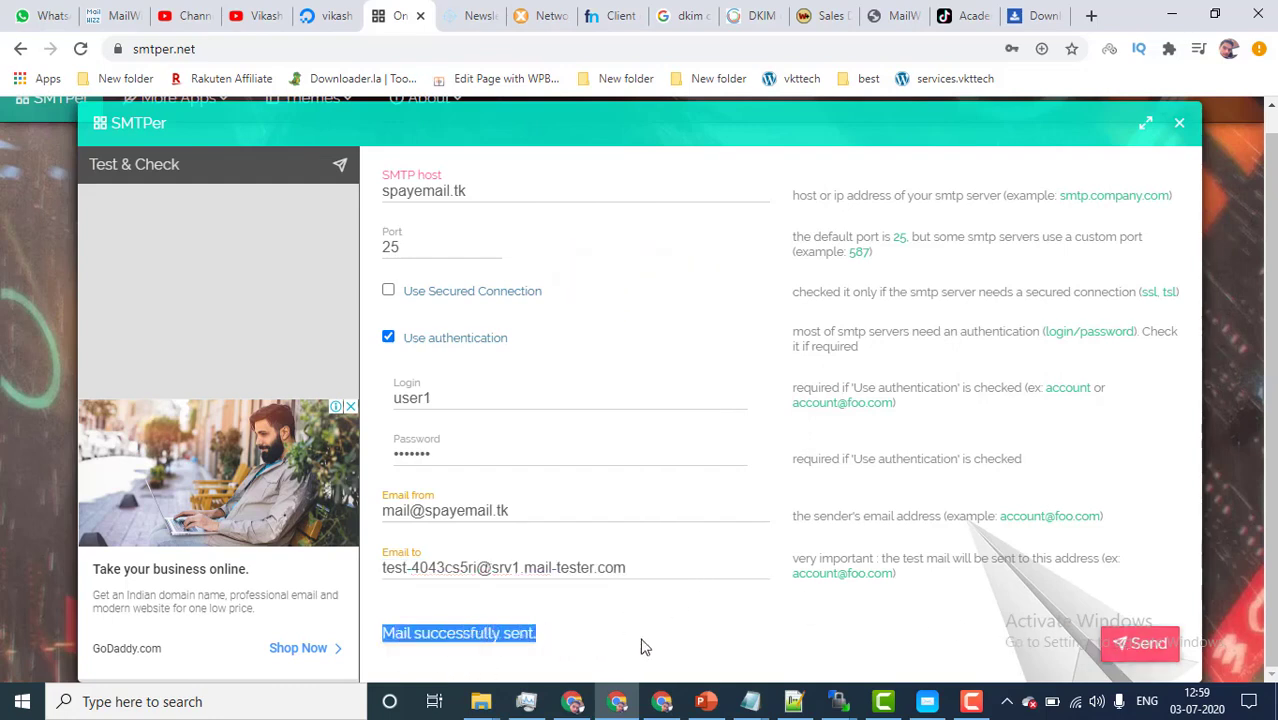
pyautogui.click(470, 16)
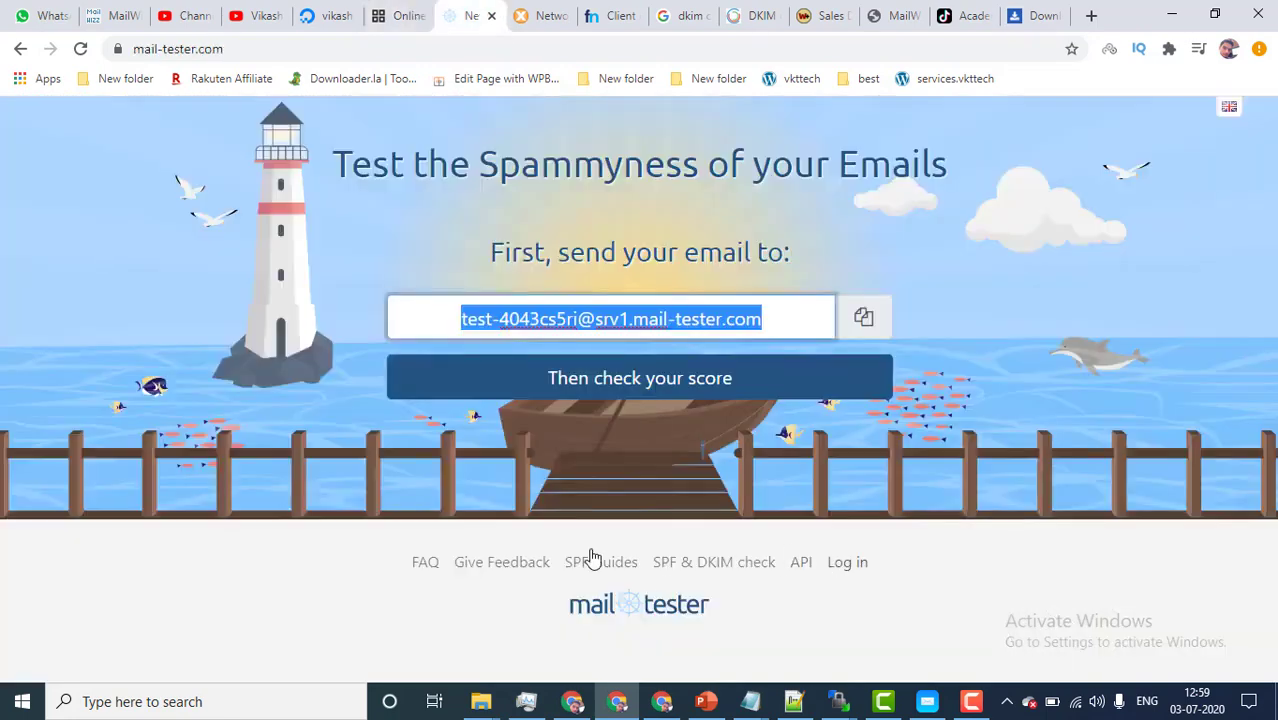
# - Check the mail-tester score for the sent mail: 8.9/10
pyautogui.click(609, 391)
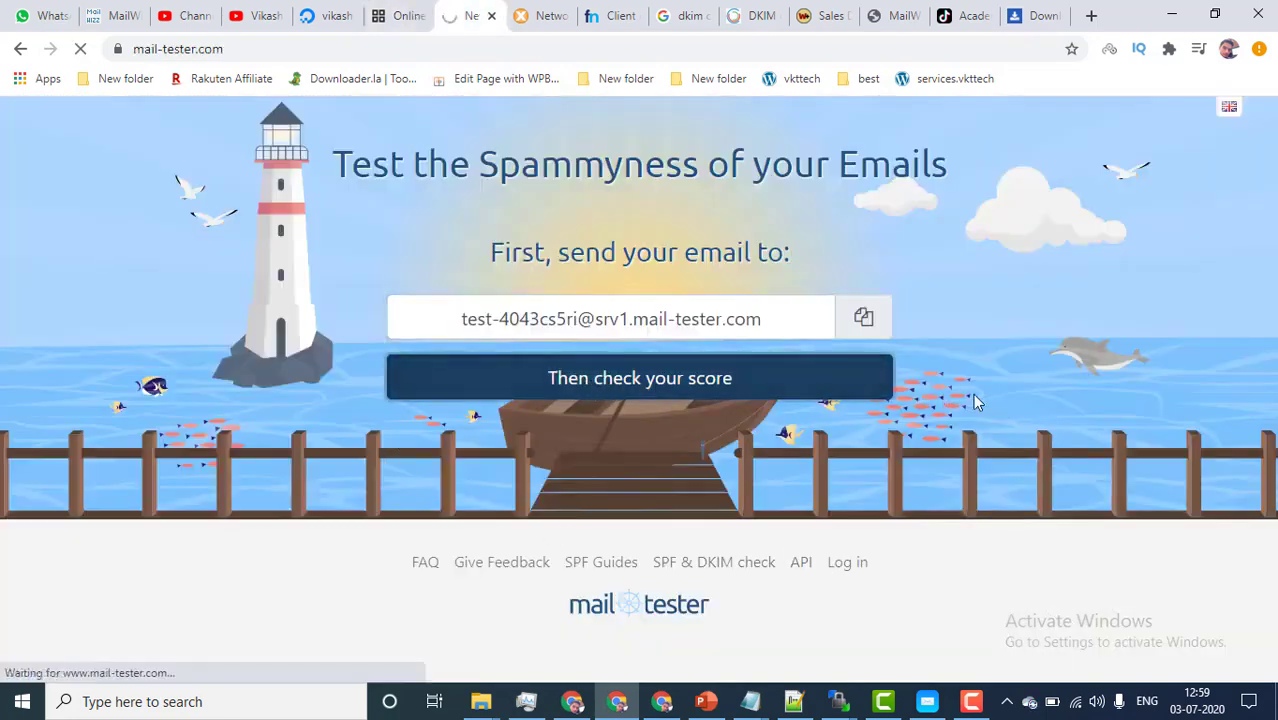
pyautogui.scroll(-3, 974, 393)
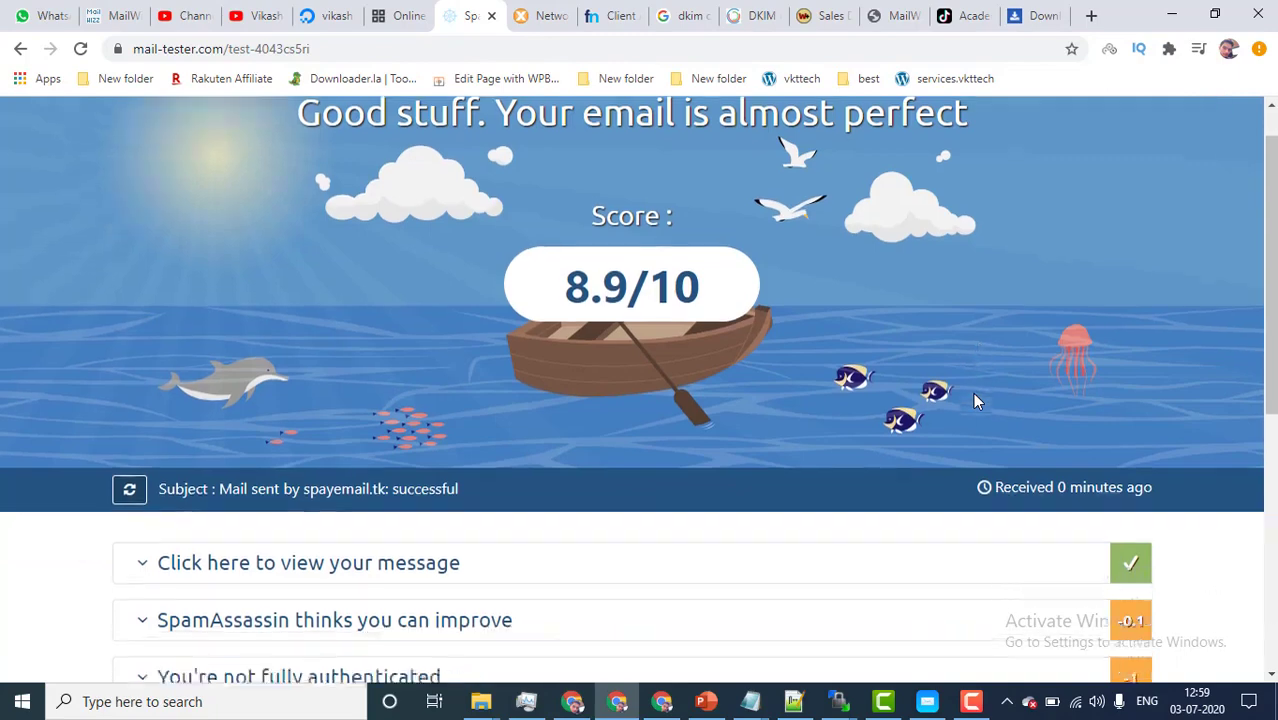
pyautogui.scroll(3, 803, 411)
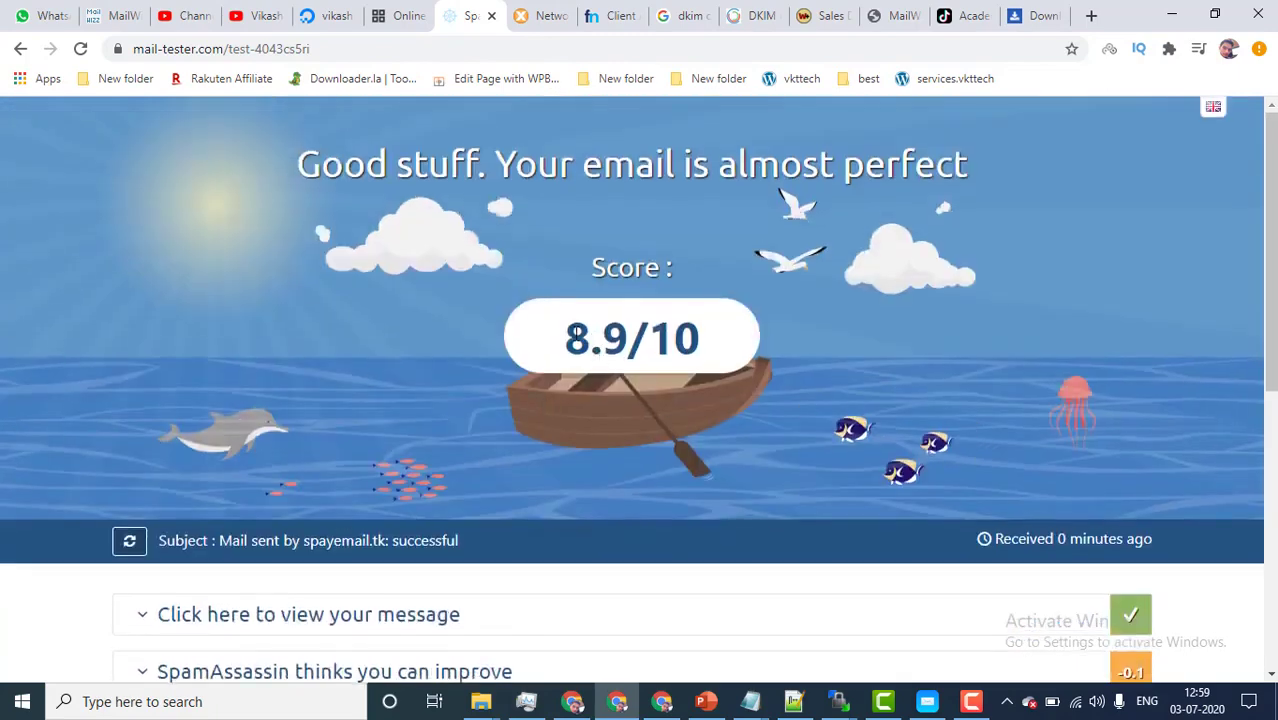
pyautogui.scroll(-4, 767, 391)
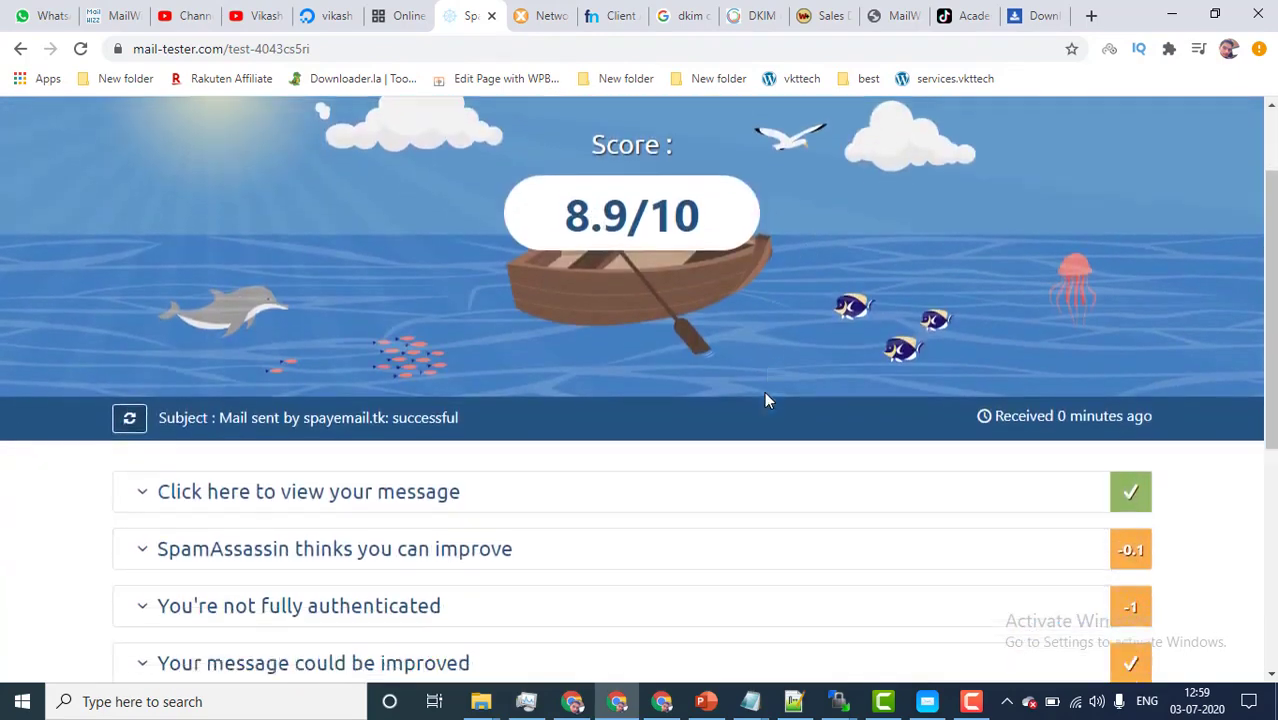
pyautogui.scroll(1, 484, 369)
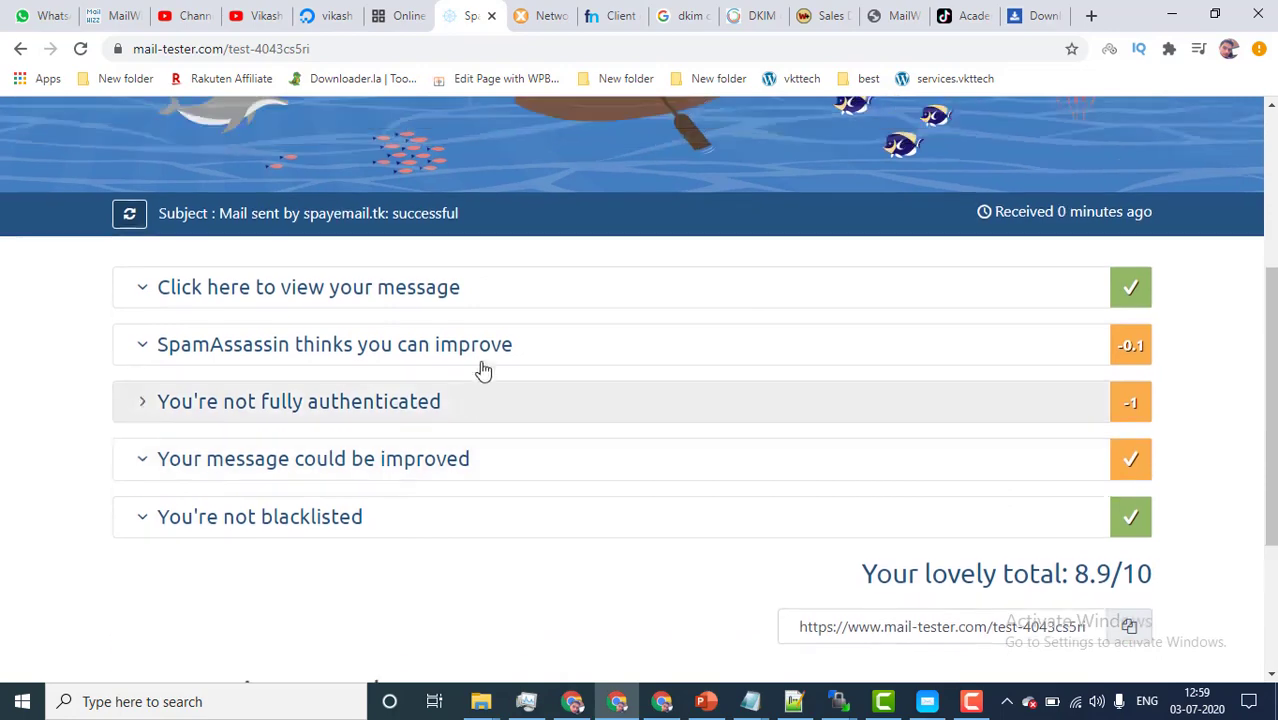
pyautogui.scroll(-1, 479, 368)
# - Expand 'You're not fully authenticated' and the missing DKIM signature explanation
pyautogui.click(465, 360)
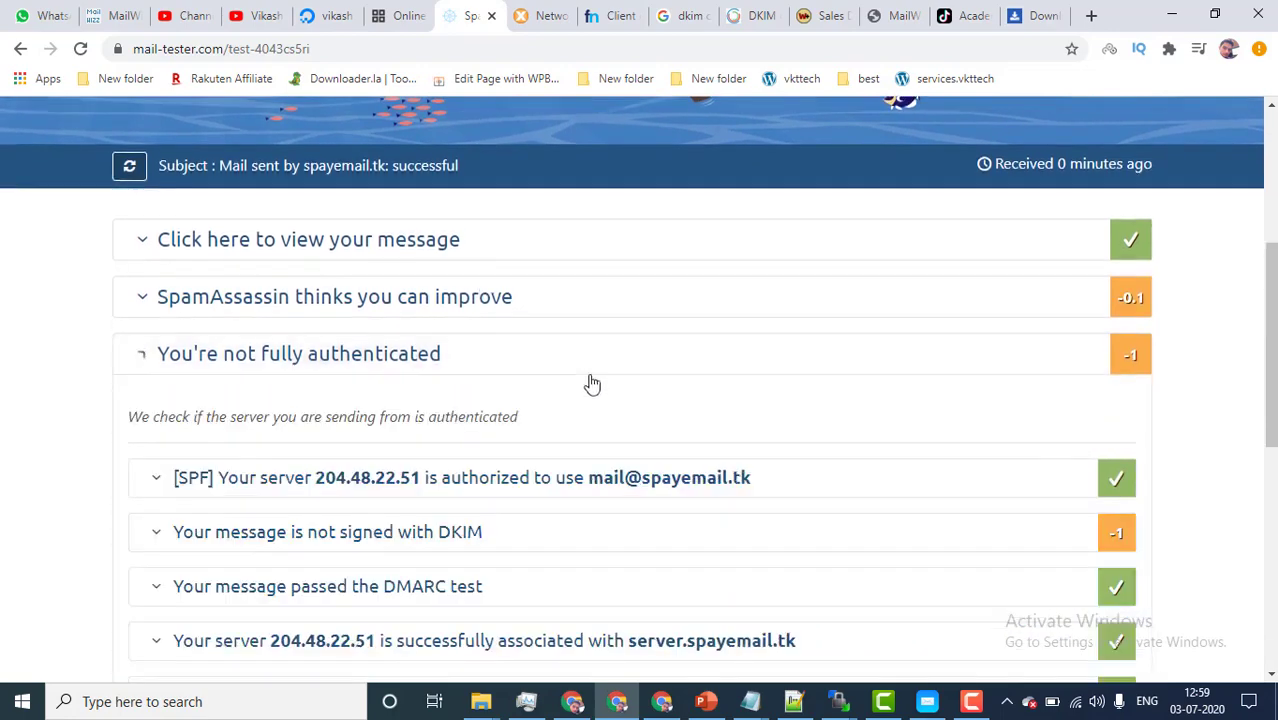
pyautogui.scroll(-1, 600, 395)
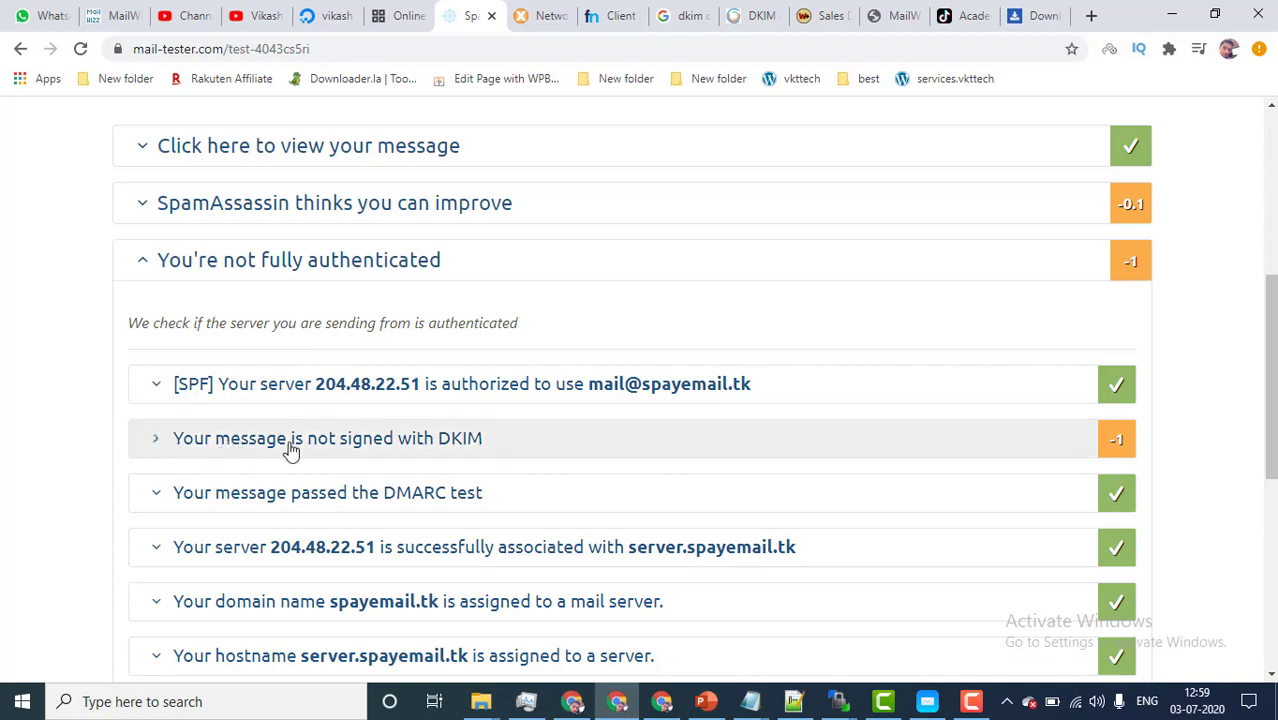
pyautogui.click(465, 448)
pyautogui.moveTo(477, 530); pyautogui.dragTo(144, 500)
pyautogui.click(535, 15)
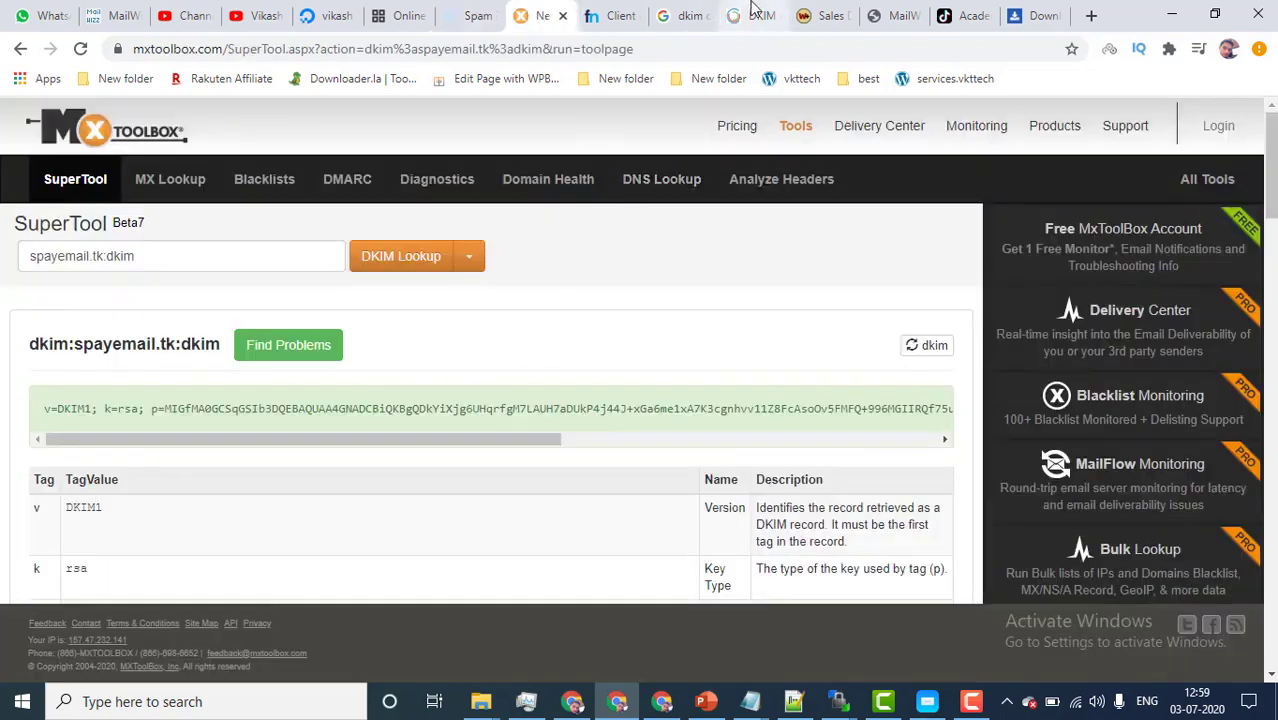
# - Open mail-tester's SPF & DKIM check for the report in a new tab
pyautogui.moveTo(755, 15); pyautogui.dragTo(610, 15)
pyautogui.scroll(5, 556, 218)
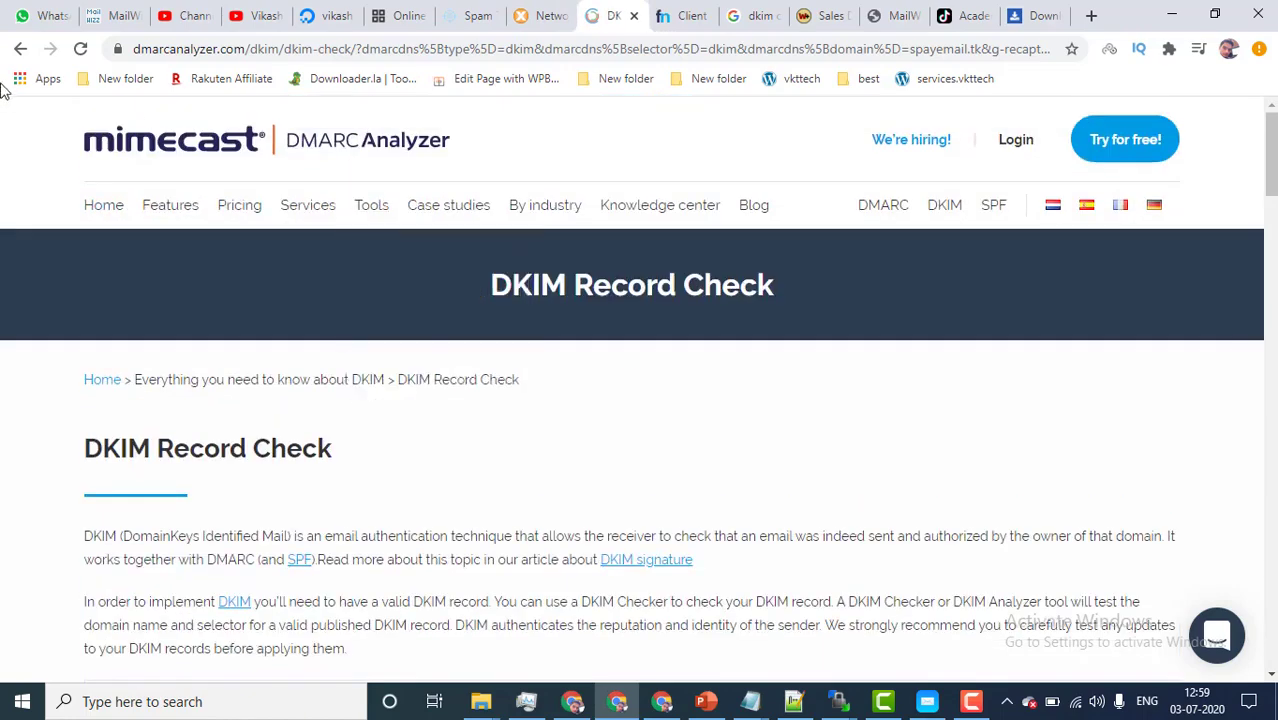
pyautogui.click(545, 15)
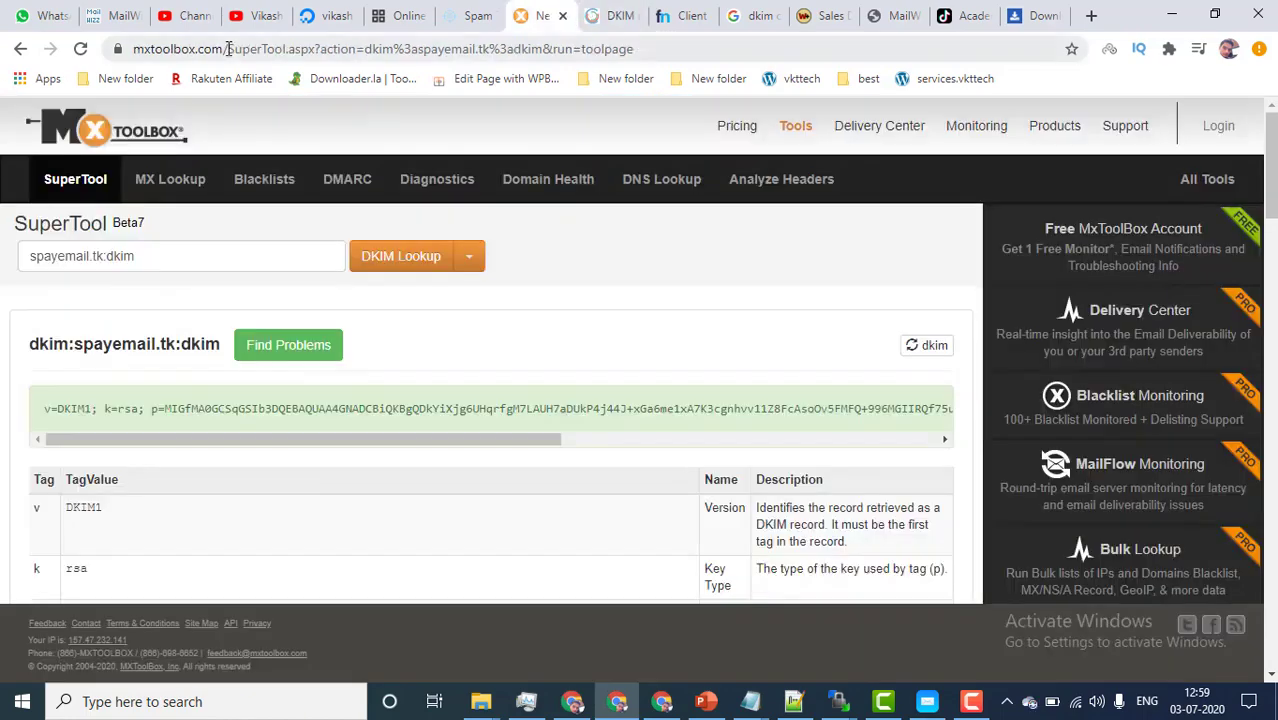
pyautogui.click(470, 15)
pyautogui.scroll(-10, 731, 482)
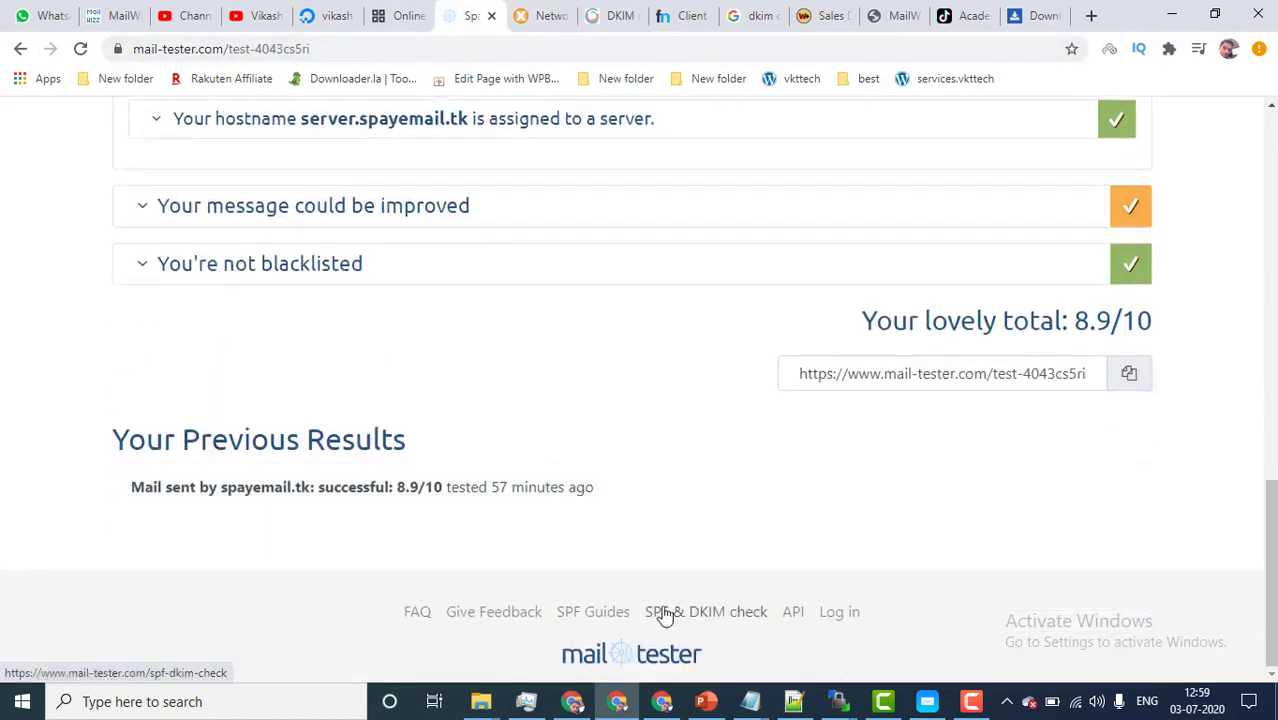
pyautogui.middleClick(688, 620)
pyautogui.scroll(15, 613, 365)
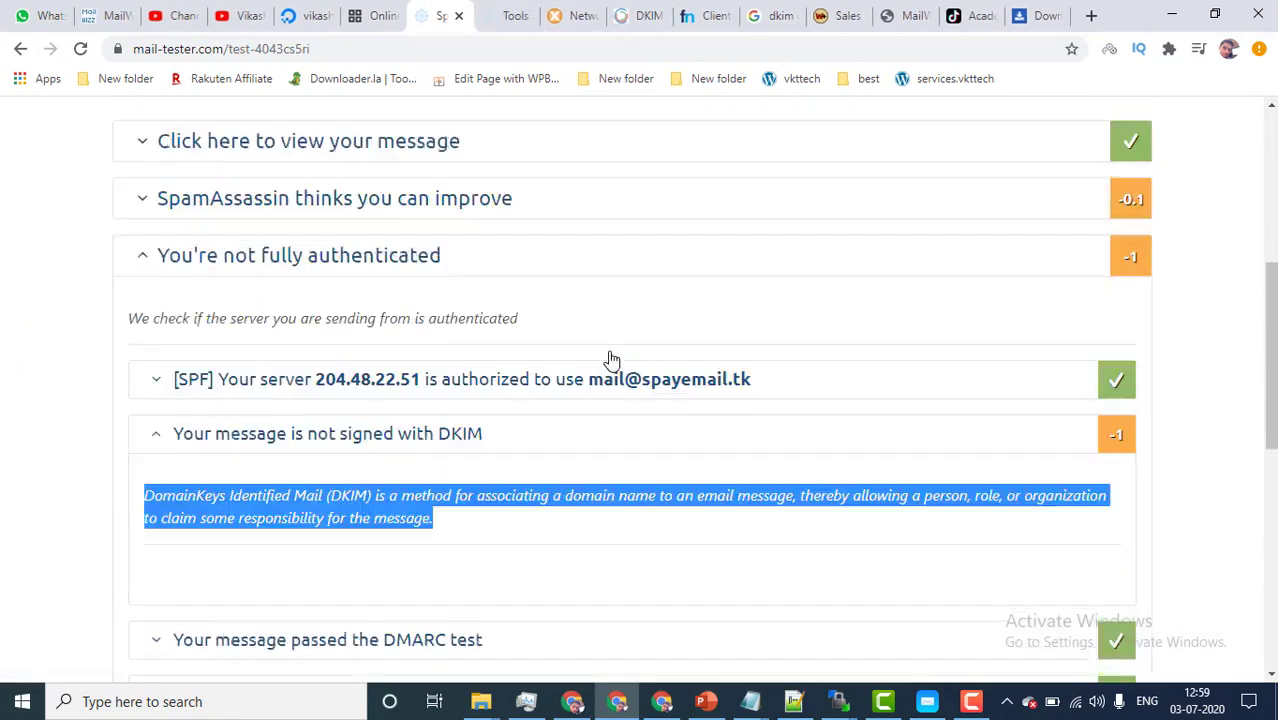
pyautogui.click(505, 15)
# - Run the SPF & DKIM check for spayemail.tk with DKIM selector dkim._domainkey
pyautogui.scroll(-1, 679, 408)
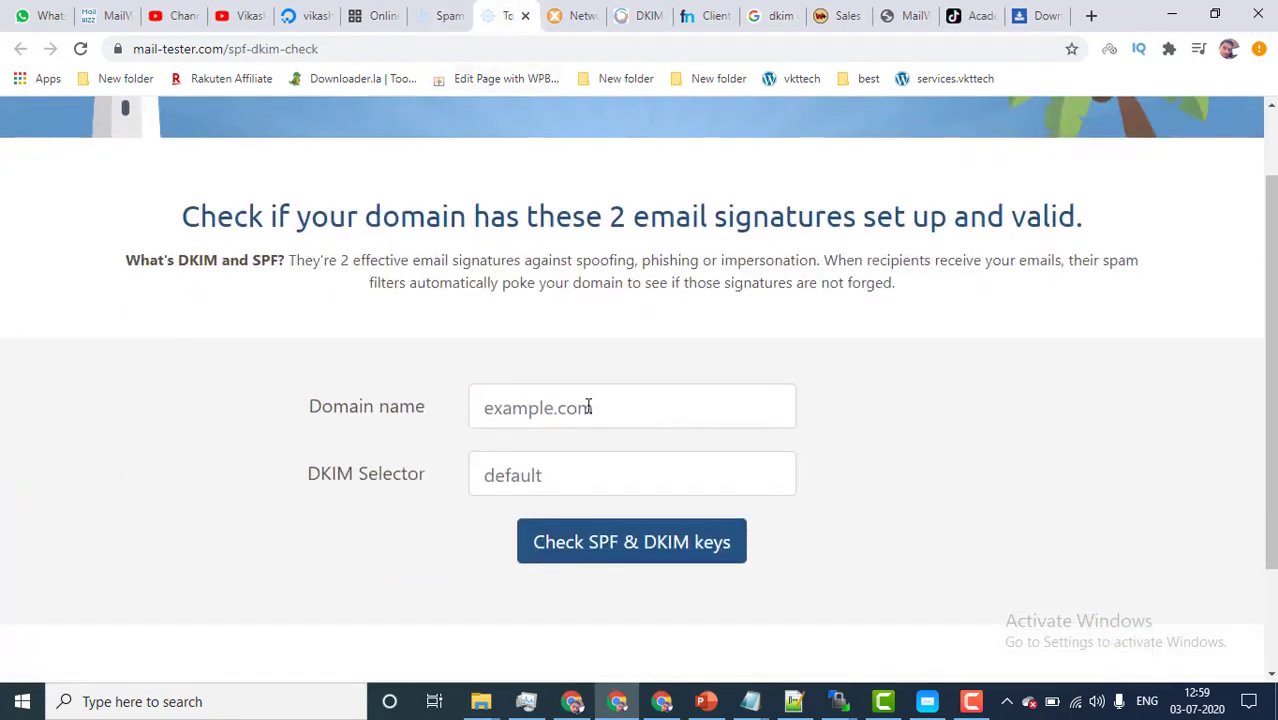
pyautogui.click(588, 406)
pyautogui.click(570, 455)
pyautogui.click(588, 475)
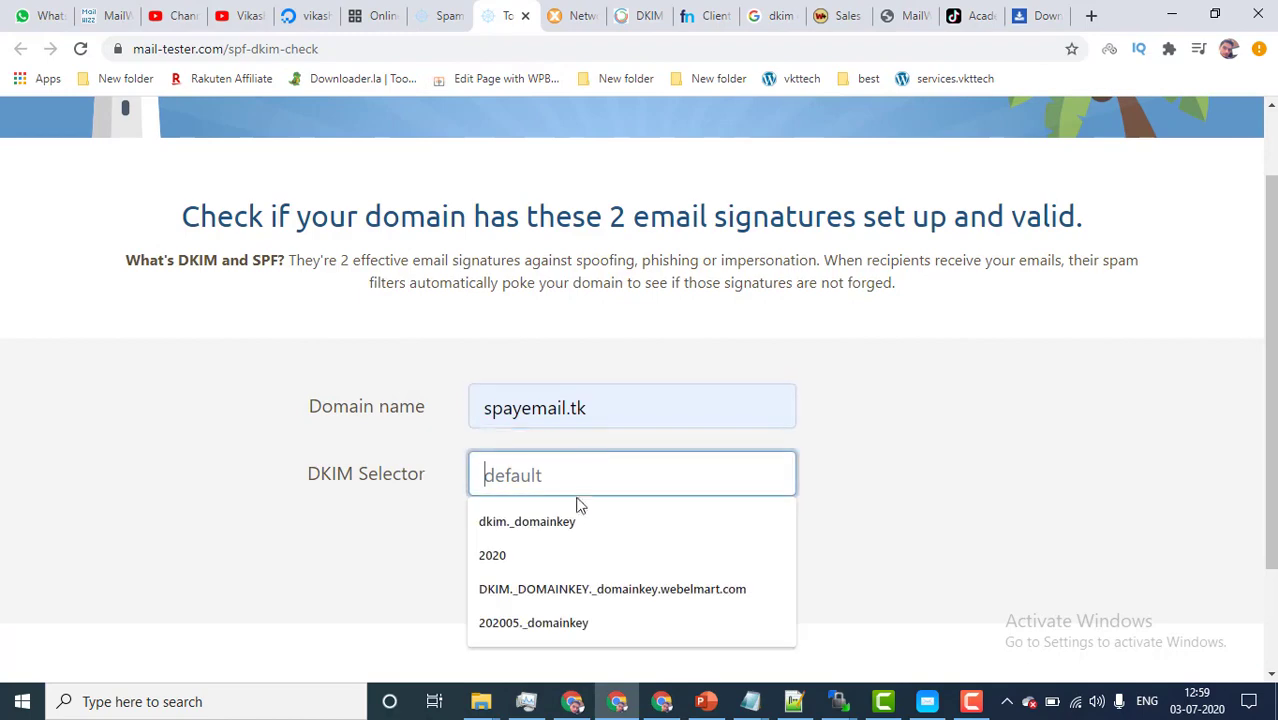
pyautogui.click(577, 518)
pyautogui.click(580, 532)
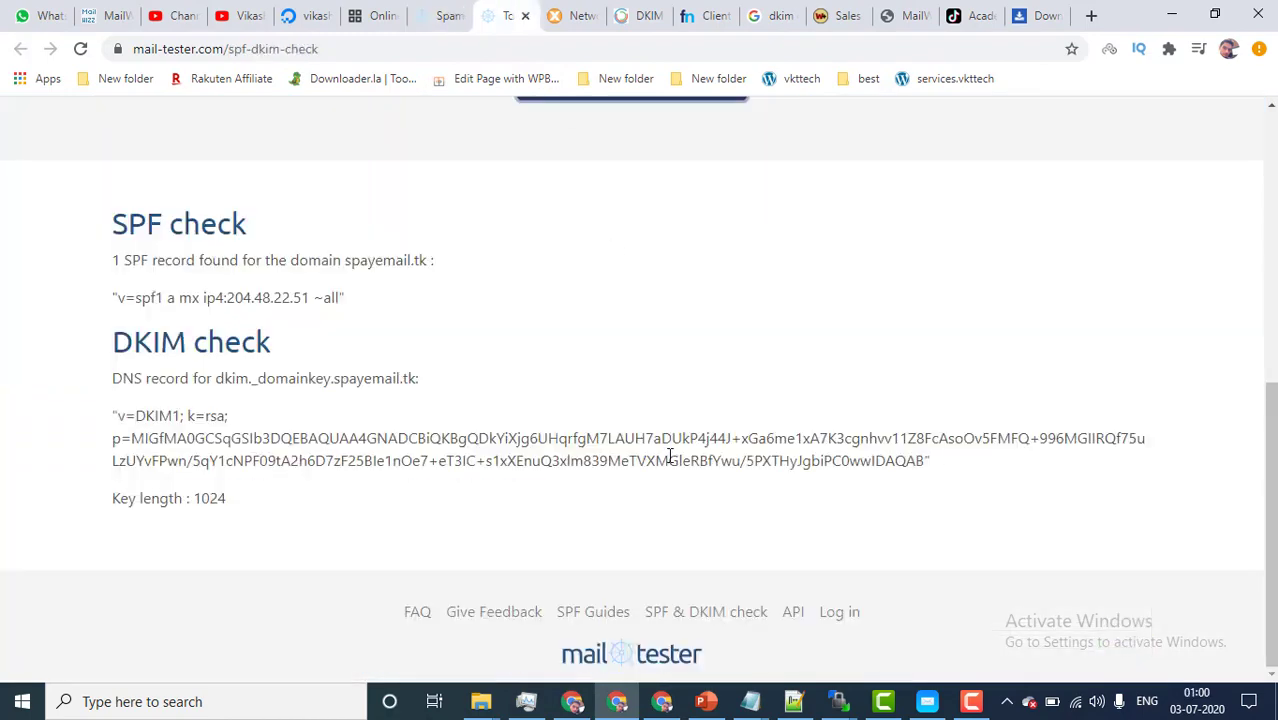
# - Review the DKIM record found, then rerun MxToolbox's DKIM lookup for spayemail.tk
pyautogui.scroll(2, 669, 456)
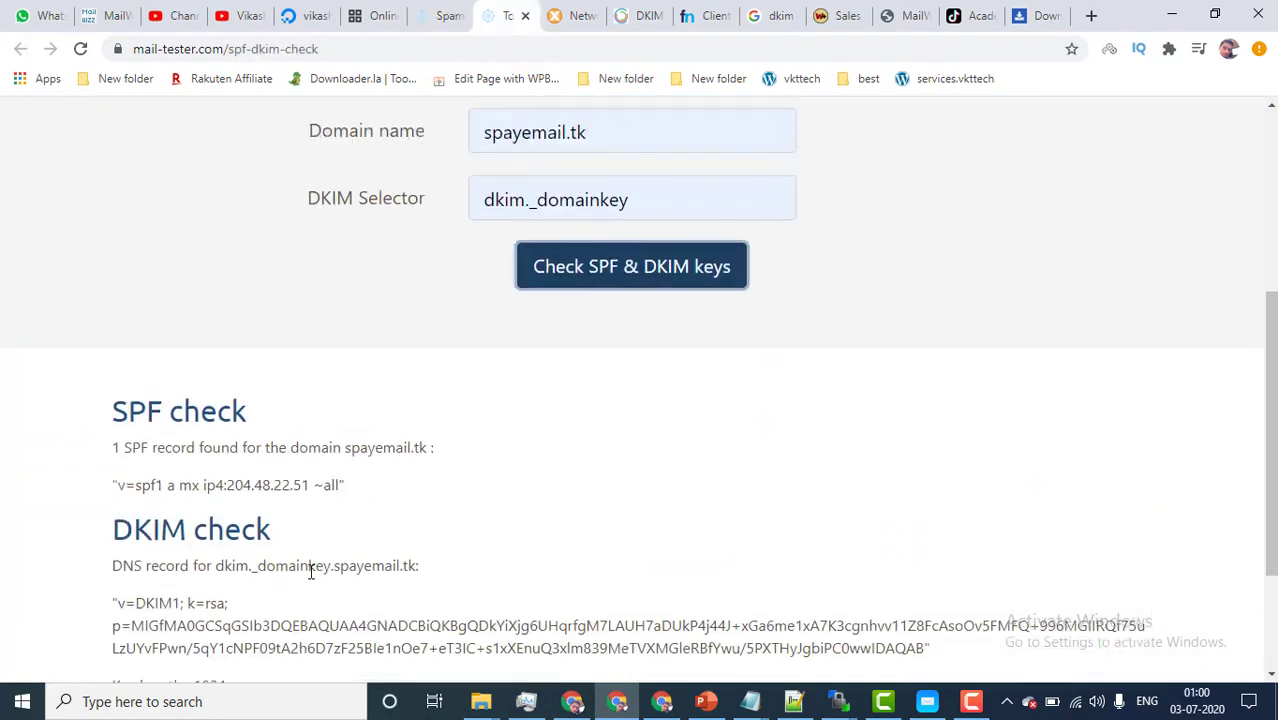
pyautogui.scroll(-2, 314, 571)
pyautogui.moveTo(112, 415); pyautogui.dragTo(300, 505)
pyautogui.click(300, 505)
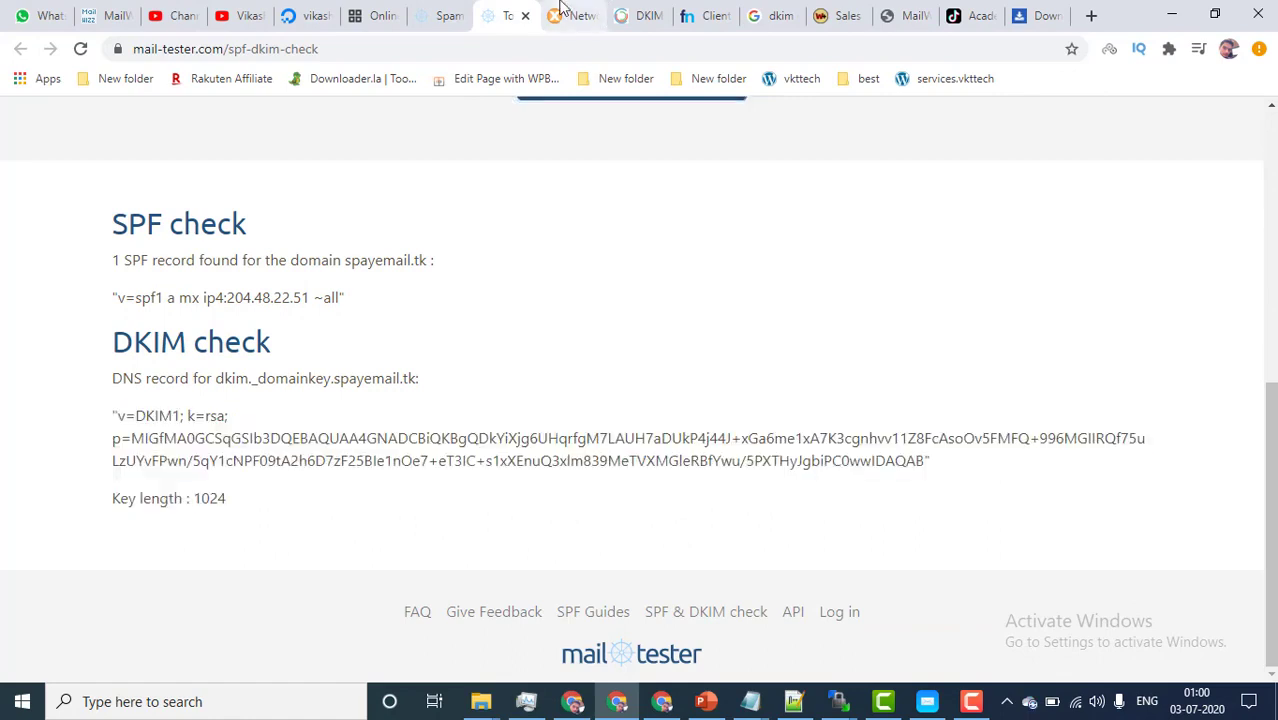
pyautogui.click(572, 15)
pyautogui.click(397, 262)
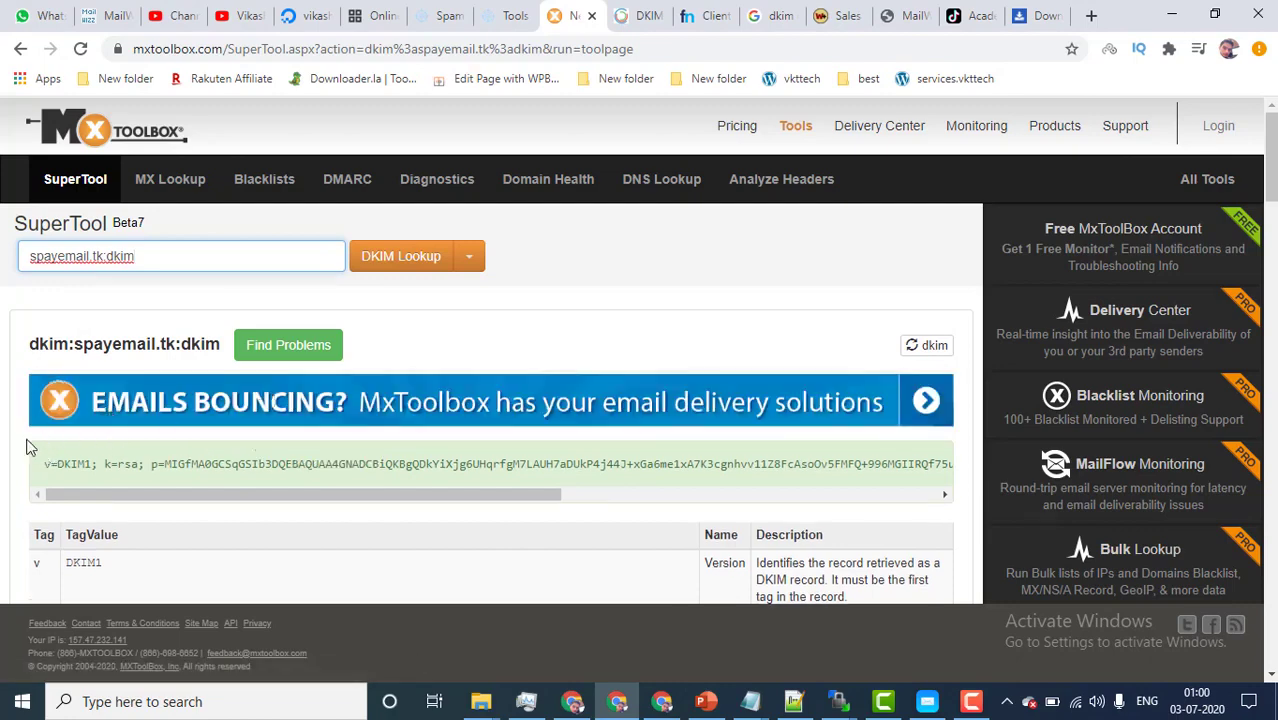
# - Re-validate spayemail.tk's DKIM record on the DMARC Analyzer check
pyautogui.click(636, 15)
pyautogui.scroll(-7, 762, 419)
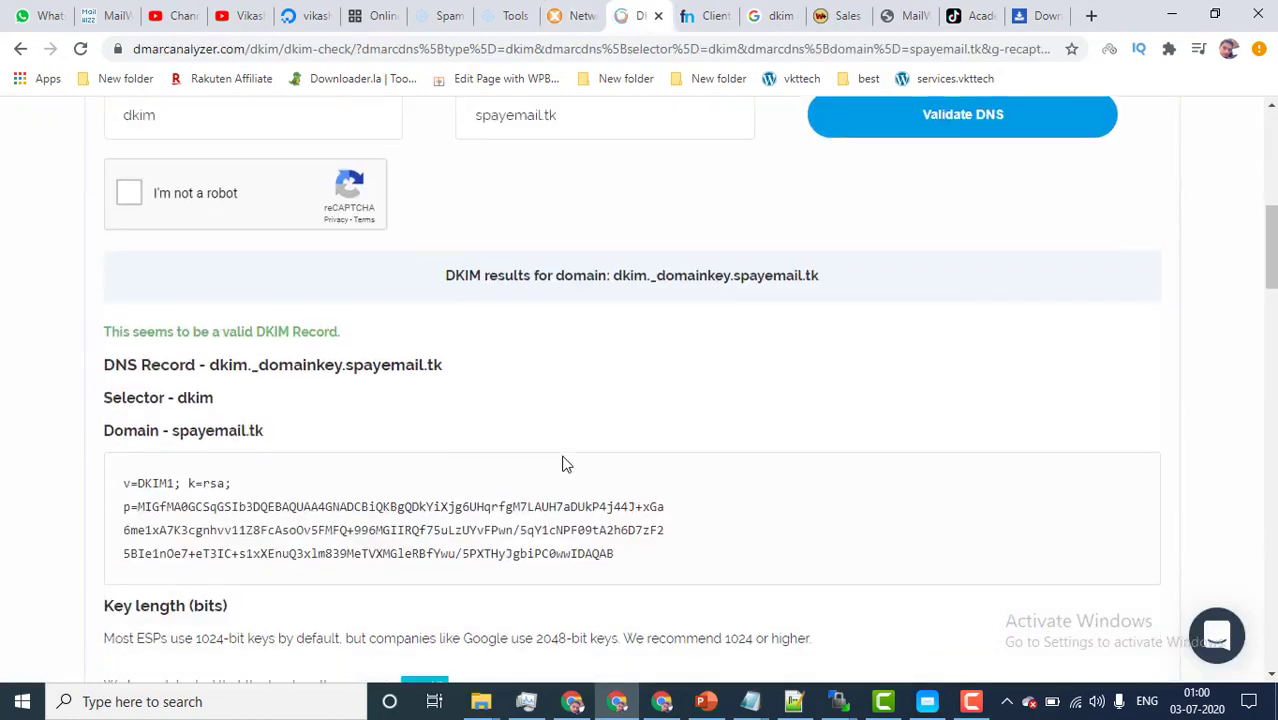
pyautogui.scroll(2, 155, 410)
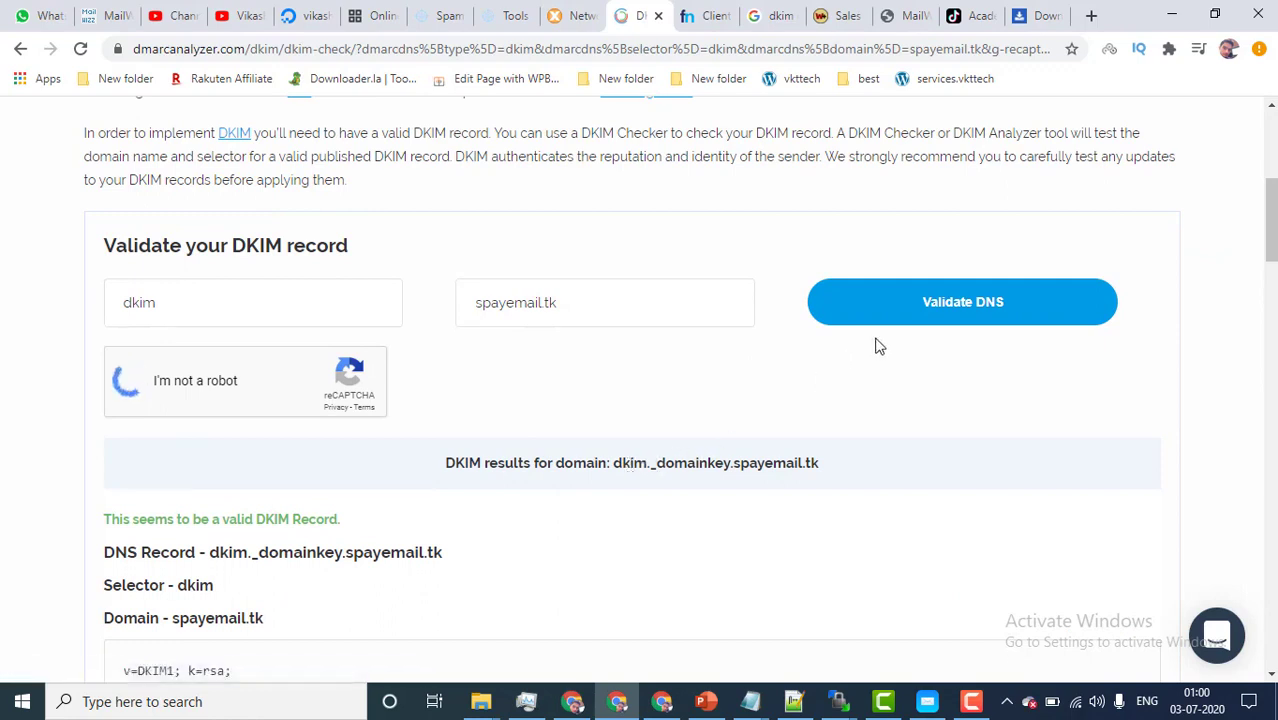
pyautogui.click(928, 325)
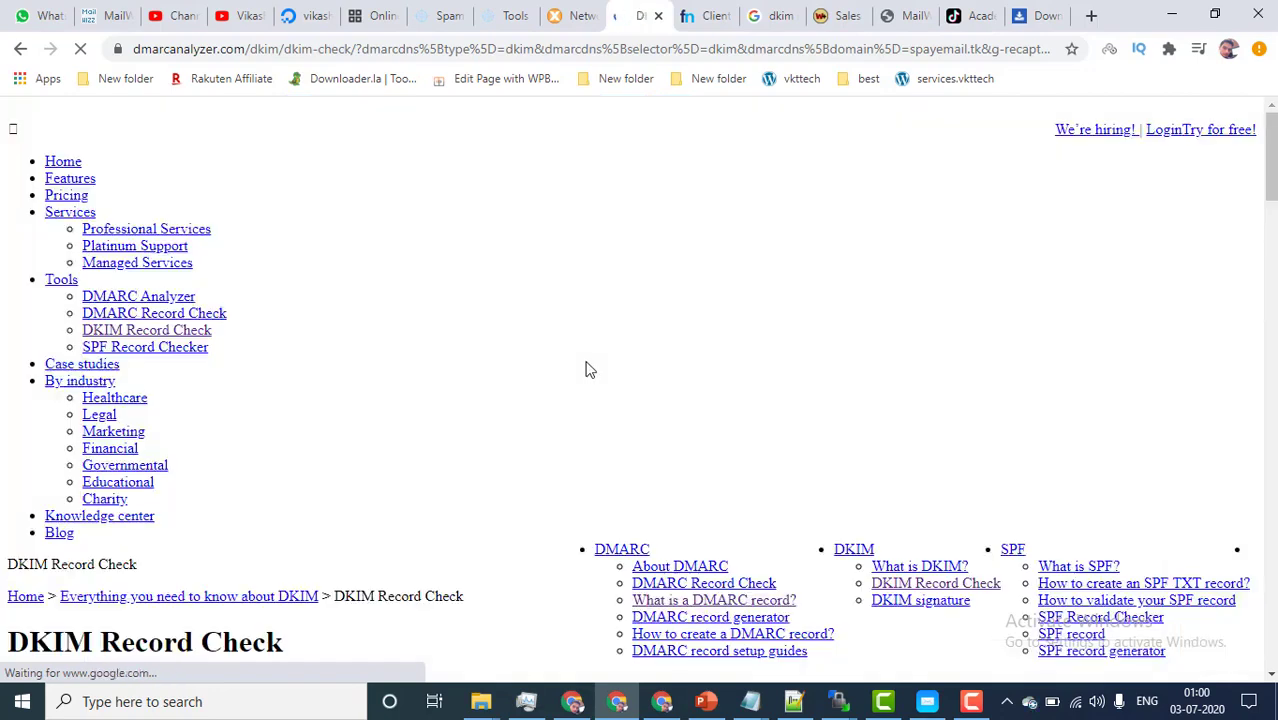
pyautogui.scroll(-1, 588, 372)
pyautogui.scroll(-1, 588, 372)
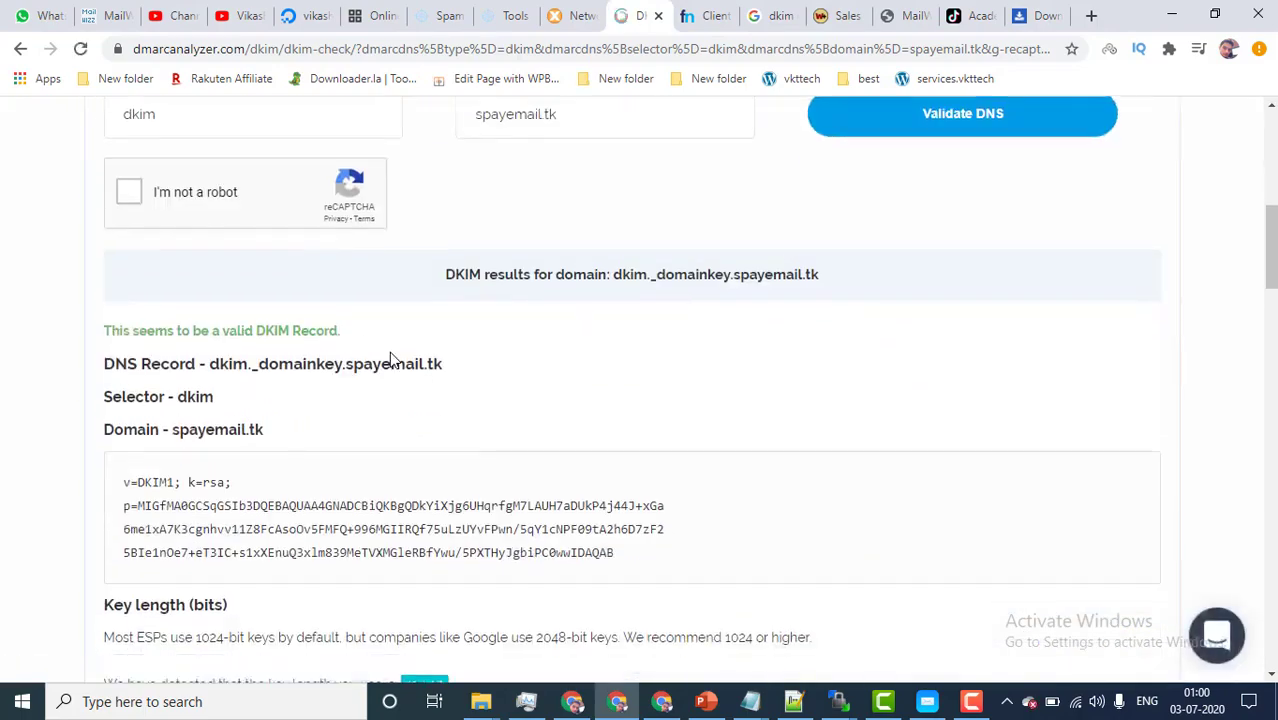
# - Review MxToolbox's DKIM results, noting the name-server timeout error
pyautogui.click(578, 15)
pyautogui.click(515, 10)
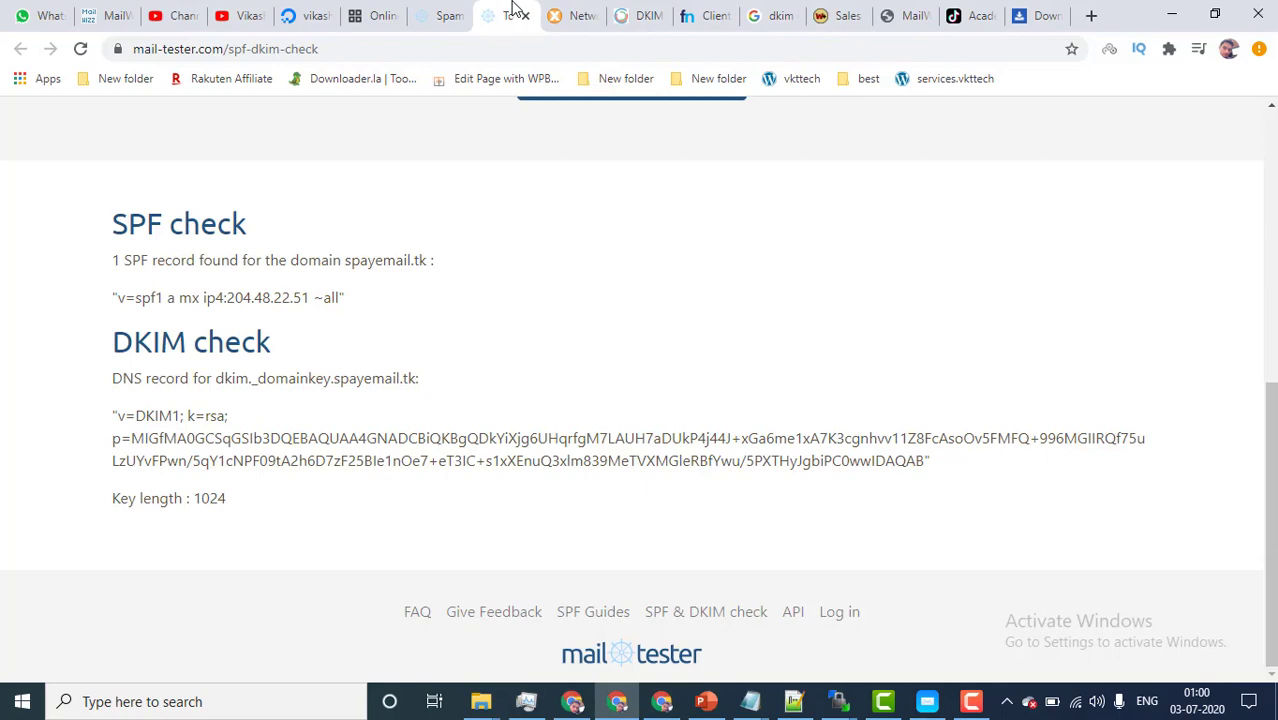
pyautogui.click(450, 12)
pyautogui.scroll(-2, 305, 565)
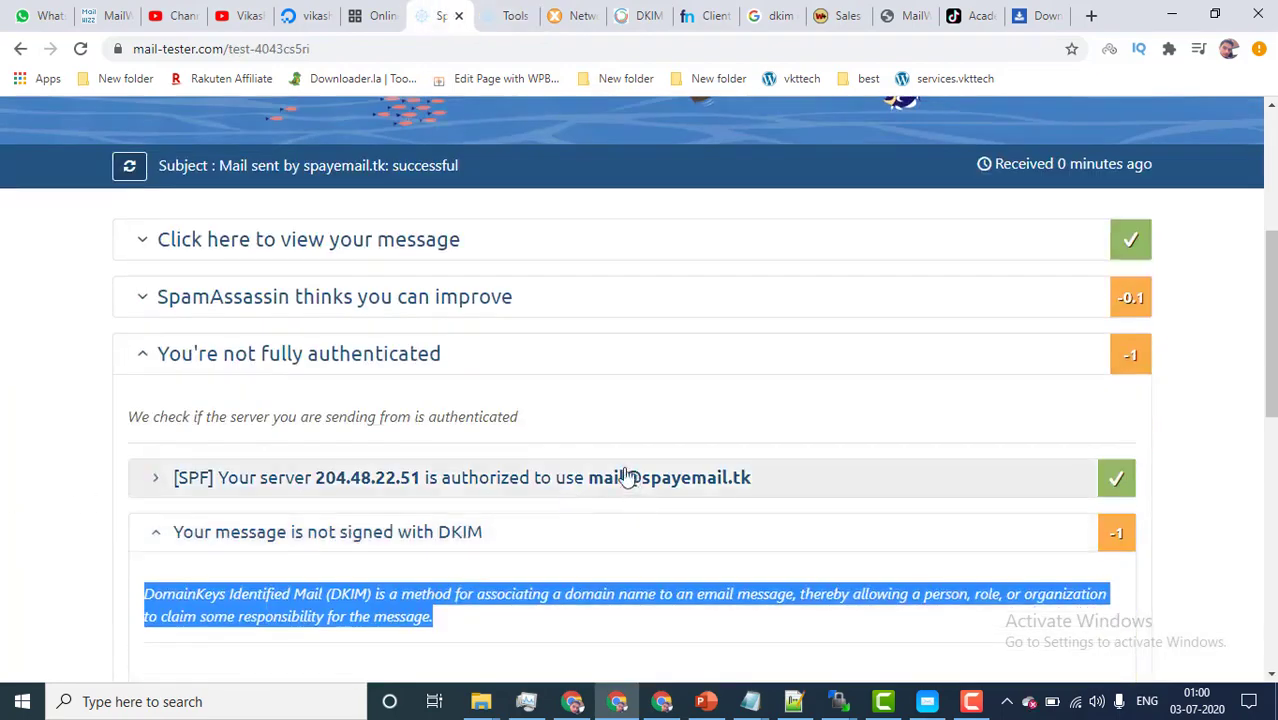
pyautogui.click(572, 14)
pyautogui.scroll(-3, 325, 410)
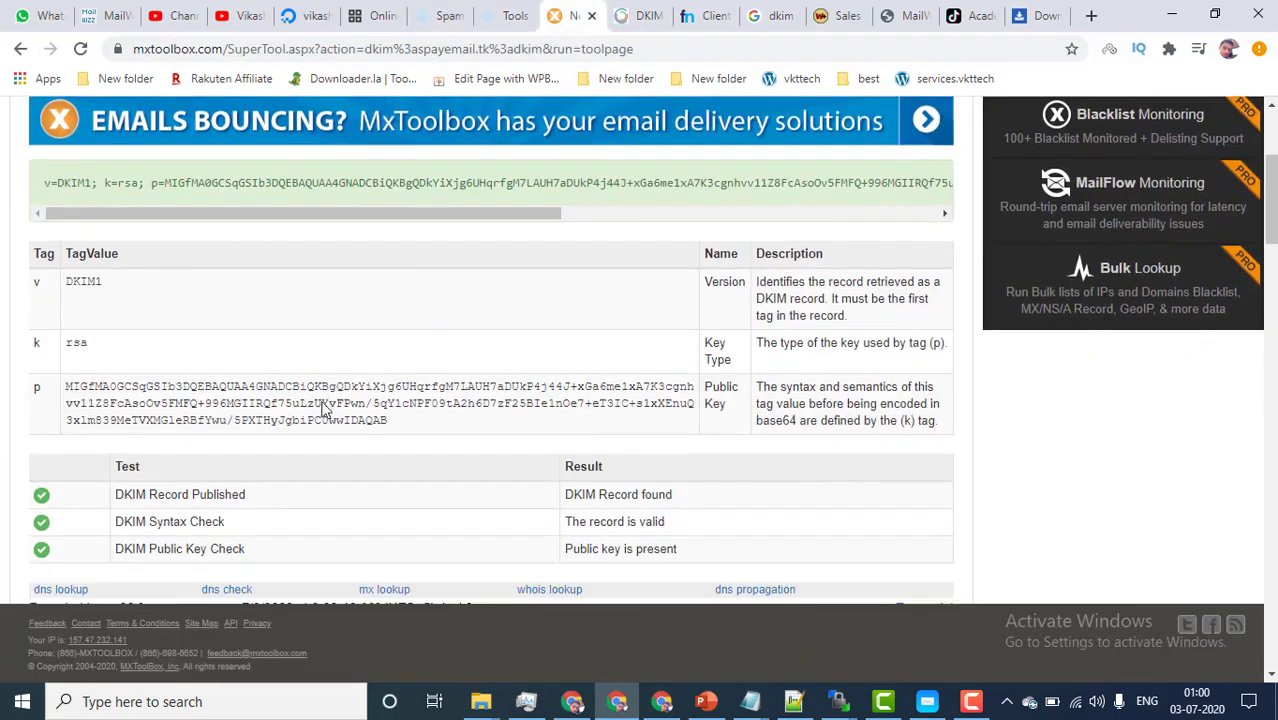
pyautogui.scroll(-4, 434, 348)
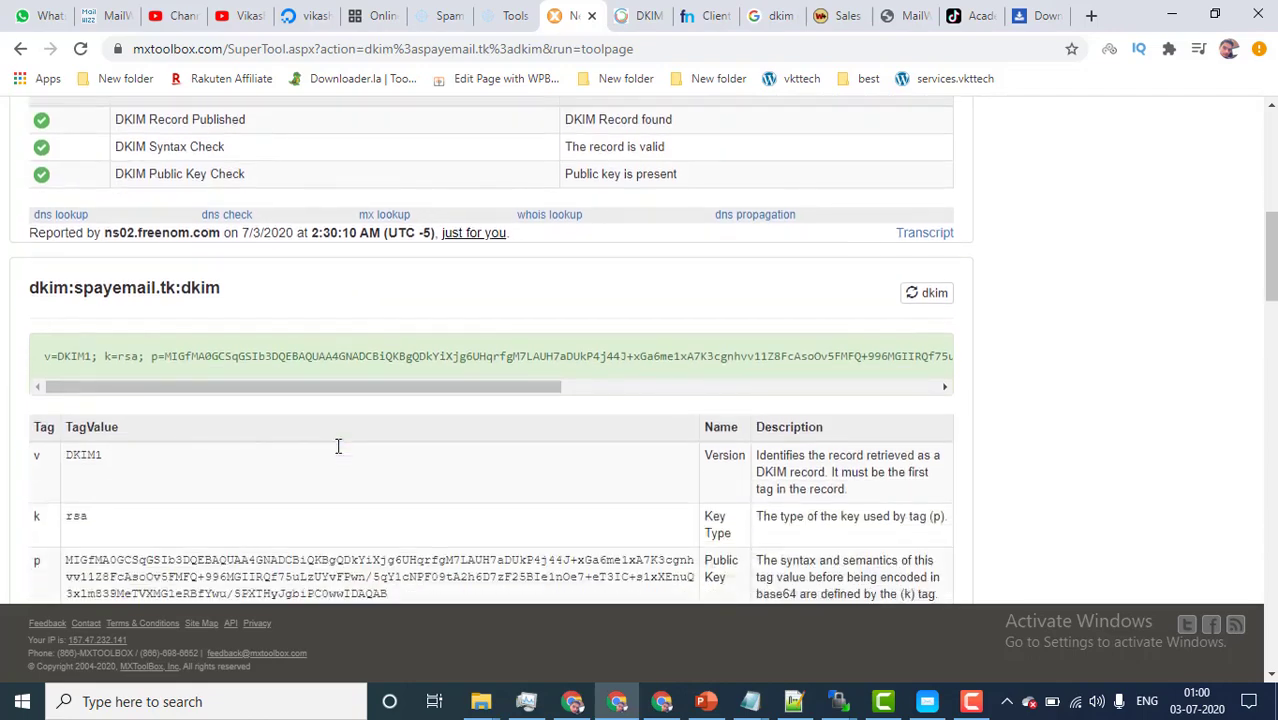
pyautogui.scroll(-7, 340, 455)
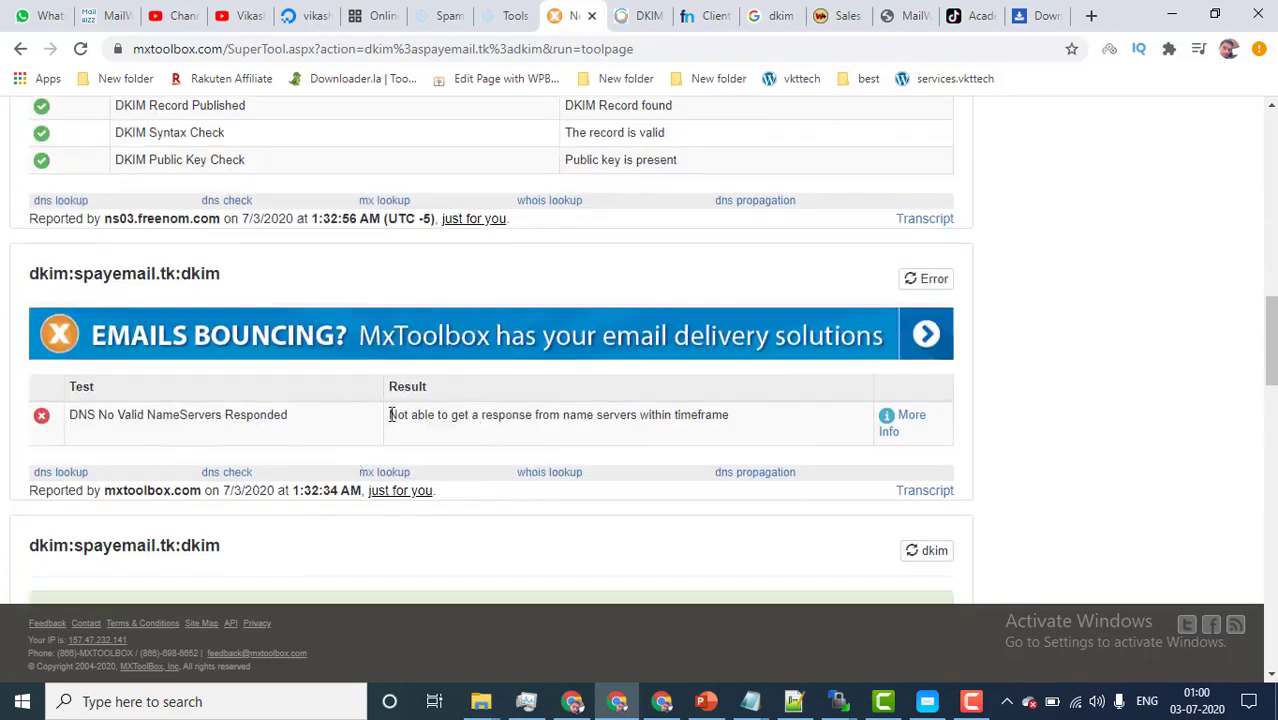
pyautogui.moveTo(391, 415); pyautogui.dragTo(731, 422)
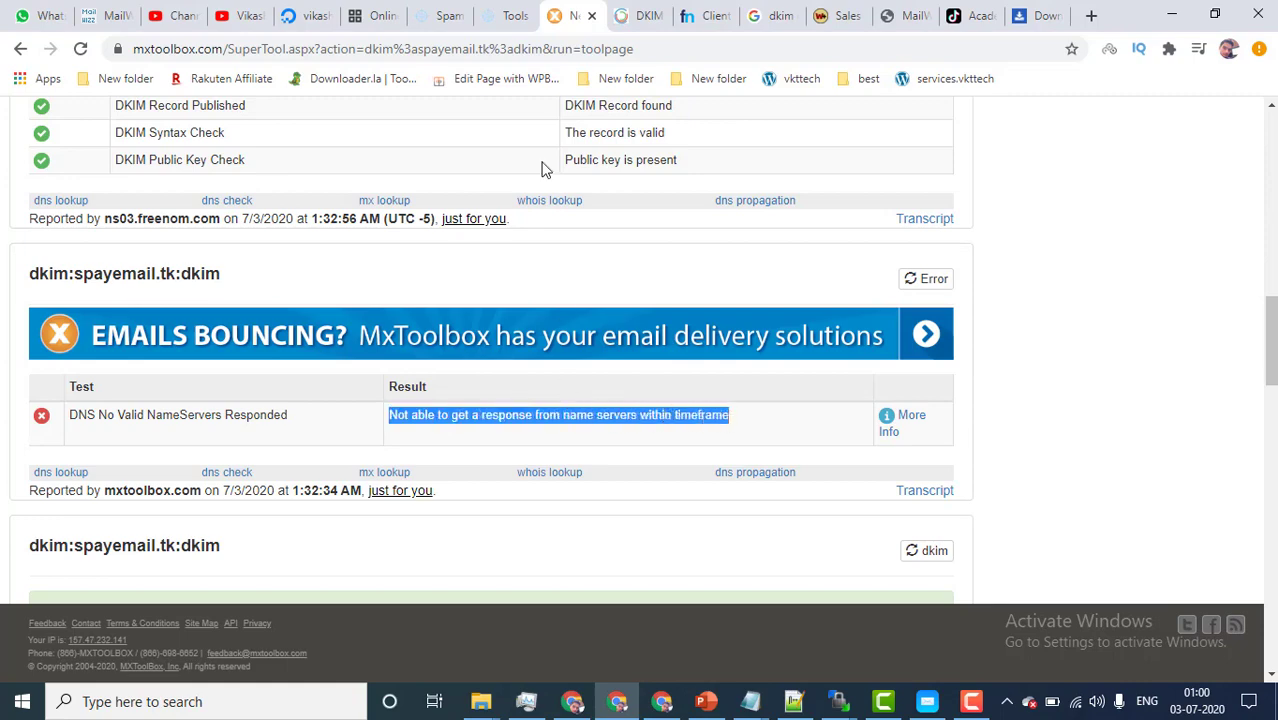
pyautogui.click(450, 10)
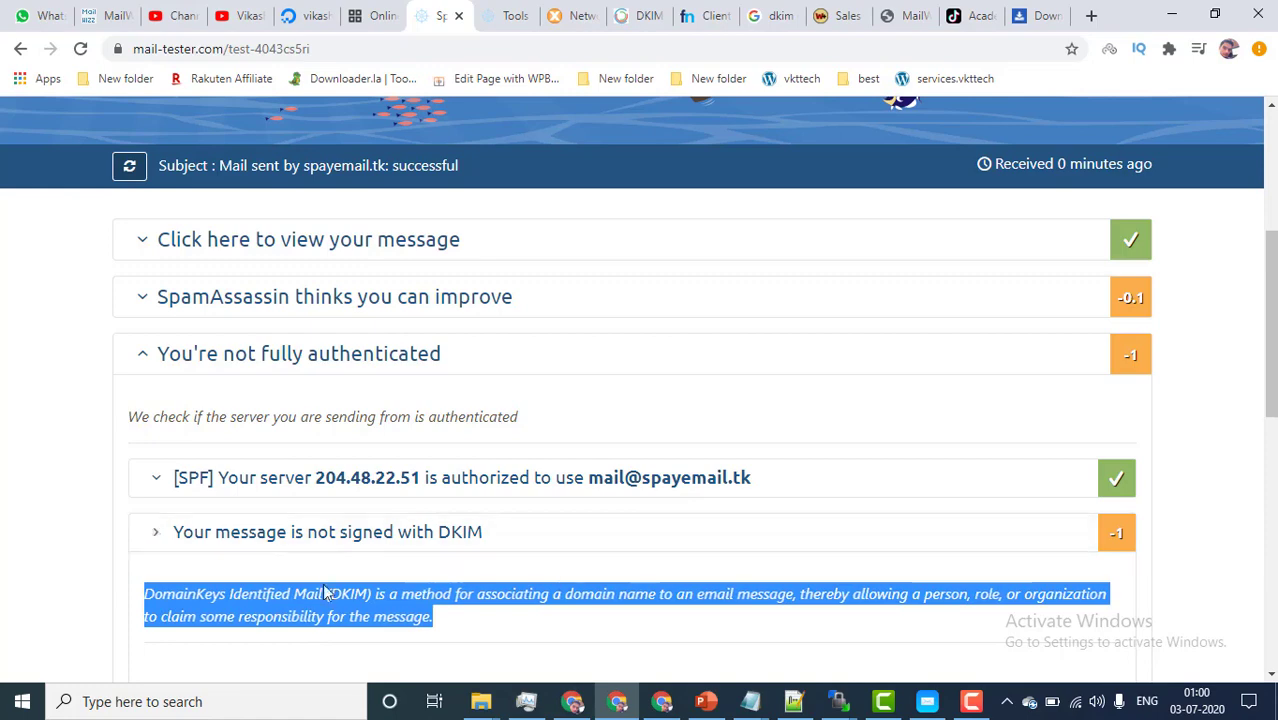
pyautogui.click(594, 8)
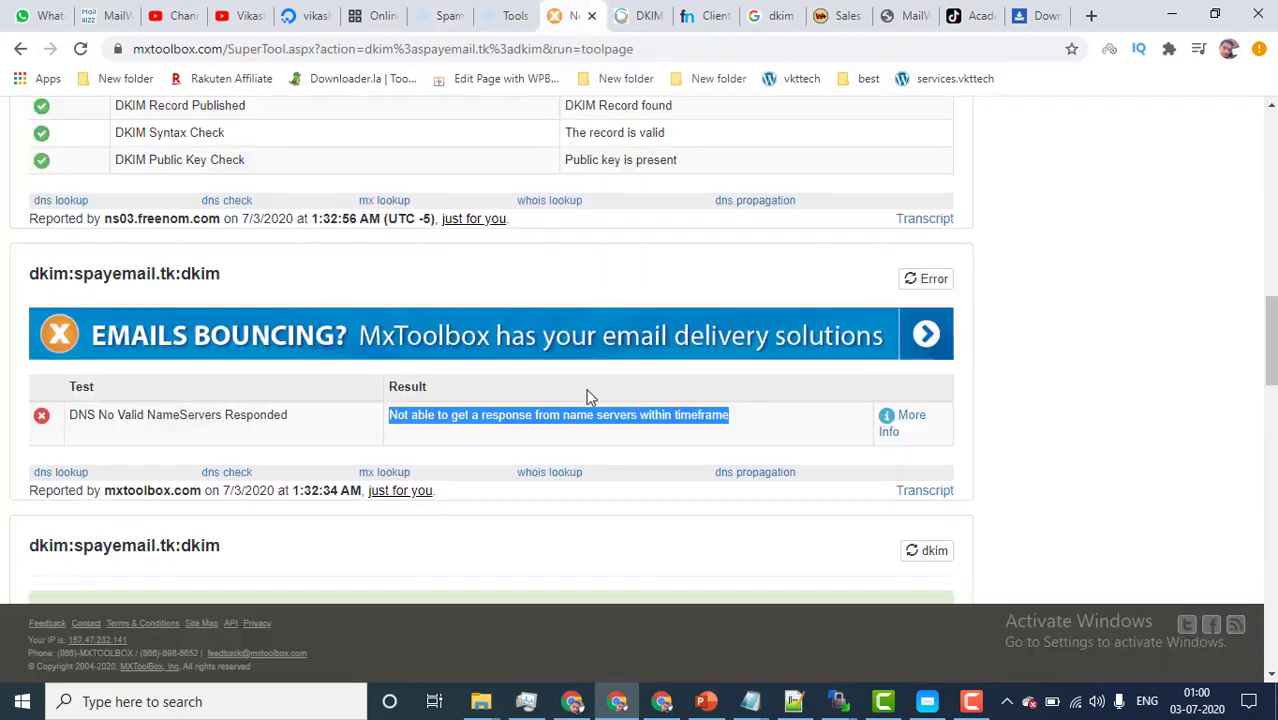
pyautogui.click(404, 417)
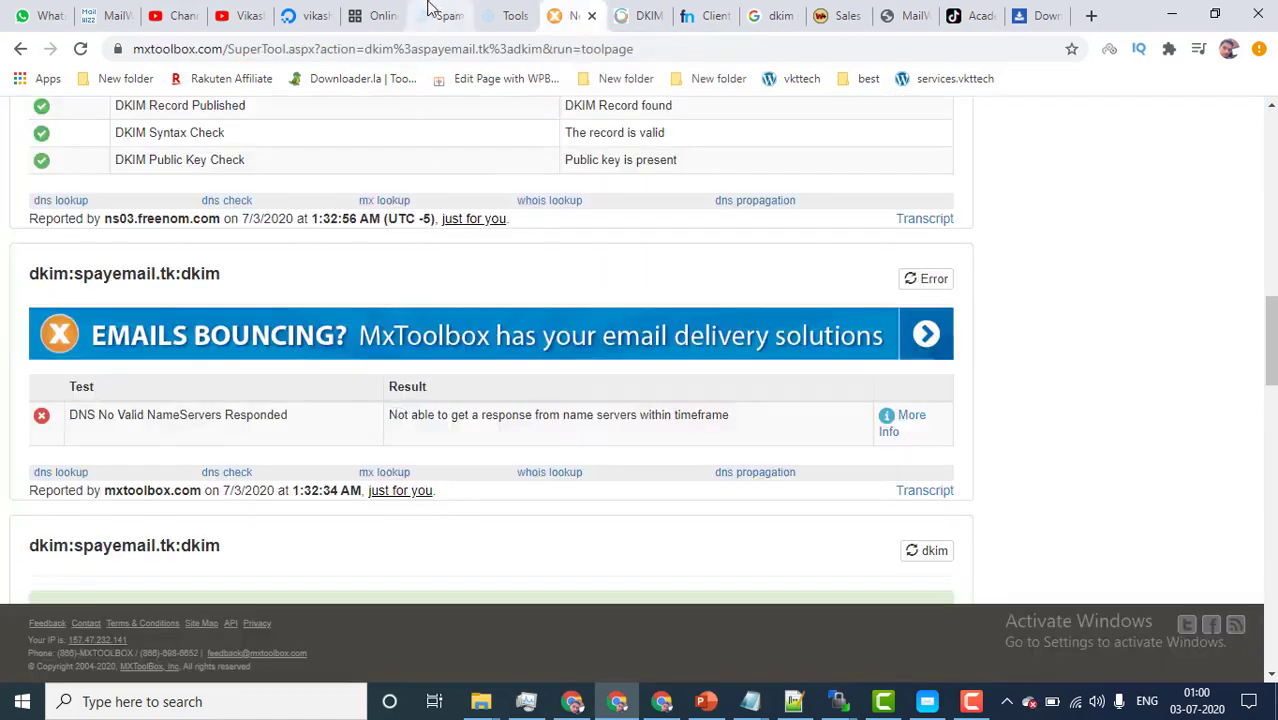
# - Compare the 8.9/10 mail-tester report with MxToolbox and collapse the DKIM explanation
pyautogui.click(440, 15)
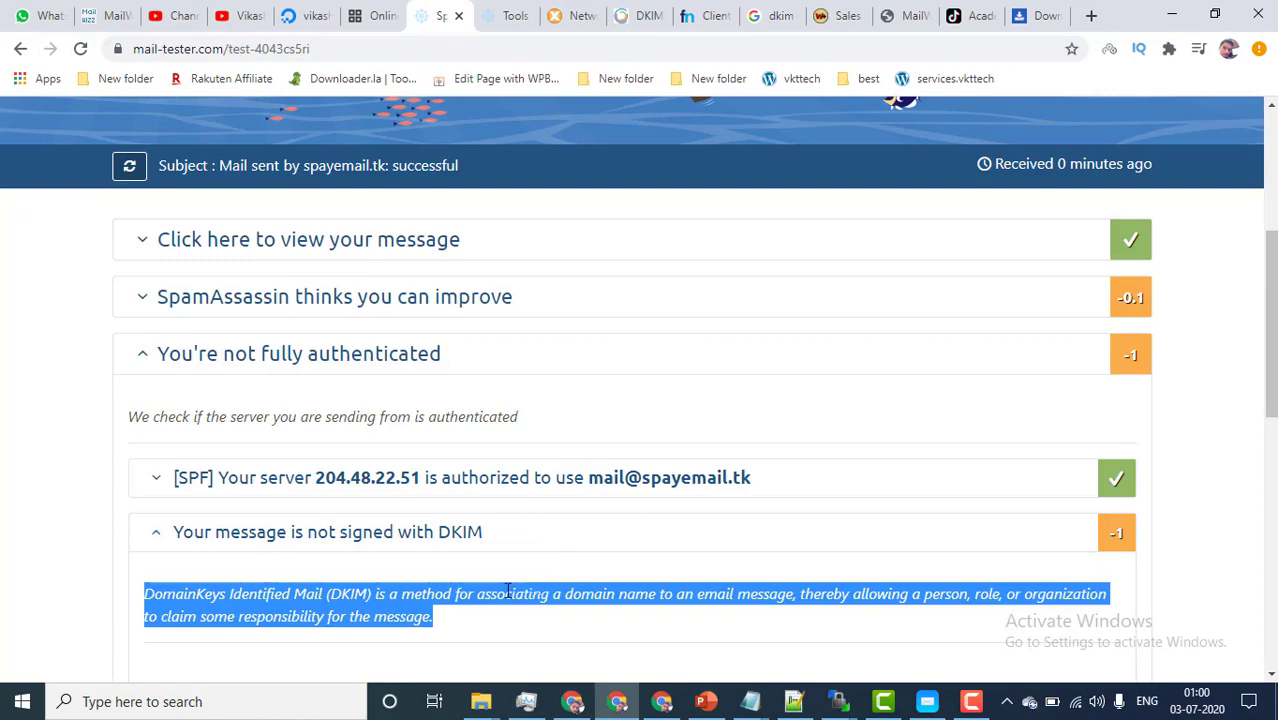
pyautogui.click(565, 12)
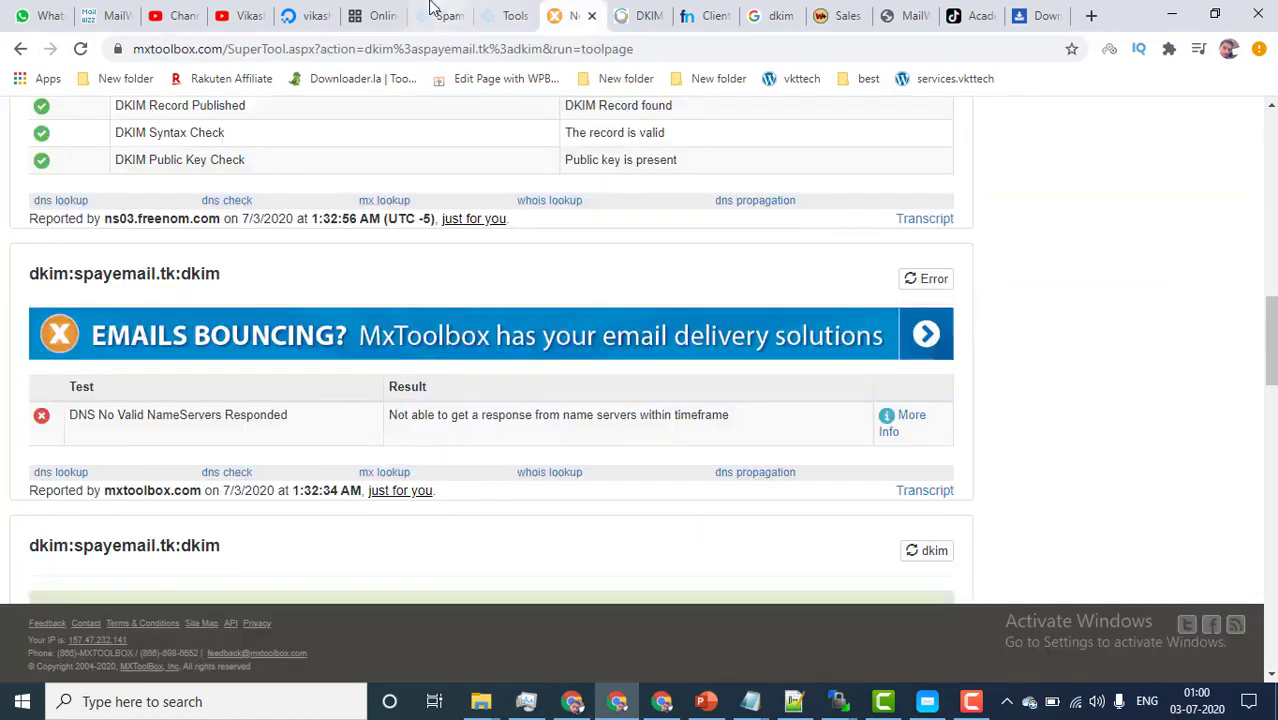
pyautogui.click(440, 15)
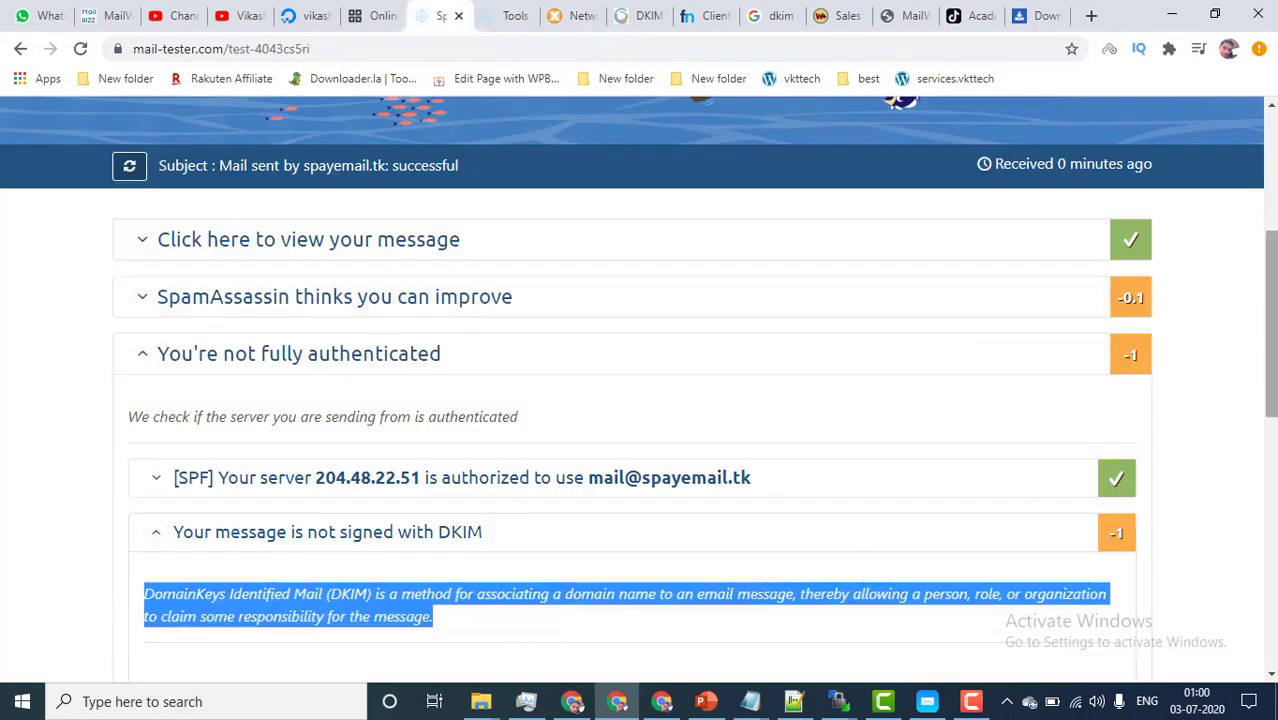
pyautogui.scroll(-1, 1025, 493)
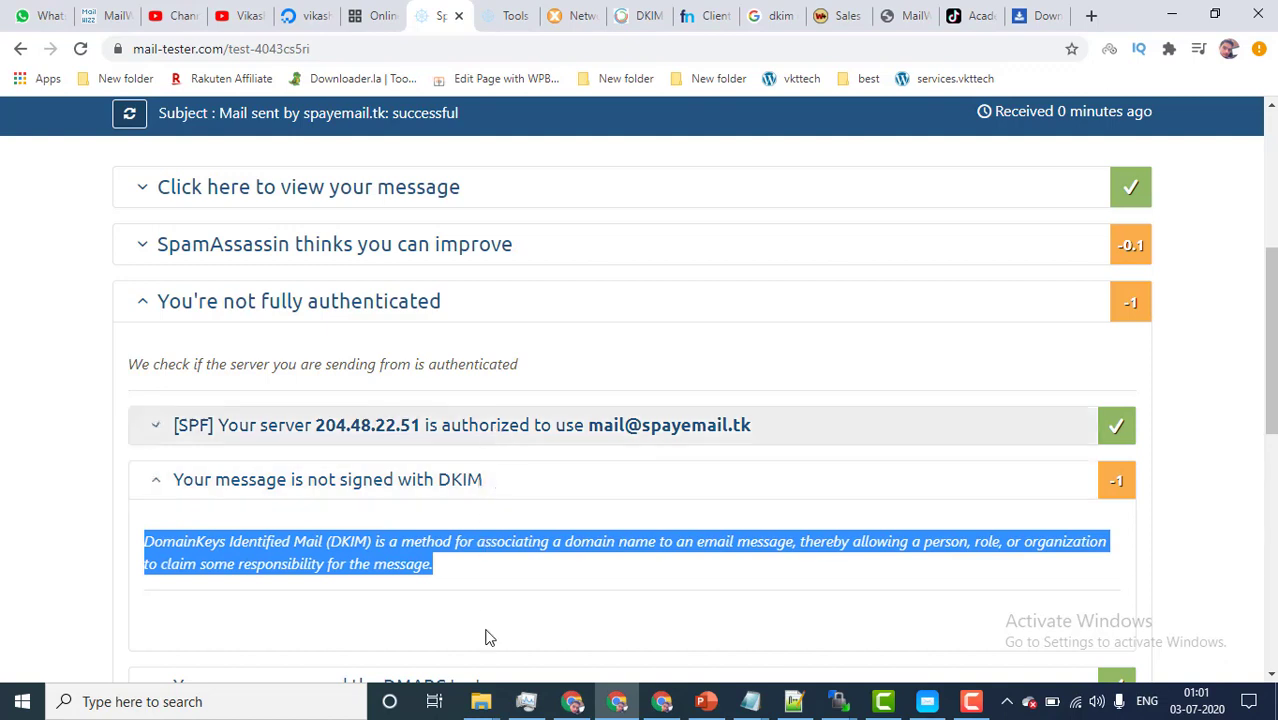
pyautogui.click(512, 16)
pyautogui.click(572, 16)
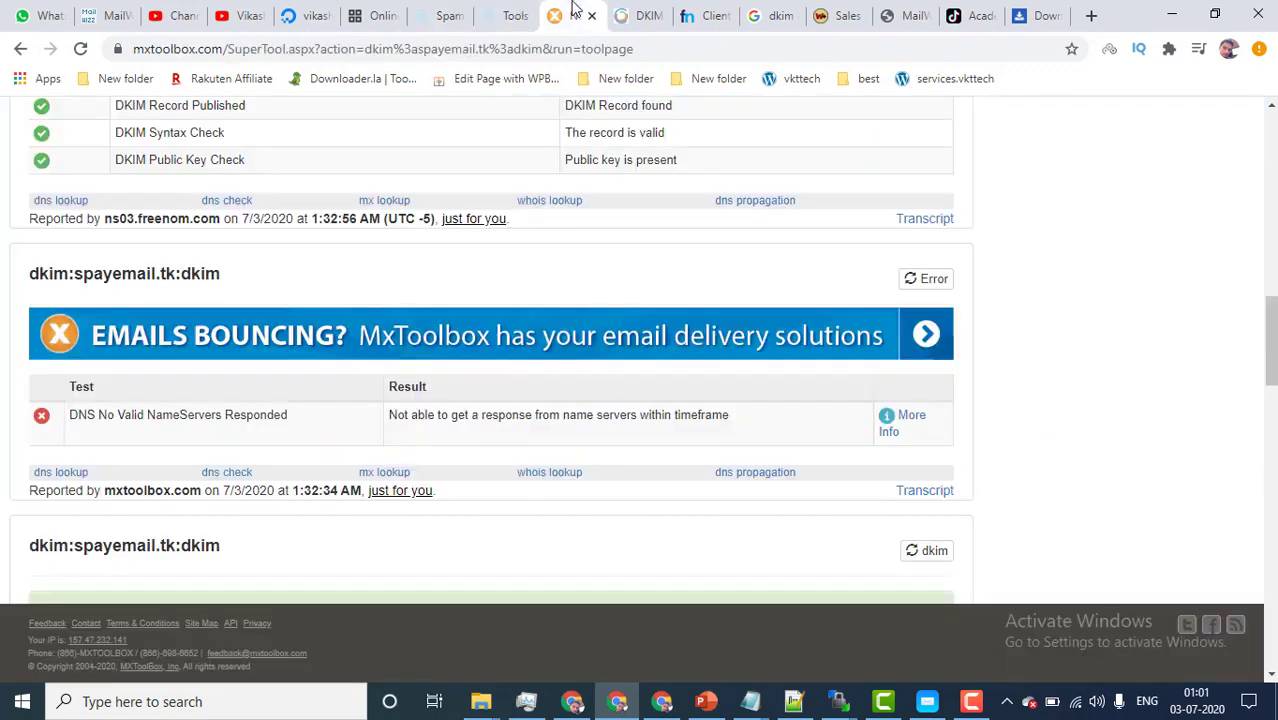
pyautogui.click(455, 14)
pyautogui.scroll(-2, 519, 540)
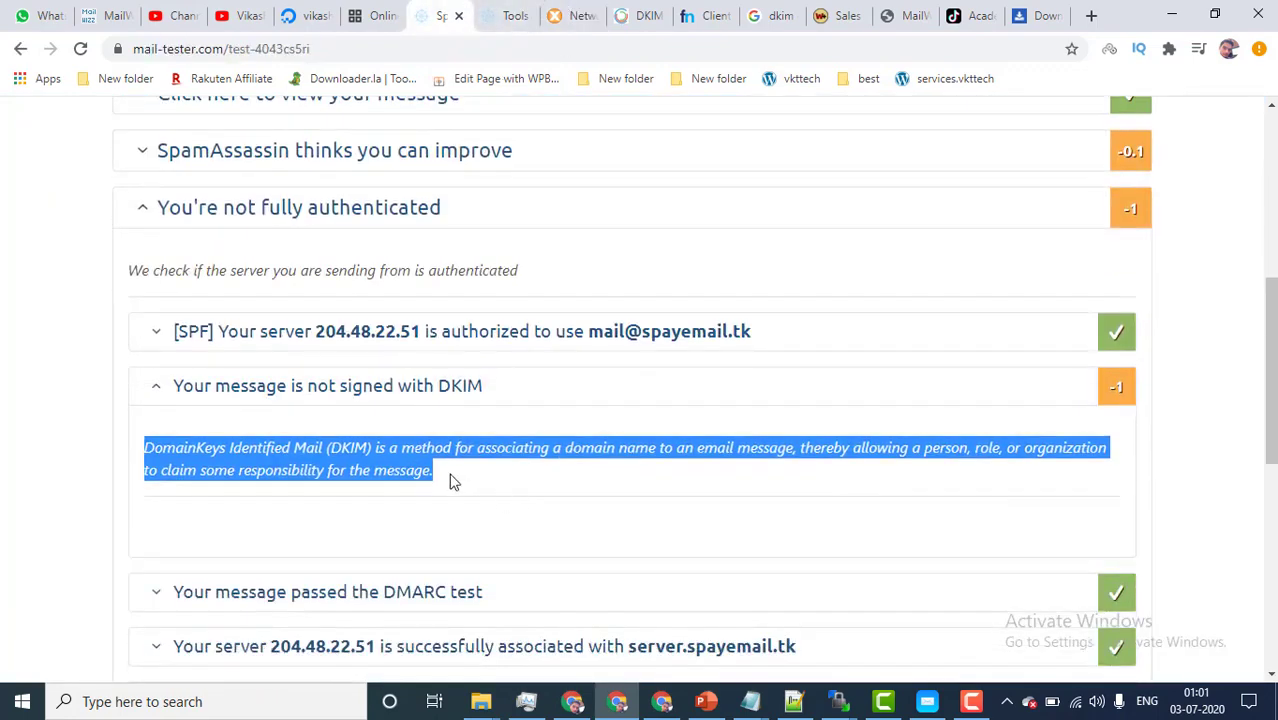
pyautogui.scroll(10, 613, 509)
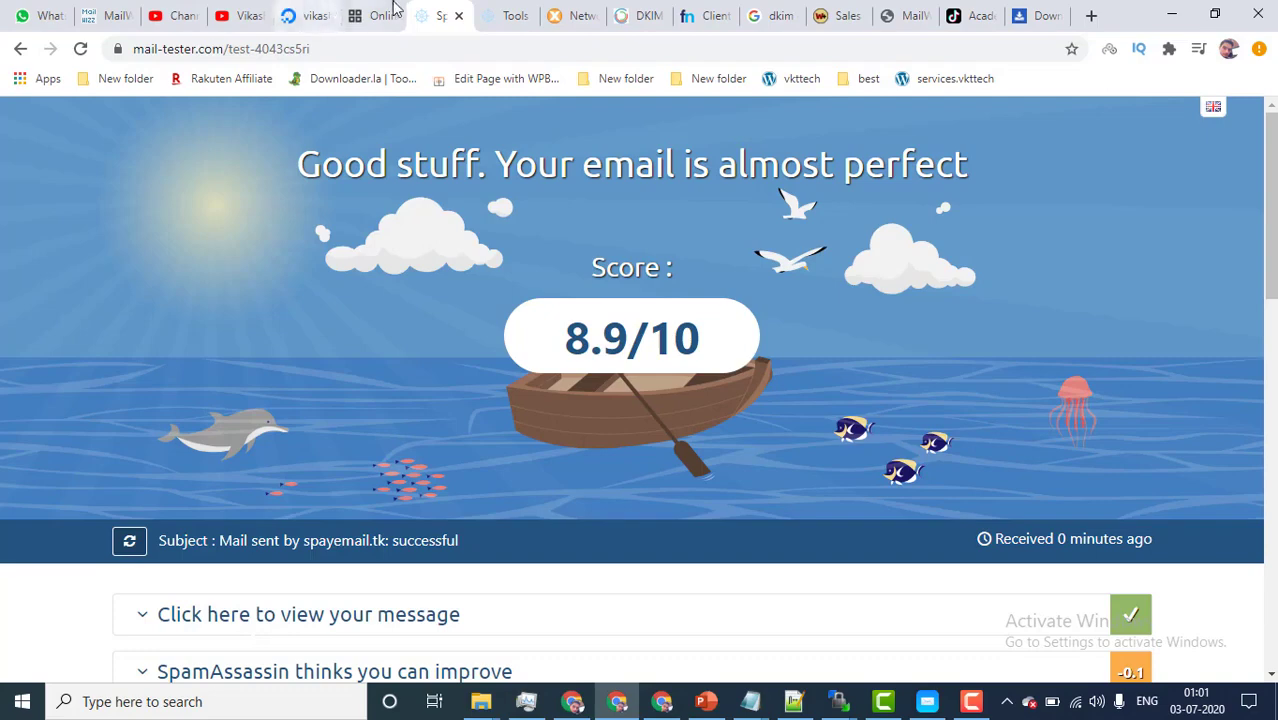
pyautogui.scroll(-4, 659, 401)
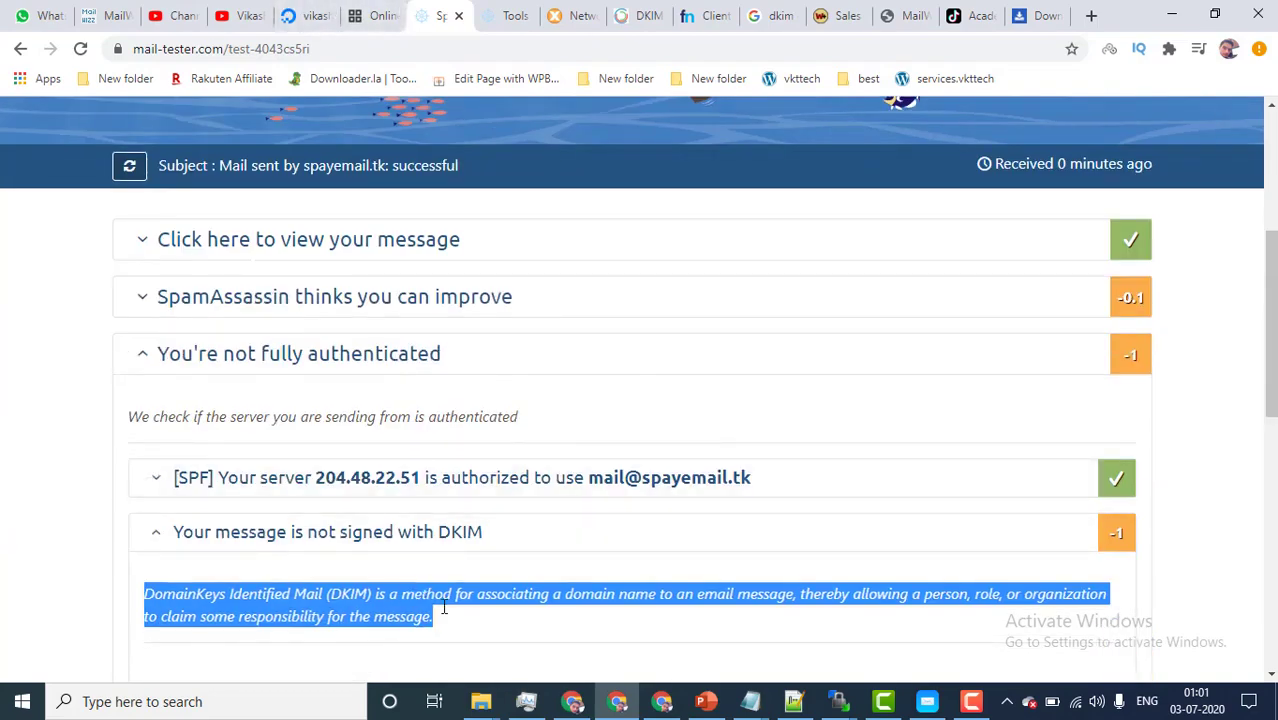
pyautogui.click(1121, 538)
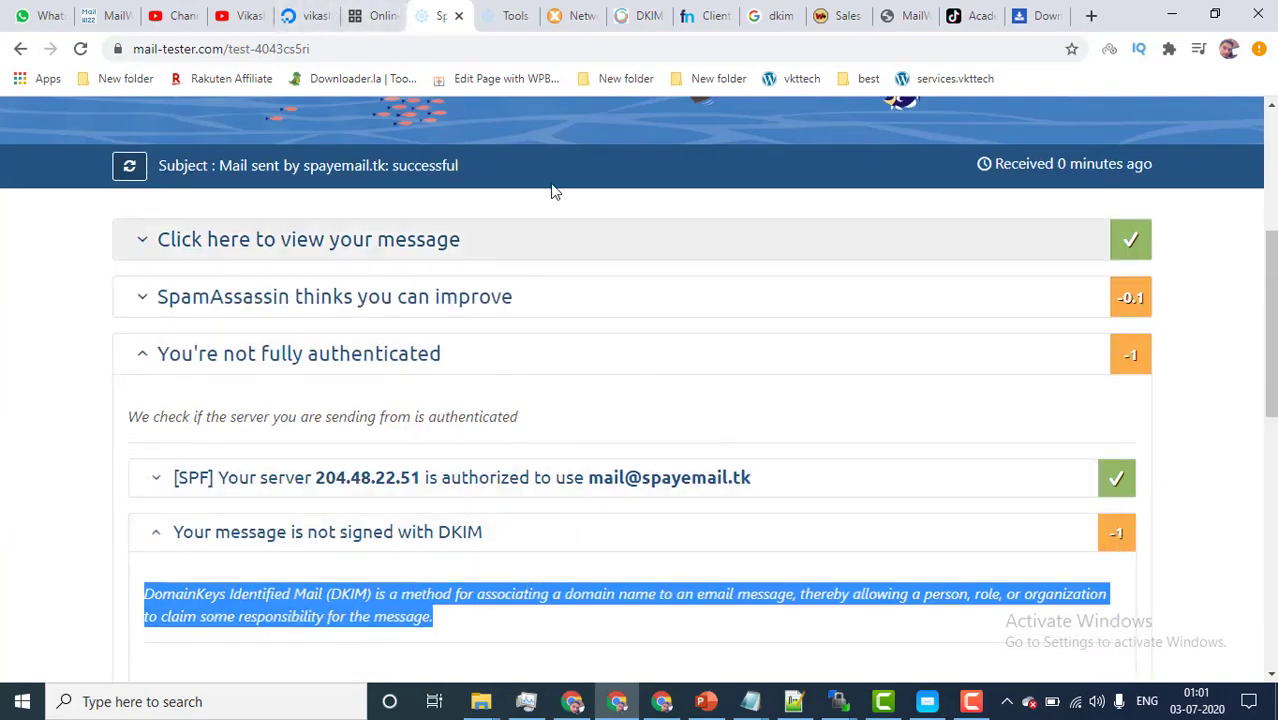
# - Bring up PowerPoint slide 3, 'Using Both Port 25 And 587'
pyautogui.scroll(4, 491, 360)
pyautogui.click(365, 15)
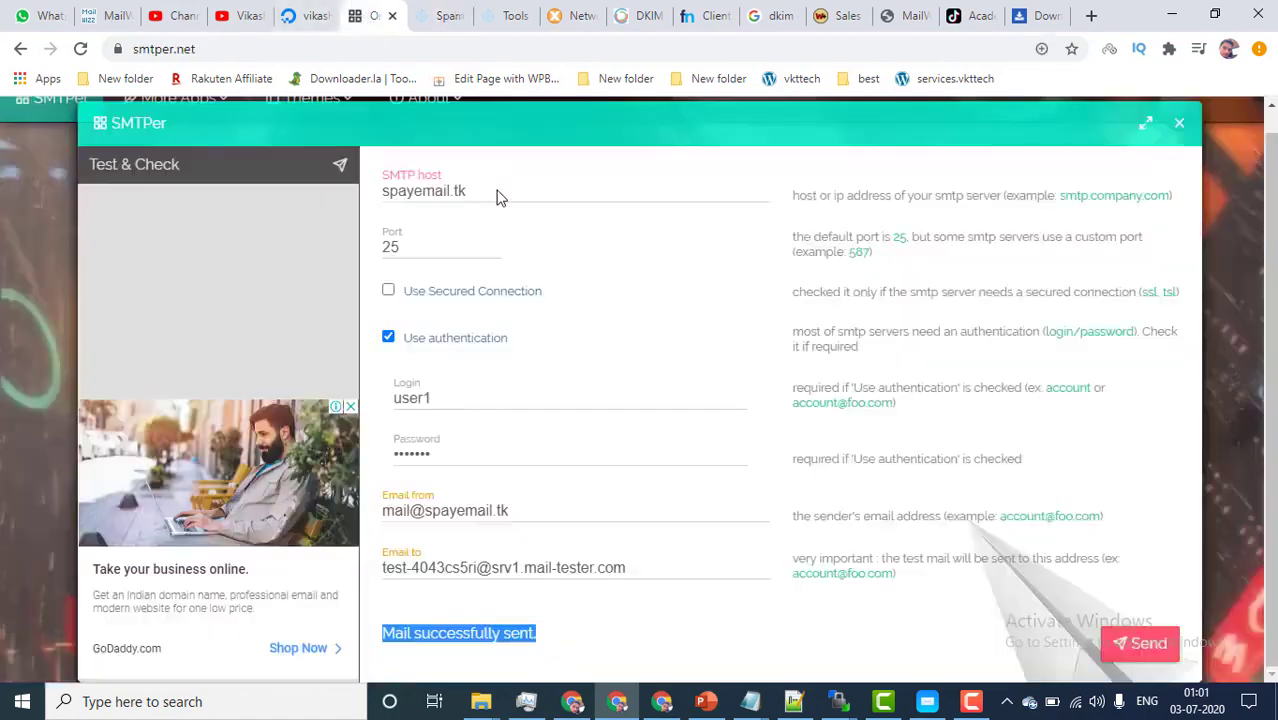
pyautogui.click(706, 701)
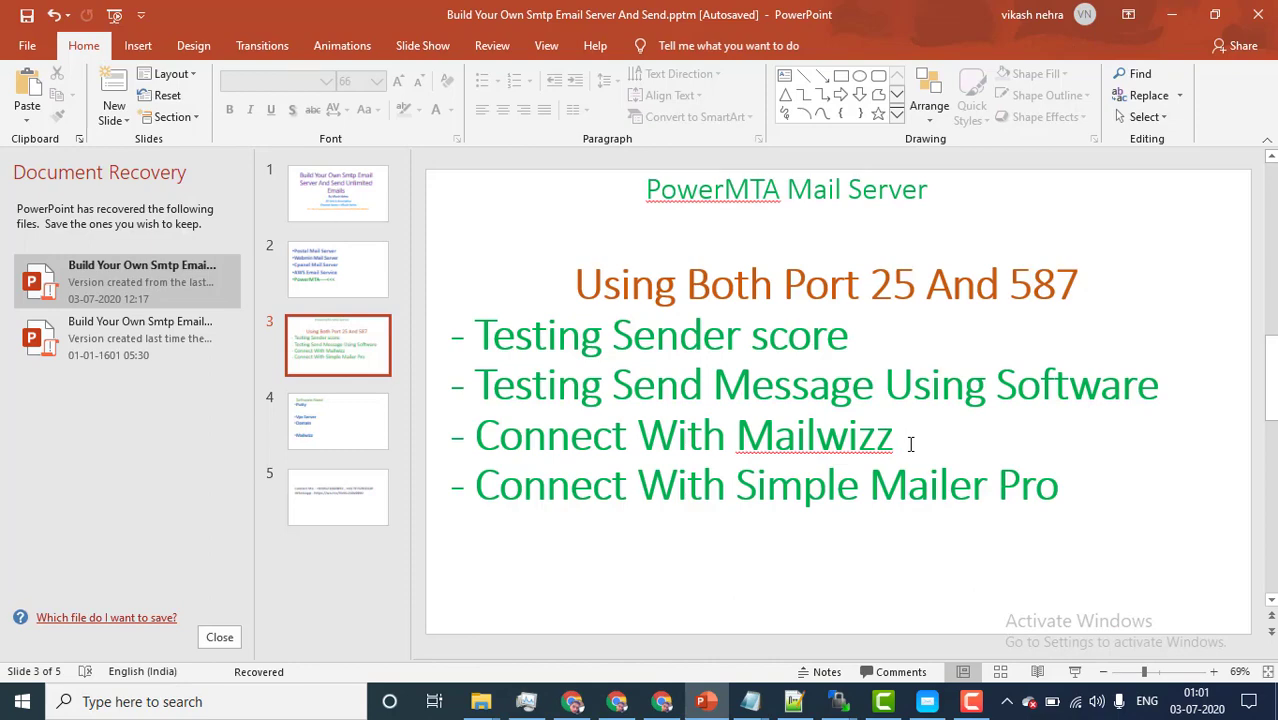
# - Highlight '25' in the slide title, then minimize PowerPoint to show the SMTPer form
pyautogui.doubleClick(876, 286)
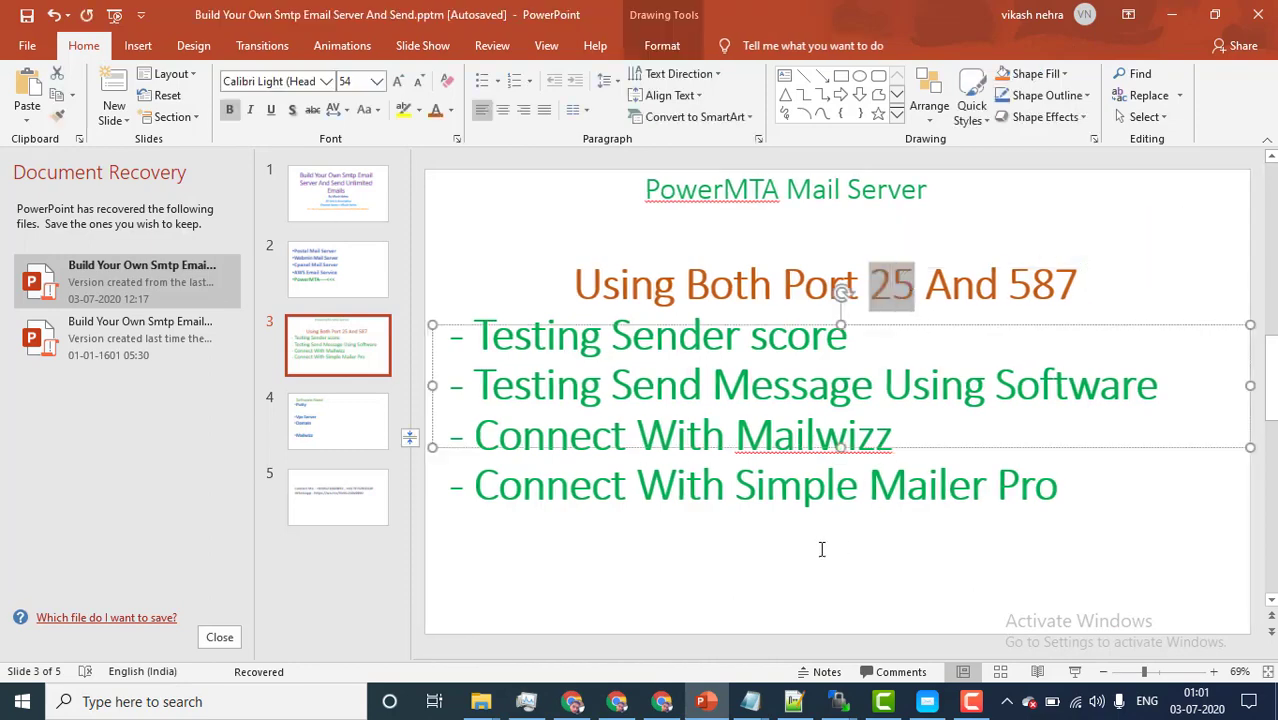
pyautogui.click(722, 697)
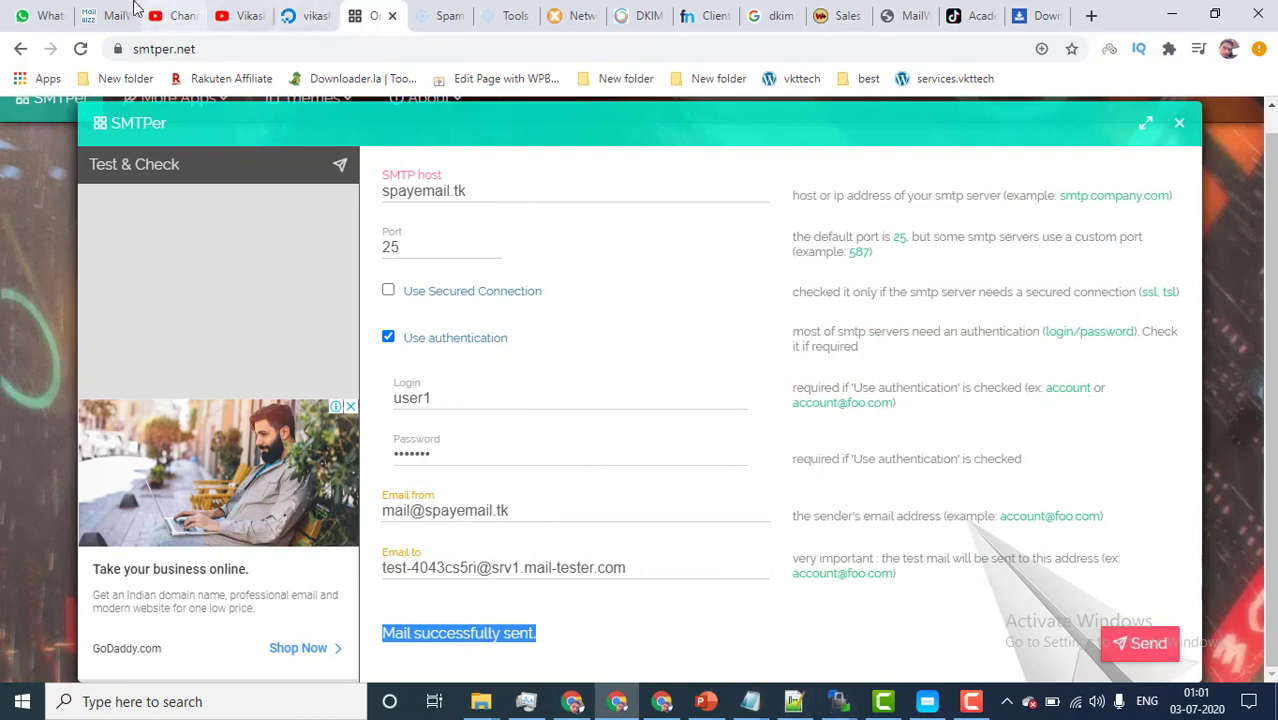
# - Open Servers > Delivery servers in the MailWizz backend
pyautogui.click(113, 12)
pyautogui.moveTo(113, 12); pyautogui.dragTo(305, 11)
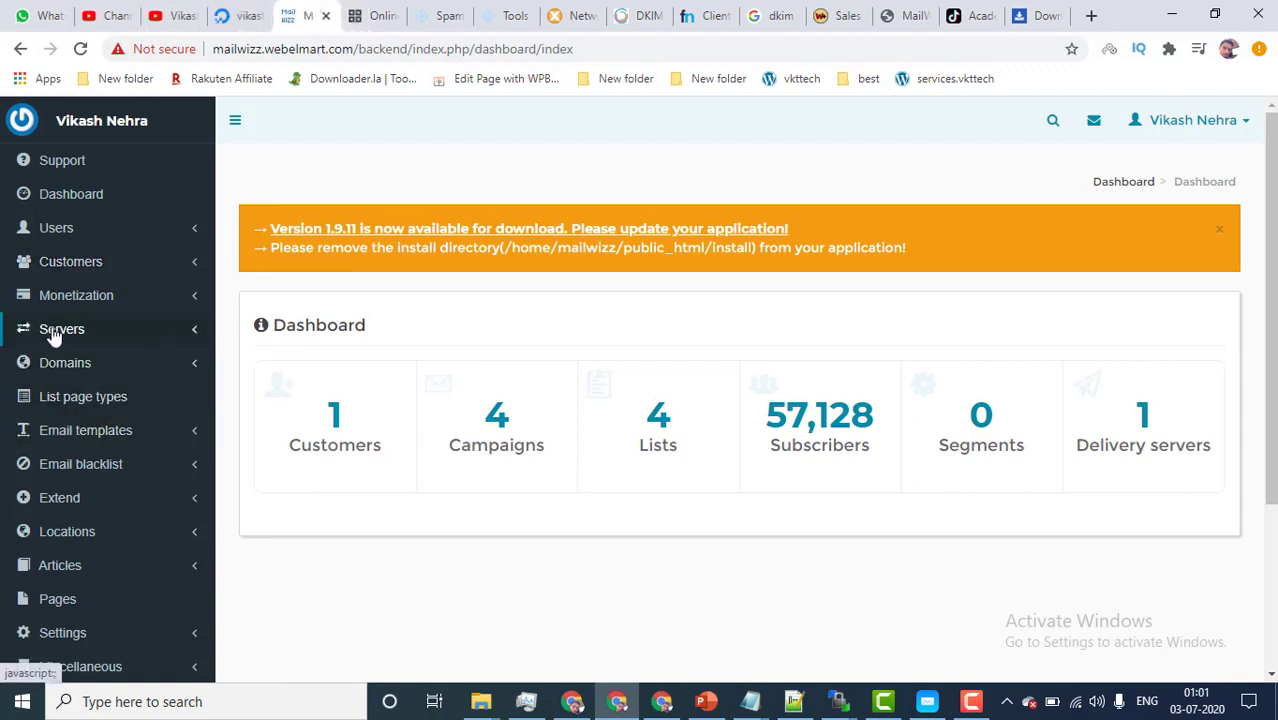
pyautogui.click(56, 332)
pyautogui.click(66, 360)
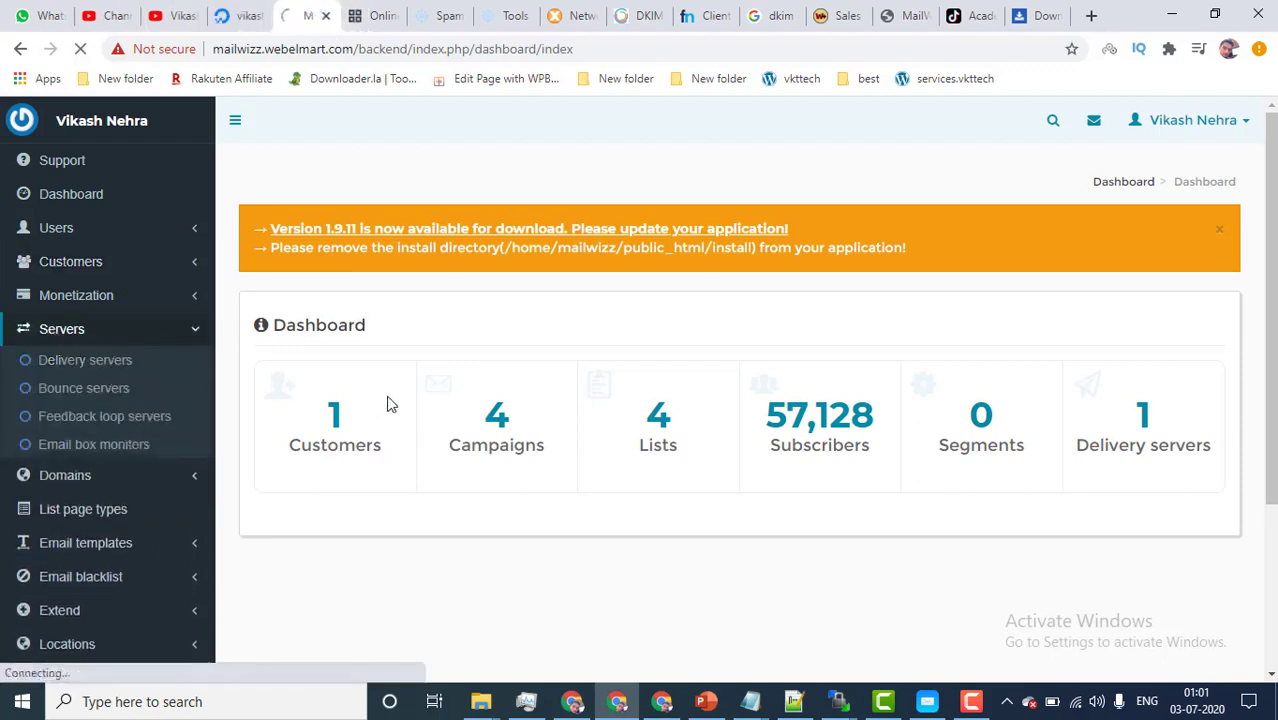
# - Create a new delivery server of type Smtp
pyautogui.click(173, 9)
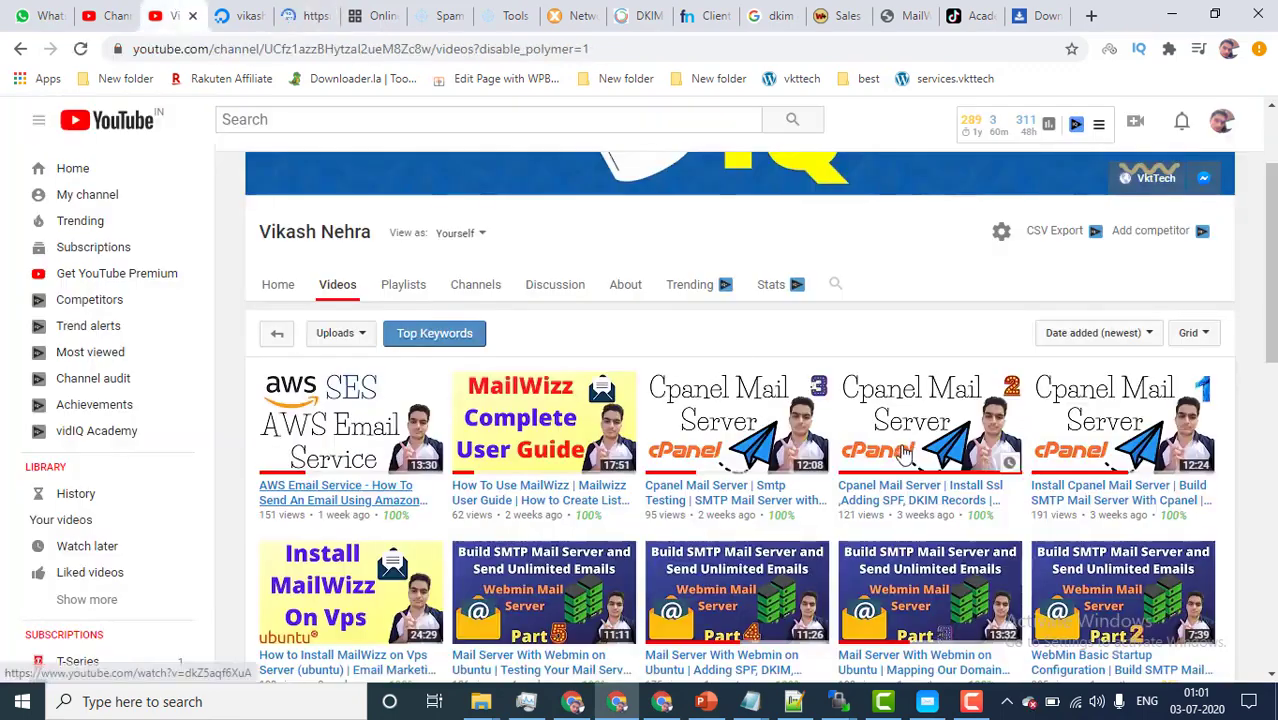
pyautogui.scroll(-1, 903, 456)
pyautogui.scroll(-1, 903, 456)
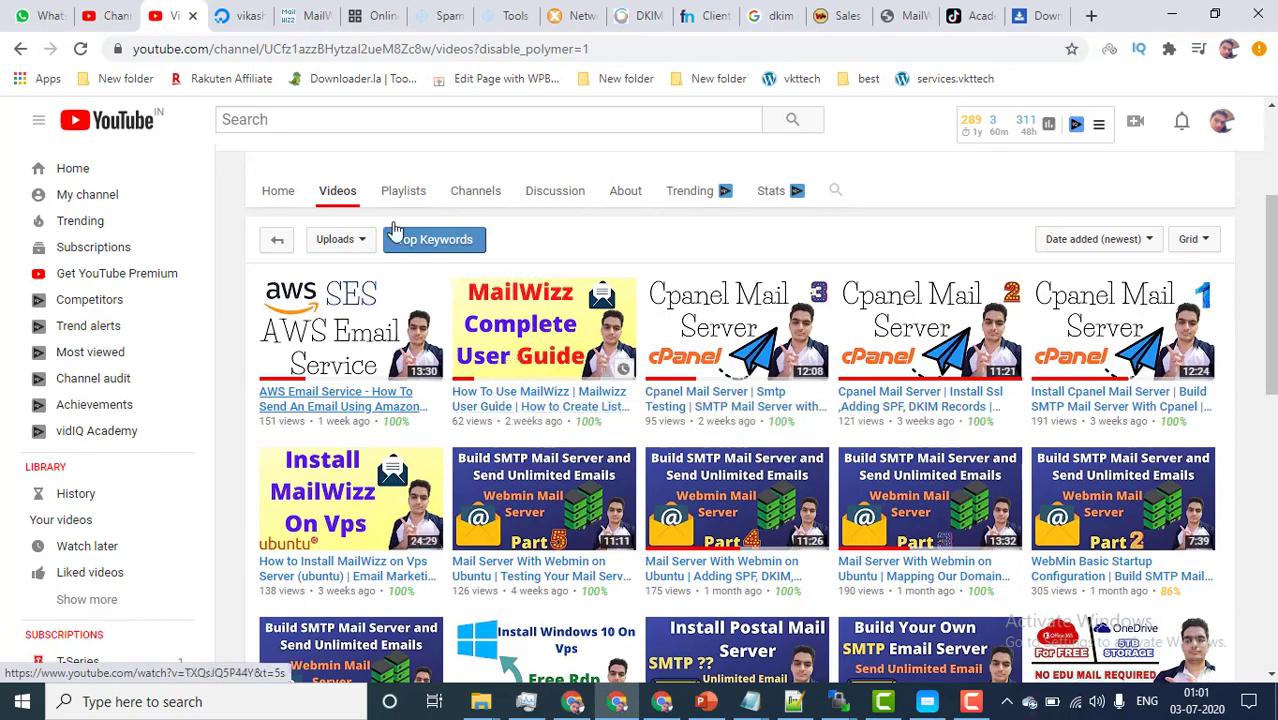
pyautogui.click(296, 12)
pyautogui.scroll(-1, 428, 399)
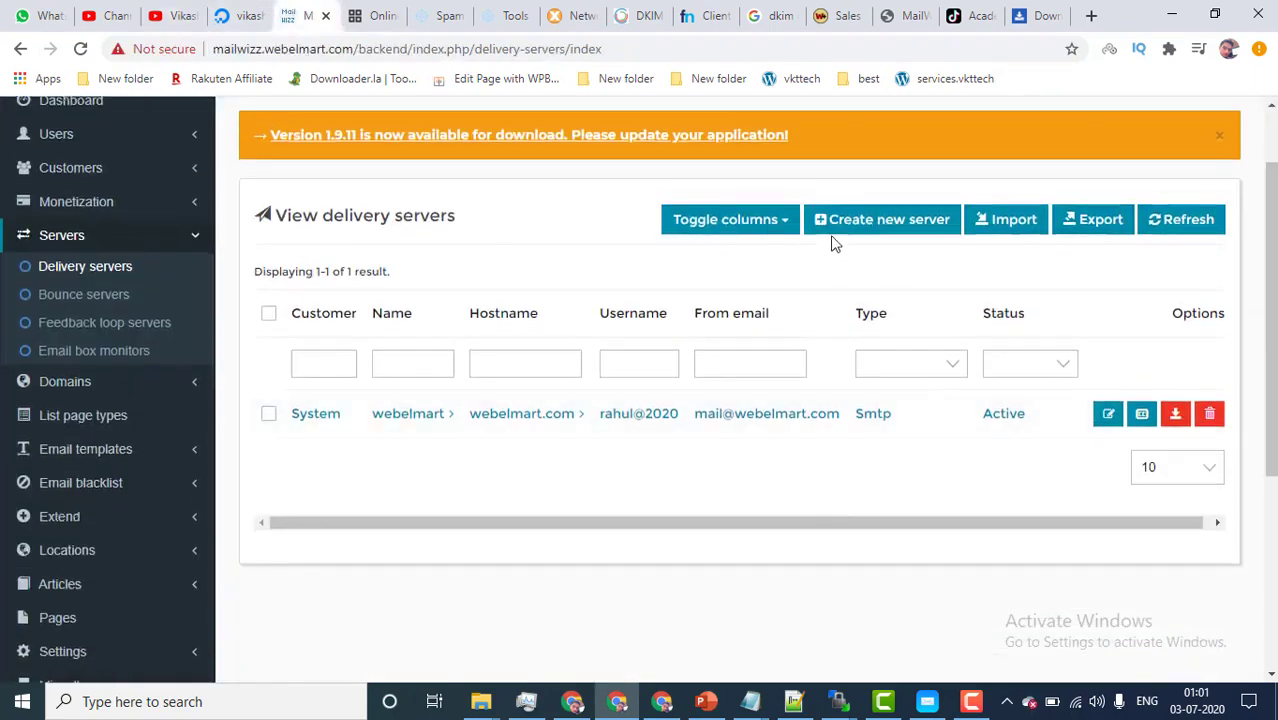
pyautogui.click(863, 225)
pyautogui.click(480, 502)
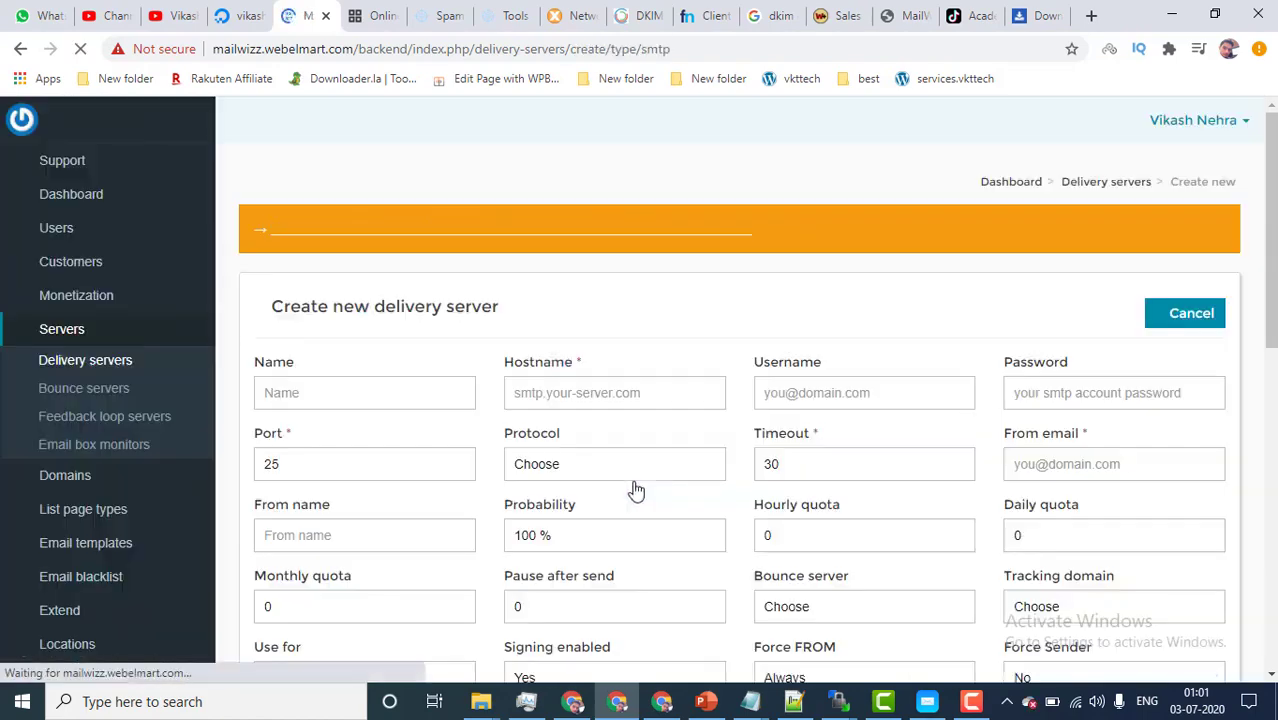
# - Copy the SMTP host spayemail.tk from SMTPer into the Hostname field
pyautogui.scroll(-1, 636, 490)
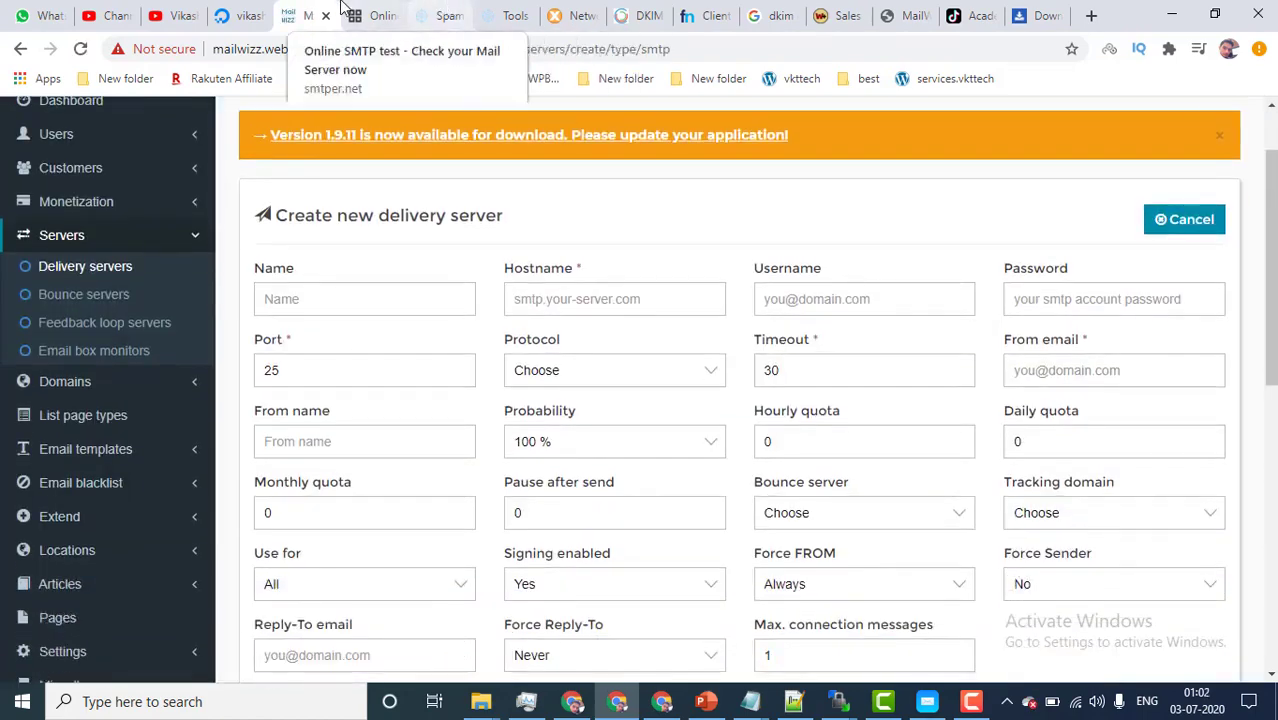
pyautogui.click(366, 12)
pyautogui.doubleClick(417, 192)
pyautogui.hotkey('ctrl', 'c')
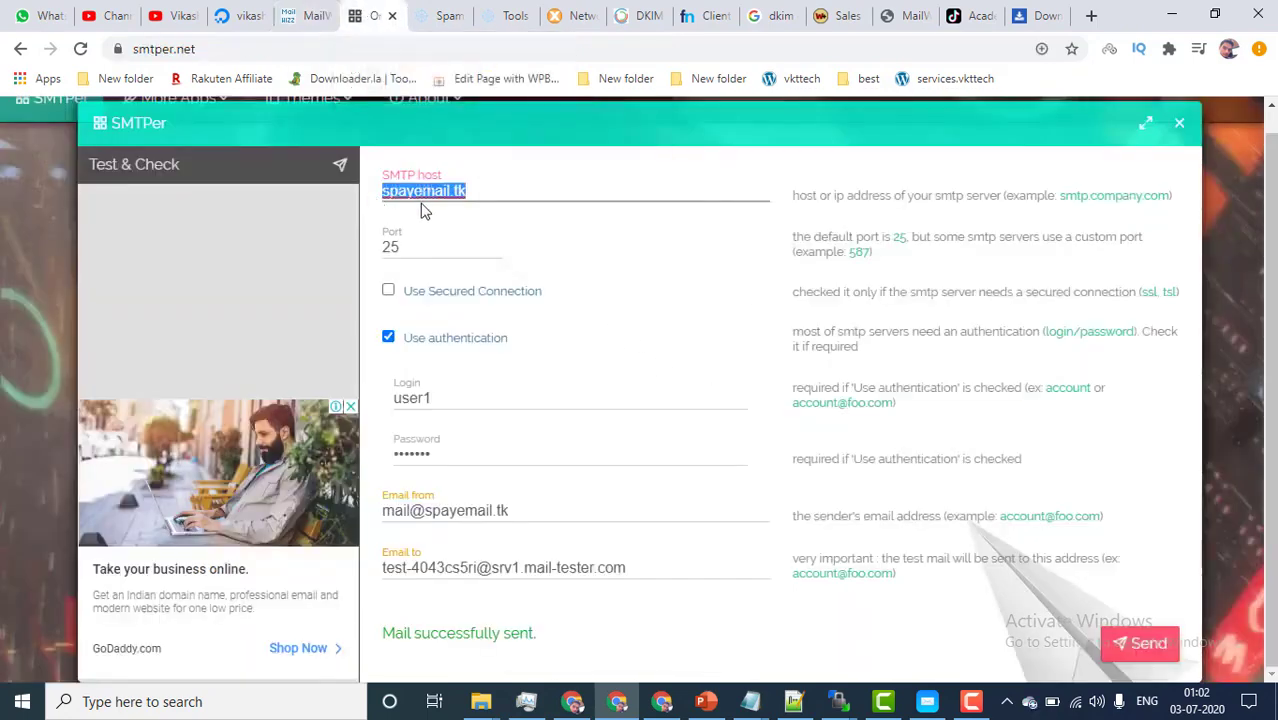
pyautogui.click(299, 16)
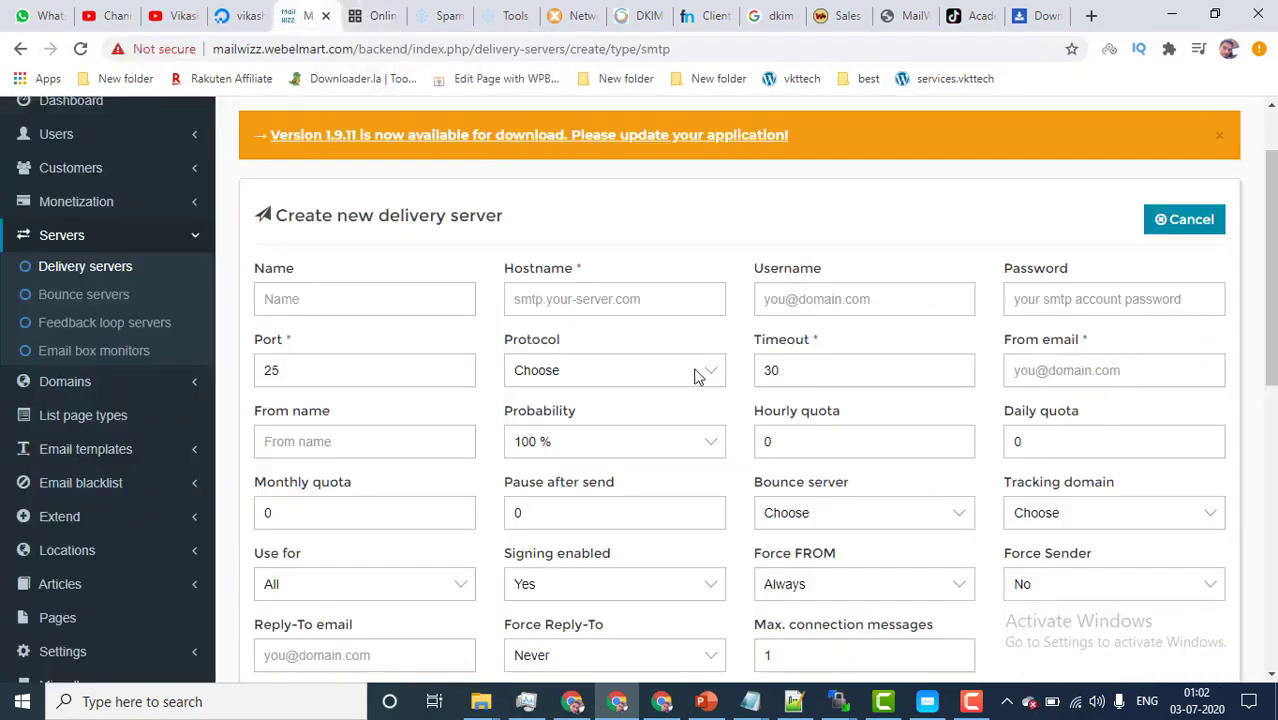
pyautogui.click(518, 299)
pyautogui.hotkey('ctrl', 'v')
# - Fill in the SMTP login username copied from SMTPer and type the password
pyautogui.click(380, 10)
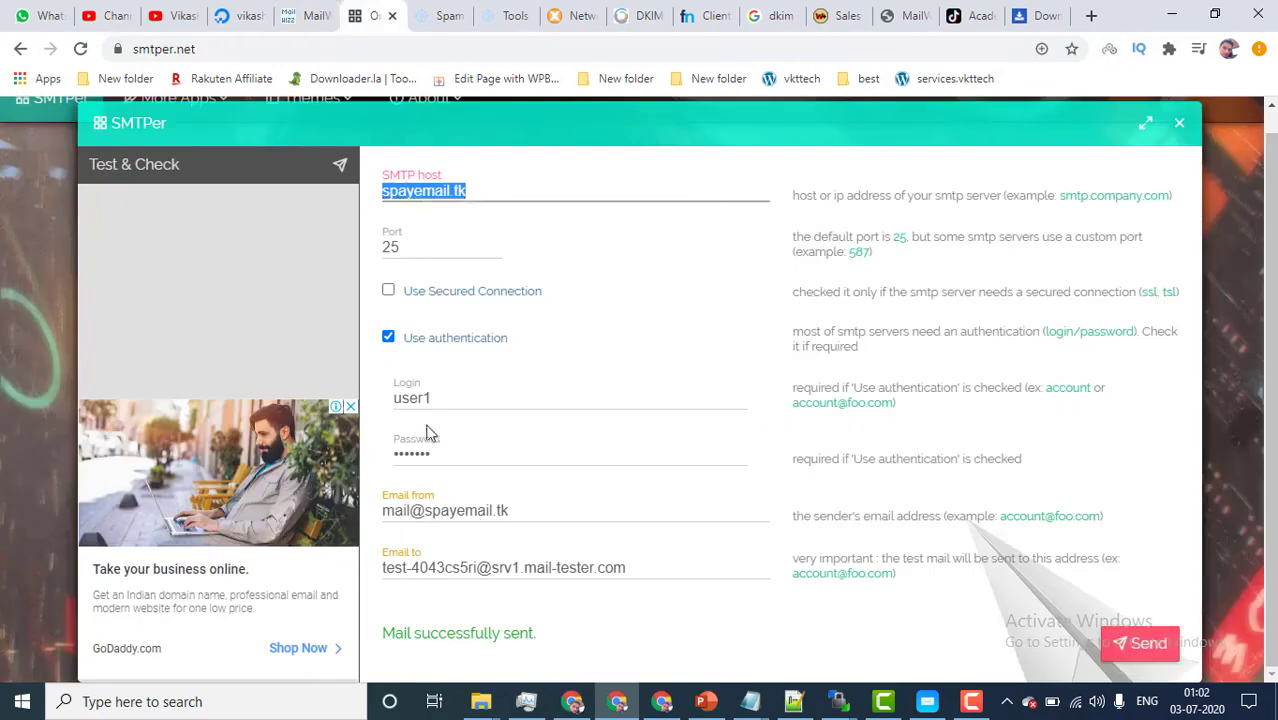
pyautogui.moveTo(430, 400); pyautogui.dragTo(395, 400)
pyautogui.hotkey('ctrl', 'c')
pyautogui.click(305, 14)
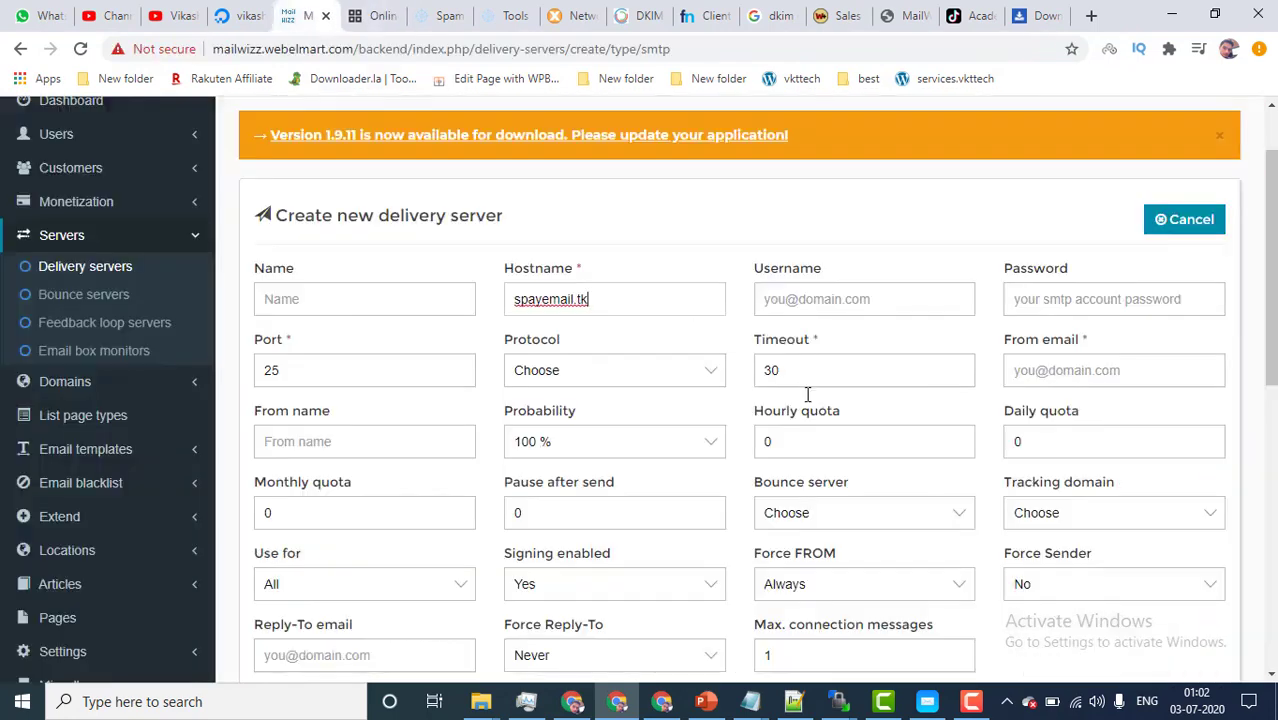
pyautogui.click(850, 296)
pyautogui.hotkey('ctrl', 'v')
pyautogui.click(1096, 306)
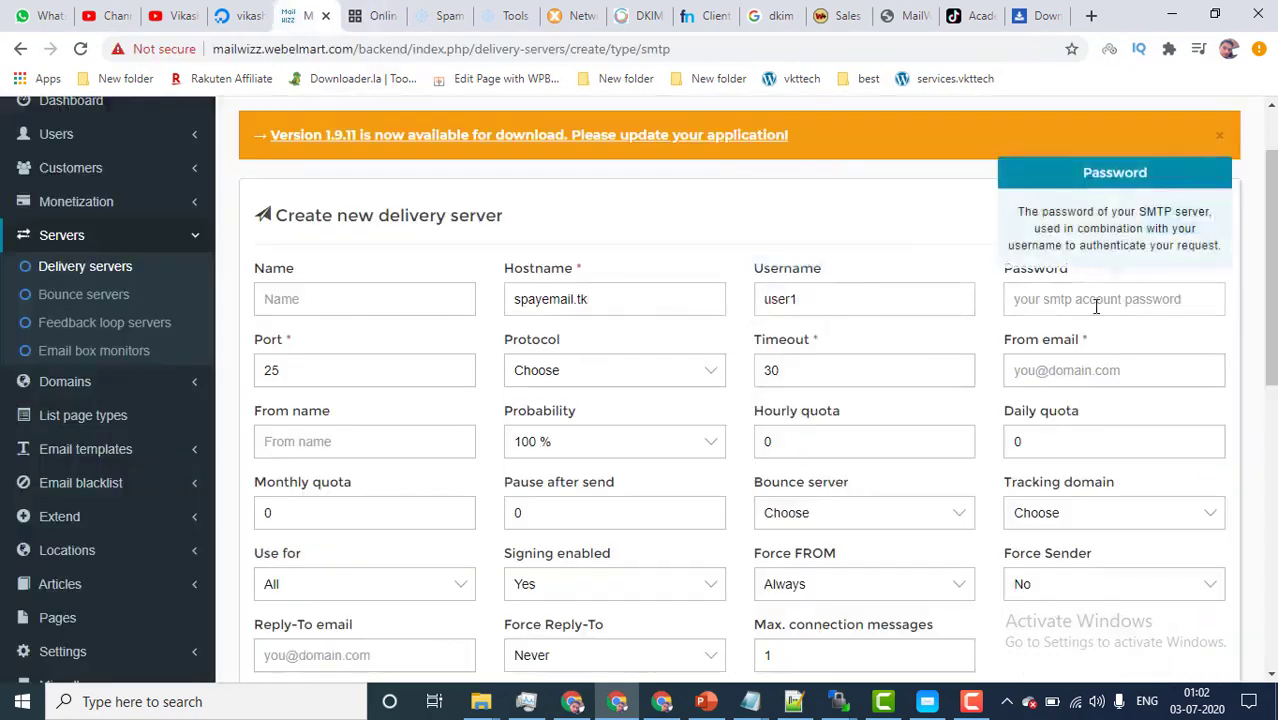
pyautogui.write('••')
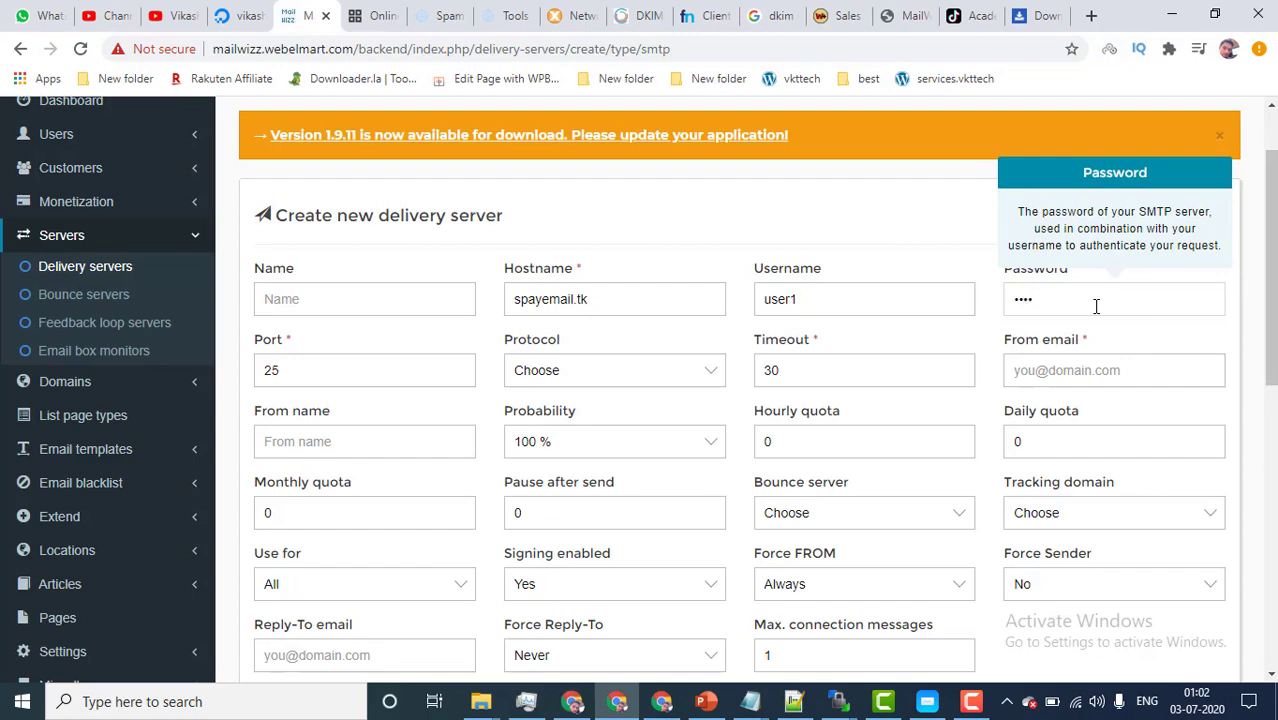
# - Check the credentials in the PowerMTA /etc/pmta/config file in WinSCP
pyautogui.click(838, 701)
pyautogui.click(920, 600)
pyautogui.scroll(-1, 315, 472)
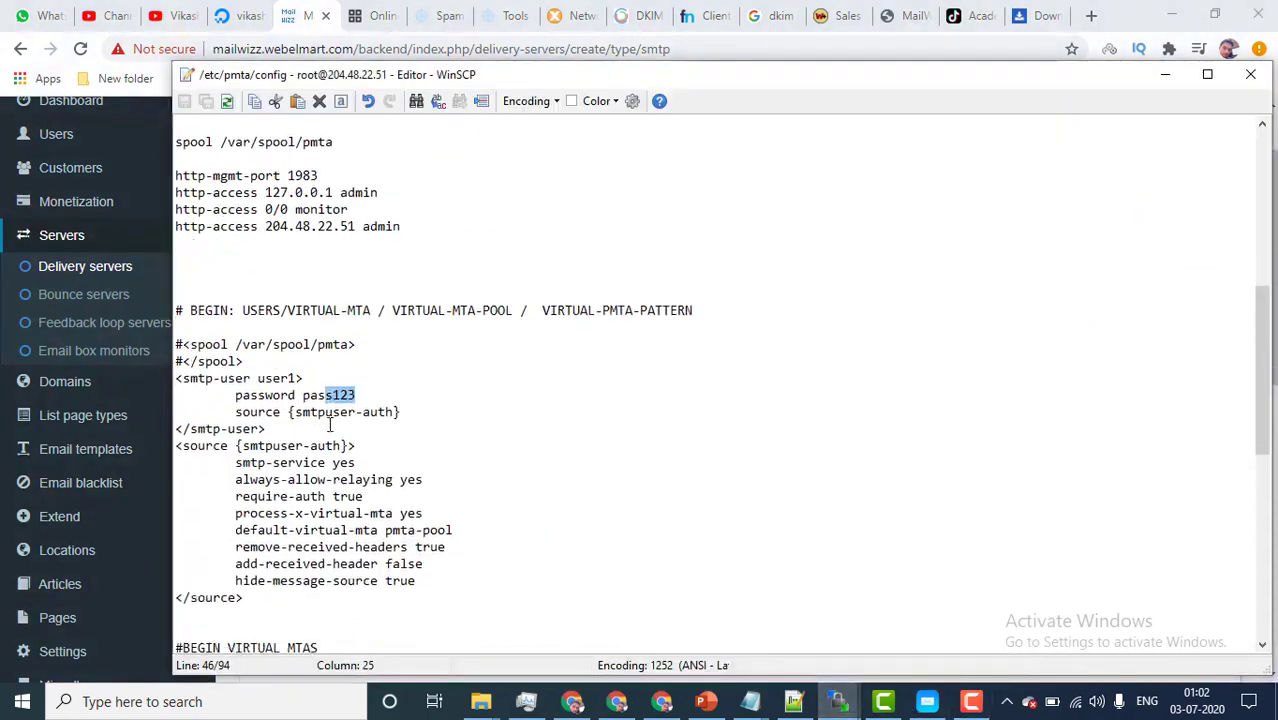
pyautogui.moveTo(303, 394); pyautogui.dragTo(368, 392)
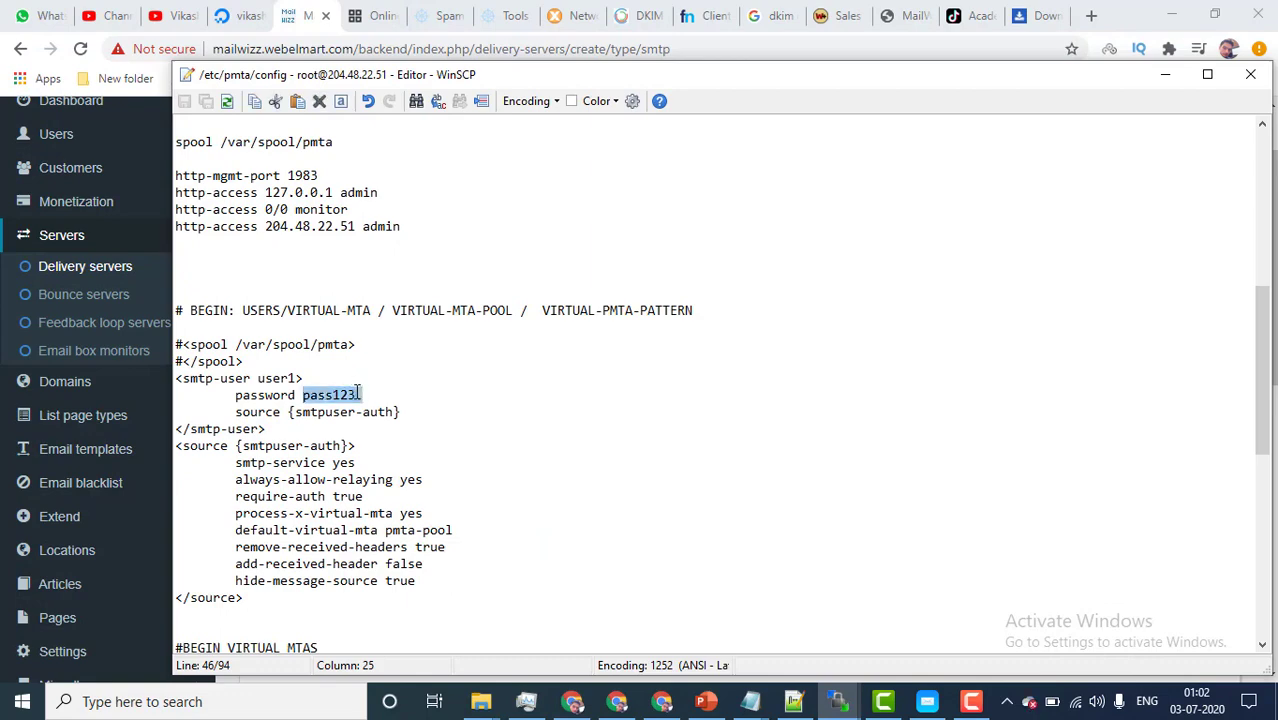
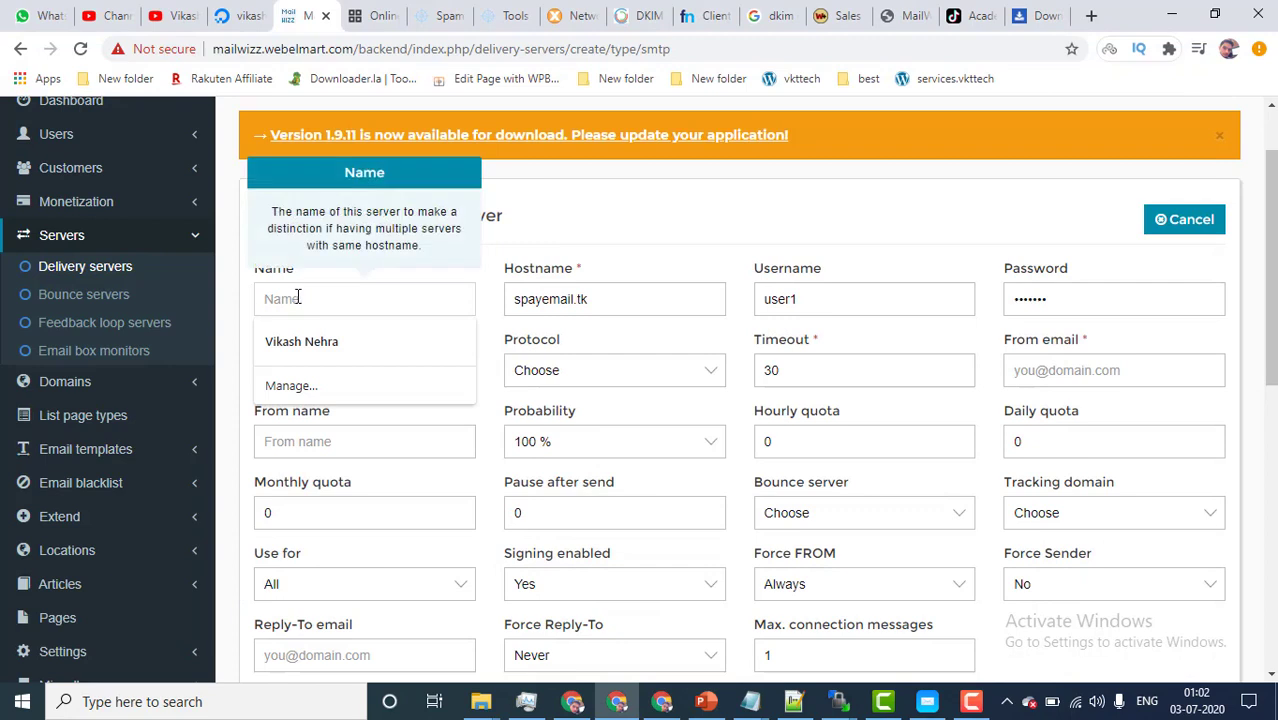
# - Name the delivery server powermta and copy the sender address from the SMTPer test form
pyautogui.write('powermta')
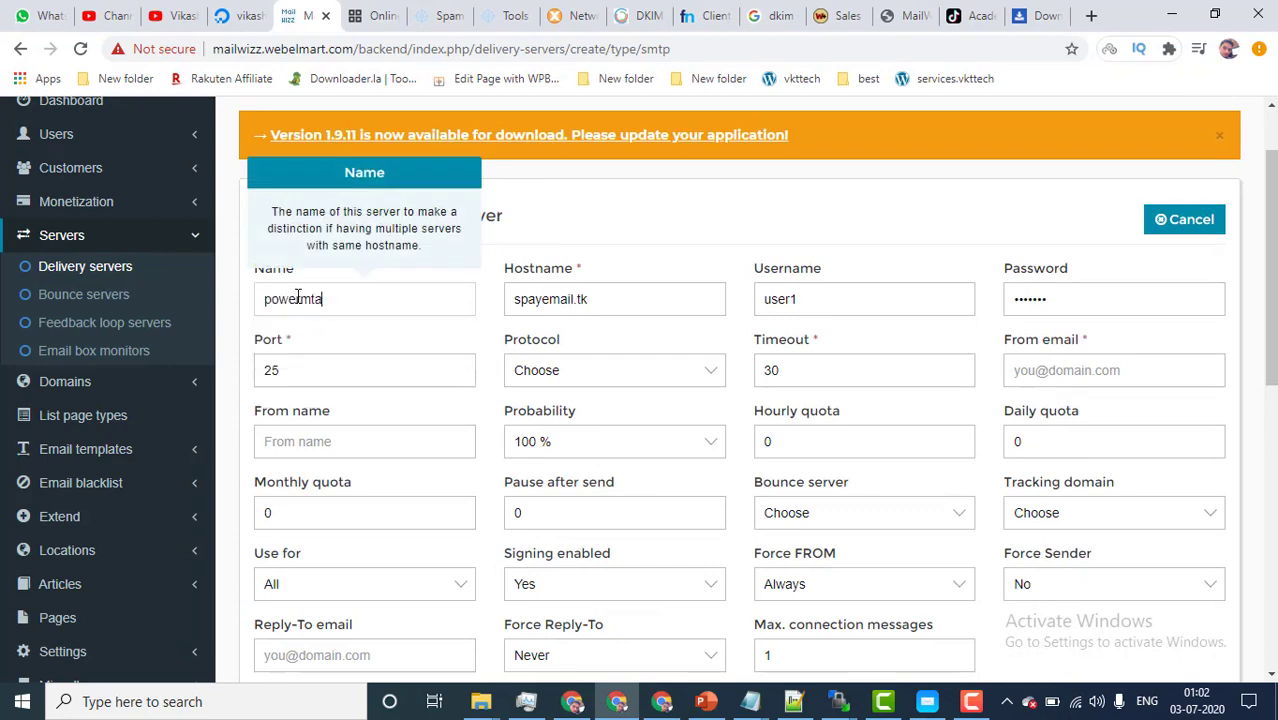
pyautogui.doubleClick(271, 370)
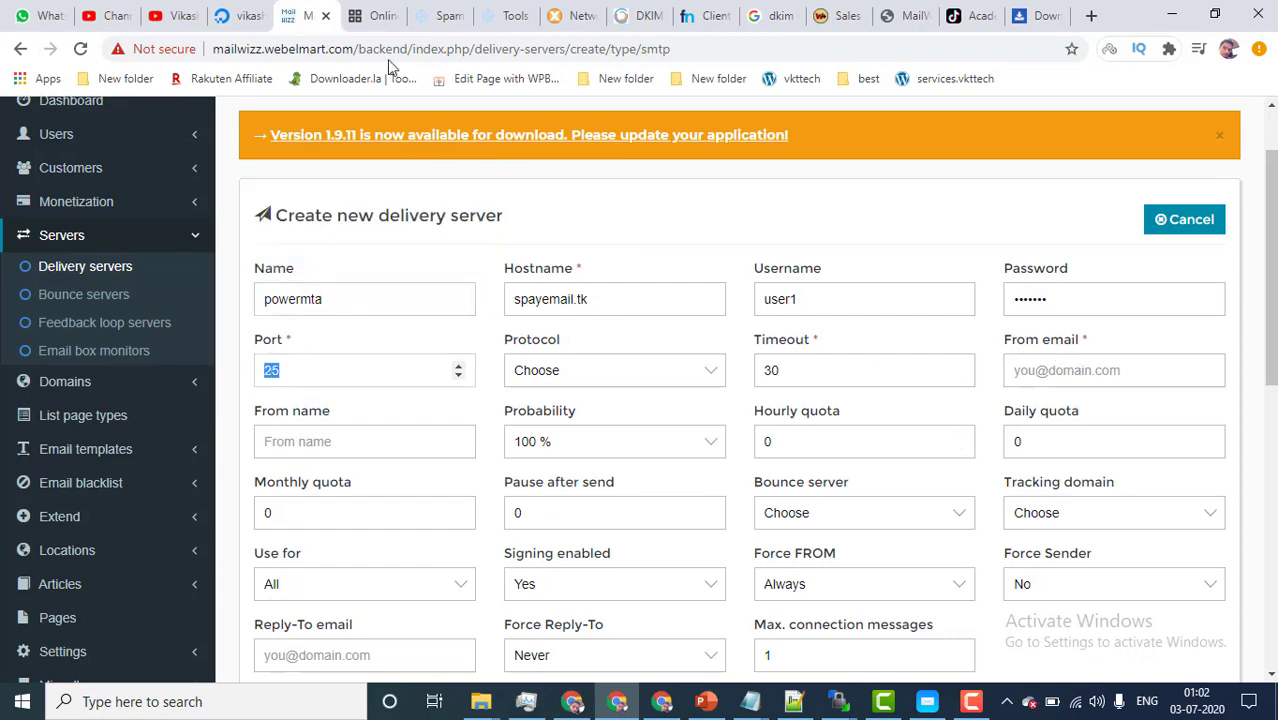
pyautogui.click(377, 15)
pyautogui.tripleClick(446, 508)
pyautogui.hotkey('ctrl', 'c')
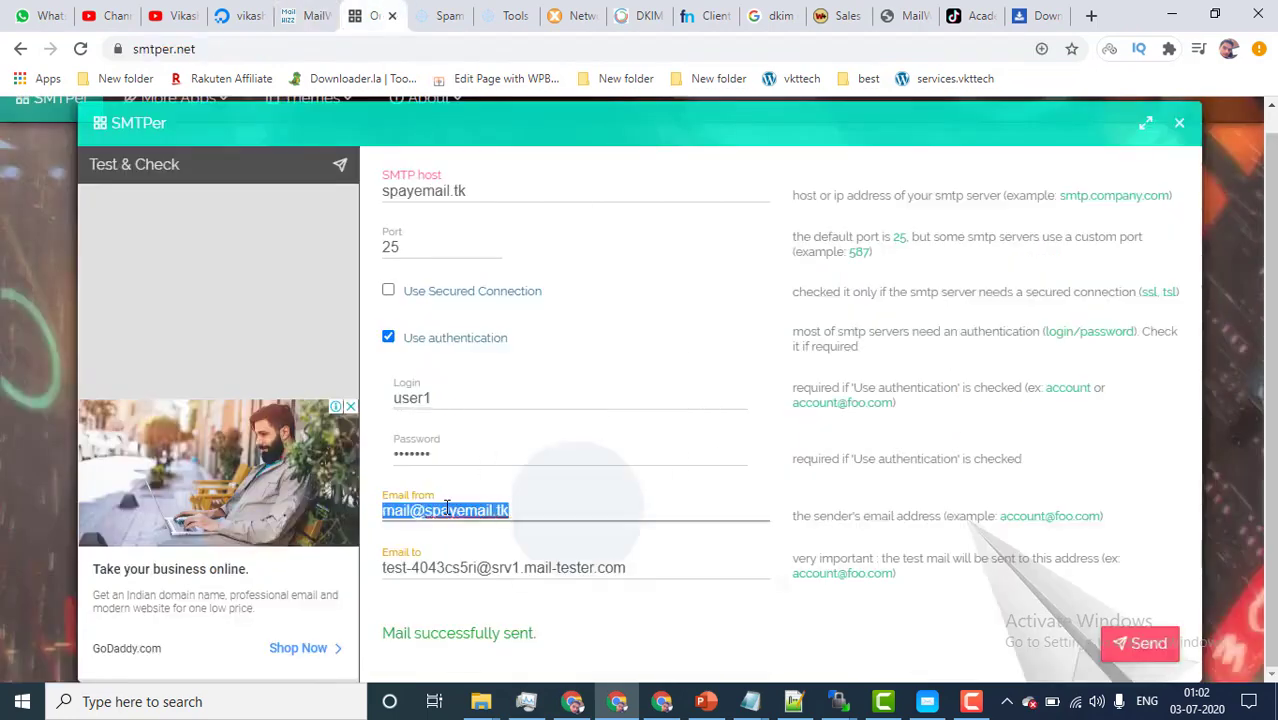
pyautogui.click(305, 15)
# - Paste the spayemail.tk sender address as From and Reply-To email, then save the server
pyautogui.click(1066, 366)
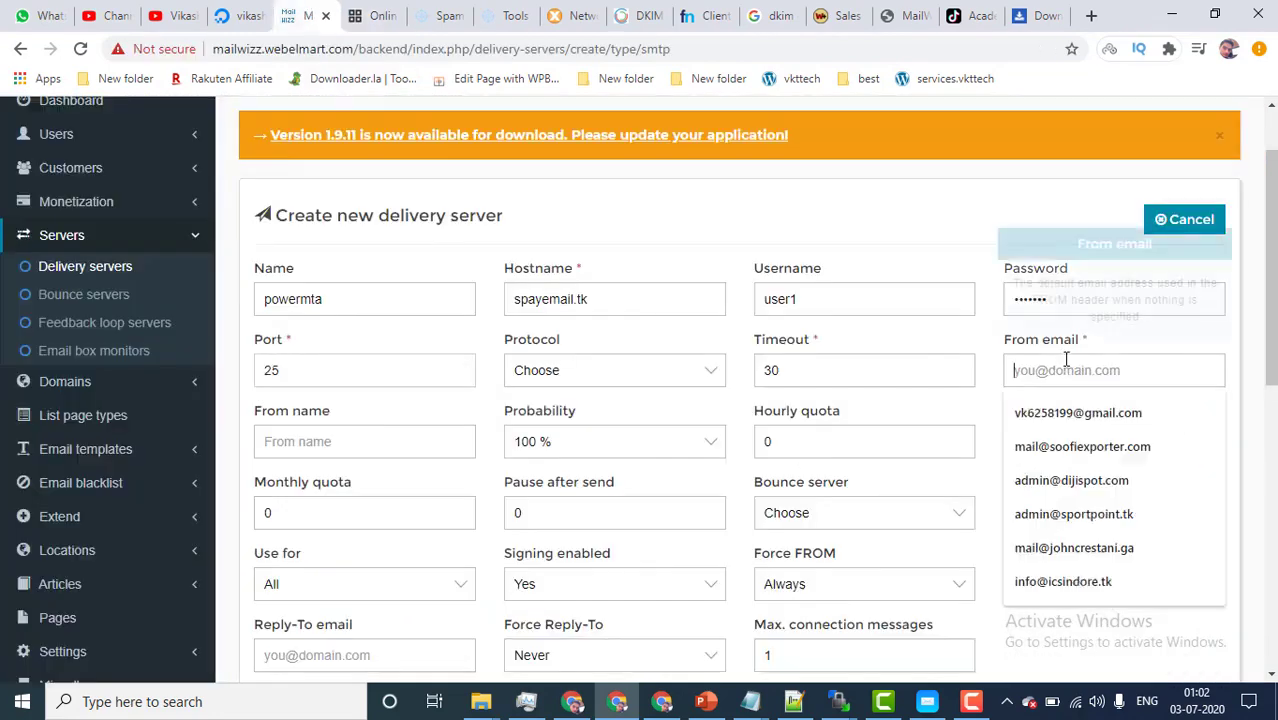
pyautogui.hotkey('ctrl', 'v')
pyautogui.scroll(-1, 474, 491)
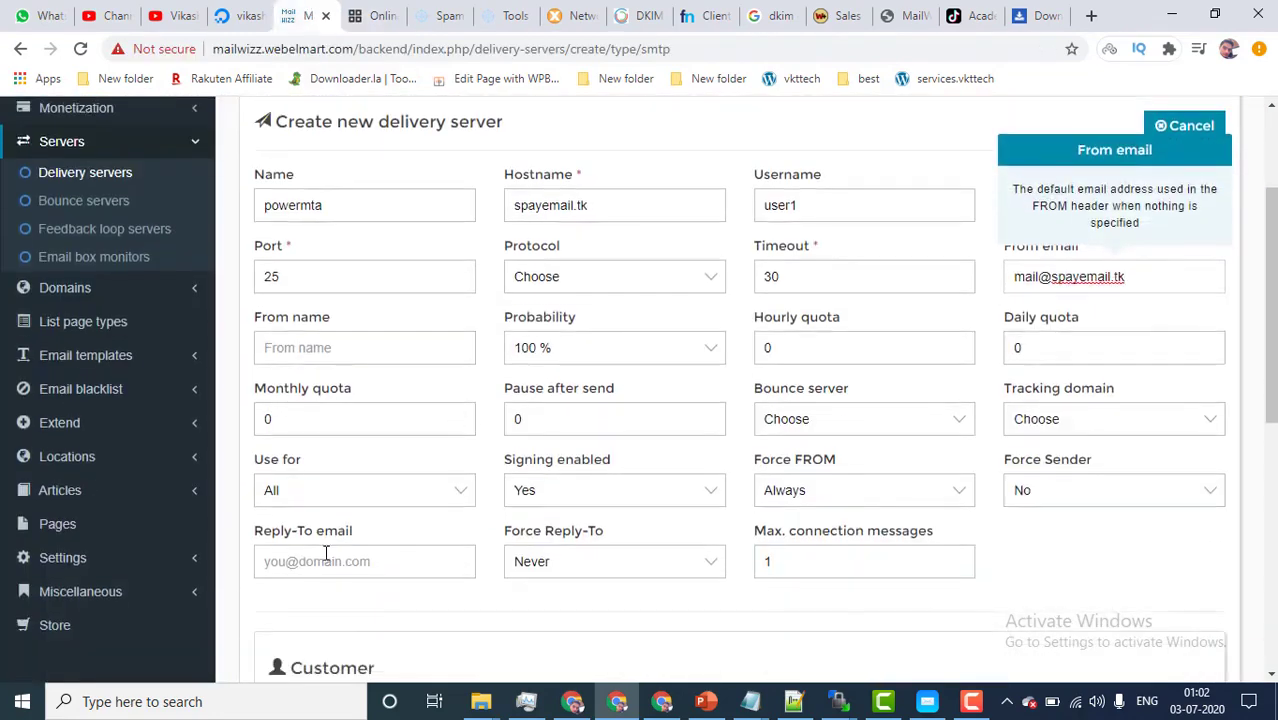
pyautogui.click(320, 556)
pyautogui.hotkey('ctrl', 'v')
pyautogui.scroll(-5, 1160, 545)
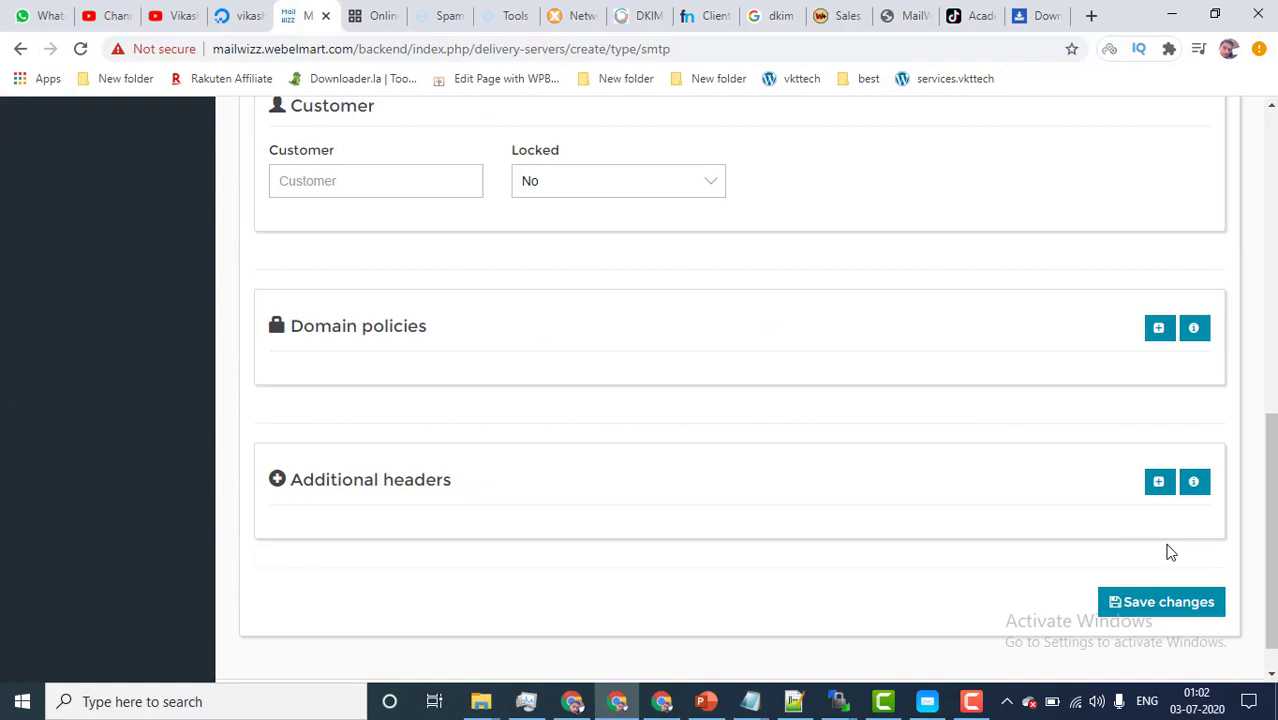
pyautogui.click(1137, 604)
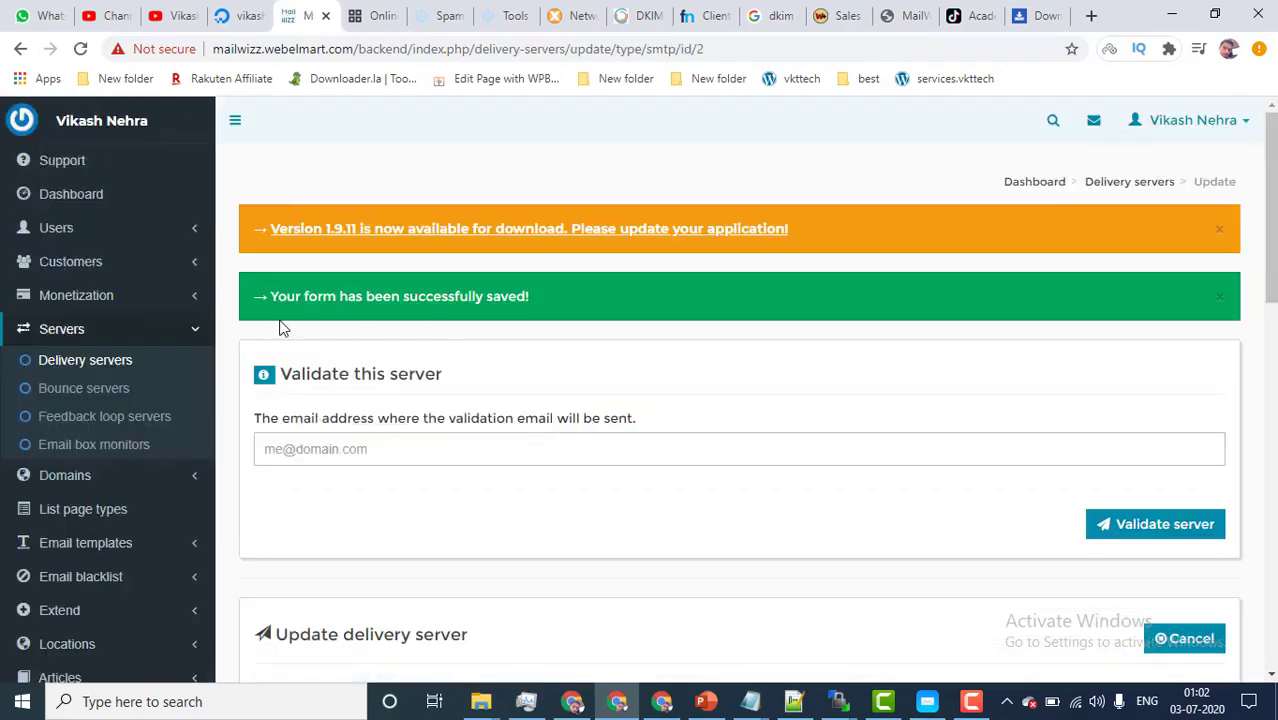
# - Validate the powermta server by sending a test to the chosen recipient address
pyautogui.moveTo(279, 374); pyautogui.dragTo(442, 380)
pyautogui.click(461, 388)
pyautogui.click(364, 453)
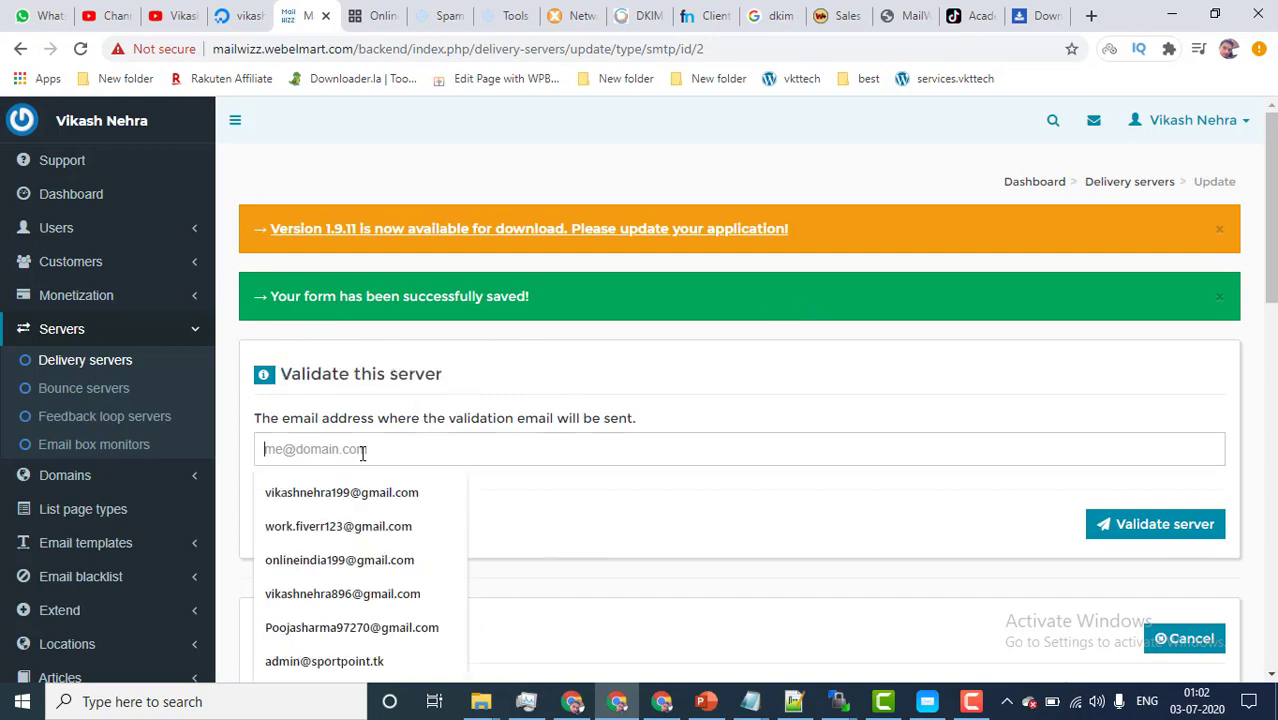
pyautogui.click(334, 491)
pyautogui.click(1147, 530)
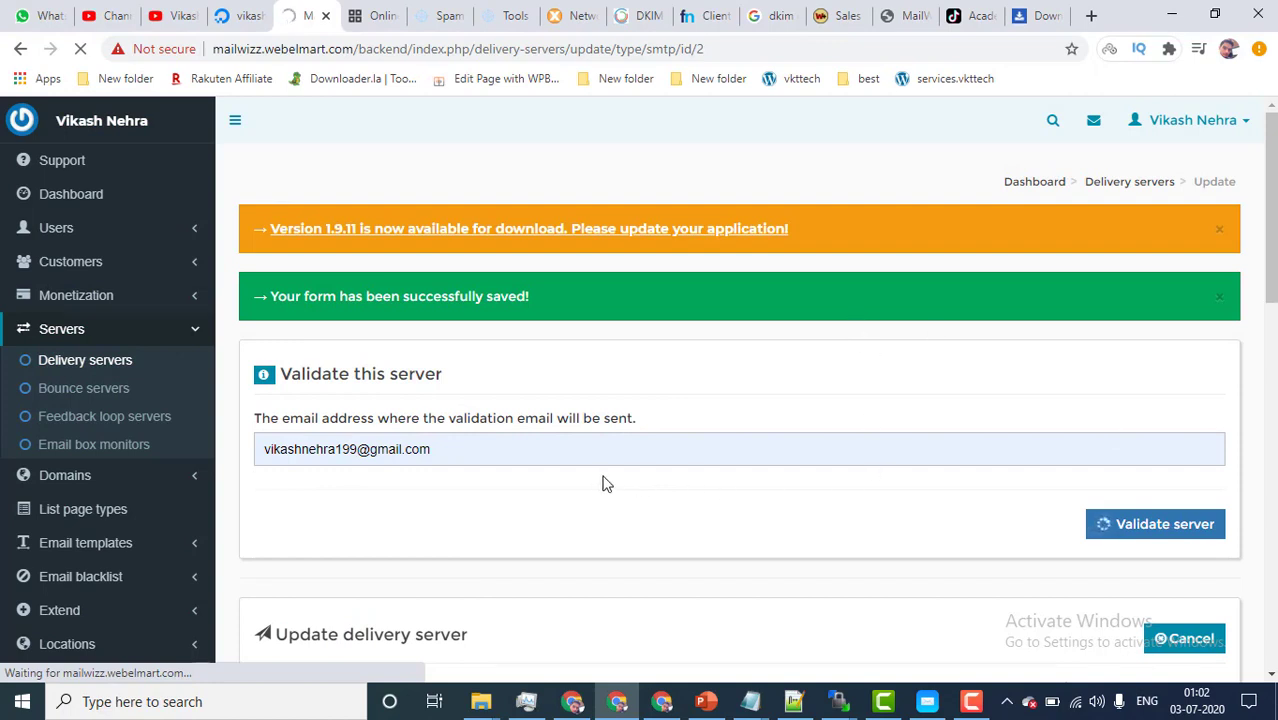
# - Review the connection-timeout error to spayemail.tk and note the MailWizz domain in the address
pyautogui.scroll(-2, 703, 484)
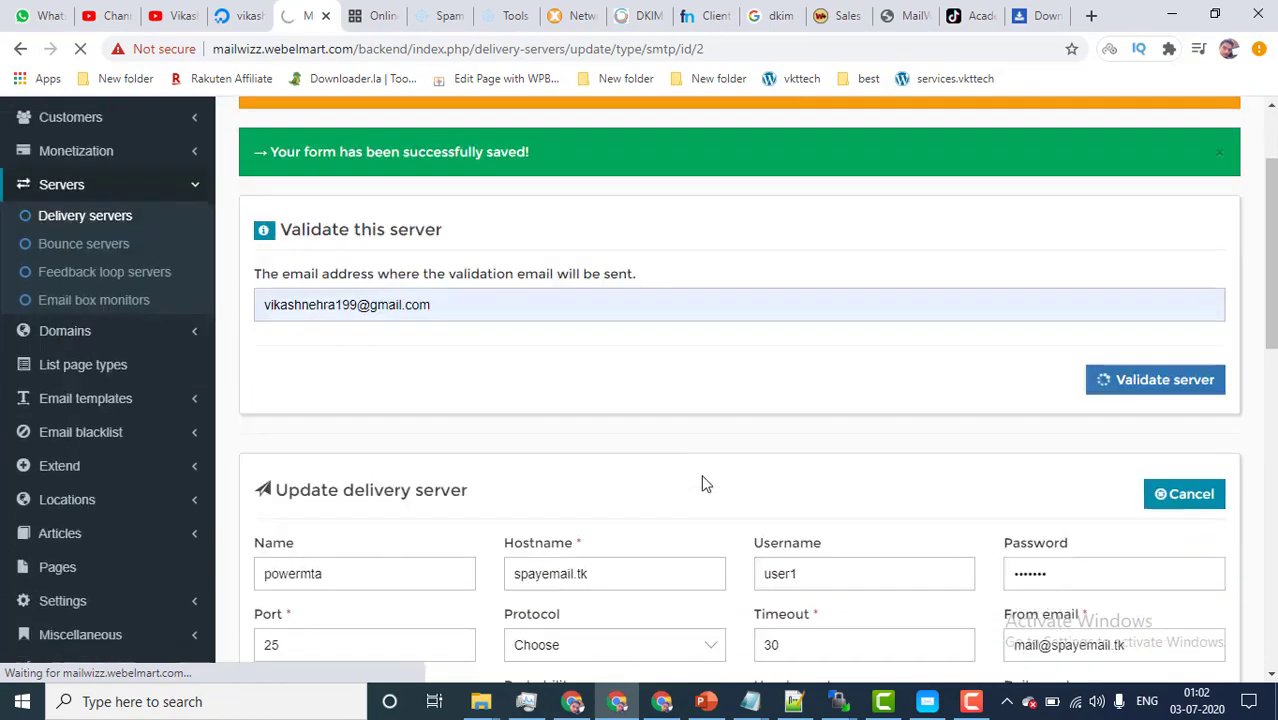
pyautogui.scroll(-1, 703, 484)
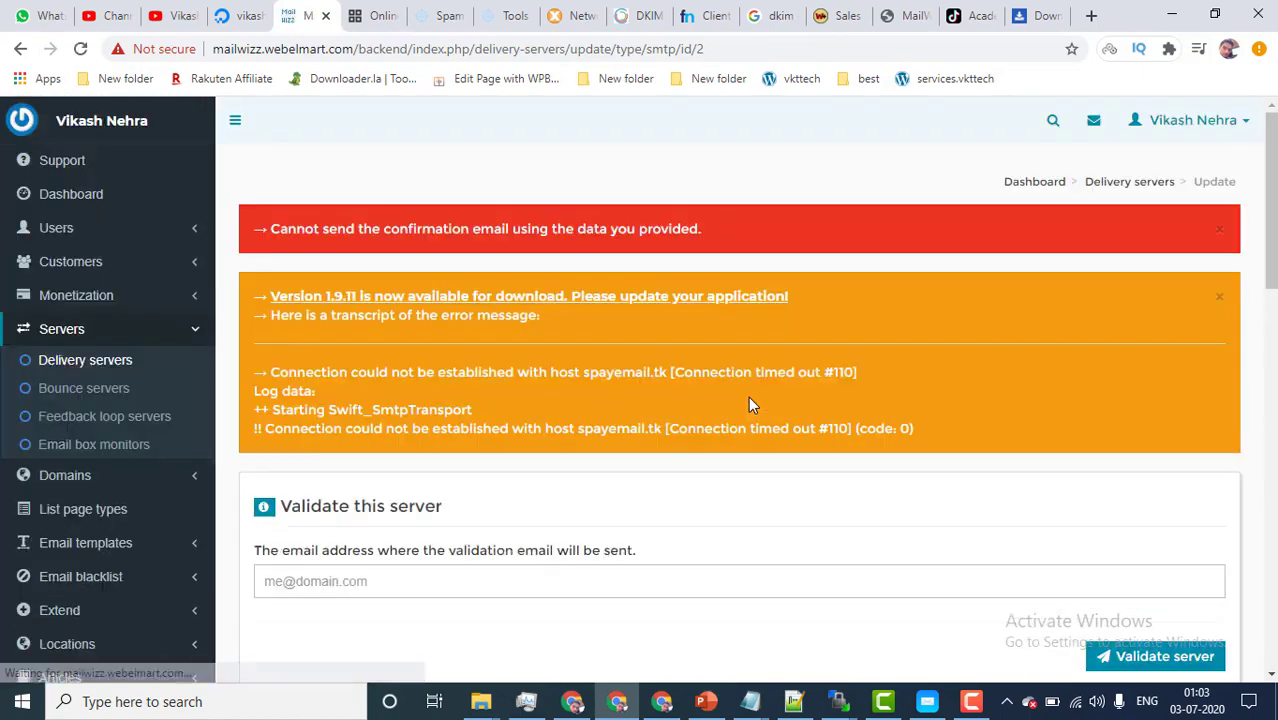
pyautogui.scroll(-3, 748, 396)
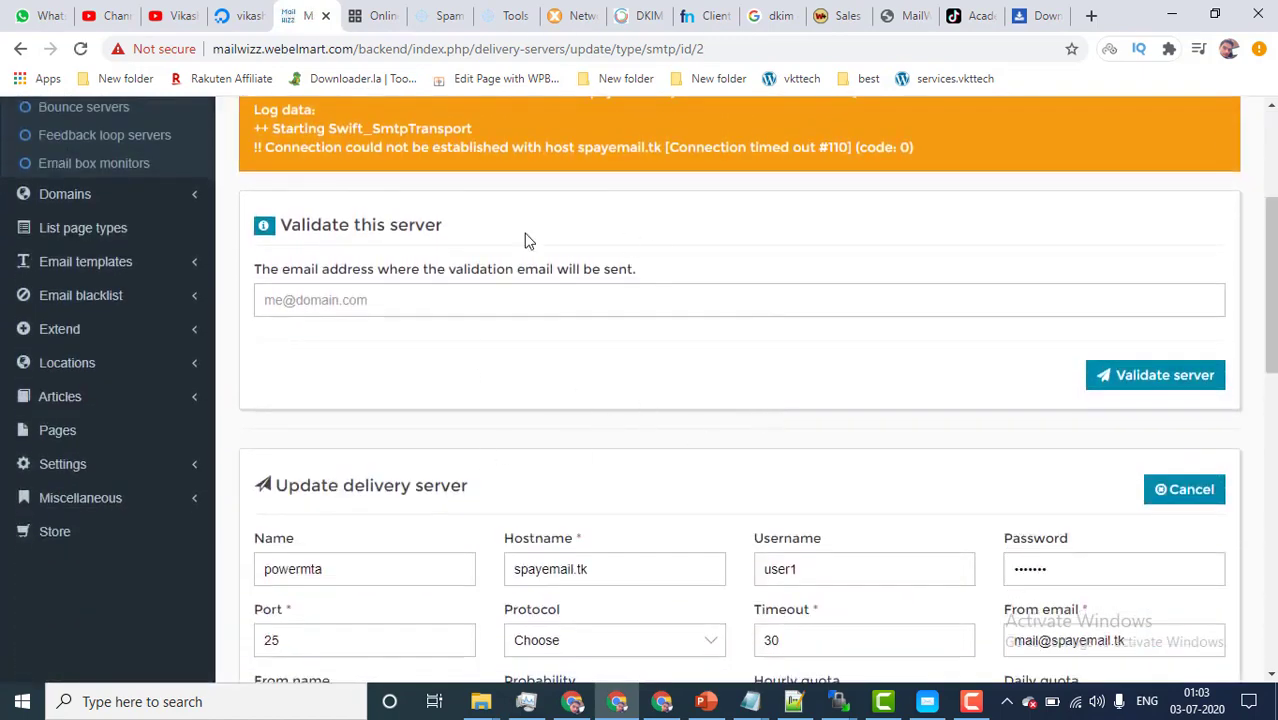
pyautogui.moveTo(256, 269); pyautogui.dragTo(513, 271)
pyautogui.click(577, 271)
pyautogui.scroll(-4, 577, 300)
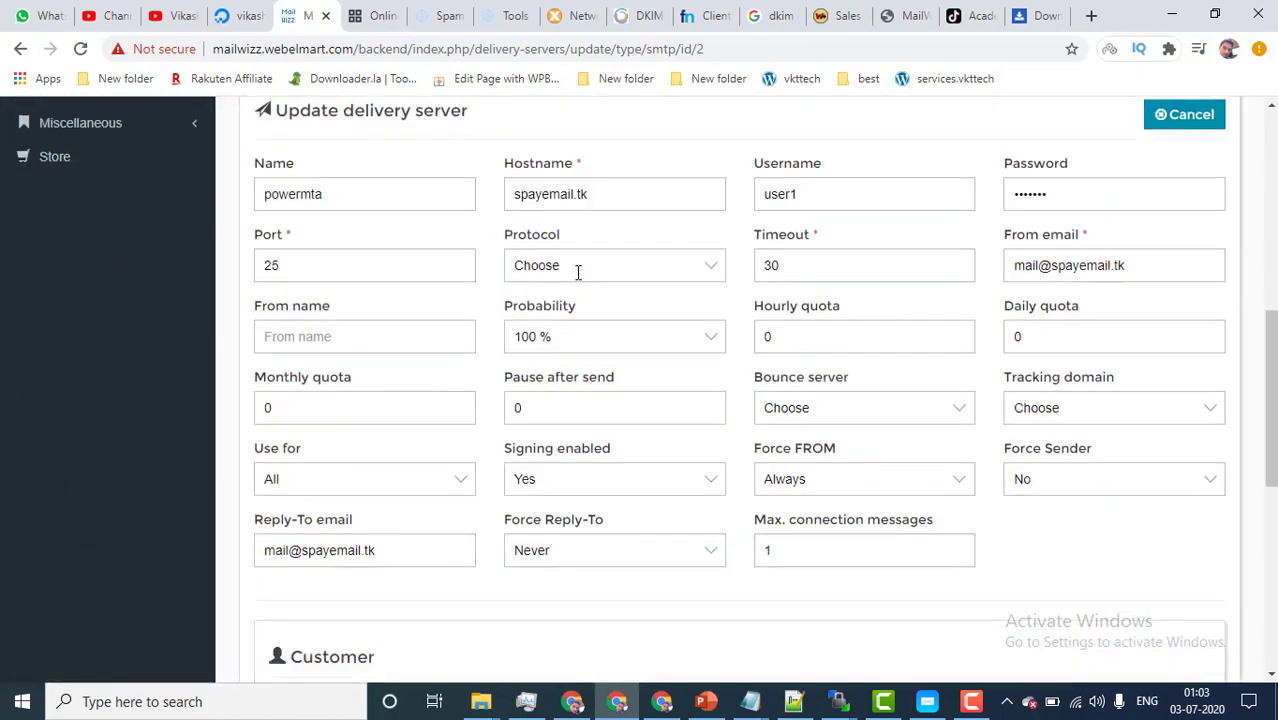
pyautogui.scroll(7, 740, 390)
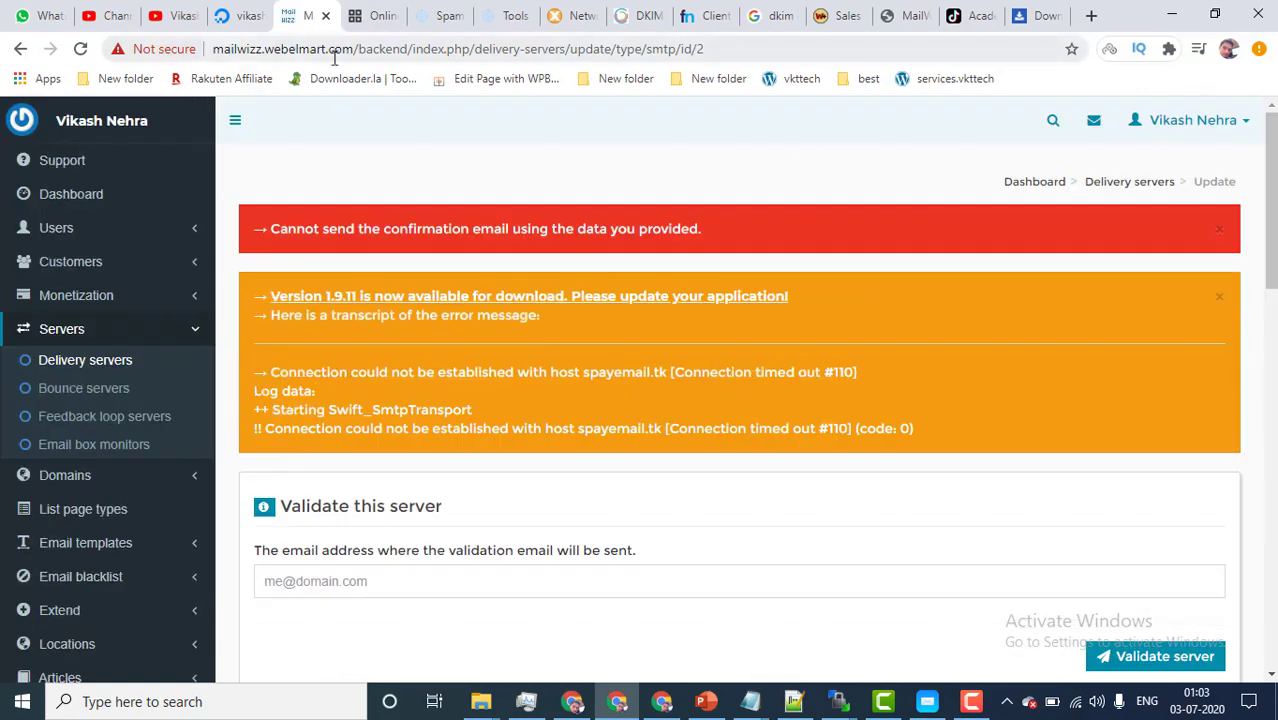
pyautogui.moveTo(354, 48); pyautogui.dragTo(204, 48)
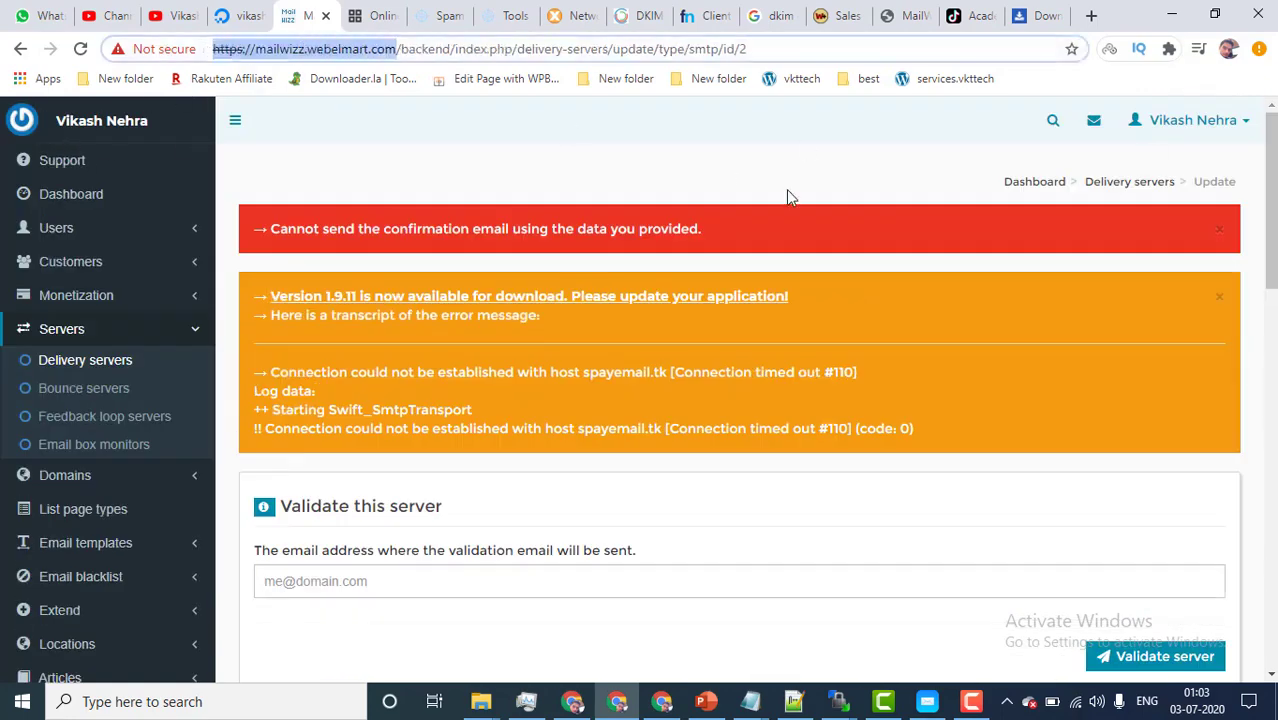
pyautogui.click(783, 195)
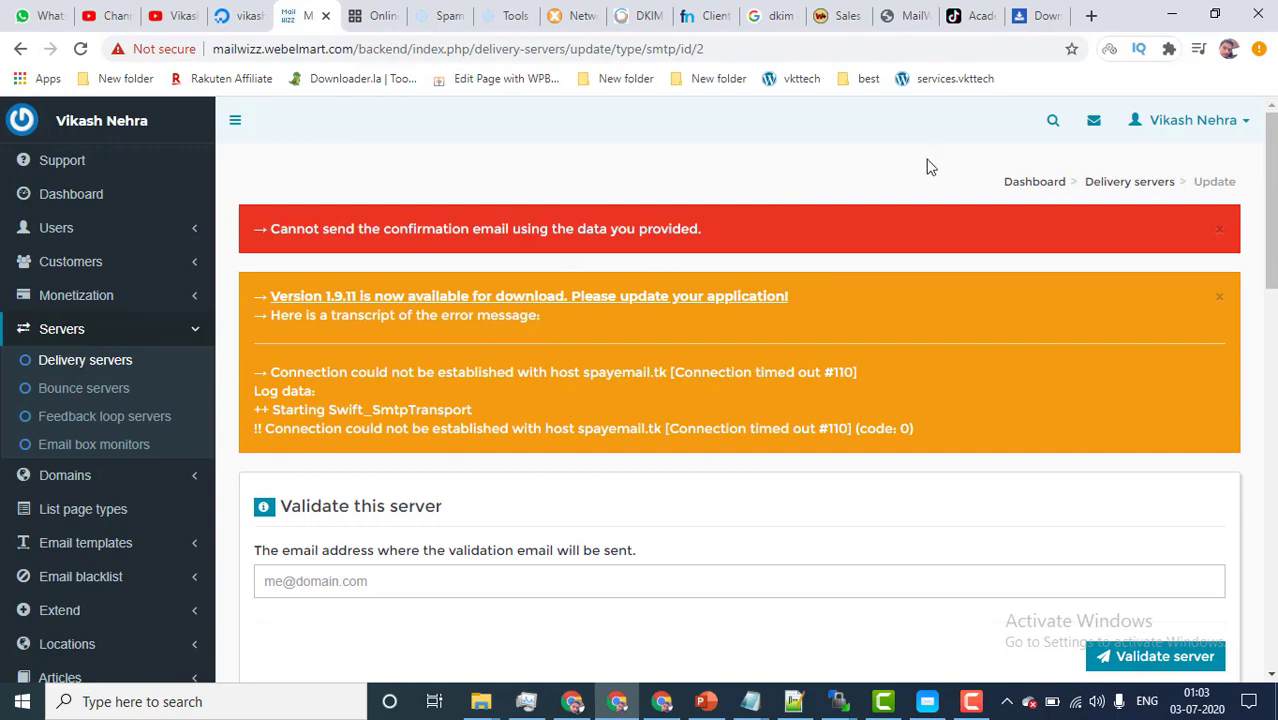
pyautogui.click(973, 702)
# - Compare with the failed page, then save the powermta spayemail.tk server on the icsaws.tk install
pyautogui.click(1188, 615)
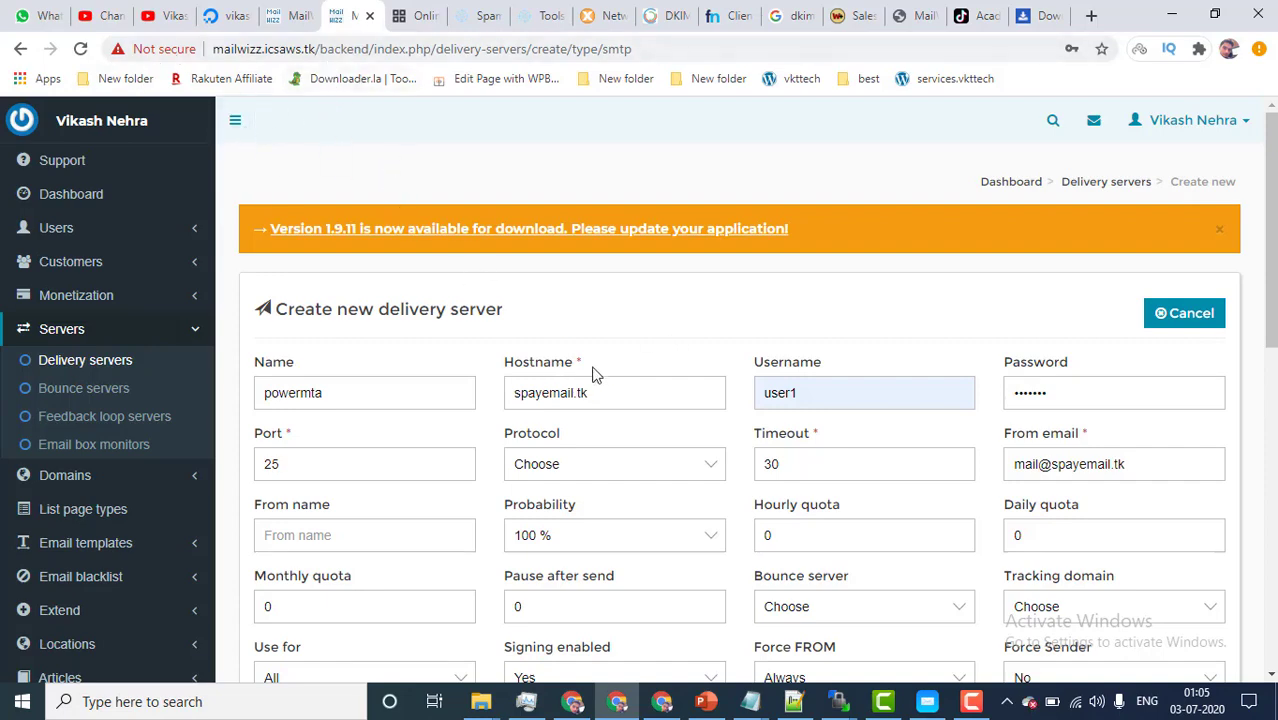
pyautogui.click(288, 10)
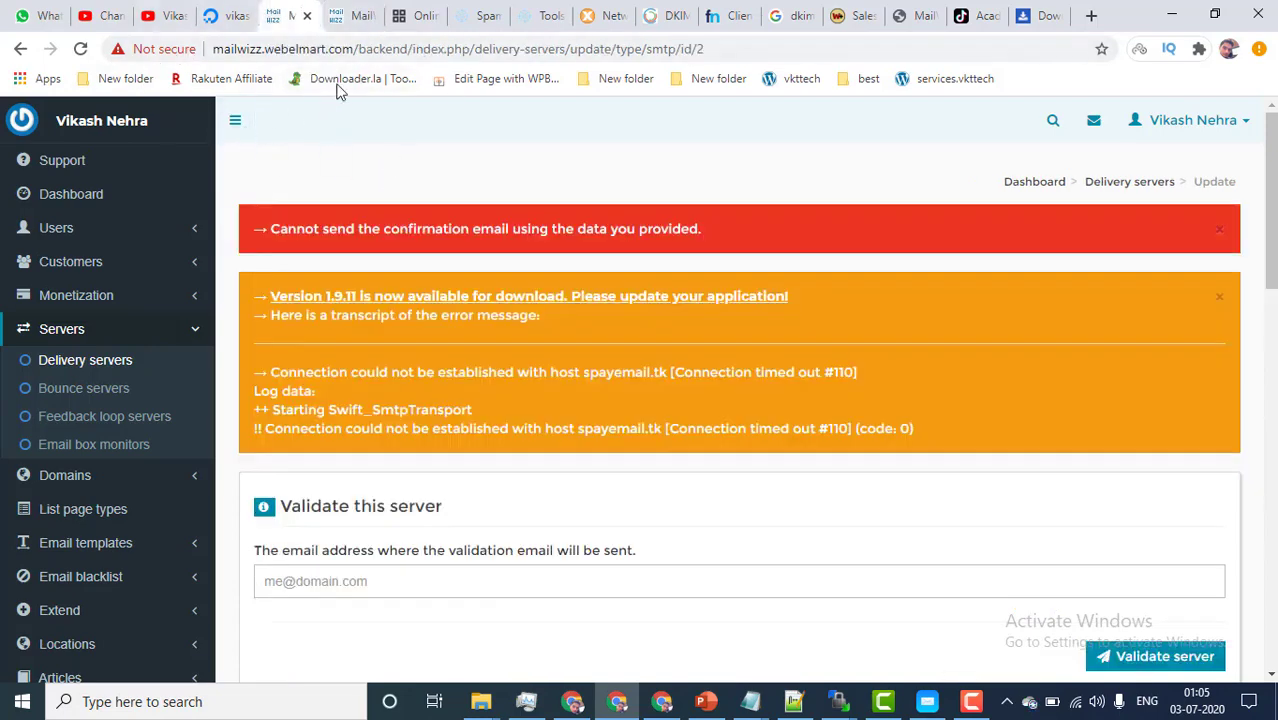
pyautogui.click(352, 15)
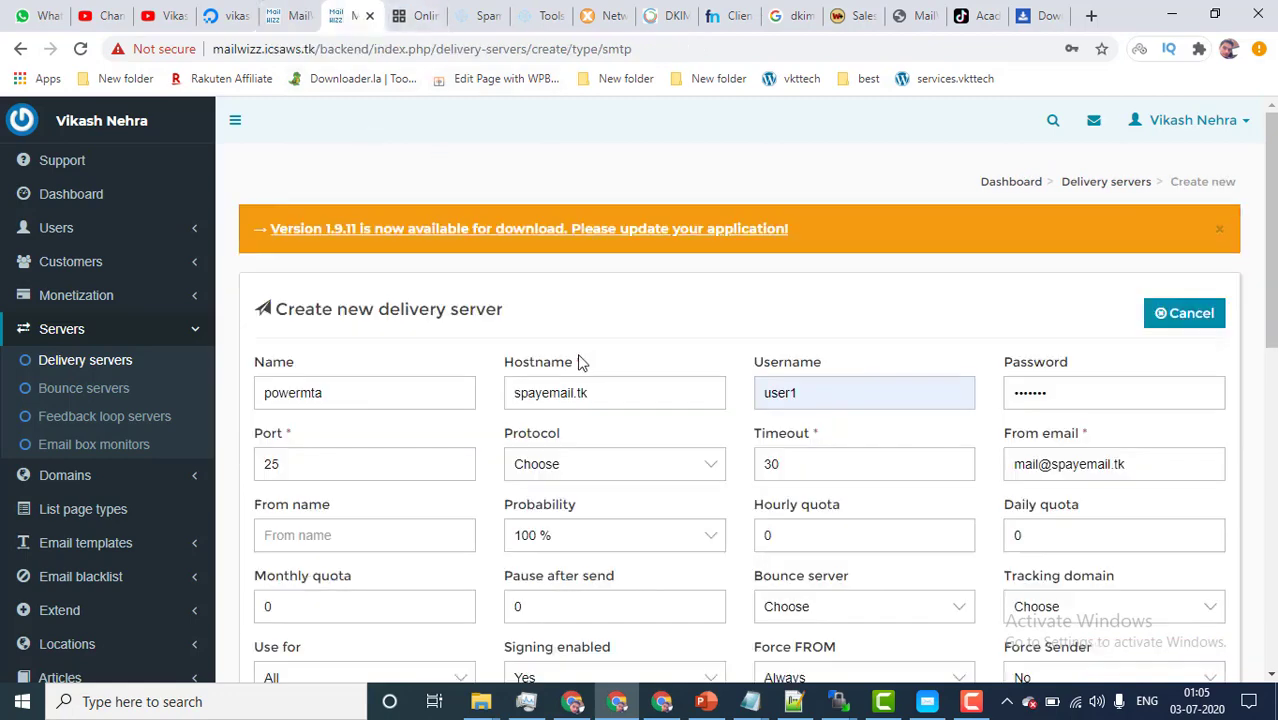
pyautogui.click(305, 16)
pyautogui.click(347, 15)
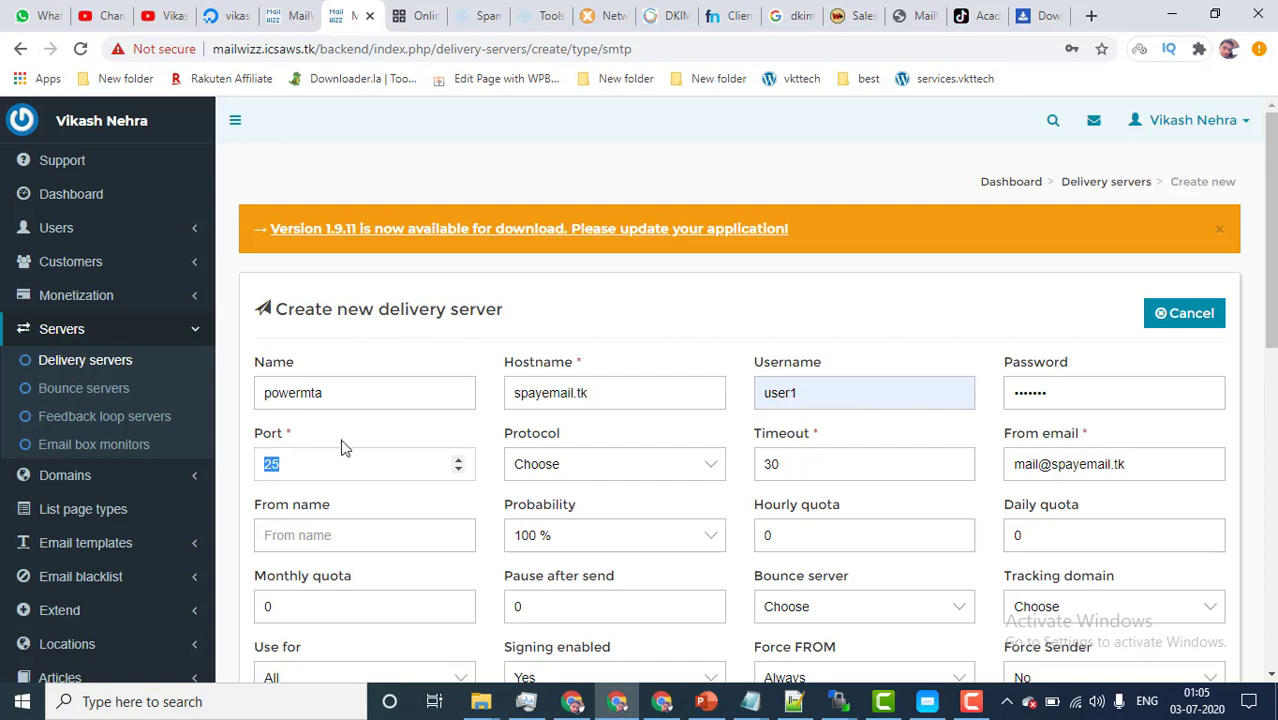
pyautogui.scroll(-2, 487, 512)
pyautogui.scroll(1, 477, 537)
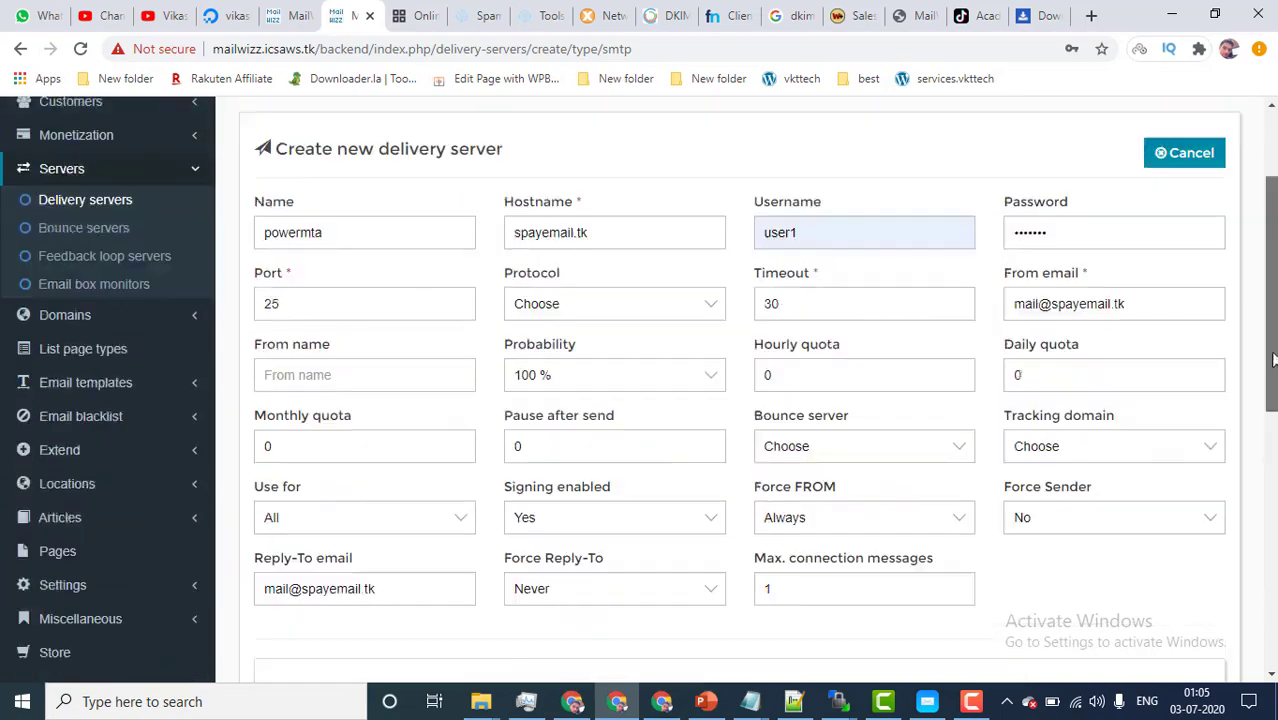
pyautogui.scroll(-6, 1175, 600)
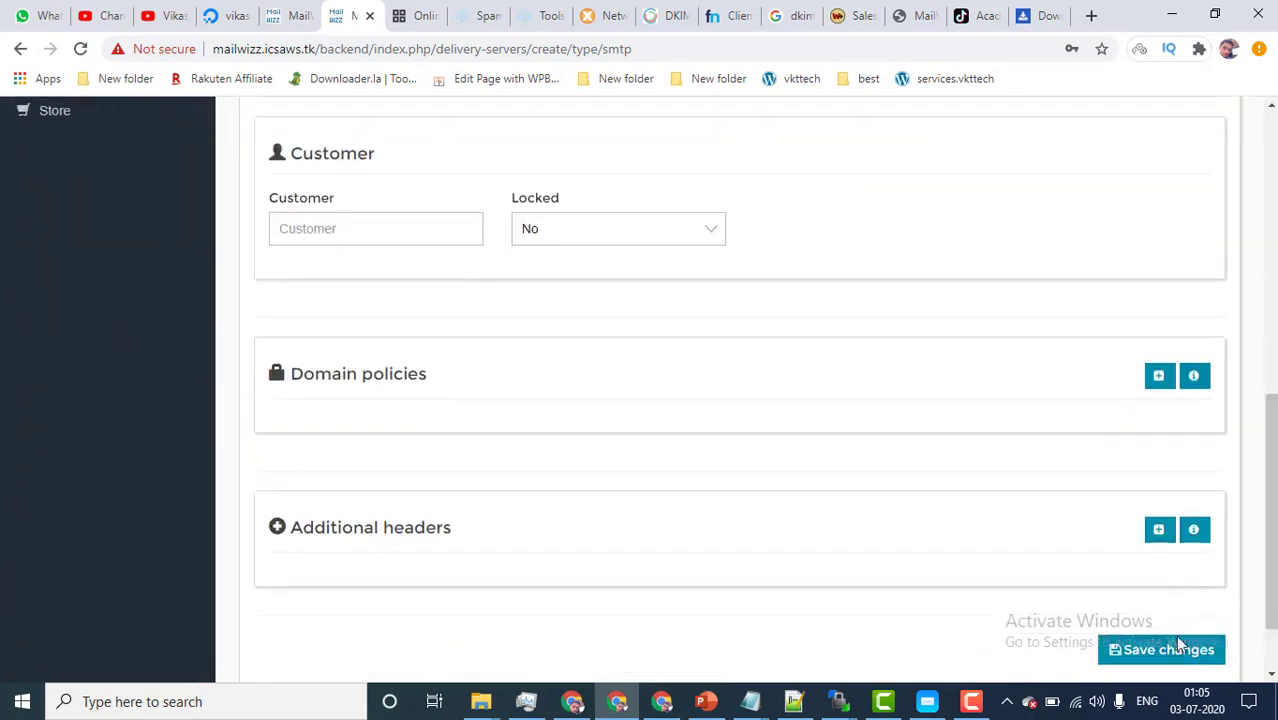
pyautogui.click(1175, 647)
pyautogui.scroll(3, 520, 390)
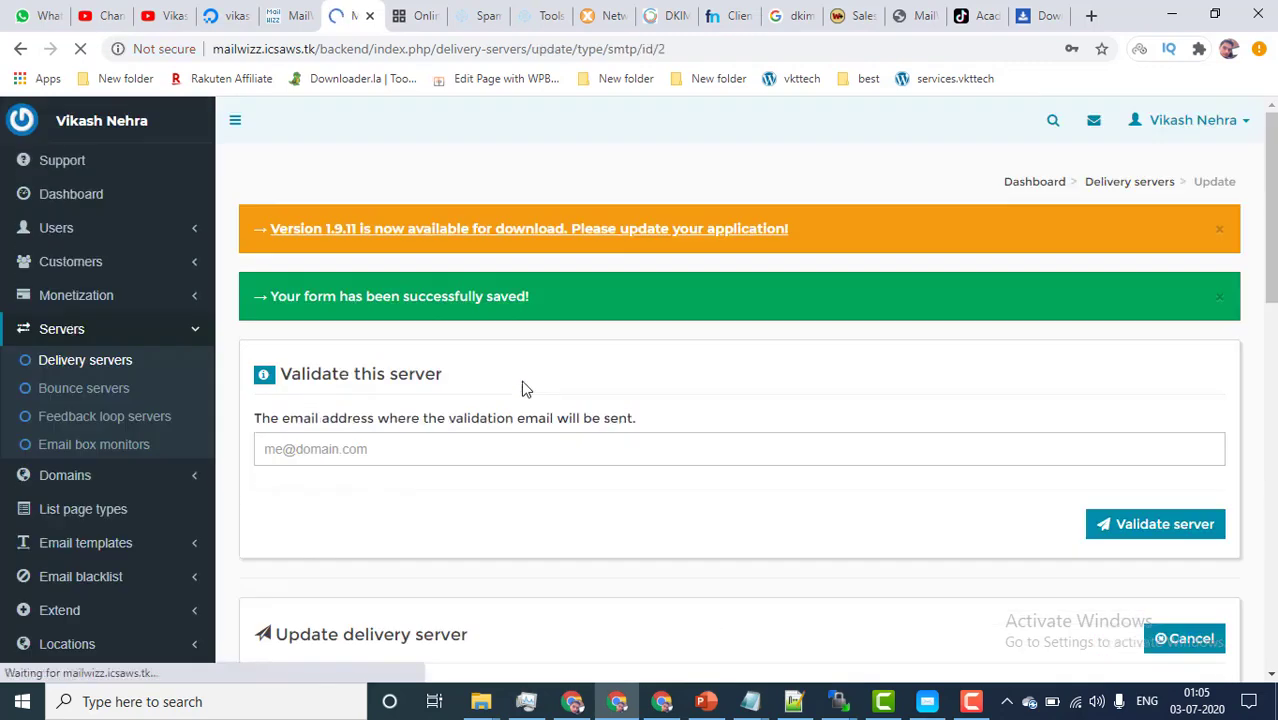
# - Send the powermta validation email to the selected recipient address
pyautogui.click(342, 449)
pyautogui.click(350, 491)
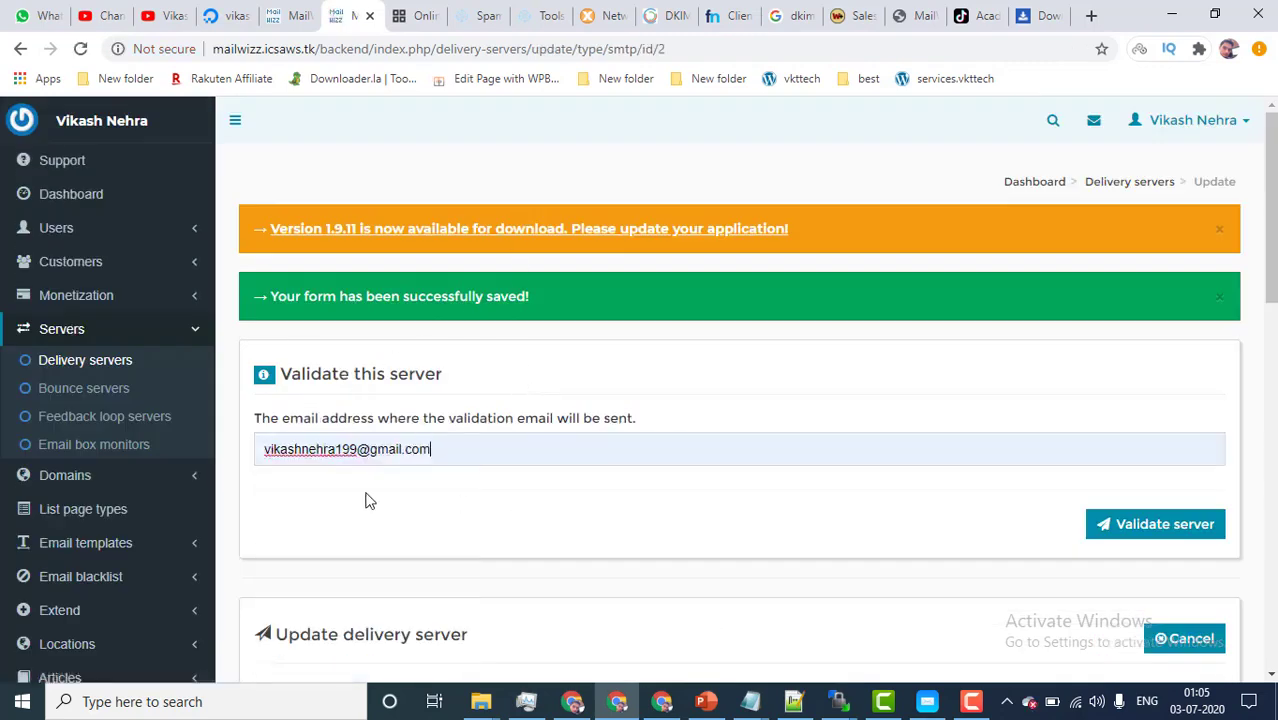
pyautogui.click(1130, 528)
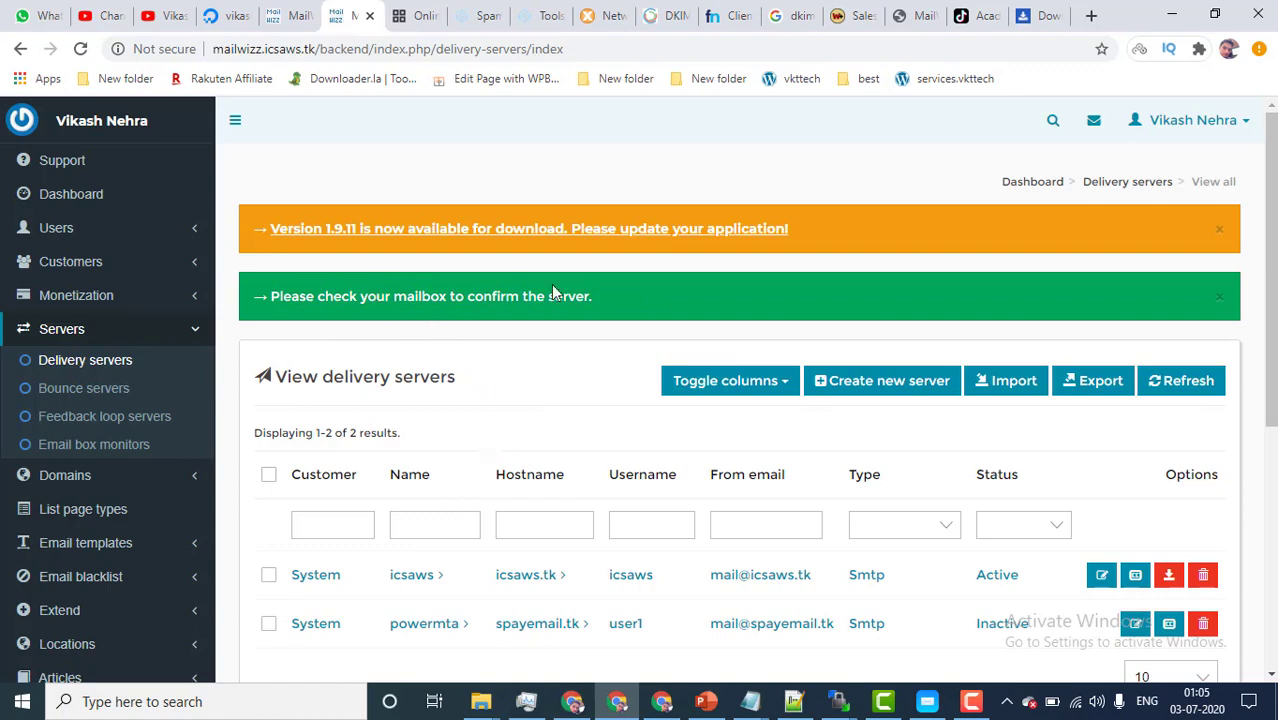
# - Switch to the other Chrome window and open the Gmail inbox
pyautogui.click(574, 701)
pyautogui.click(57, 15)
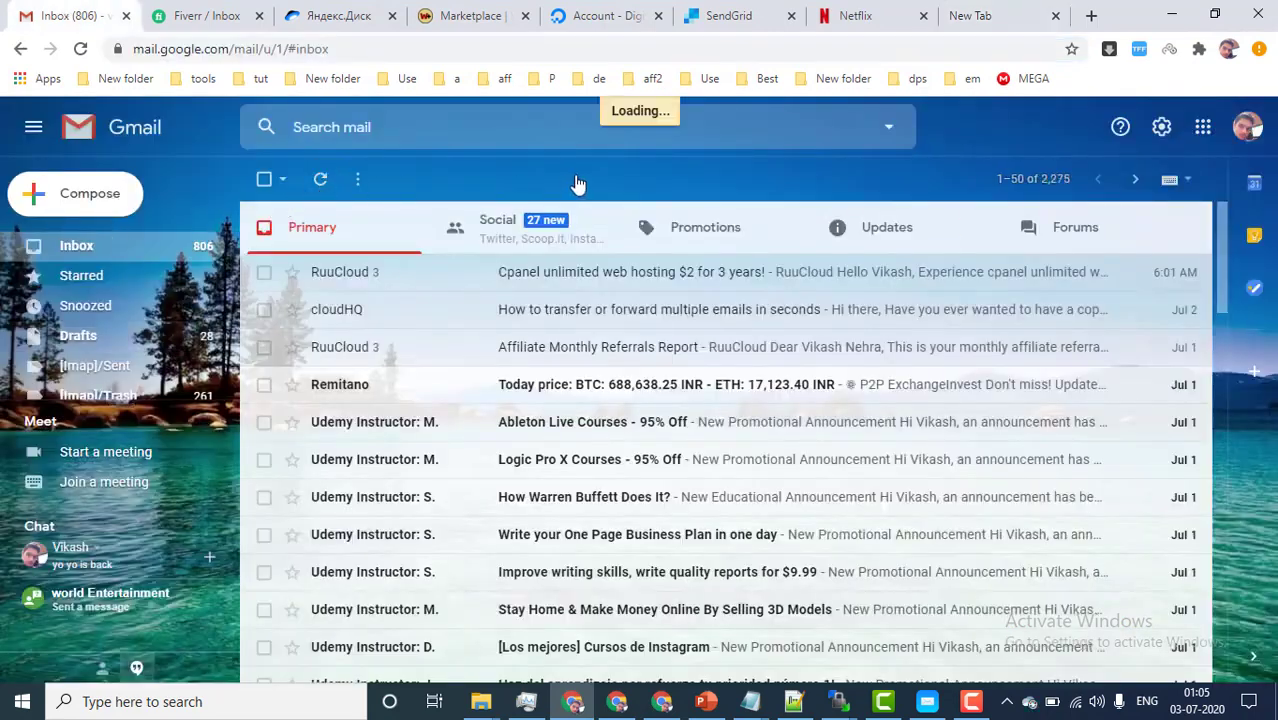
pyautogui.scroll(-1, 88, 378)
pyautogui.scroll(-3, 88, 378)
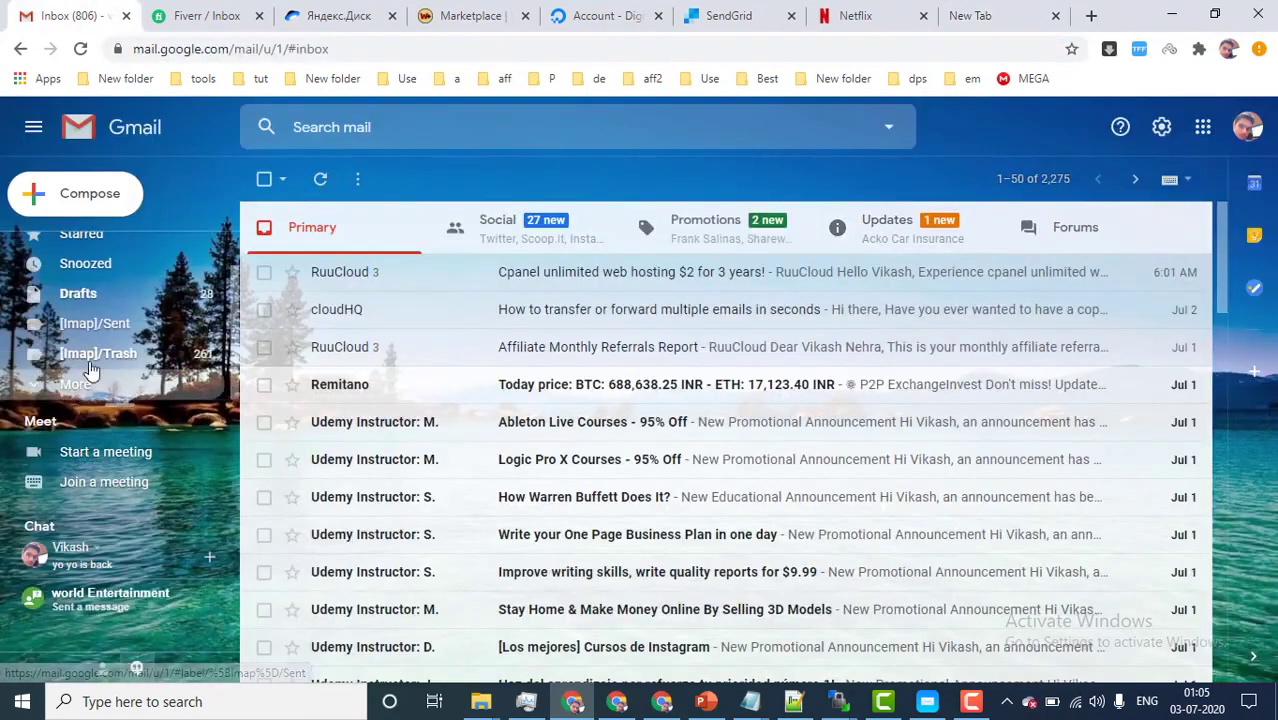
# - Open 'Please validate this server.' from Gmail Spam and copy its confirmation URL
pyautogui.click(80, 283)
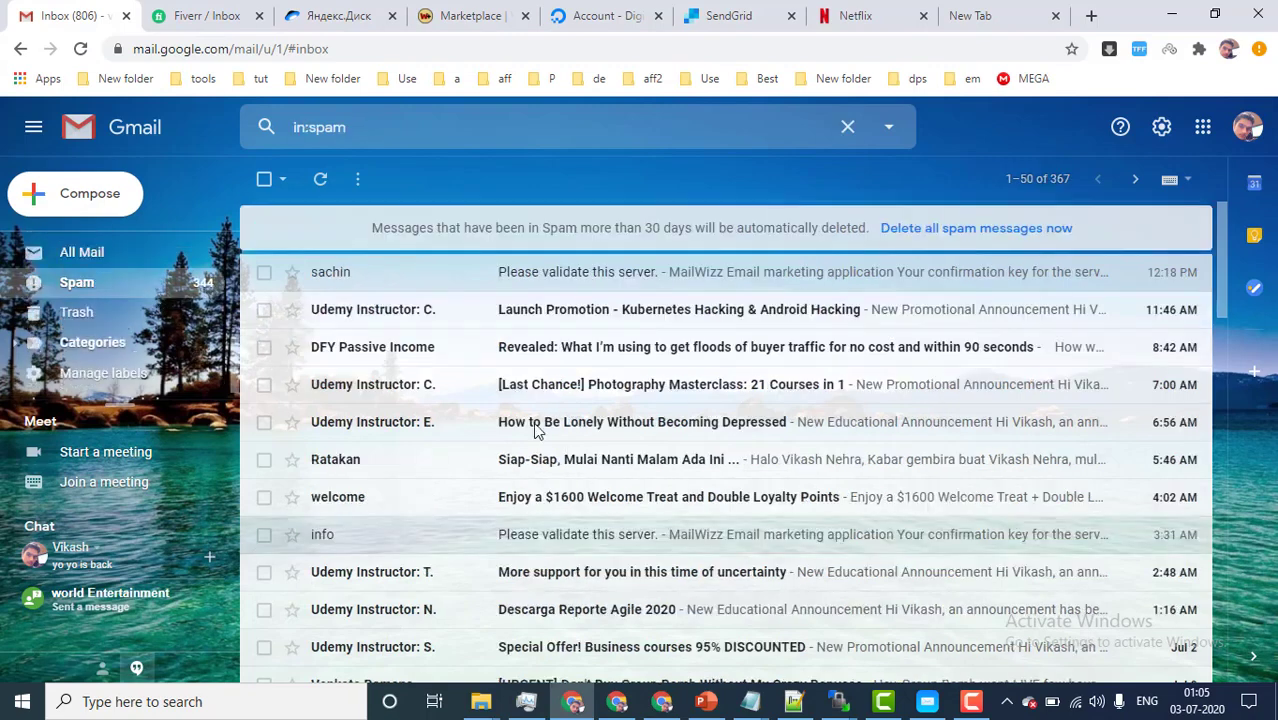
pyautogui.click(320, 178)
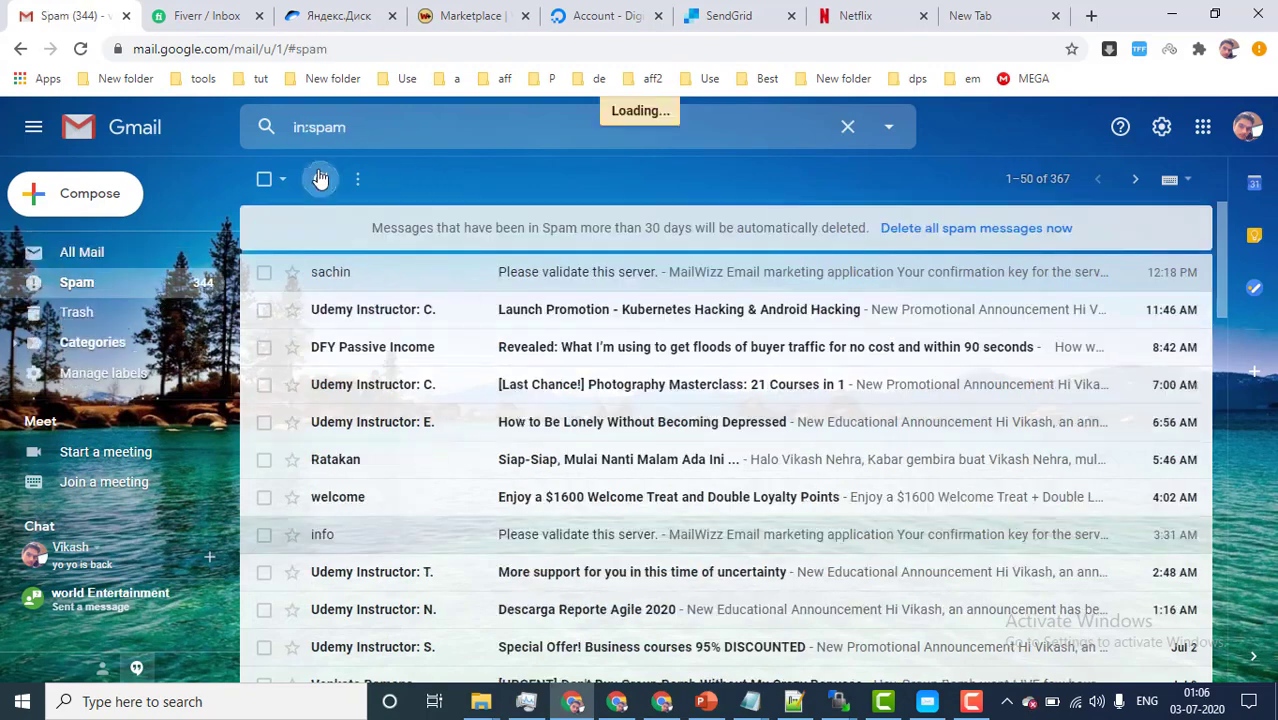
pyautogui.click(456, 278)
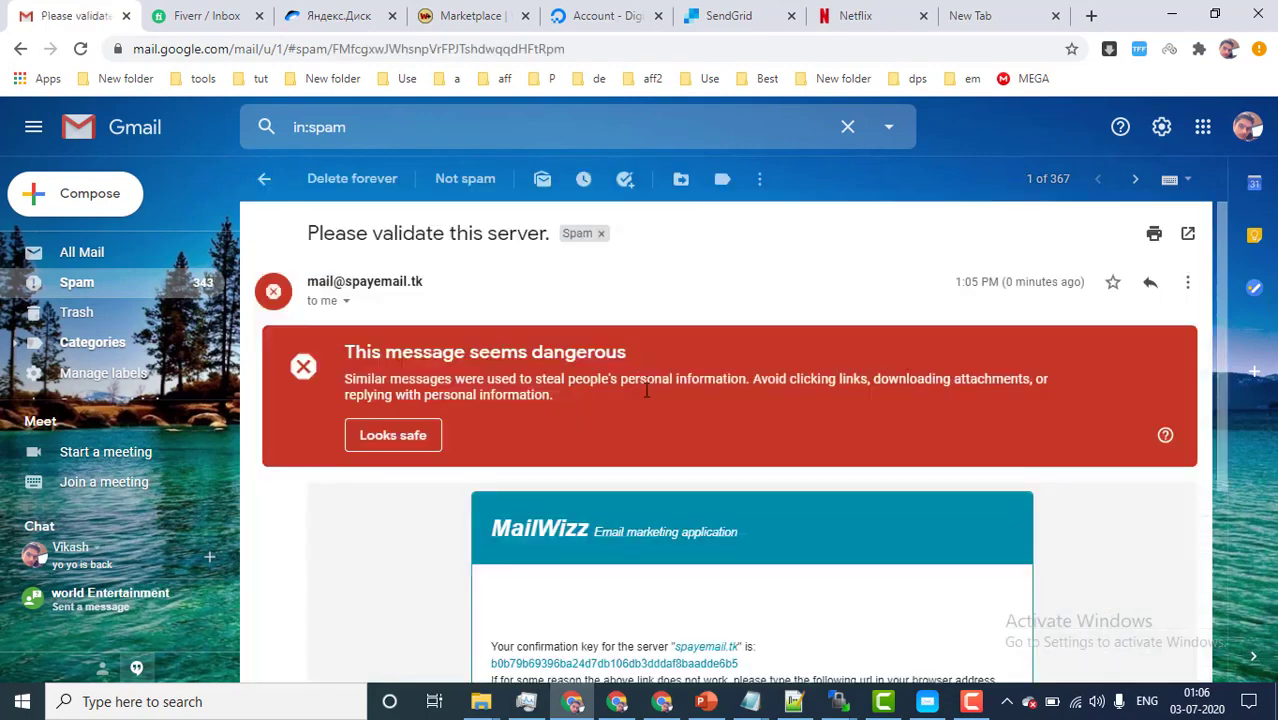
pyautogui.scroll(-3, 628, 540)
pyautogui.moveTo(720, 447); pyautogui.dragTo(496, 437)
pyautogui.click(740, 451)
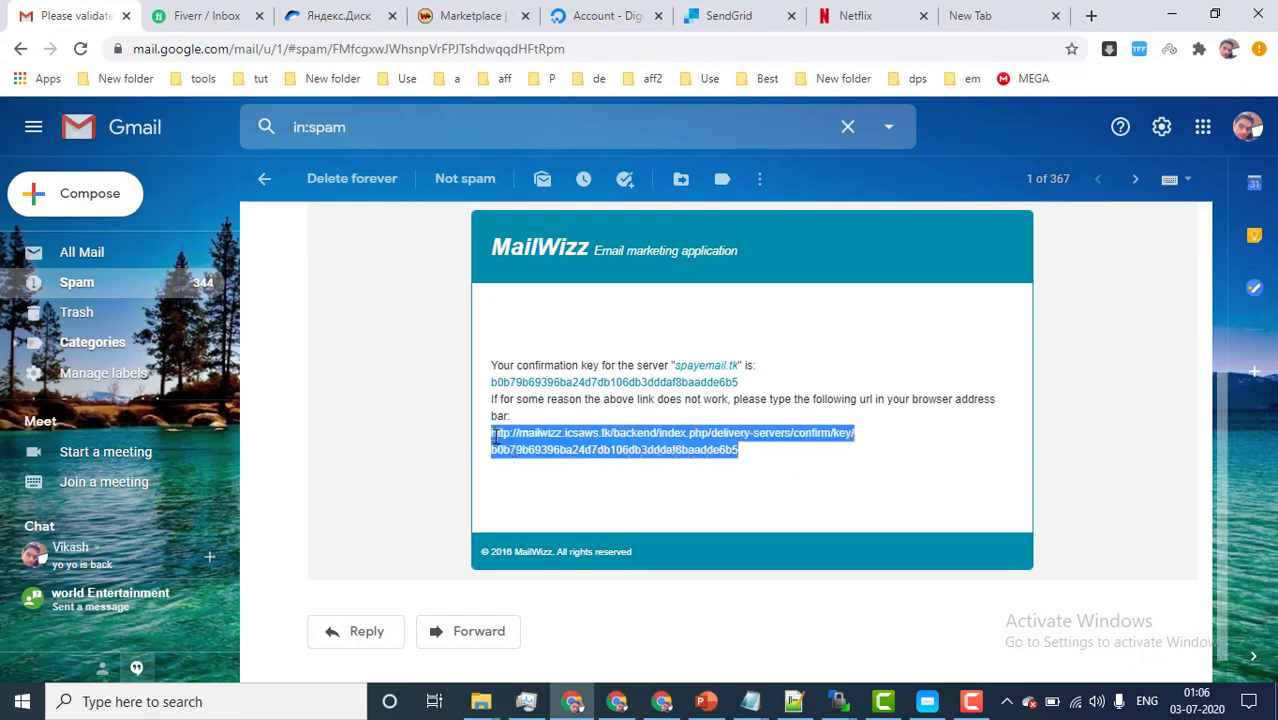
pyautogui.click(503, 497)
pyautogui.click(616, 701)
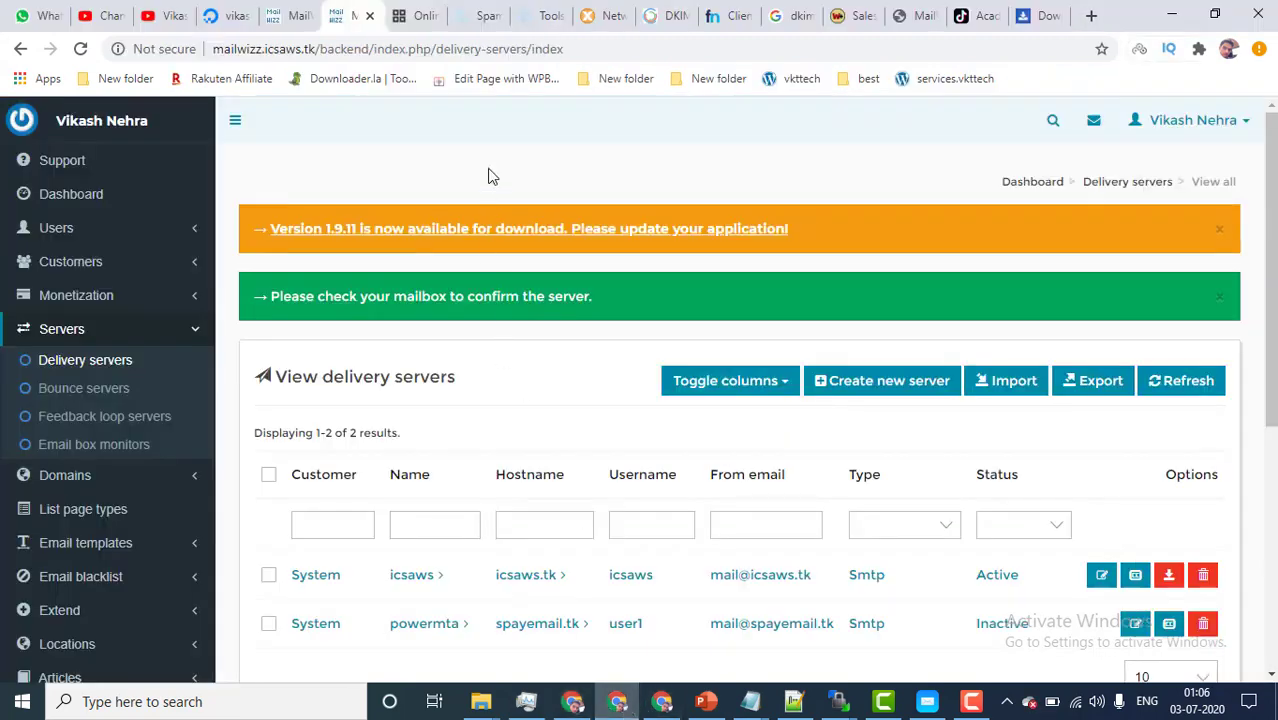
# - Load the copied confirmation URL and check that powermta is now listed Active
pyautogui.click(493, 50)
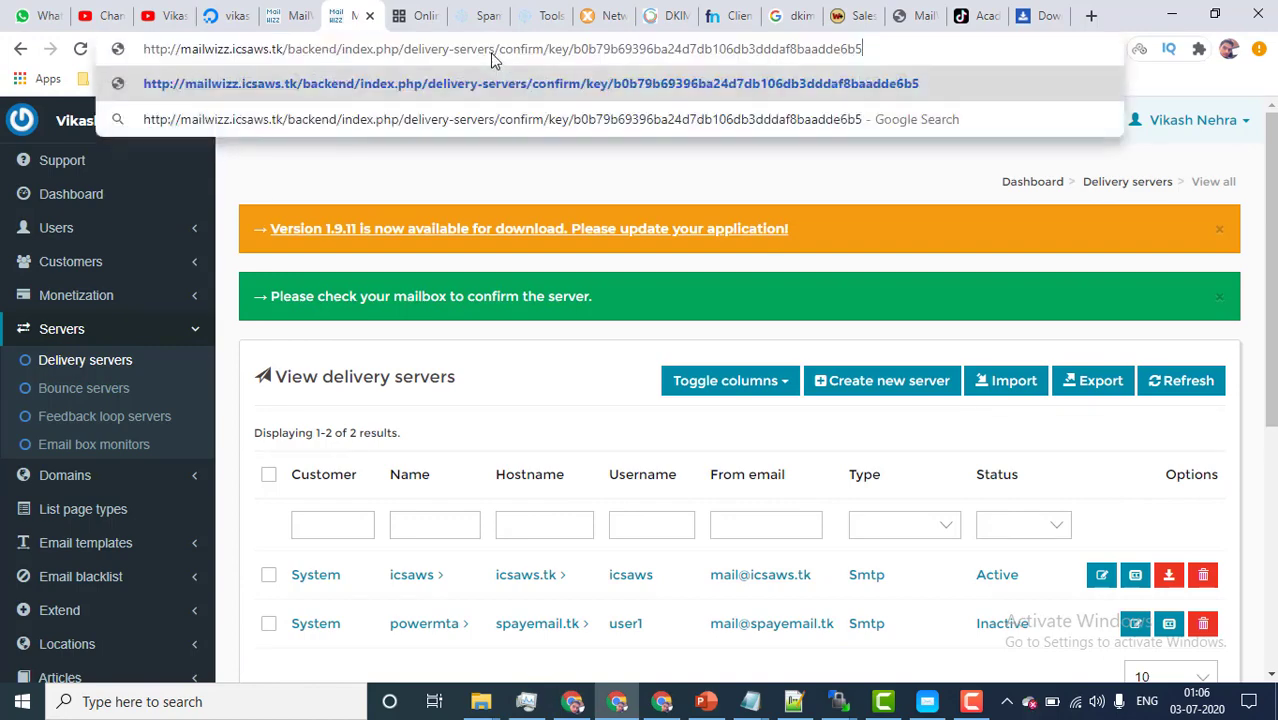
pyautogui.scroll(-1, 996, 558)
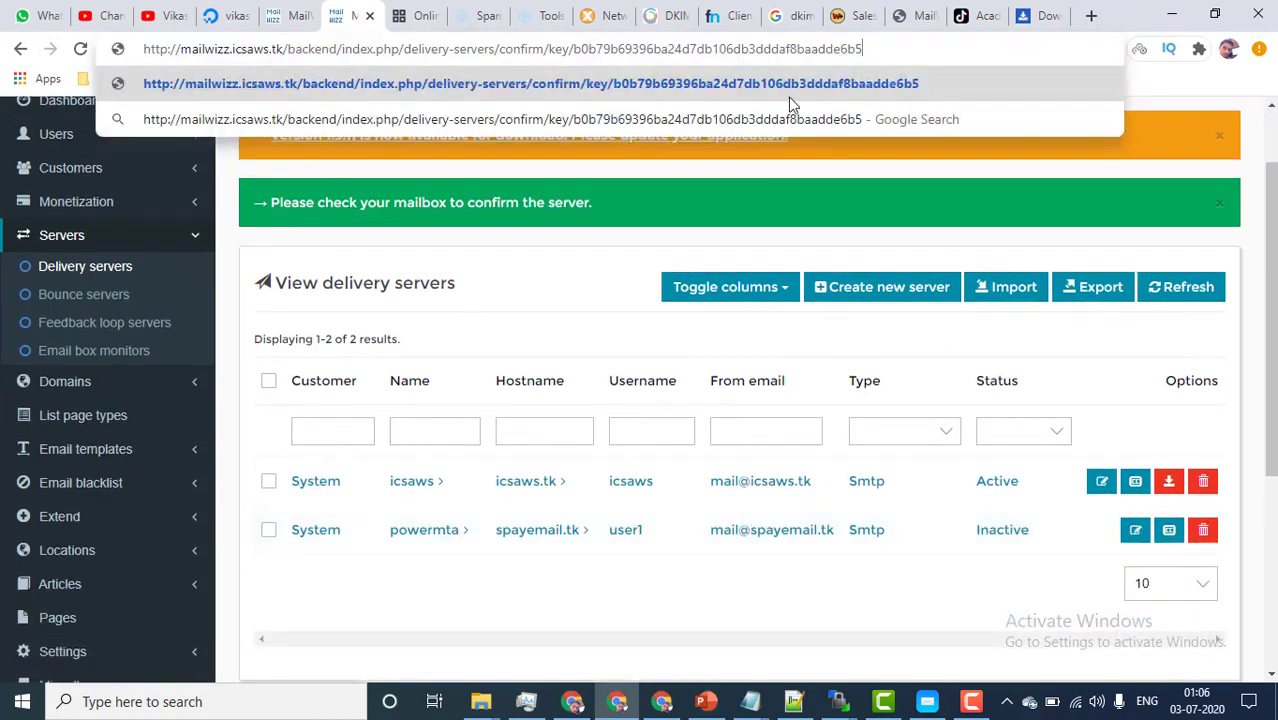
pyautogui.press('Return')
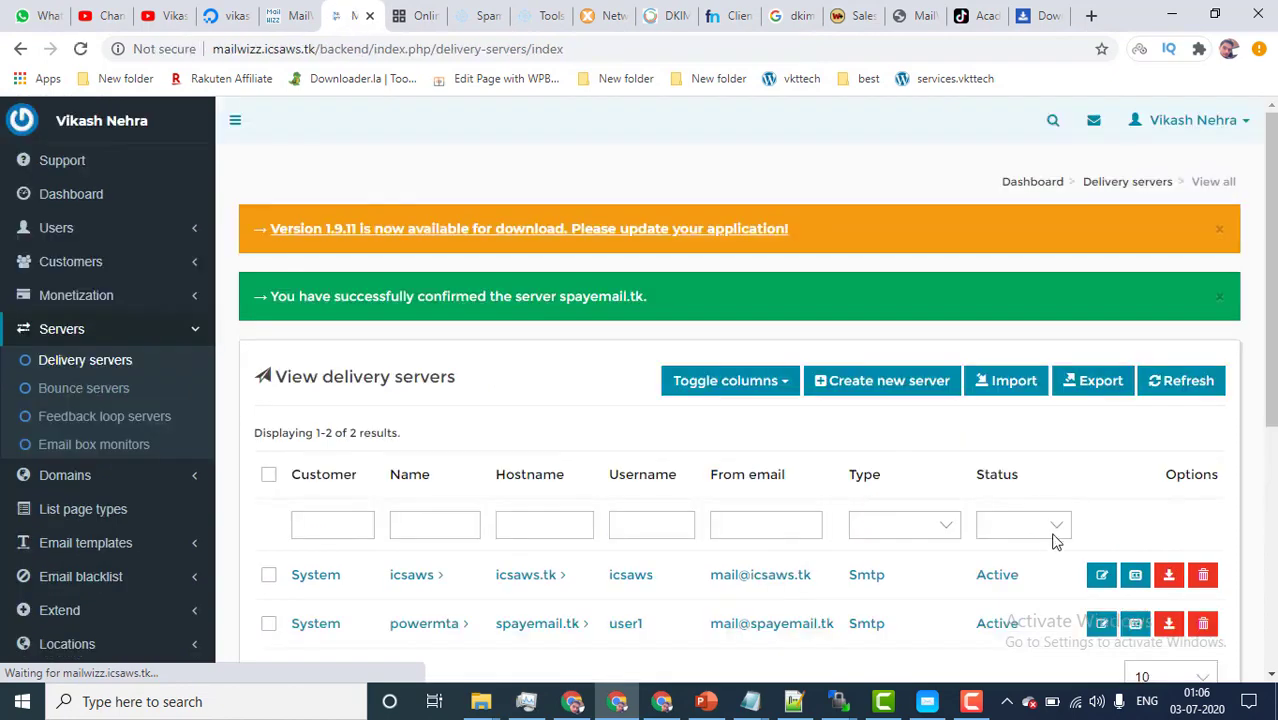
pyautogui.scroll(-2, 1020, 493)
pyautogui.doubleClick(980, 437)
pyautogui.click(1001, 505)
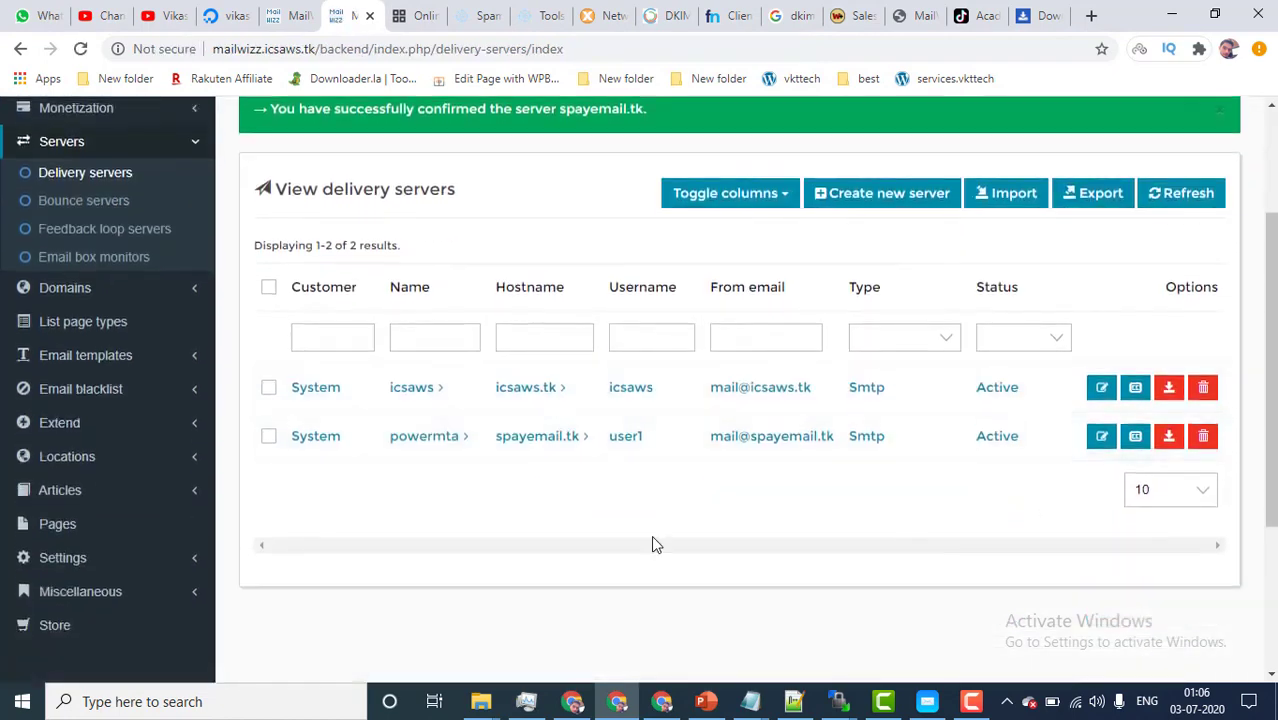
pyautogui.moveTo(1017, 441); pyautogui.dragTo(982, 440)
pyautogui.click(962, 511)
# - Review the other install's connection-timeout error, then bring up Simple Mailer Pro
pyautogui.click(288, 15)
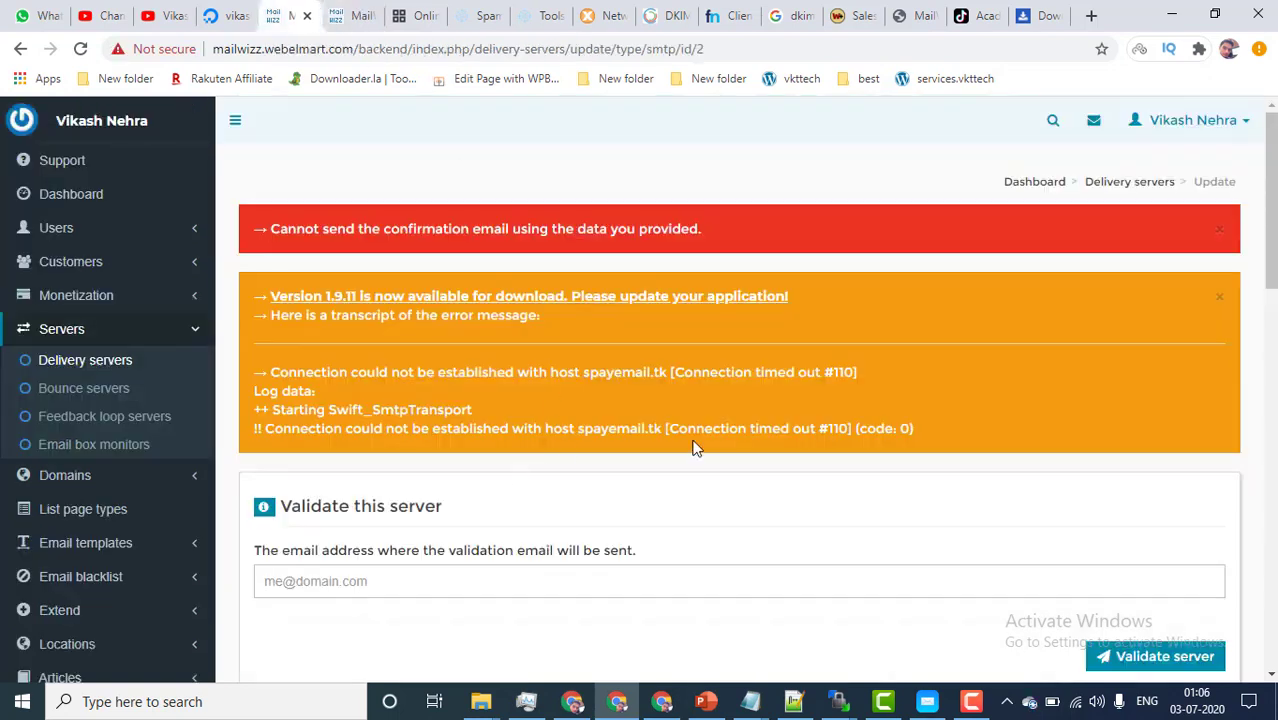
pyautogui.moveTo(922, 428); pyautogui.dragTo(241, 294)
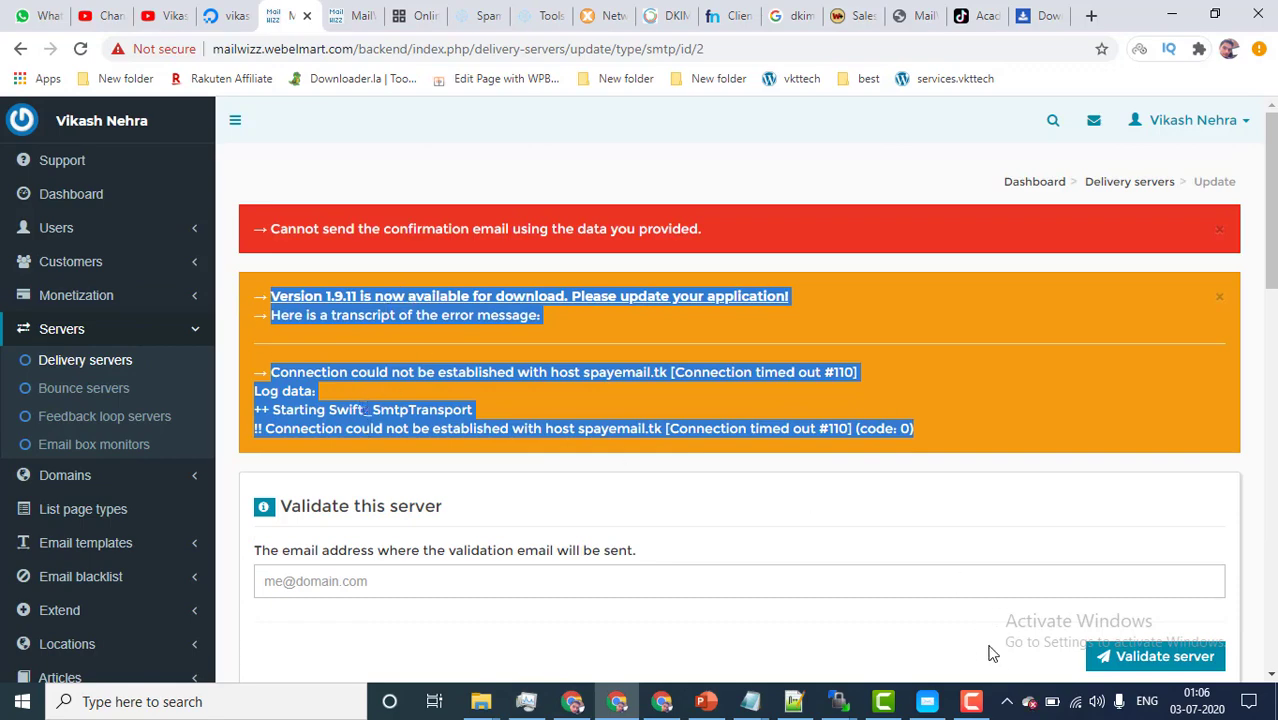
pyautogui.click(927, 701)
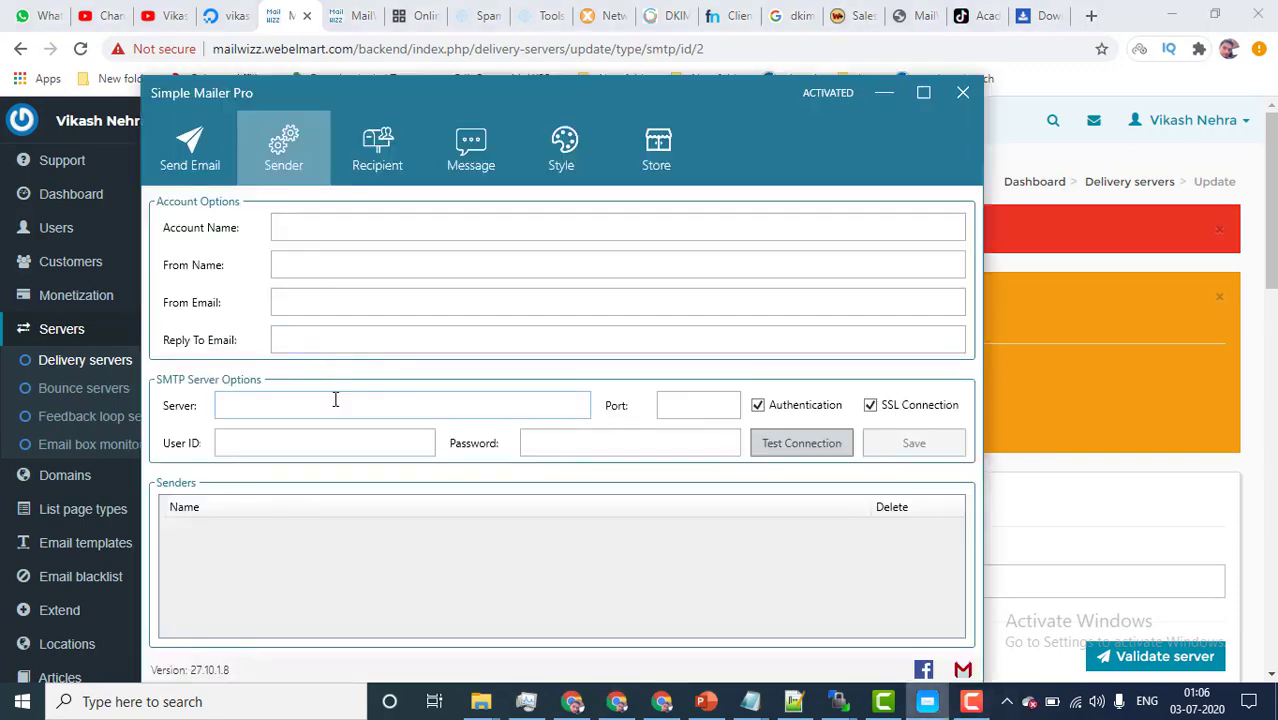
pyautogui.click(314, 449)
pyautogui.click(695, 402)
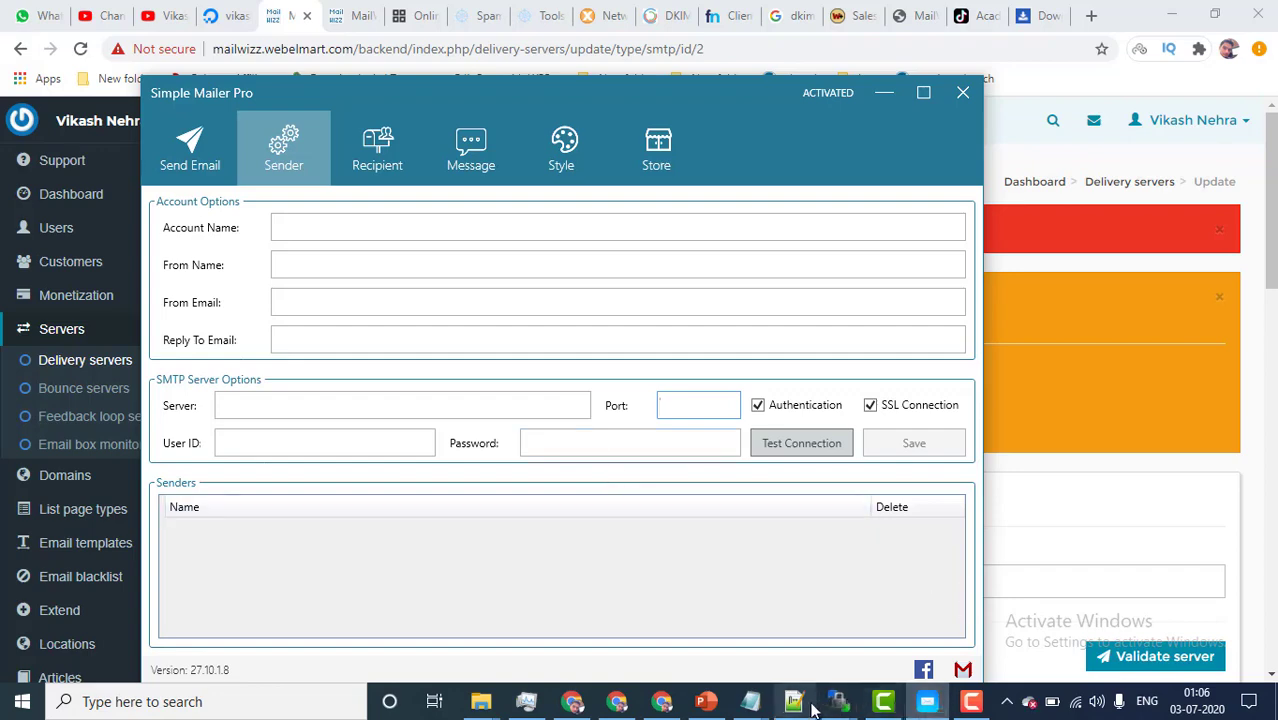
# - Review port 587 on the PowerPoint slide about using ports 25 and 587
pyautogui.click(706, 701)
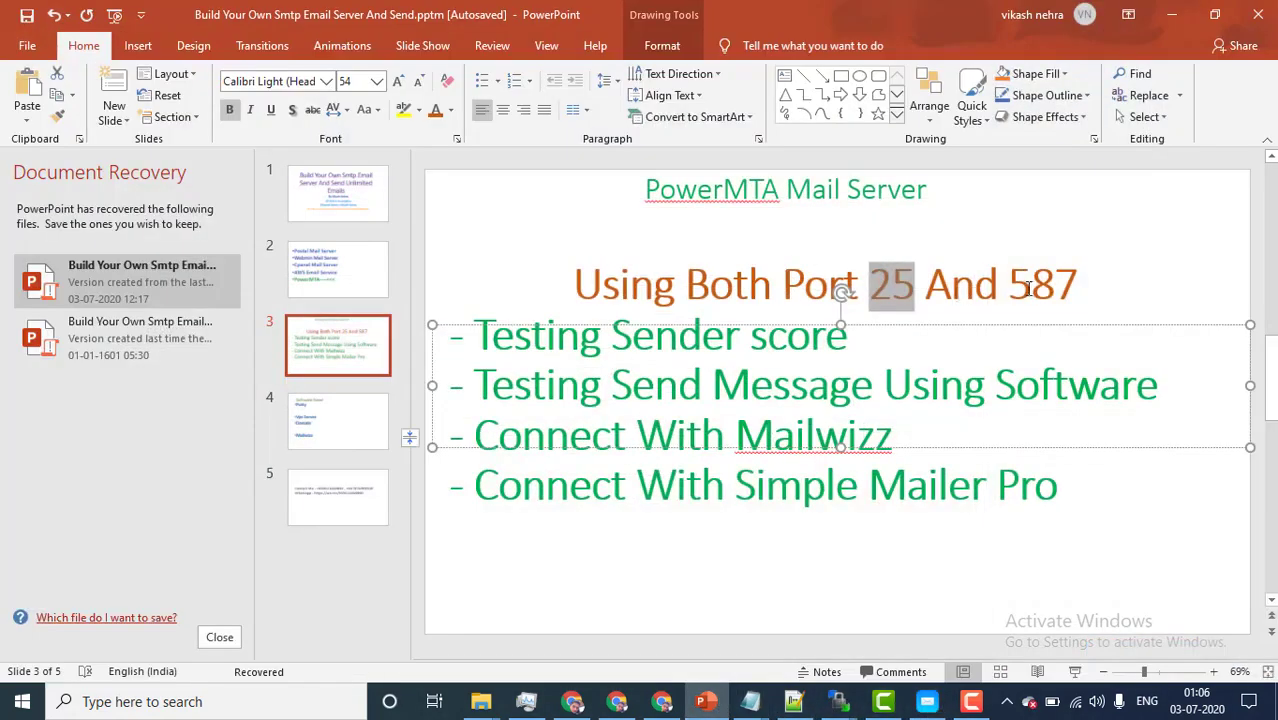
pyautogui.moveTo(1007, 287); pyautogui.dragTo(1077, 287)
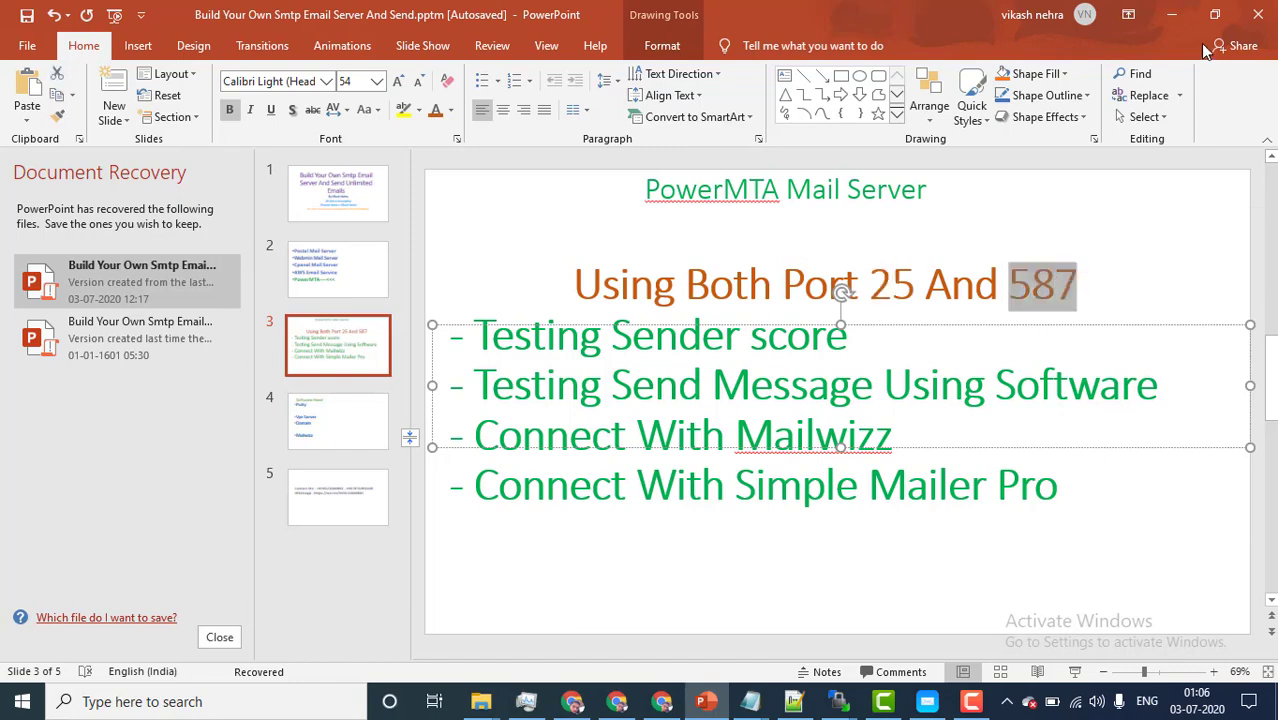
pyautogui.click(1172, 14)
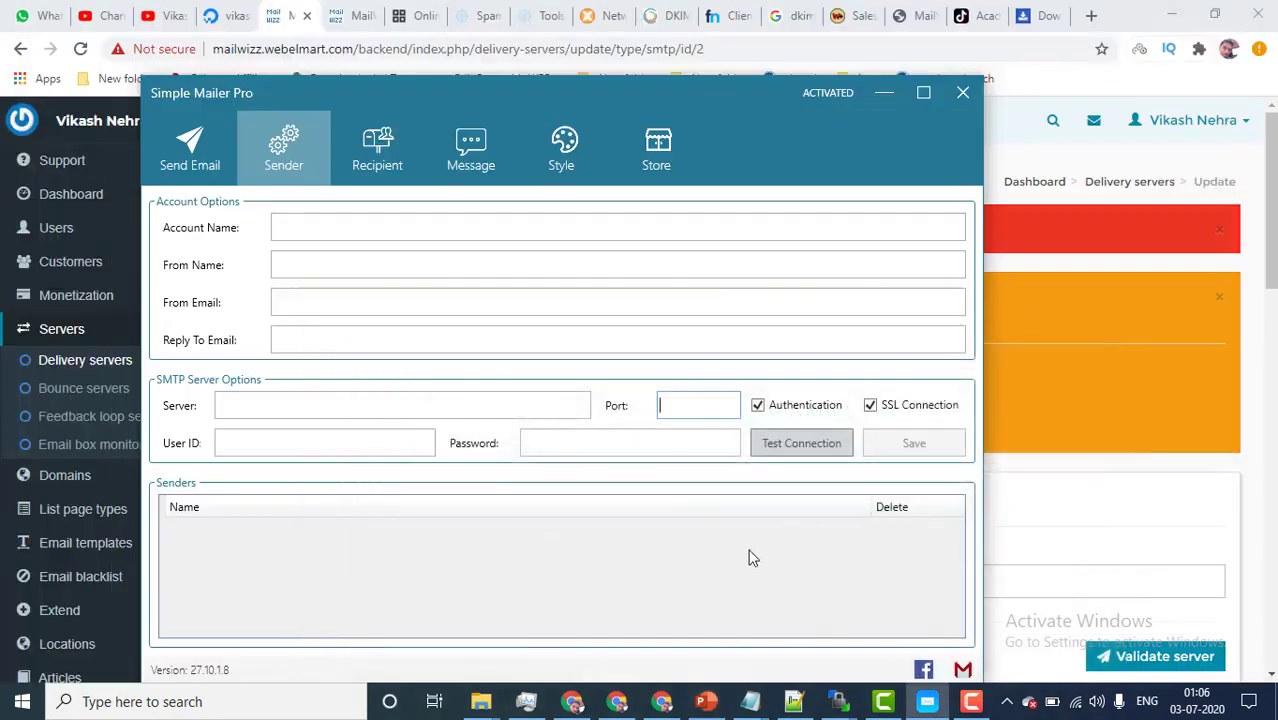
# - Bring the WinSCP pmta session to the front
pyautogui.click(973, 703)
pyautogui.click(1188, 625)
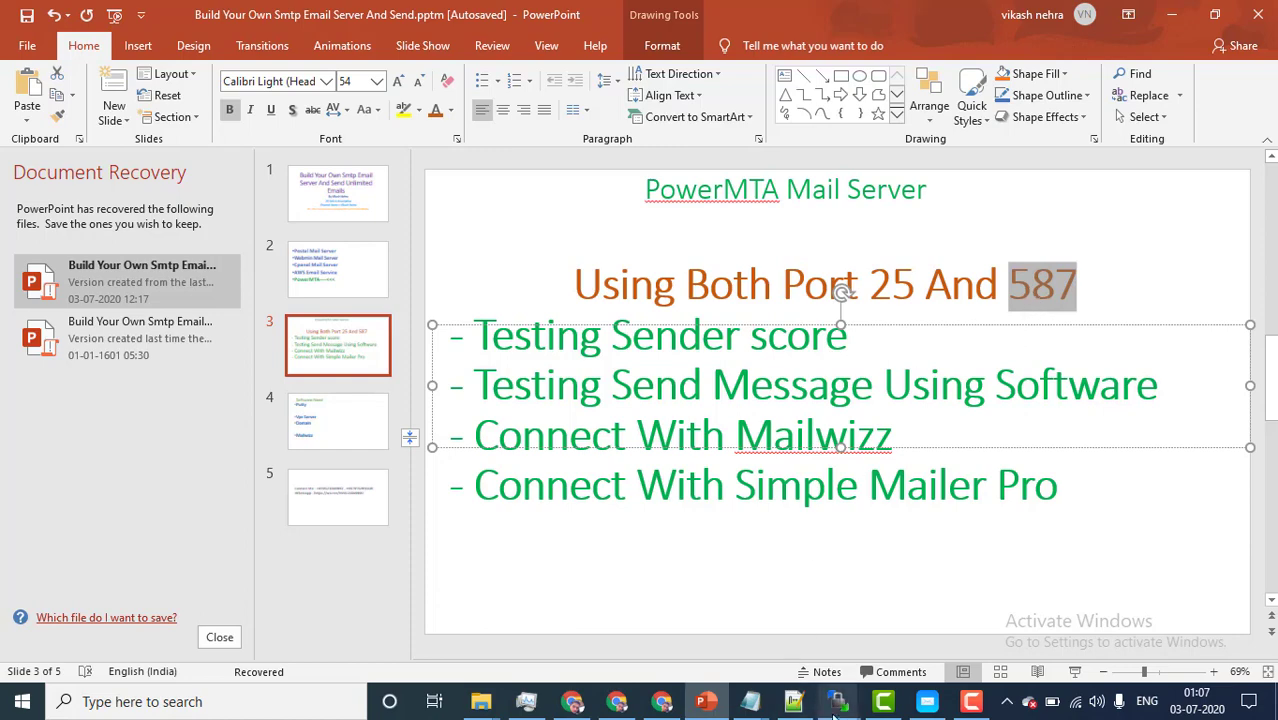
pyautogui.moveTo(826, 708)
pyautogui.click(785, 665)
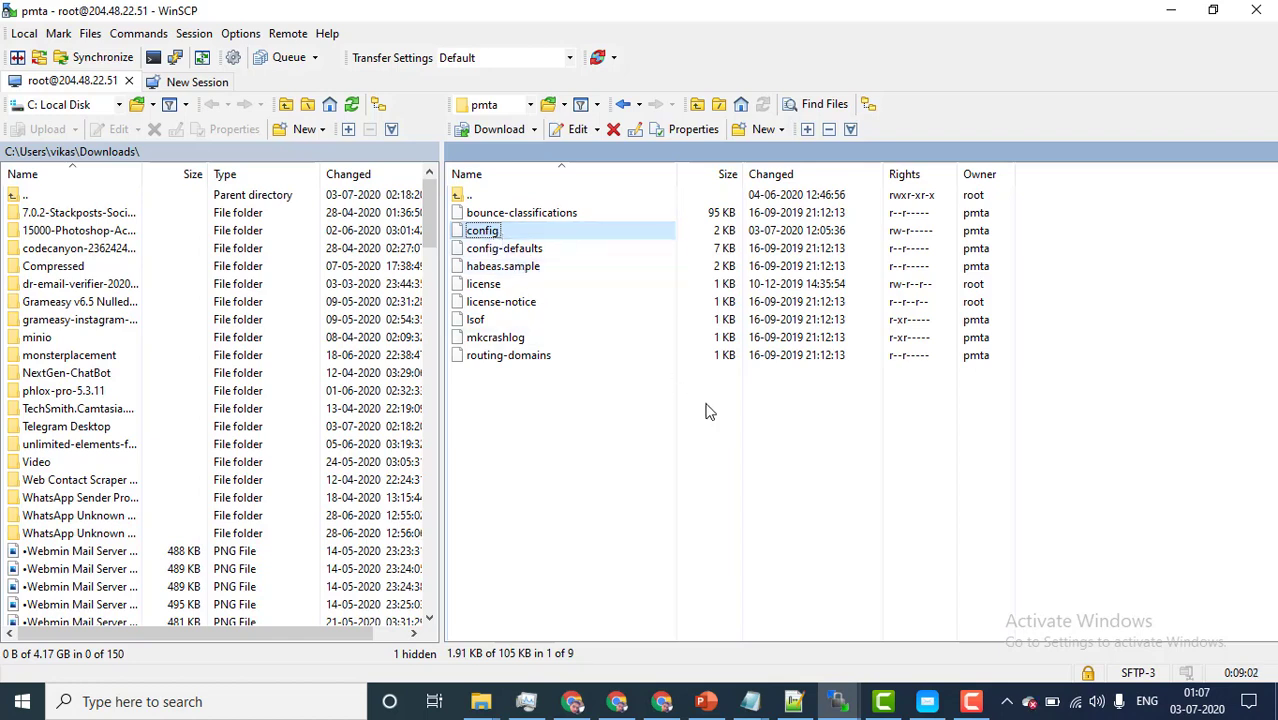
# - Dismiss the remote folder prompt and select the config file in the pmta folder
pyautogui.click(455, 155)
pyautogui.press('Escape')
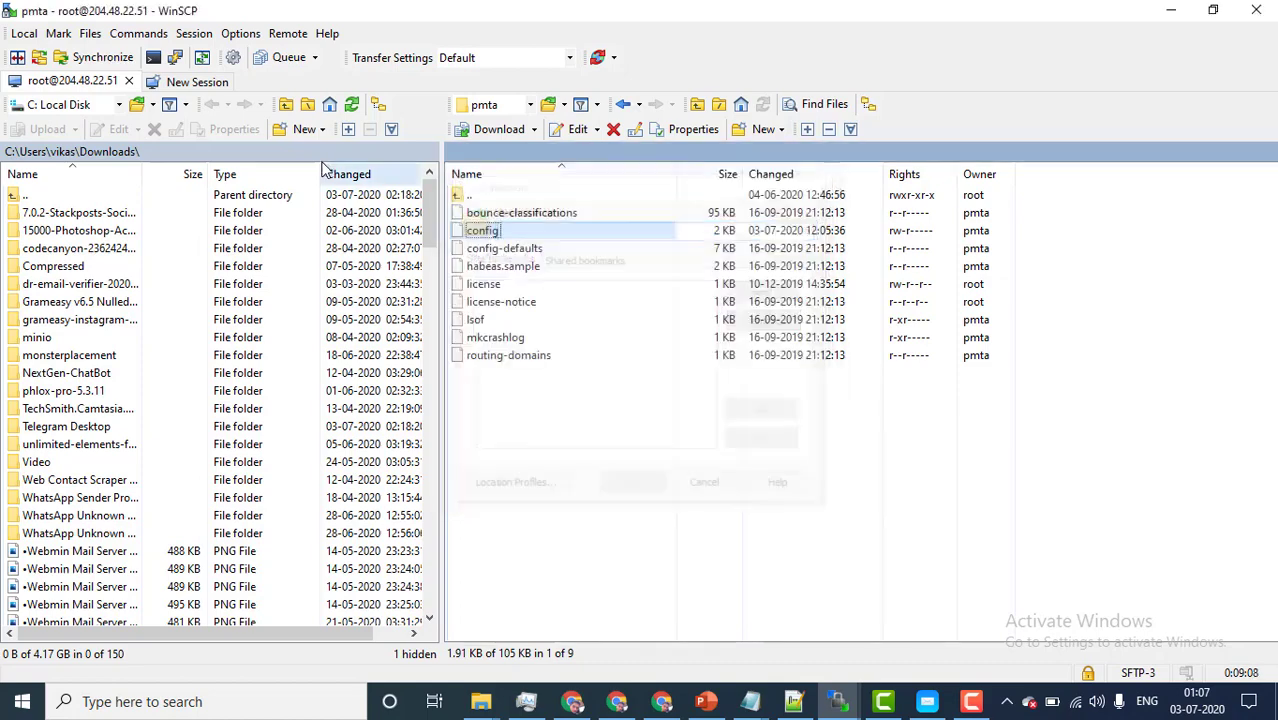
pyautogui.click(748, 510)
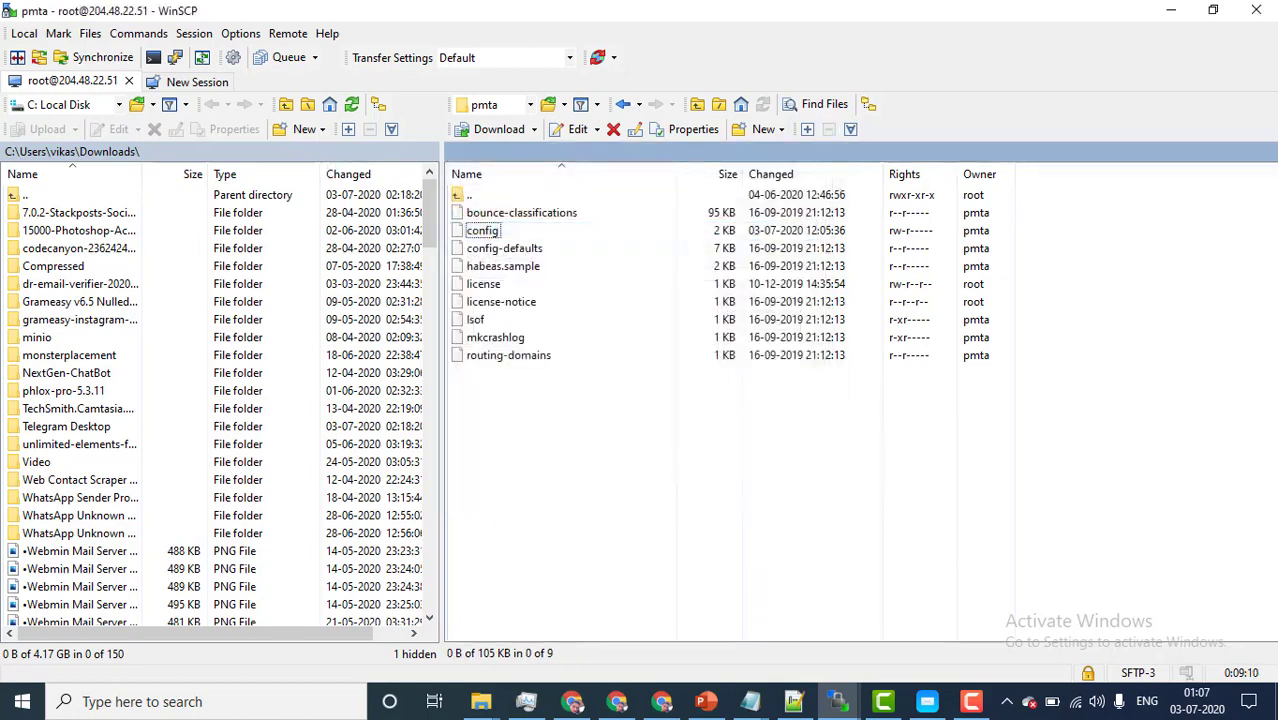
pyautogui.moveTo(840, 702)
pyautogui.click(978, 592)
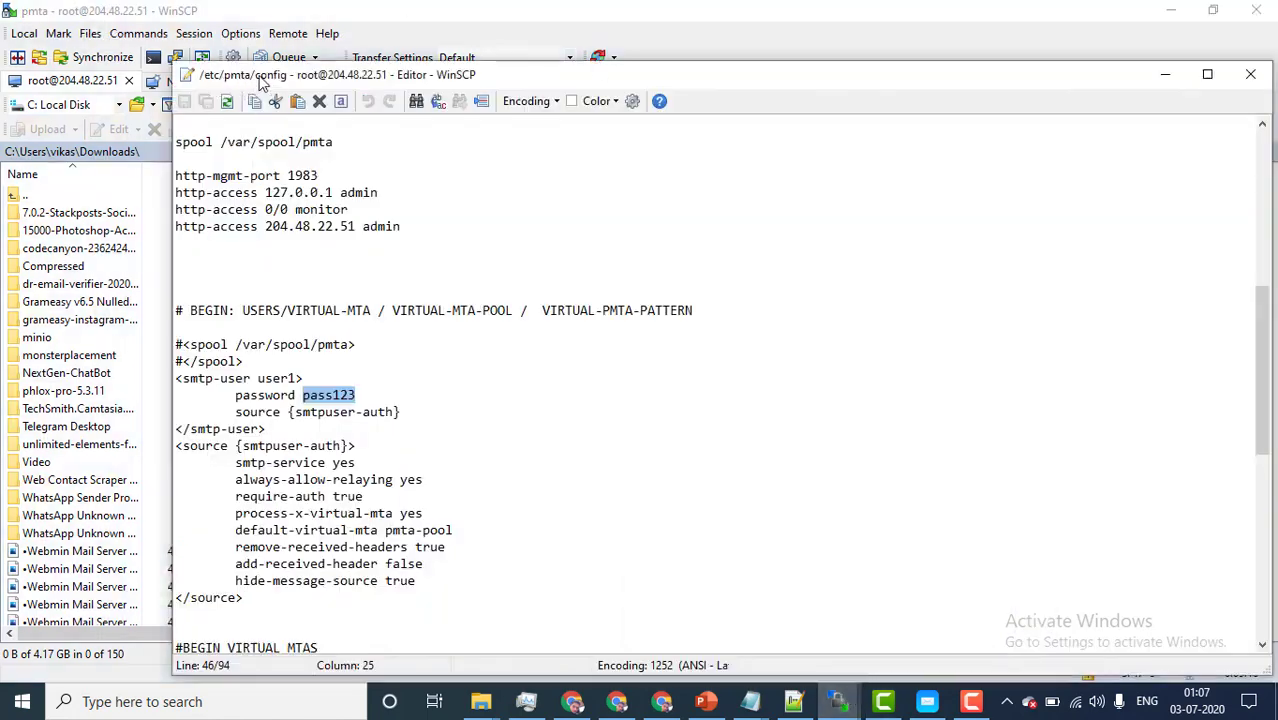
pyautogui.moveTo(1102, 90); pyautogui.dragTo(1036, 440)
pyautogui.click(527, 233)
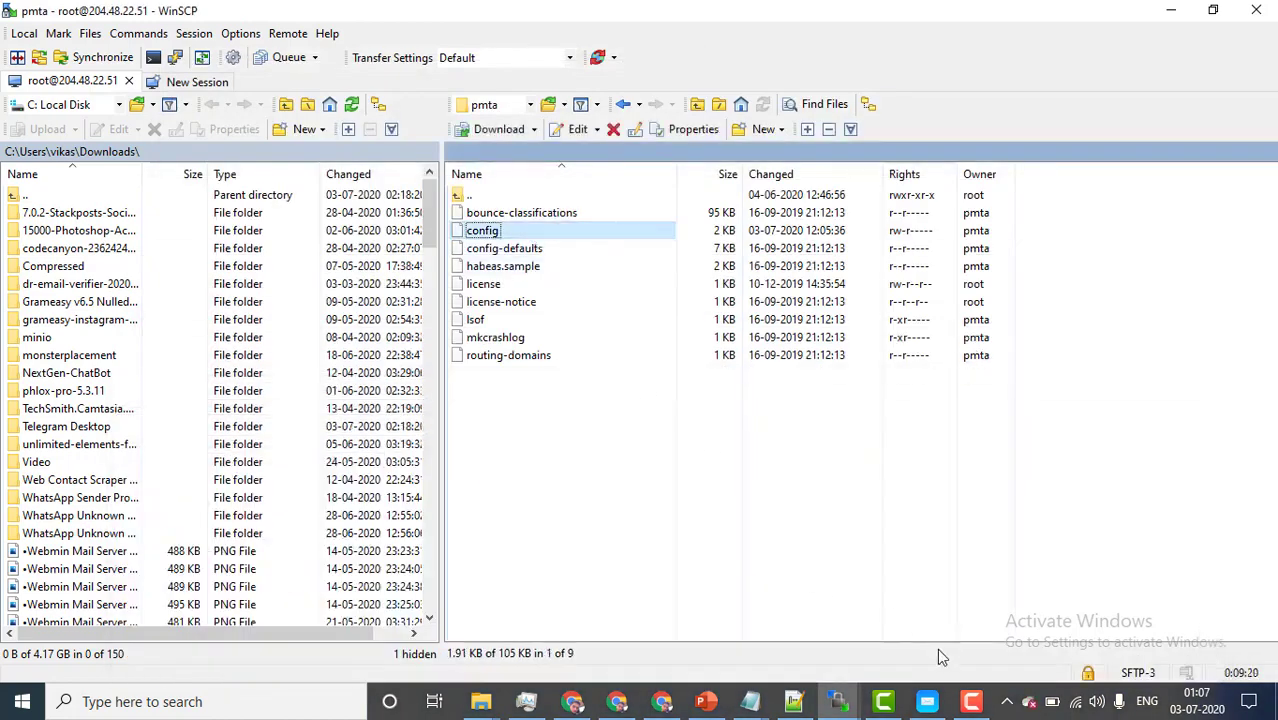
# - In the /etc/pmta/config editor, locate port 25 on the smtp-listener 204.48.22.51 line
pyautogui.click(838, 701)
pyautogui.click(1013, 655)
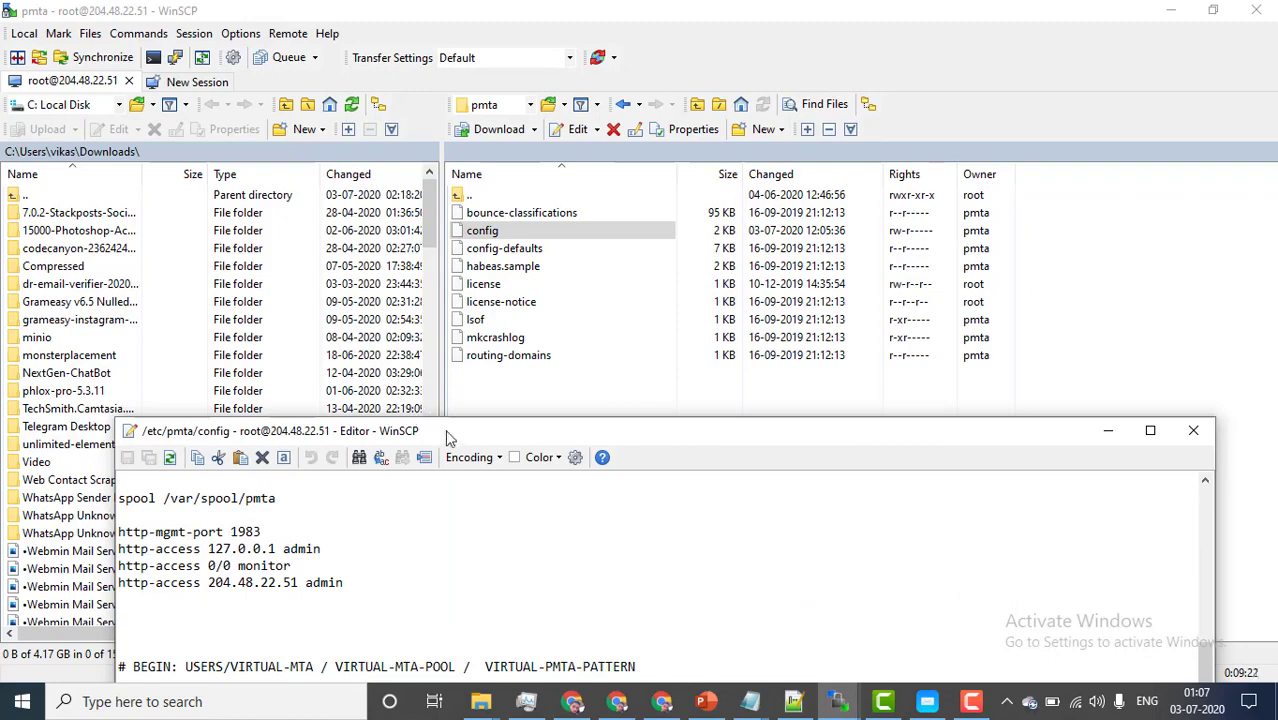
pyautogui.moveTo(448, 437); pyautogui.dragTo(515, 94)
pyautogui.scroll(2, 390, 284)
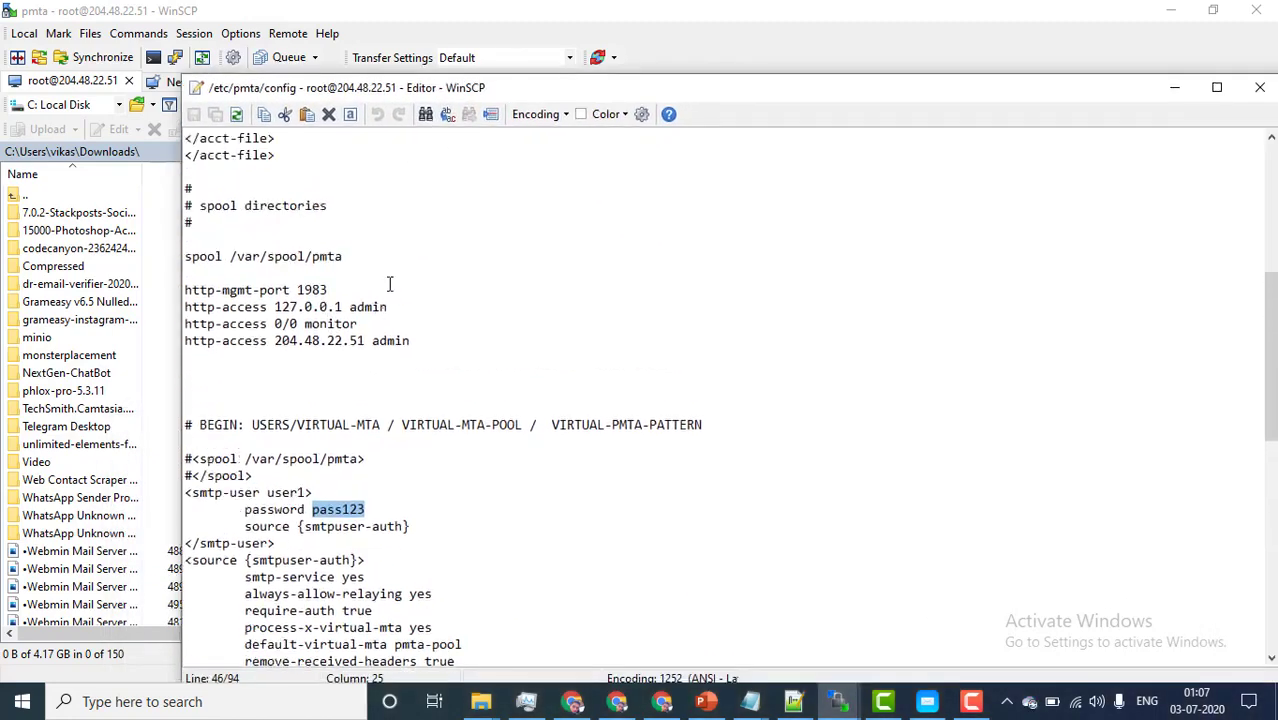
pyautogui.scroll(8, 390, 284)
pyautogui.moveTo(388, 172); pyautogui.dragTo(400, 172)
pyautogui.click(396, 172)
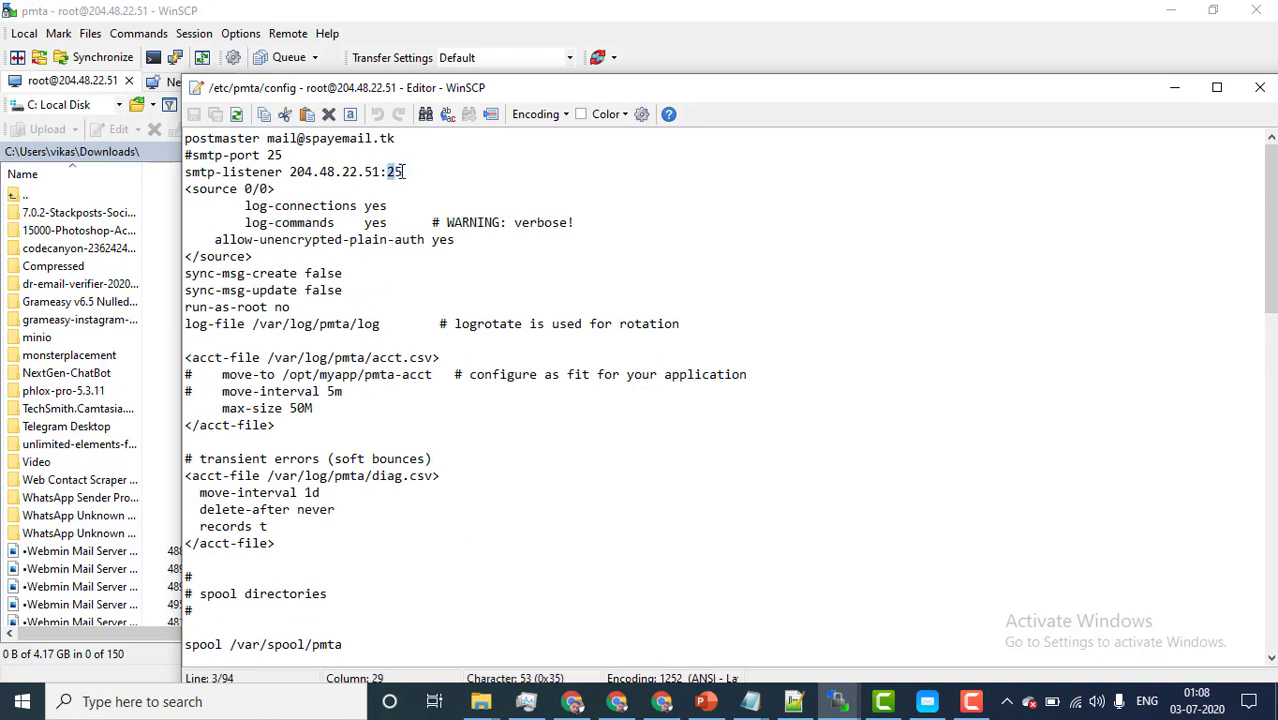
# - Replace listener port 25 with 587 on the 204.48.22.51 smtp-listener line
pyautogui.click(407, 172)
pyautogui.press('BackSpace')
pyautogui.press('BackSpace')
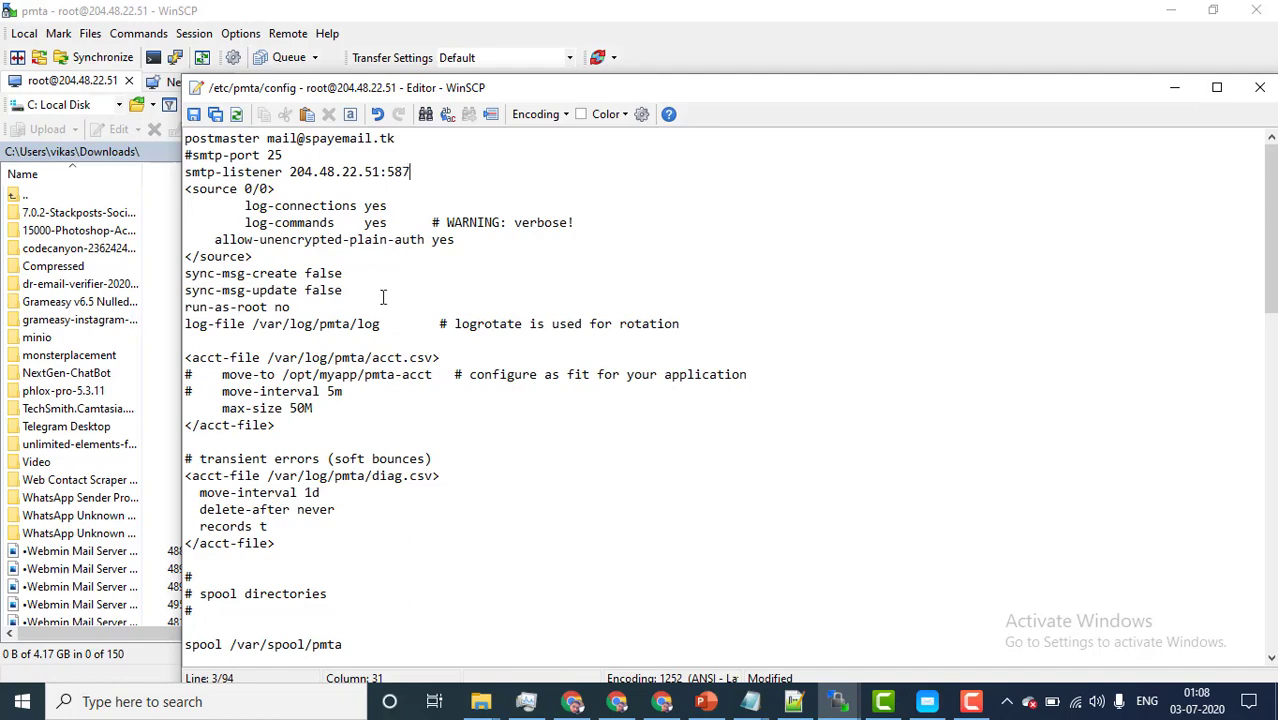
pyautogui.scroll(-9, 382, 297)
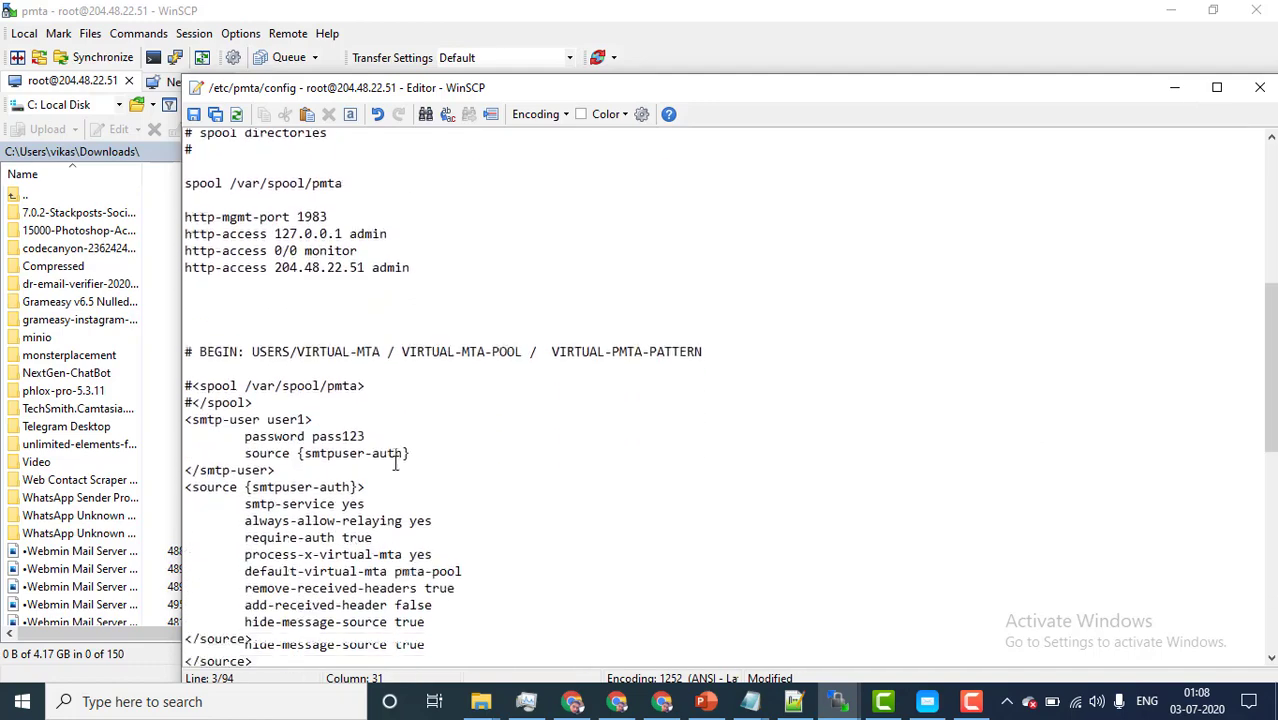
pyautogui.scroll(-7, 395, 462)
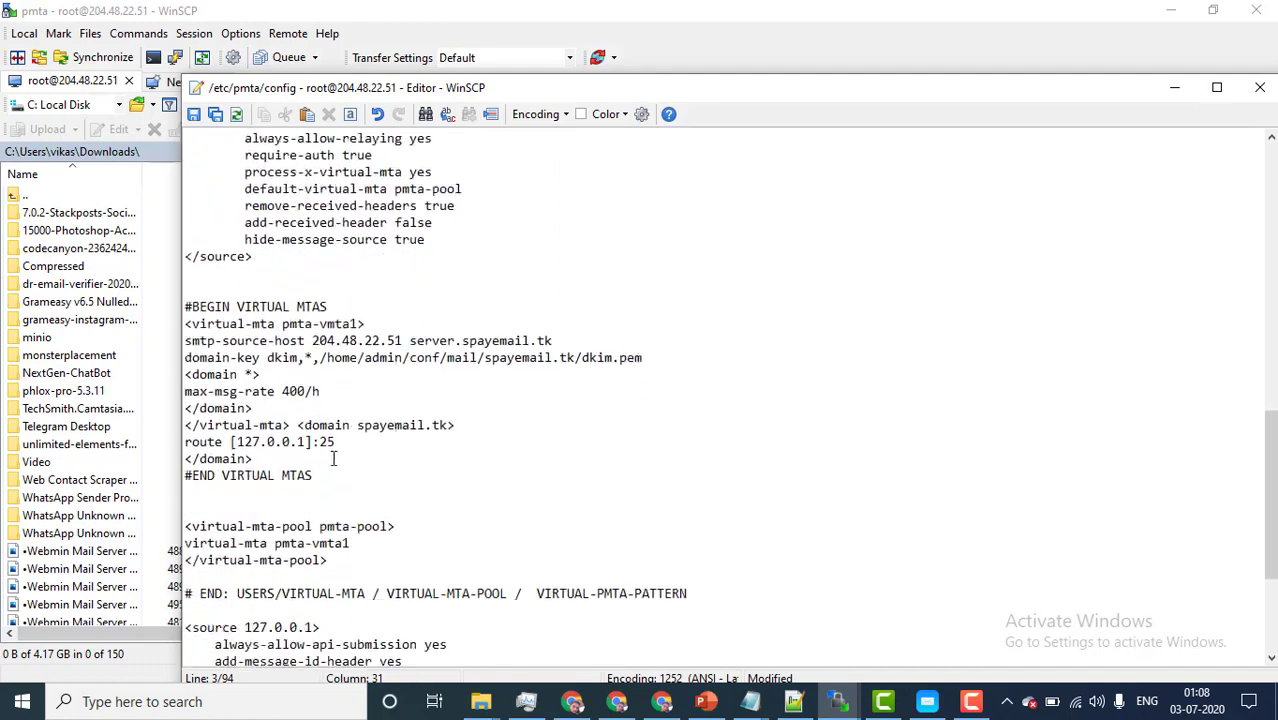
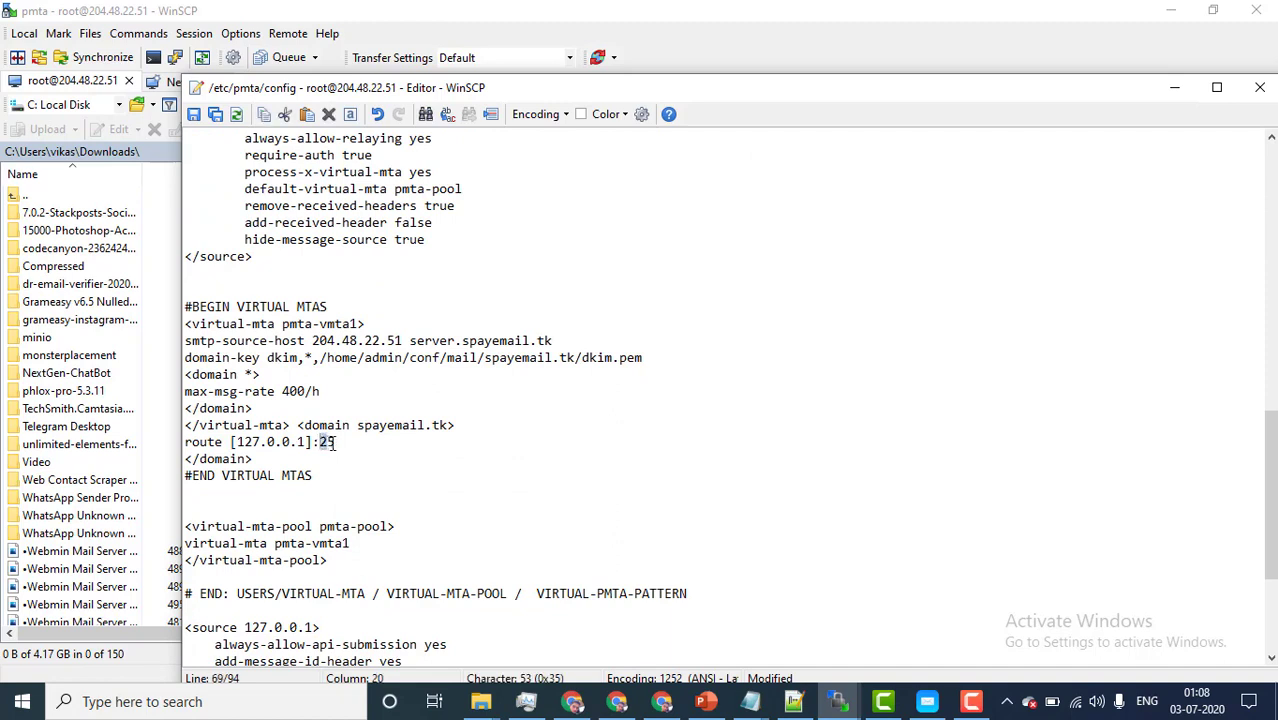
# - Change both spayemail.tk route [127.0.0.1] ports from 25 to 587 and save /etc/pmta/config
pyautogui.click(336, 441)
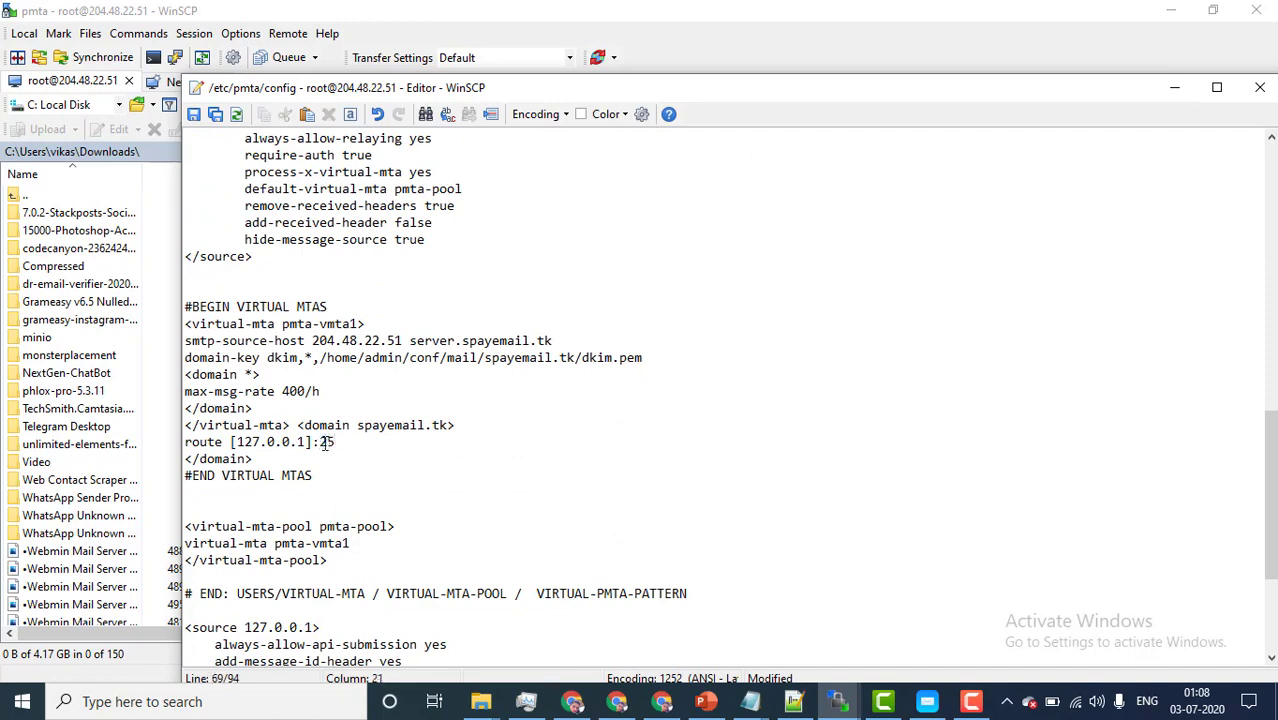
pyautogui.doubleClick(332, 442)
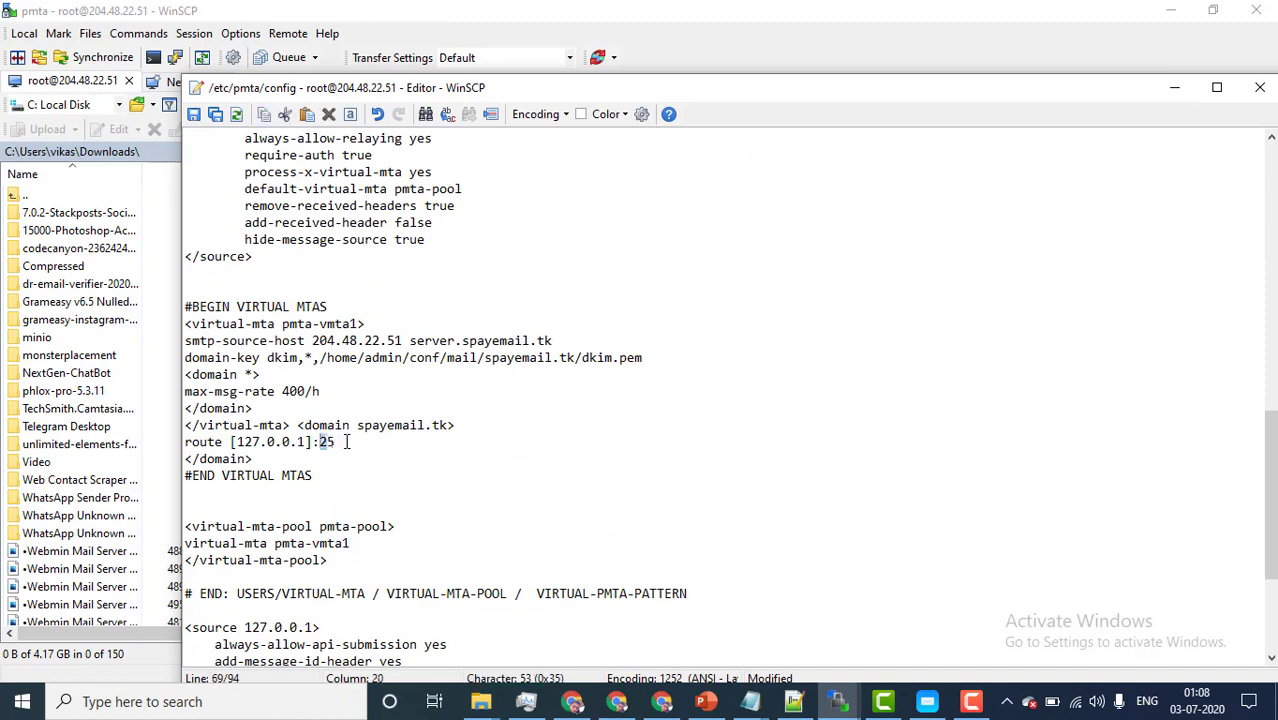
pyautogui.write('2')
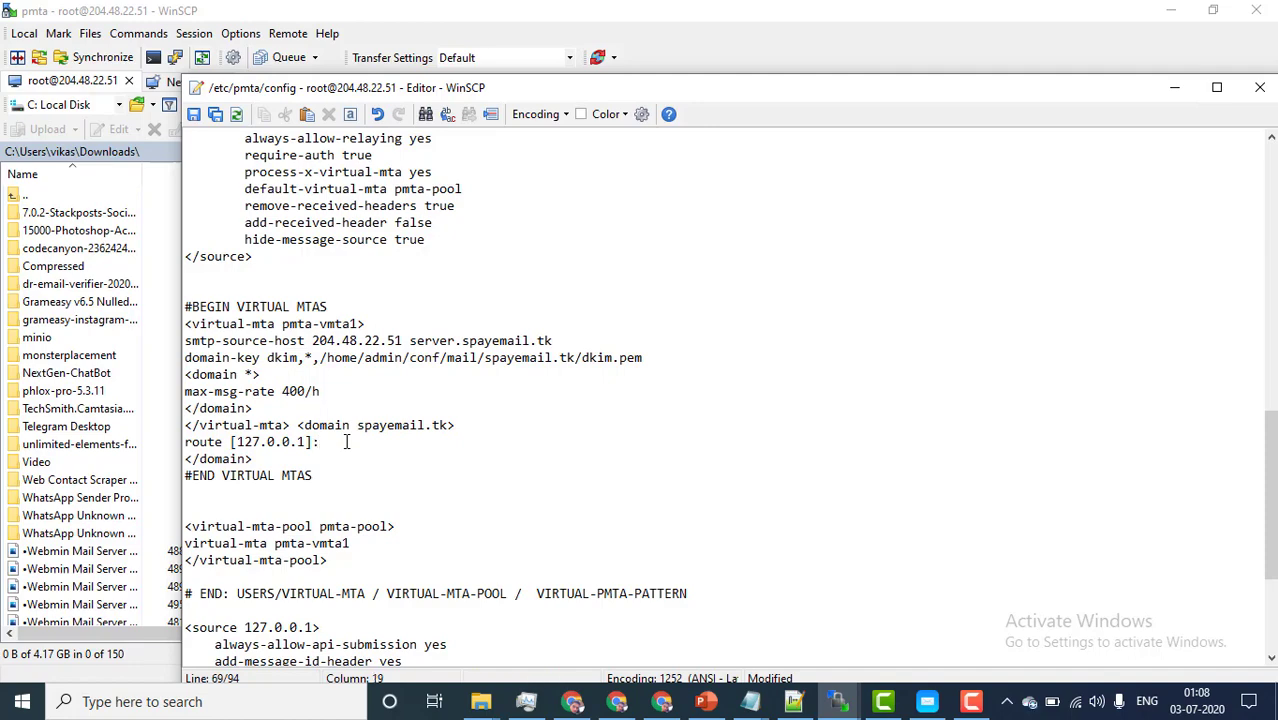
pyautogui.scroll(-4, 347, 441)
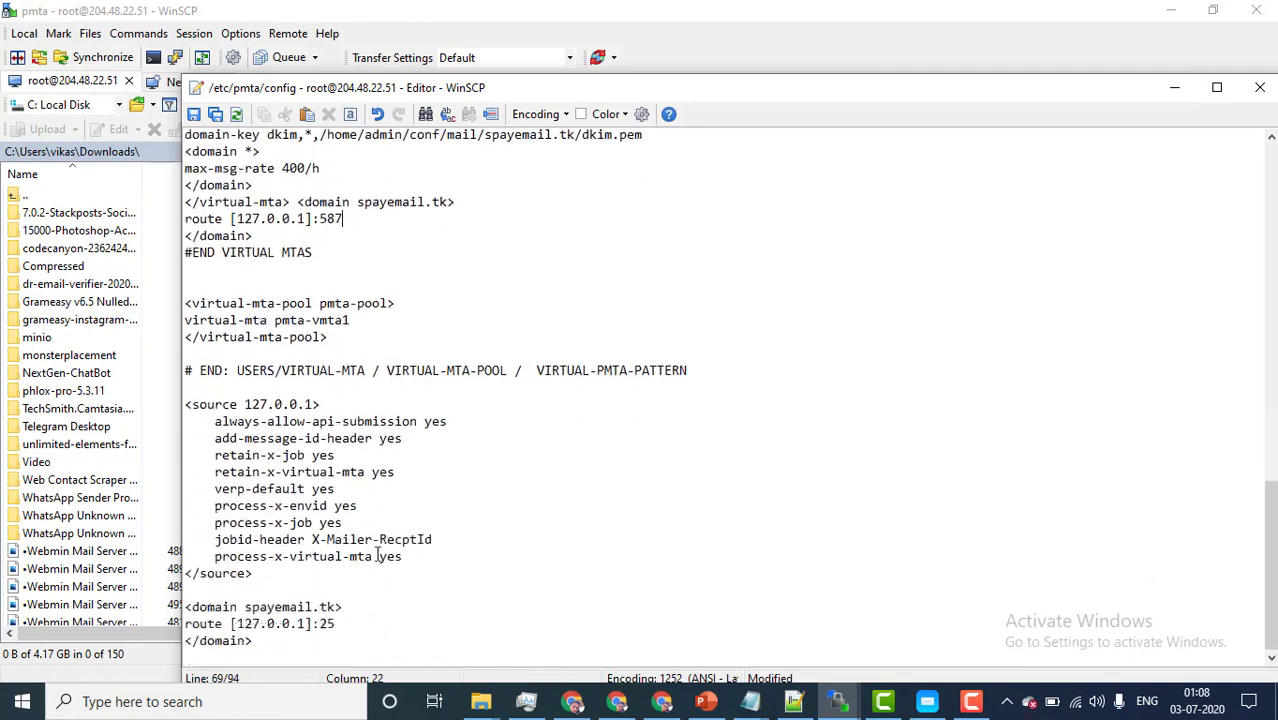
pyautogui.click(326, 623)
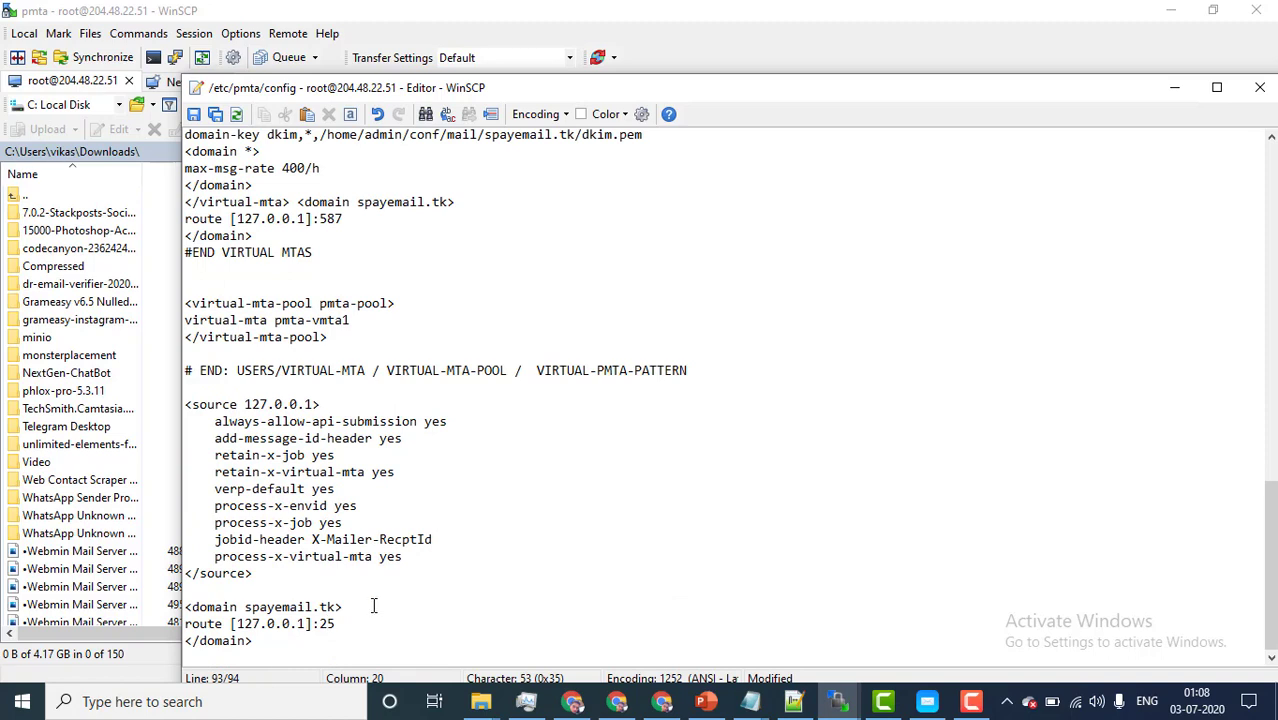
pyautogui.press('Delete')
pyautogui.press('BackSpace')
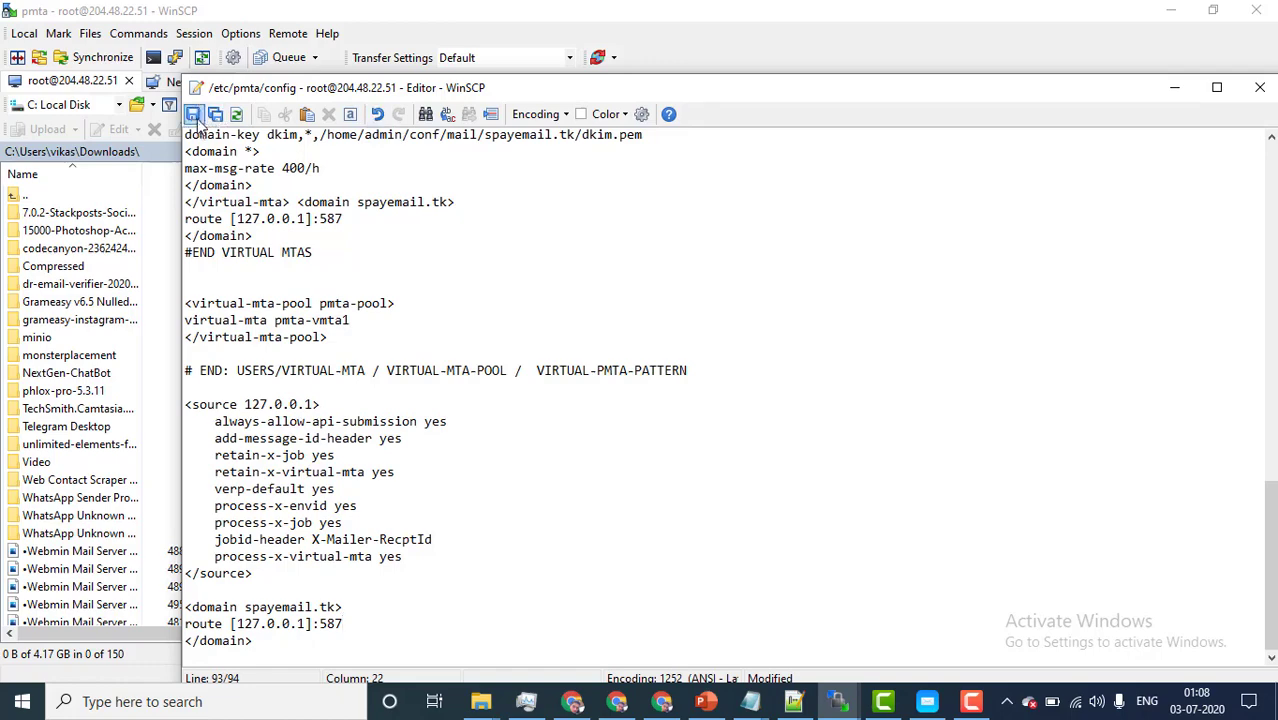
pyautogui.click(196, 118)
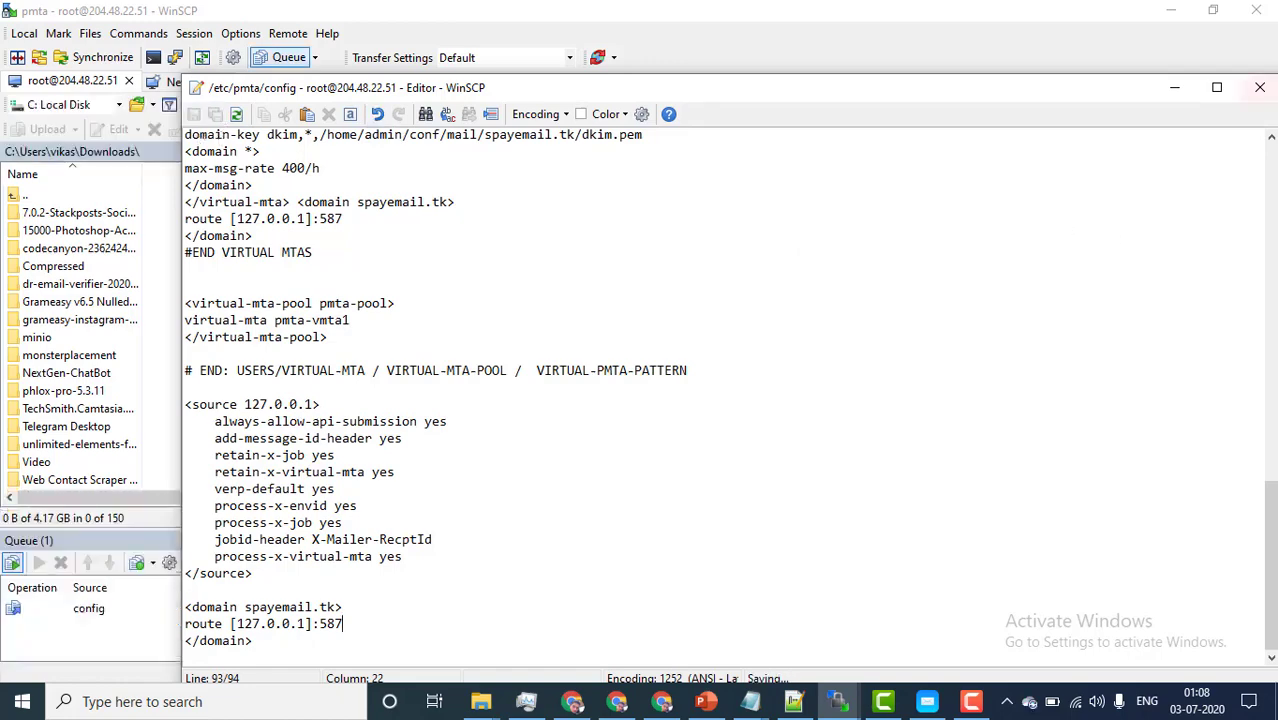
# - Close the editor, launch PuTTY and open an SSH connection to the server IP 204.48.22.51
pyautogui.click(1256, 88)
pyautogui.click(261, 708)
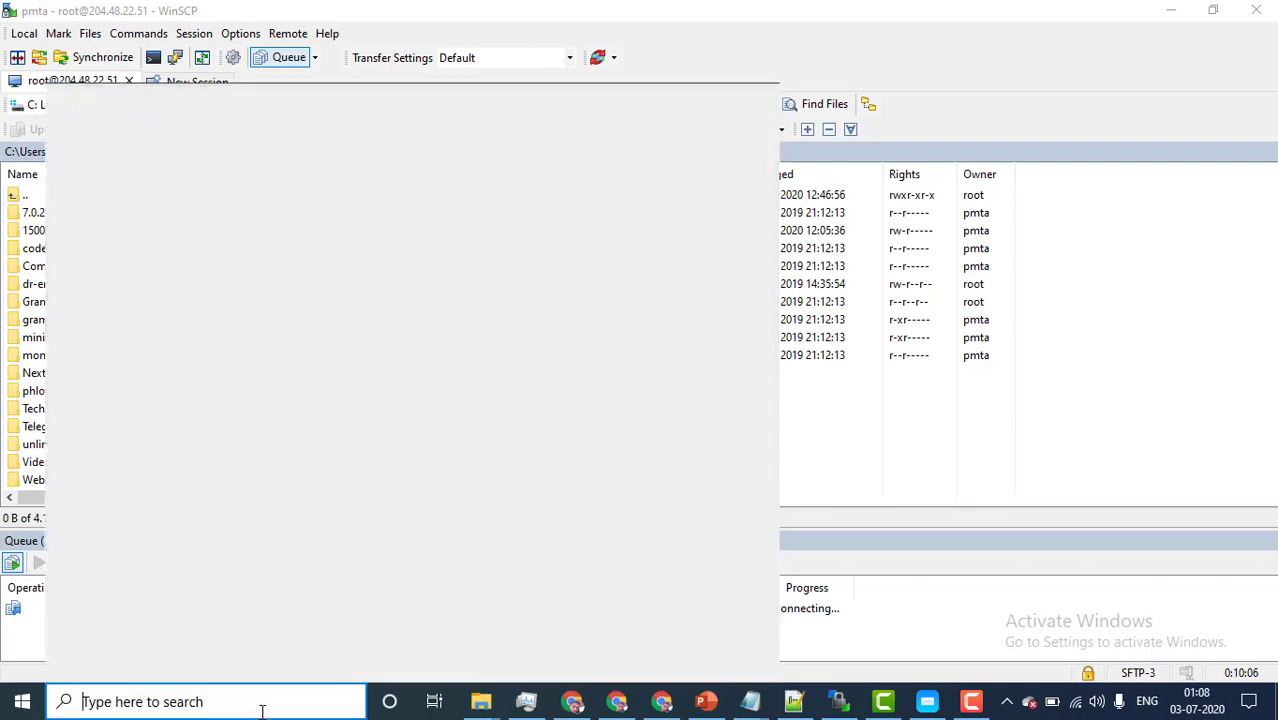
pyautogui.write('p')
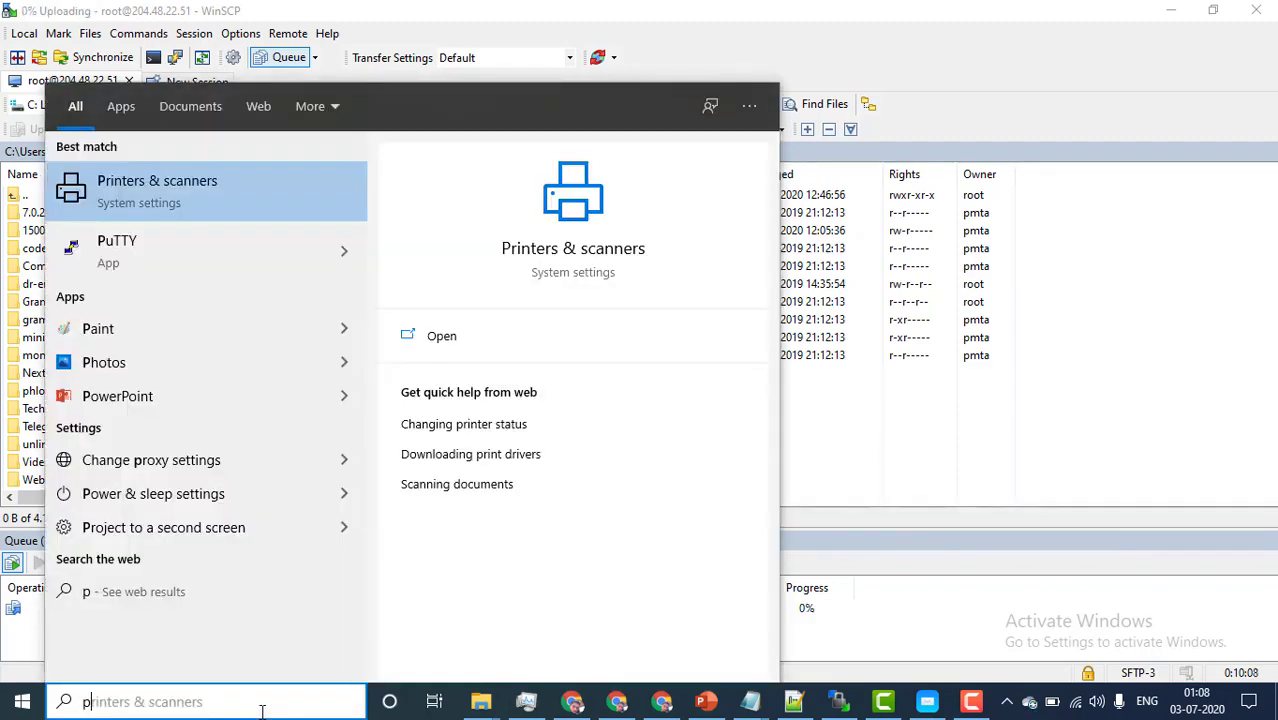
pyautogui.write('utty')
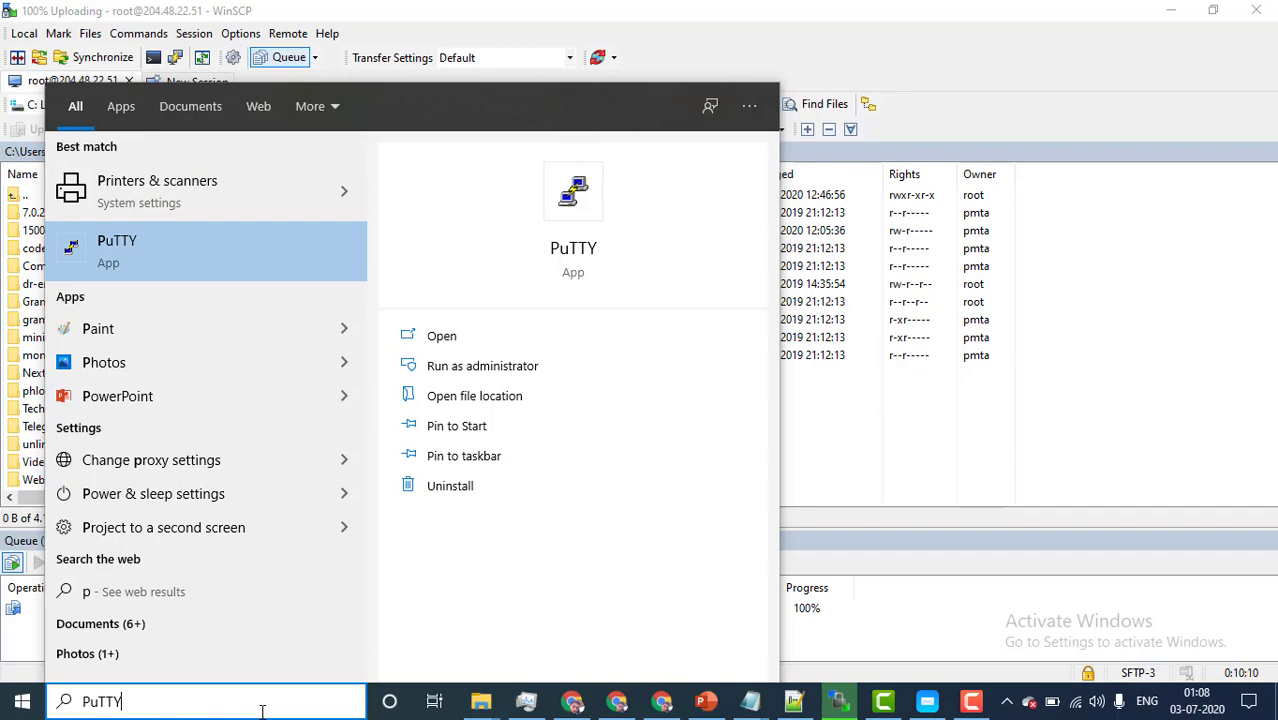
pyautogui.press('Return')
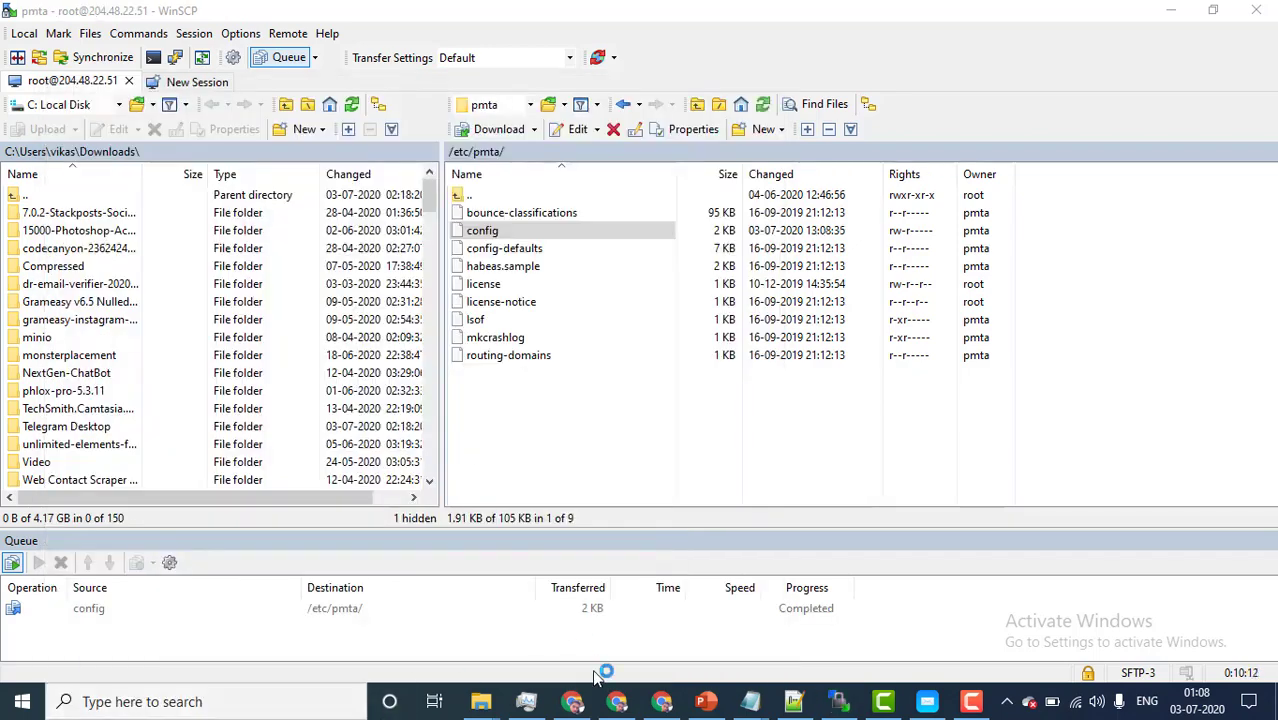
pyautogui.click(604, 703)
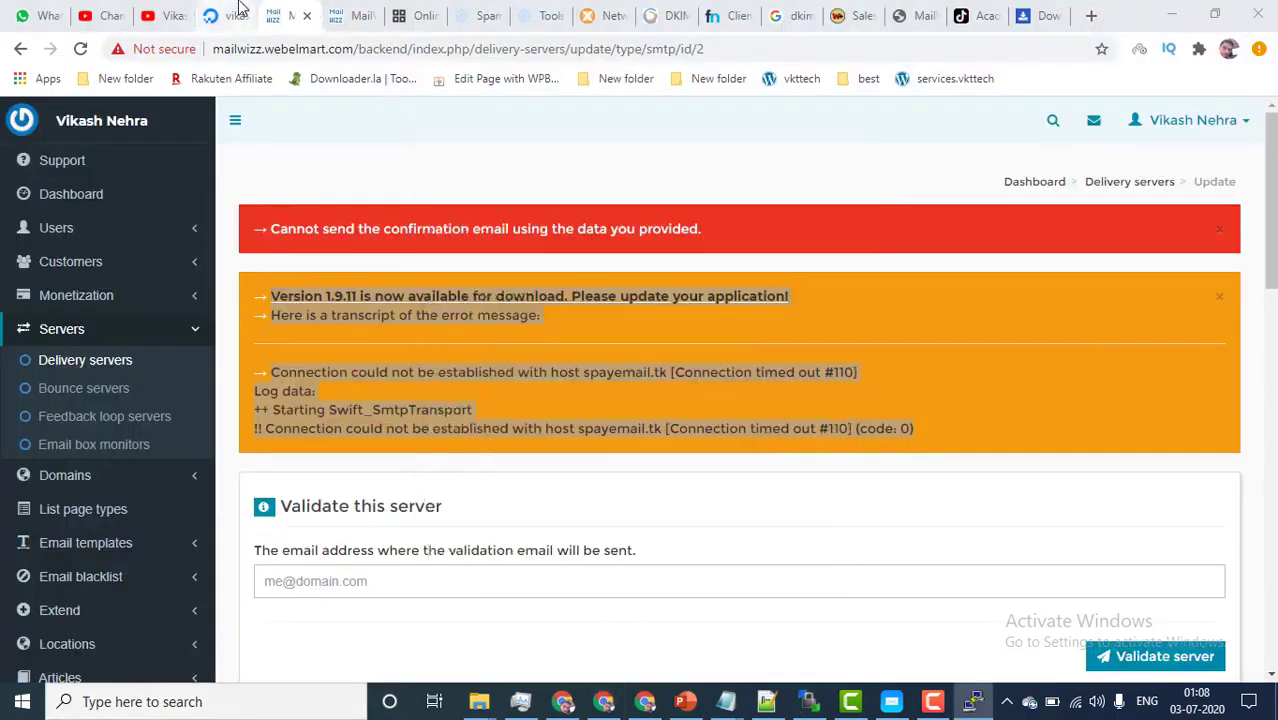
pyautogui.click(226, 15)
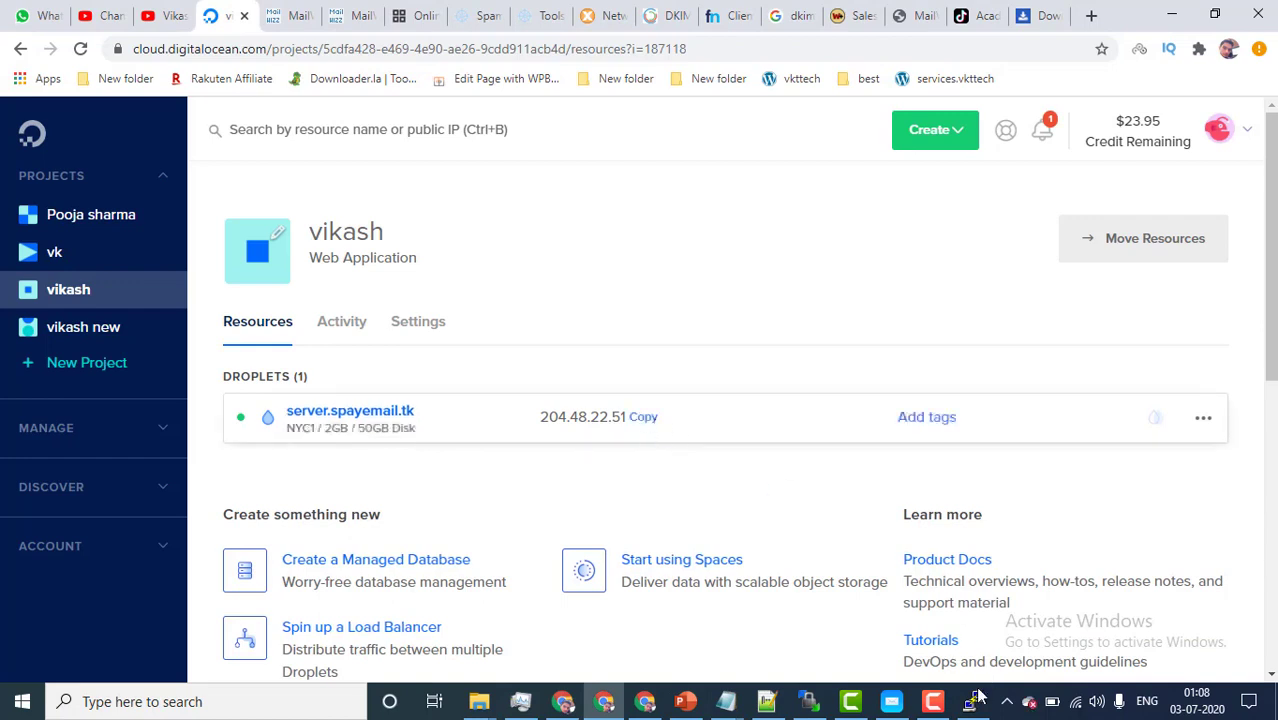
pyautogui.click(971, 701)
pyautogui.write('204.48.22.51')
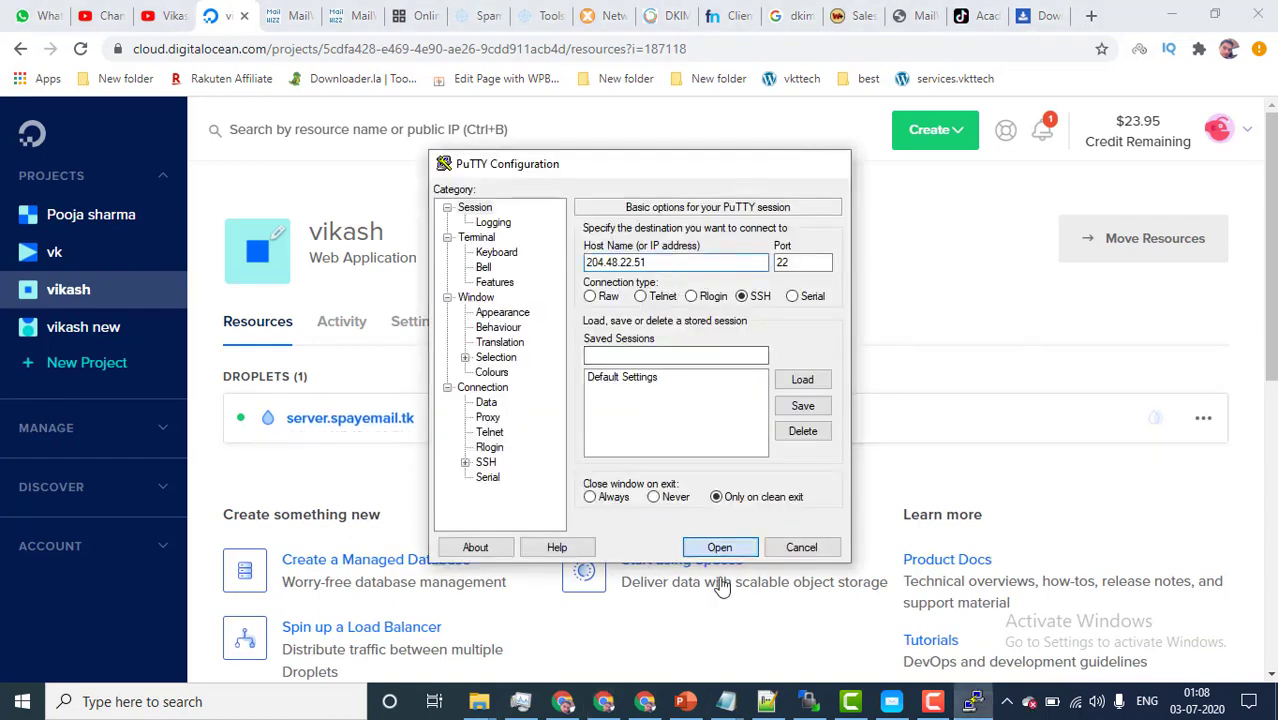
pyautogui.click(719, 547)
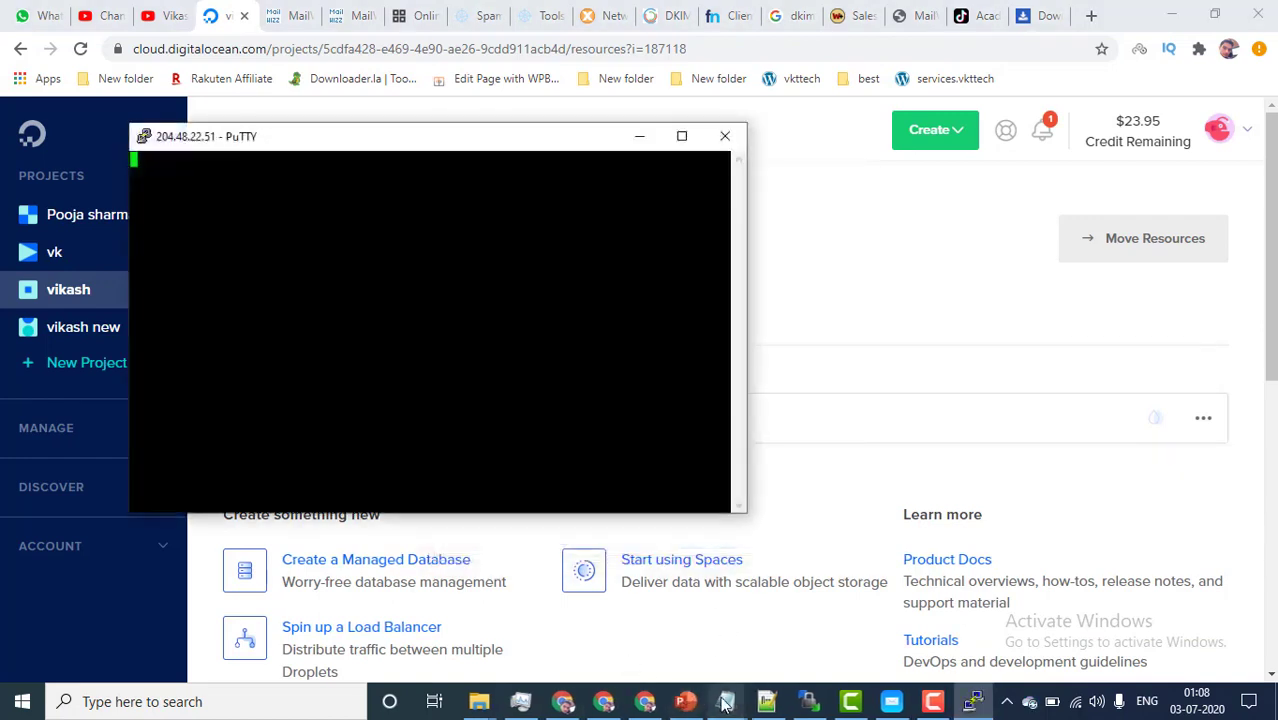
# - Copy the stored root password from the Notepad notes
pyautogui.click(539, 645)
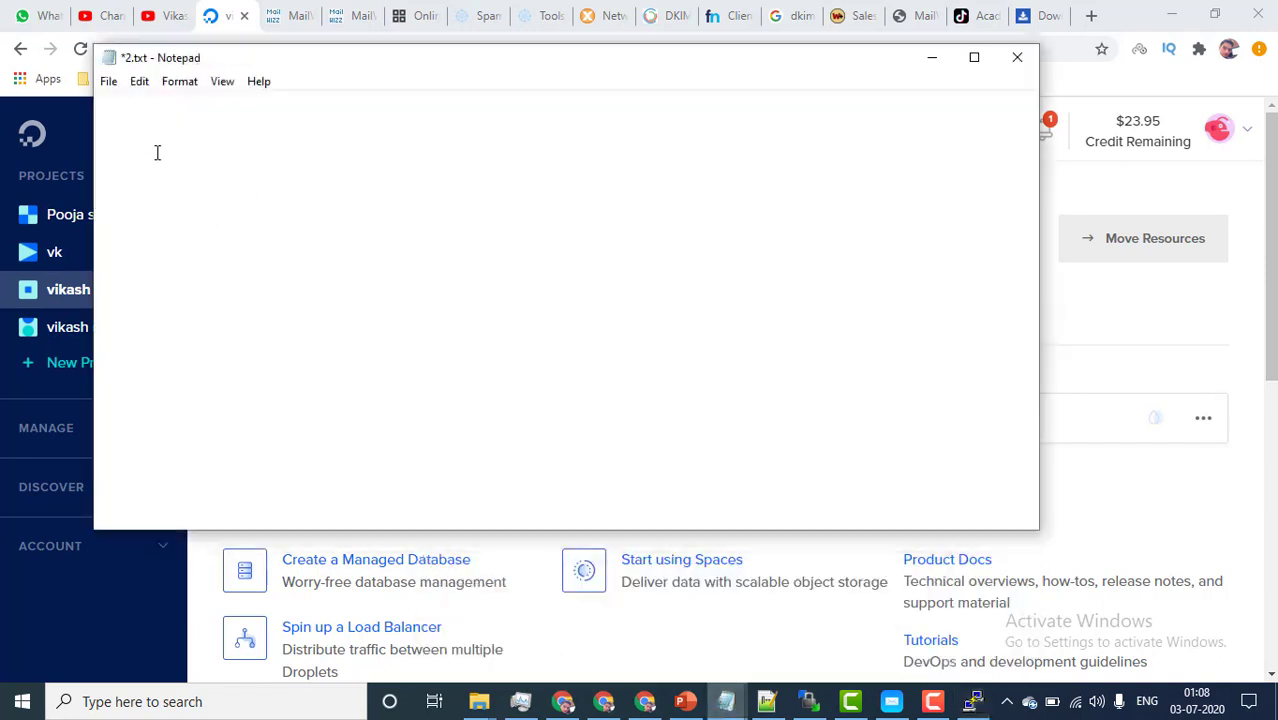
pyautogui.doubleClick(249, 140)
pyautogui.rightClick(229, 127)
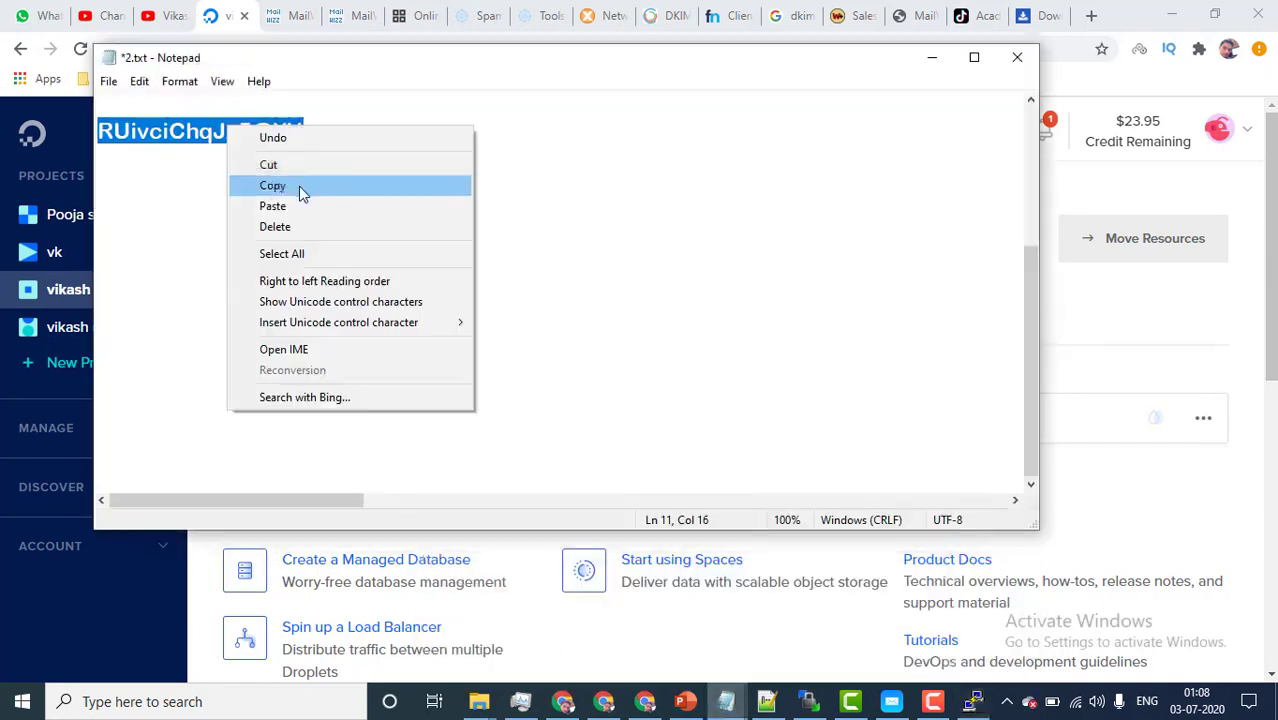
pyautogui.click(299, 187)
pyautogui.click(933, 58)
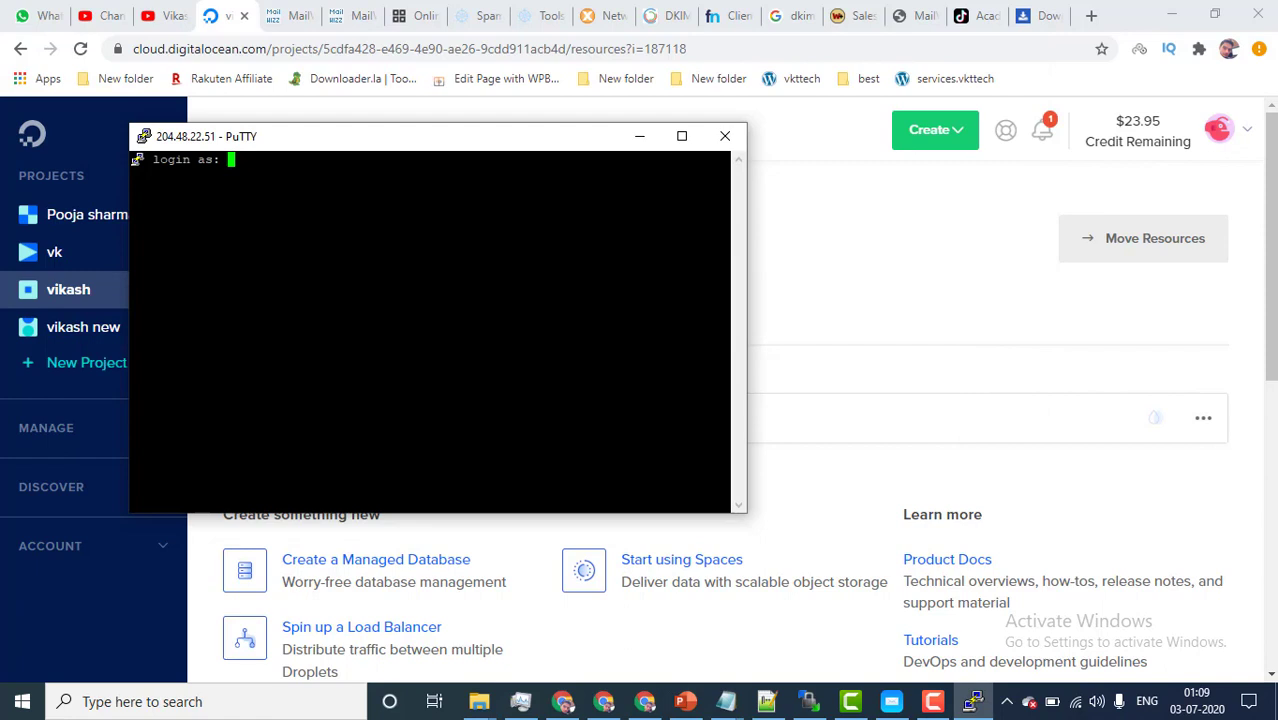
# - Log in to the server as root with the copied password
pyautogui.write('root')
pyautogui.press('Return')
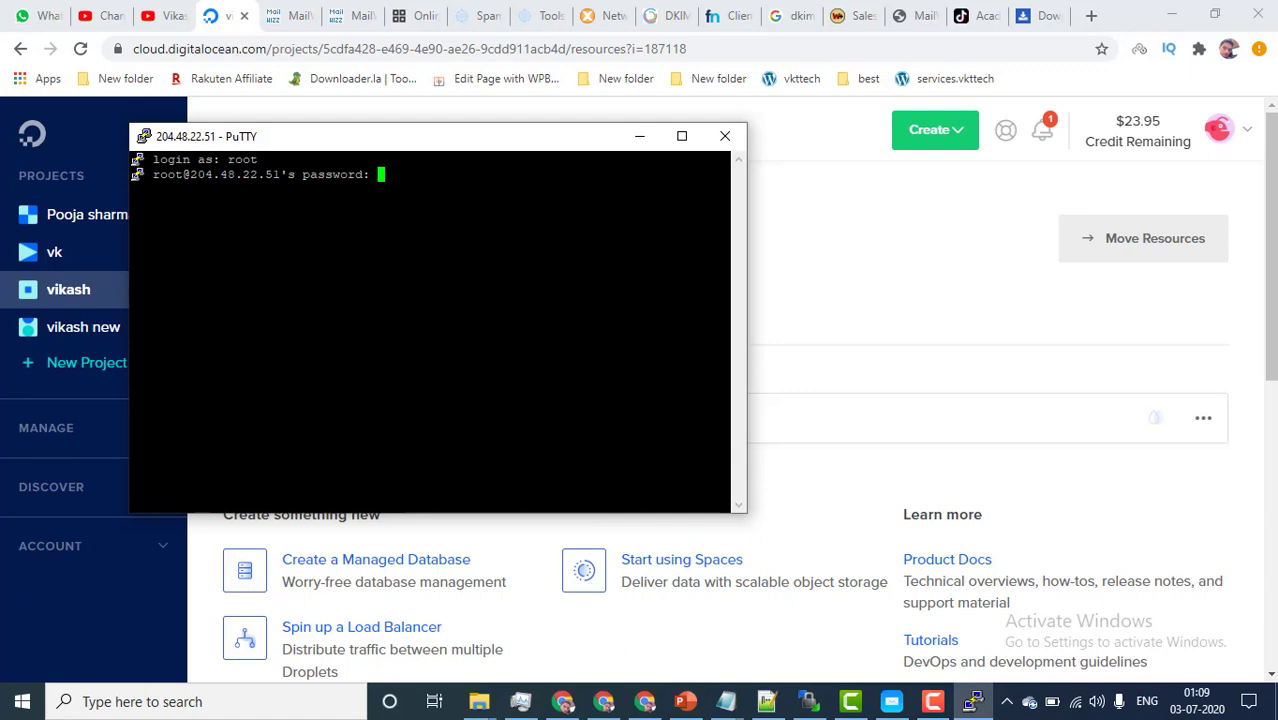
pyautogui.press('Return')
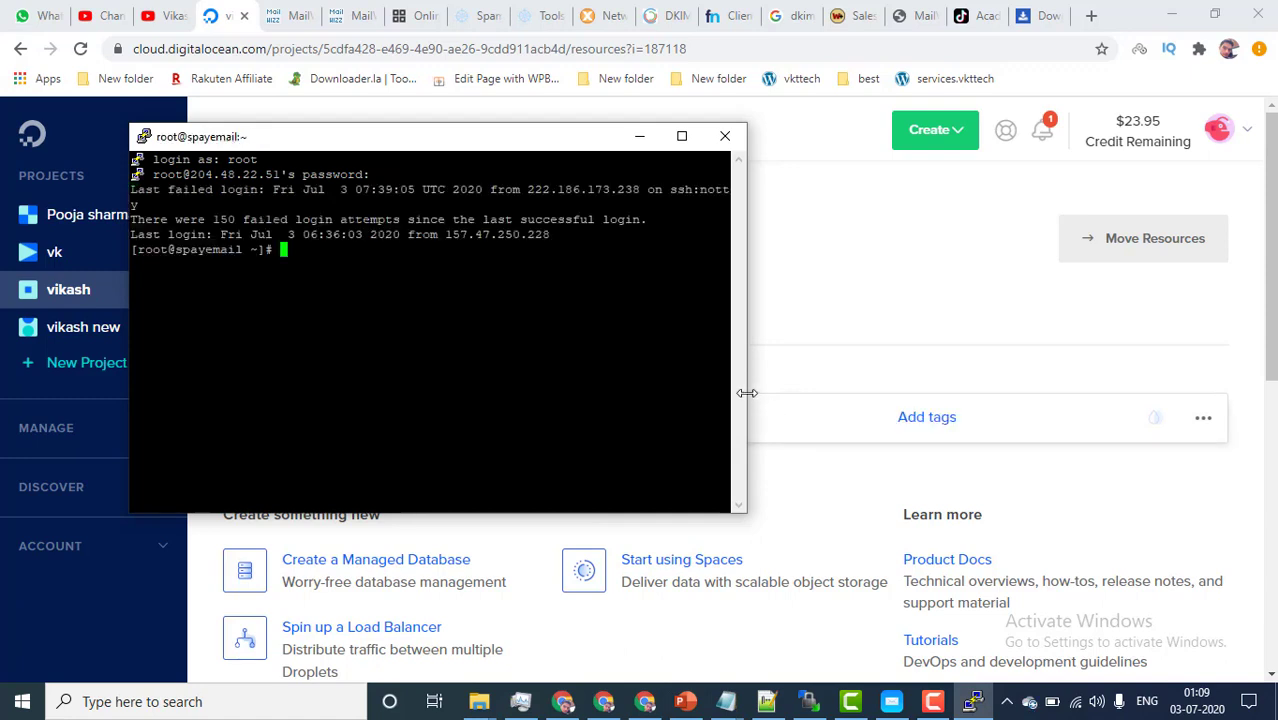
# - Copy the 'service pmta restart' command from the notes into the 2.txt notes file
pyautogui.click(726, 701)
pyautogui.click(643, 670)
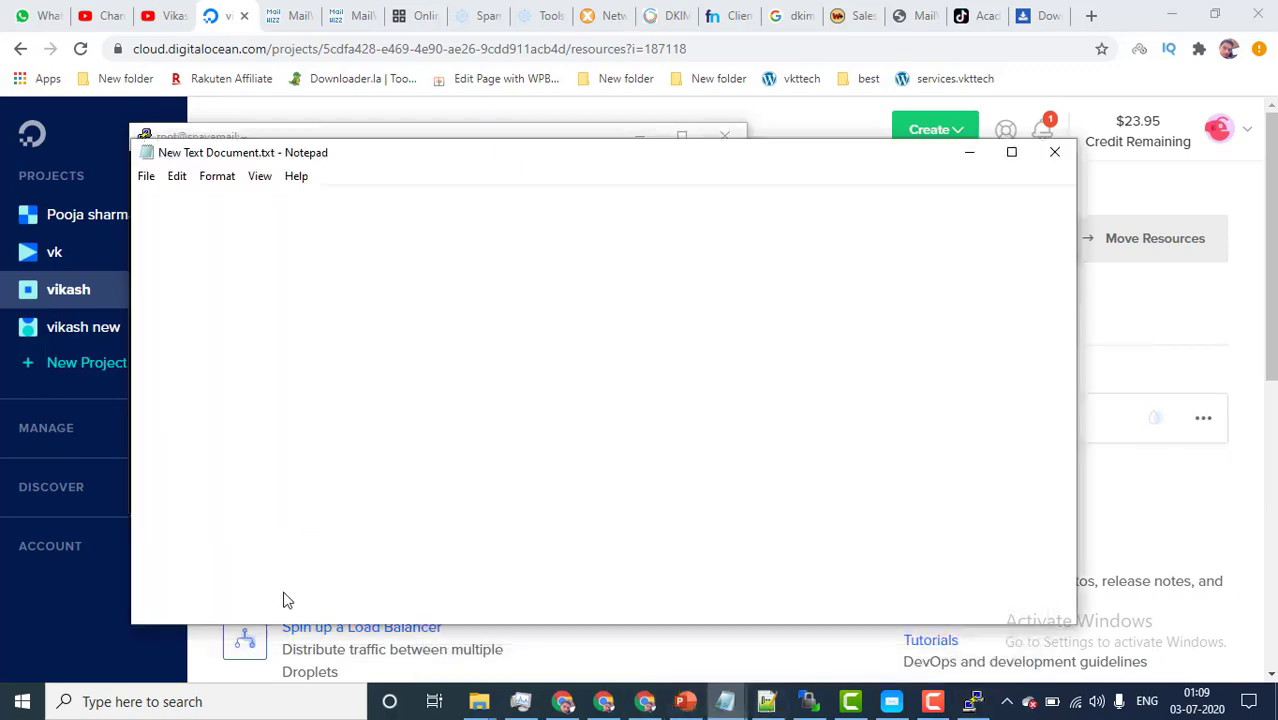
pyautogui.rightClick(295, 556)
pyautogui.click(345, 333)
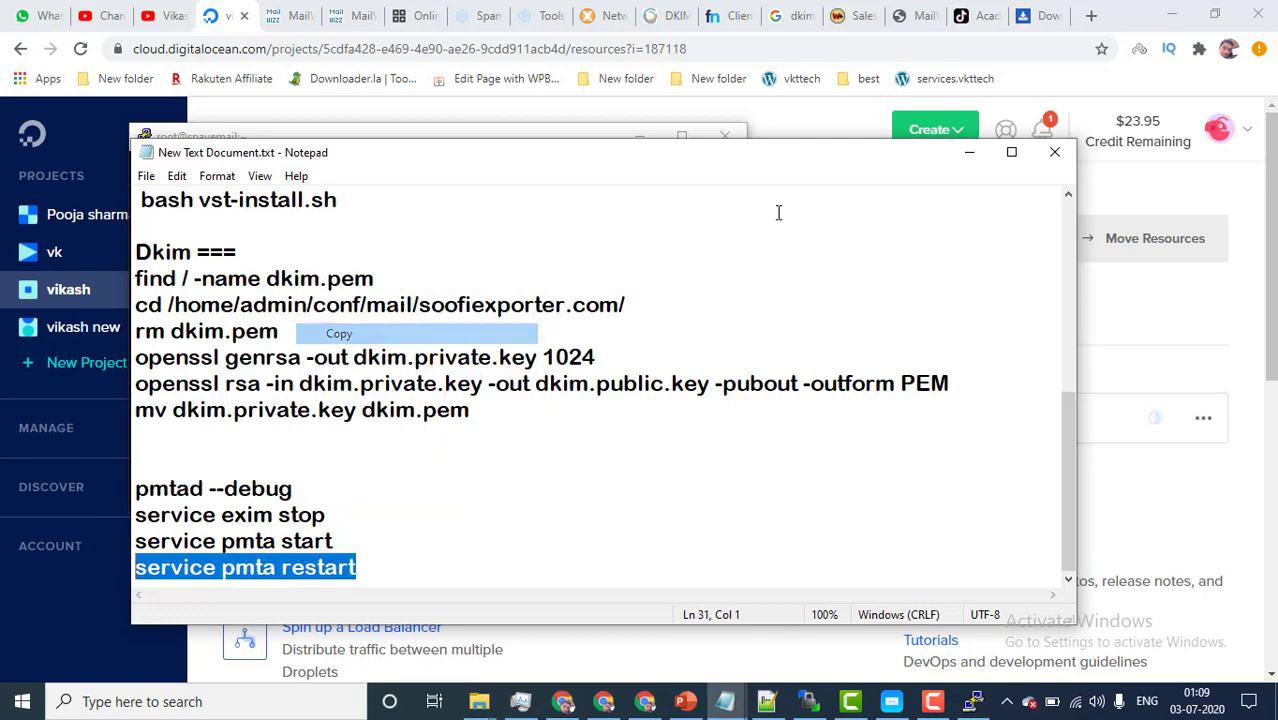
pyautogui.click(967, 153)
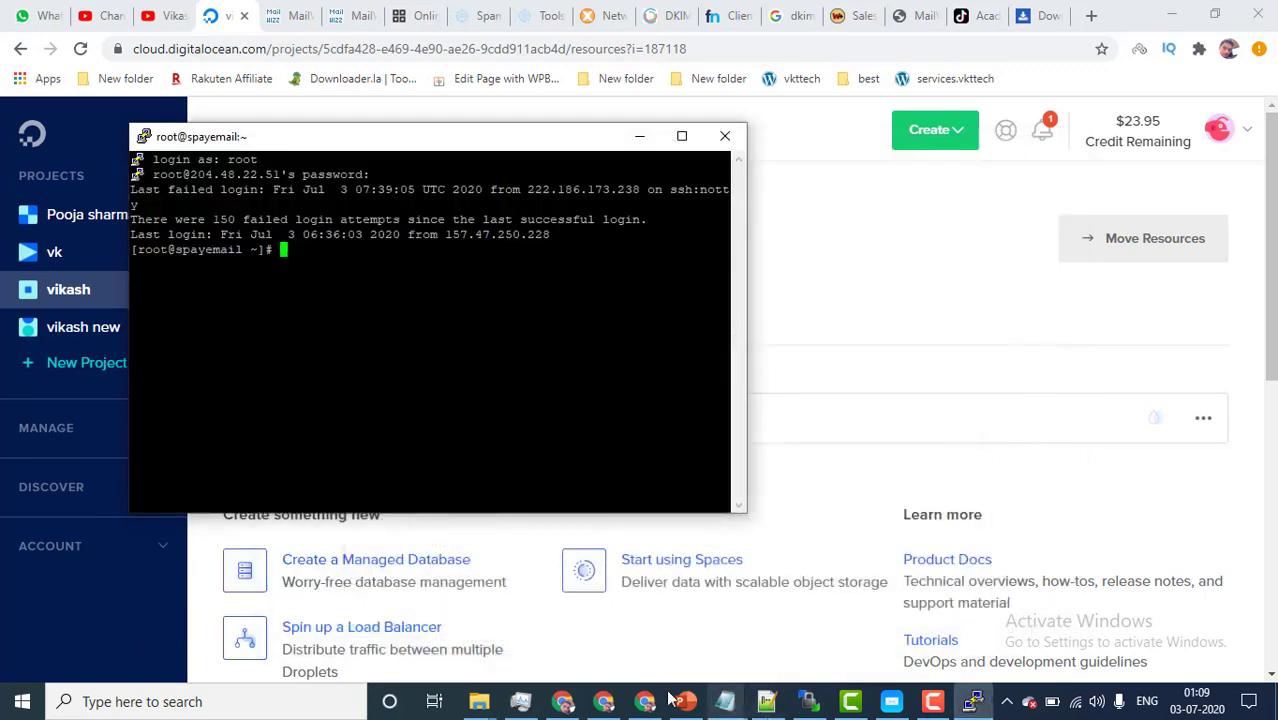
pyautogui.click(726, 701)
pyautogui.click(480, 620)
pyautogui.click(596, 304)
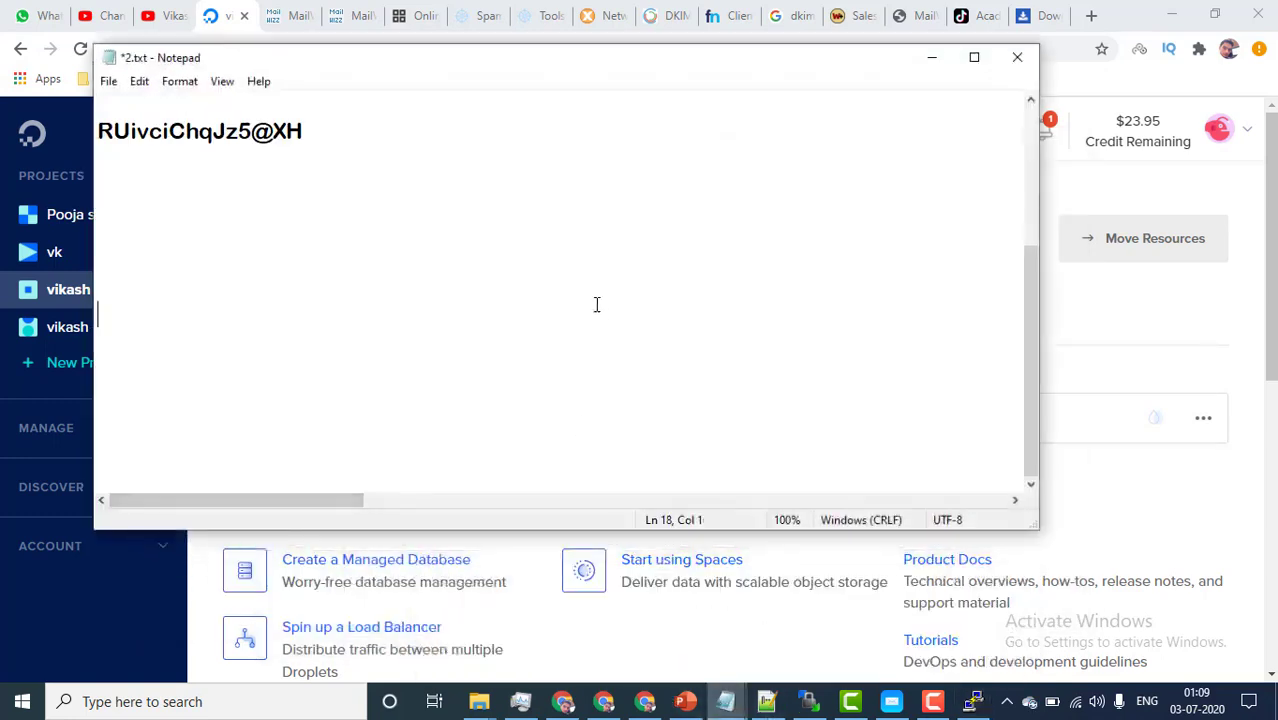
pyautogui.hotkey('ctrl', 'v')
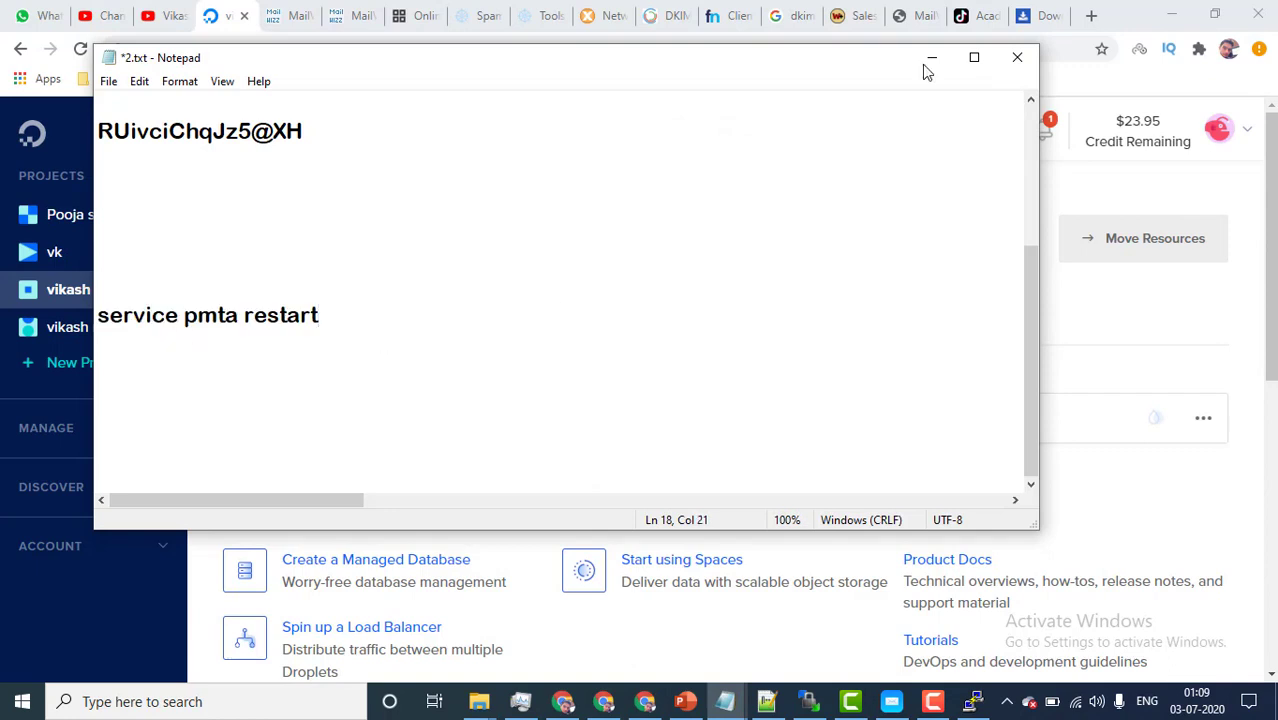
# - Run 'service pmta restart' in PuTTY so PowerMTA restarts with OK
pyautogui.click(931, 59)
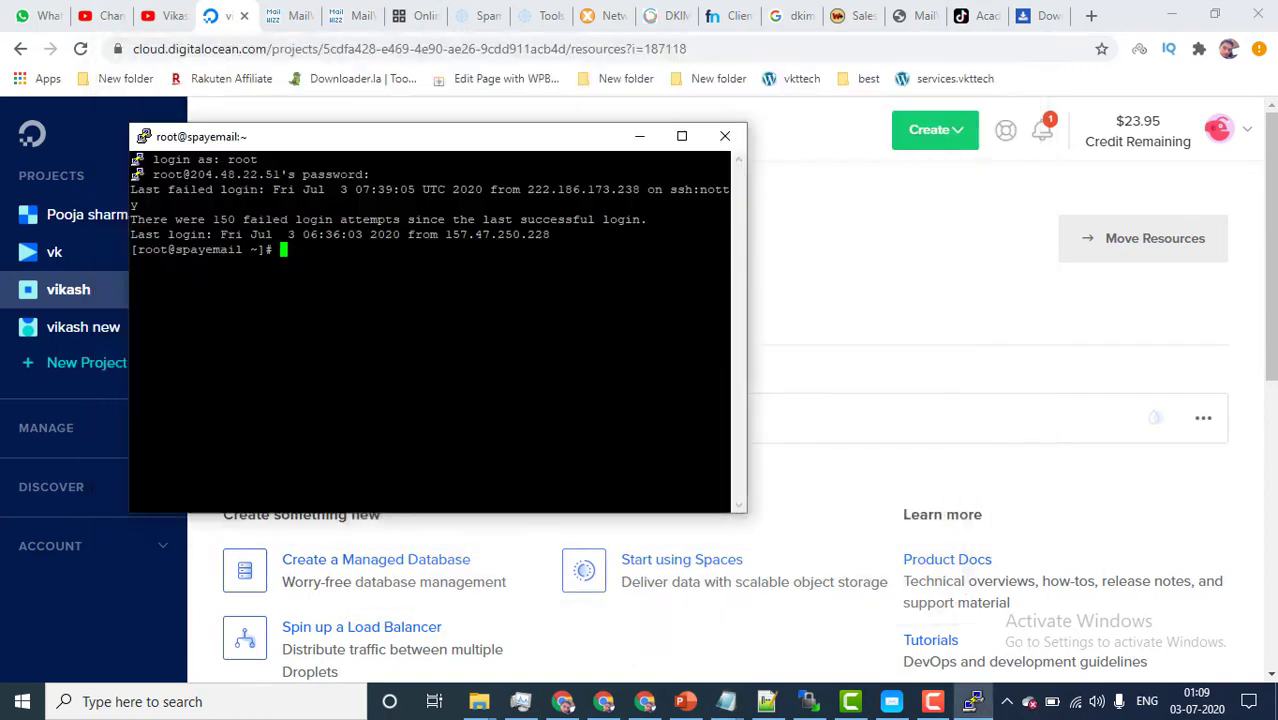
pyautogui.press('shift+Insert')
pyautogui.press('Return')
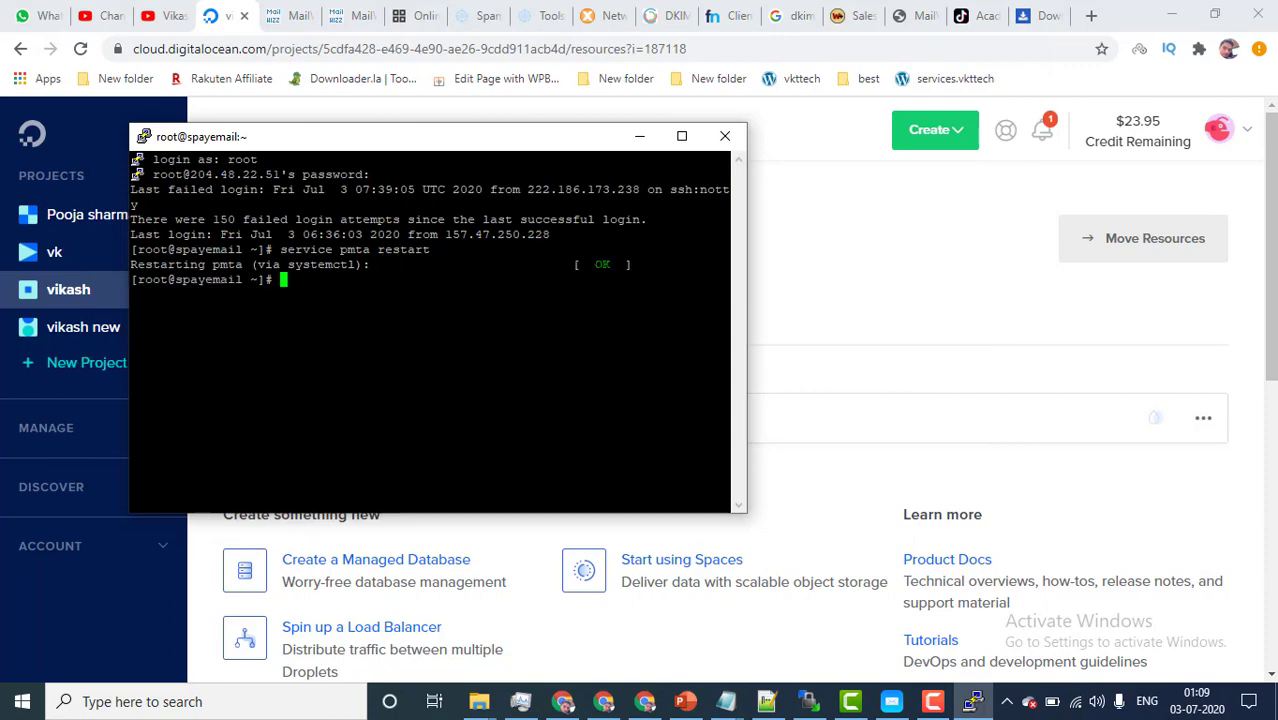
pyautogui.click(940, 292)
pyautogui.click(412, 15)
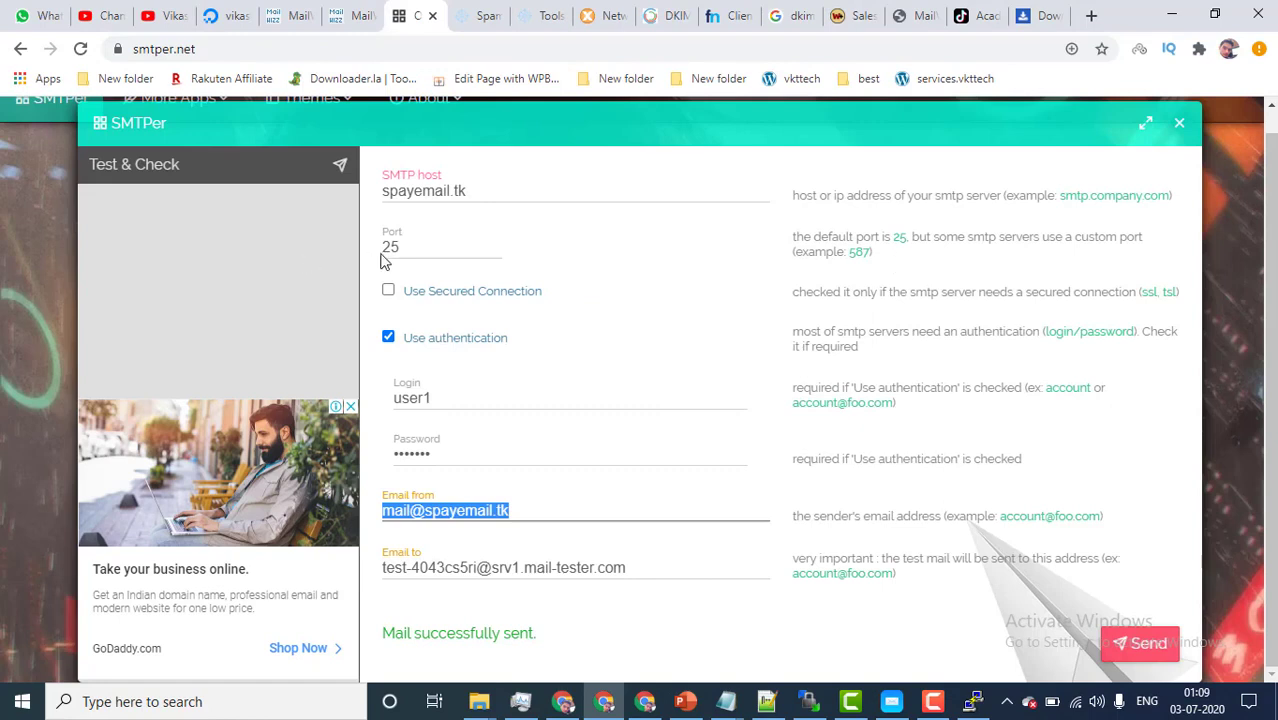
# - Replace SMTPer's port 25 with 587 and send the test mail again
pyautogui.moveTo(408, 248); pyautogui.dragTo(381, 252)
pyautogui.click(700, 245)
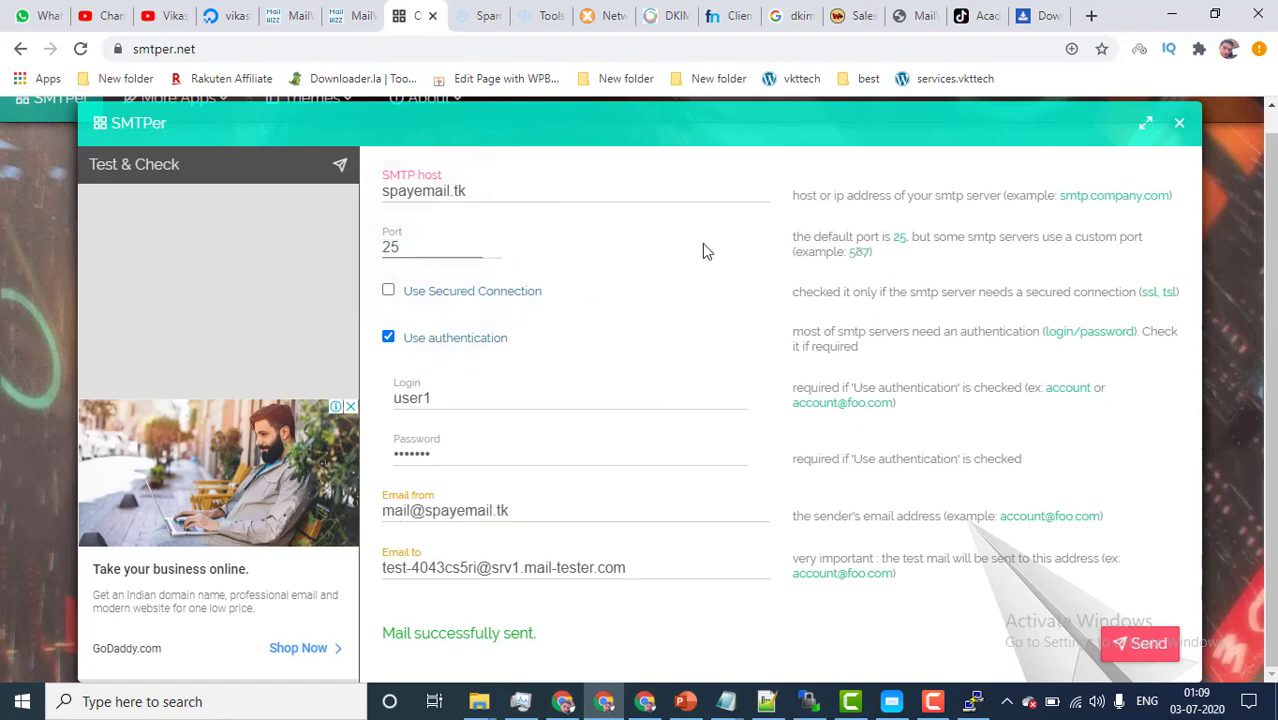
pyautogui.doubleClick(856, 254)
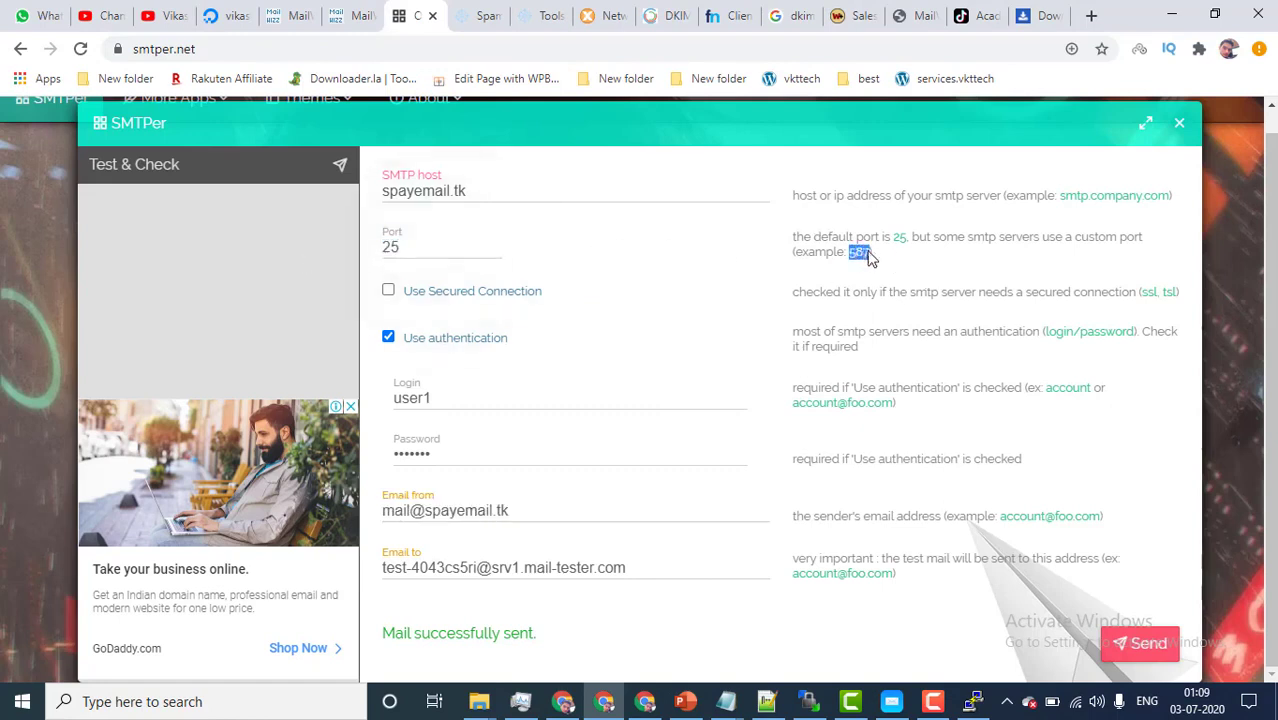
pyautogui.doubleClick(440, 248)
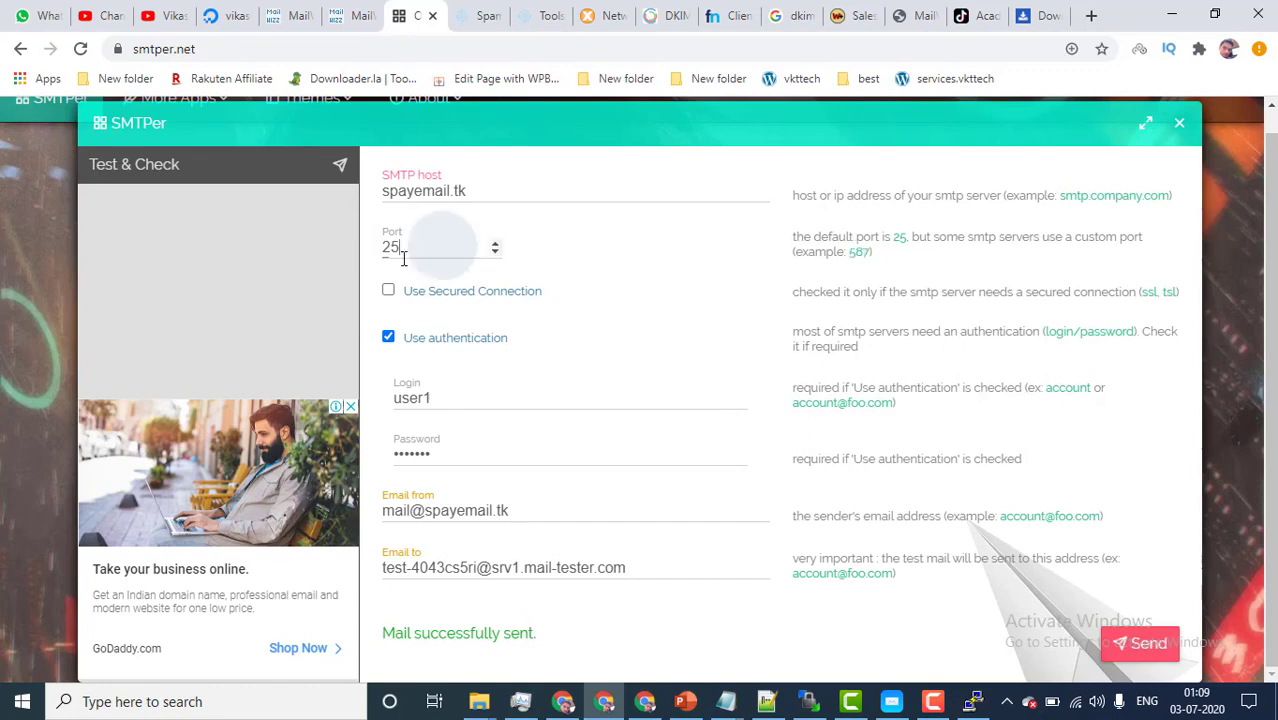
pyautogui.hotkey('ctrl', 'v')
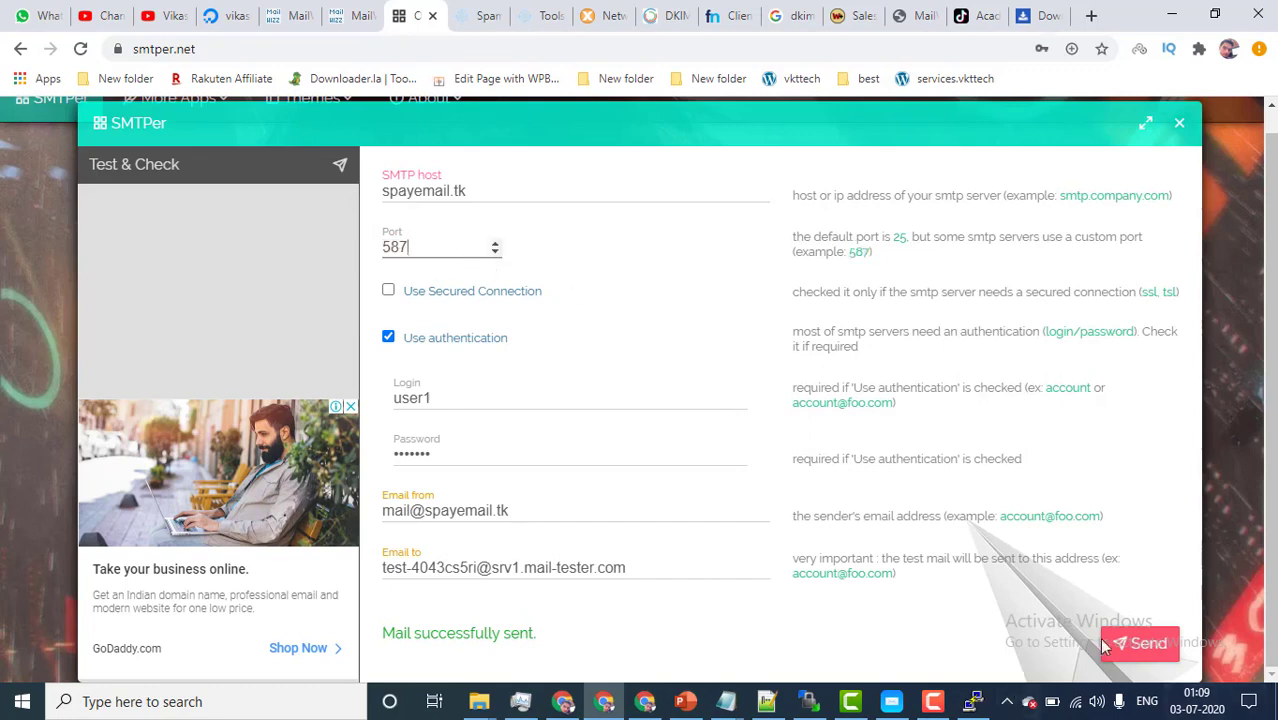
pyautogui.click(1136, 651)
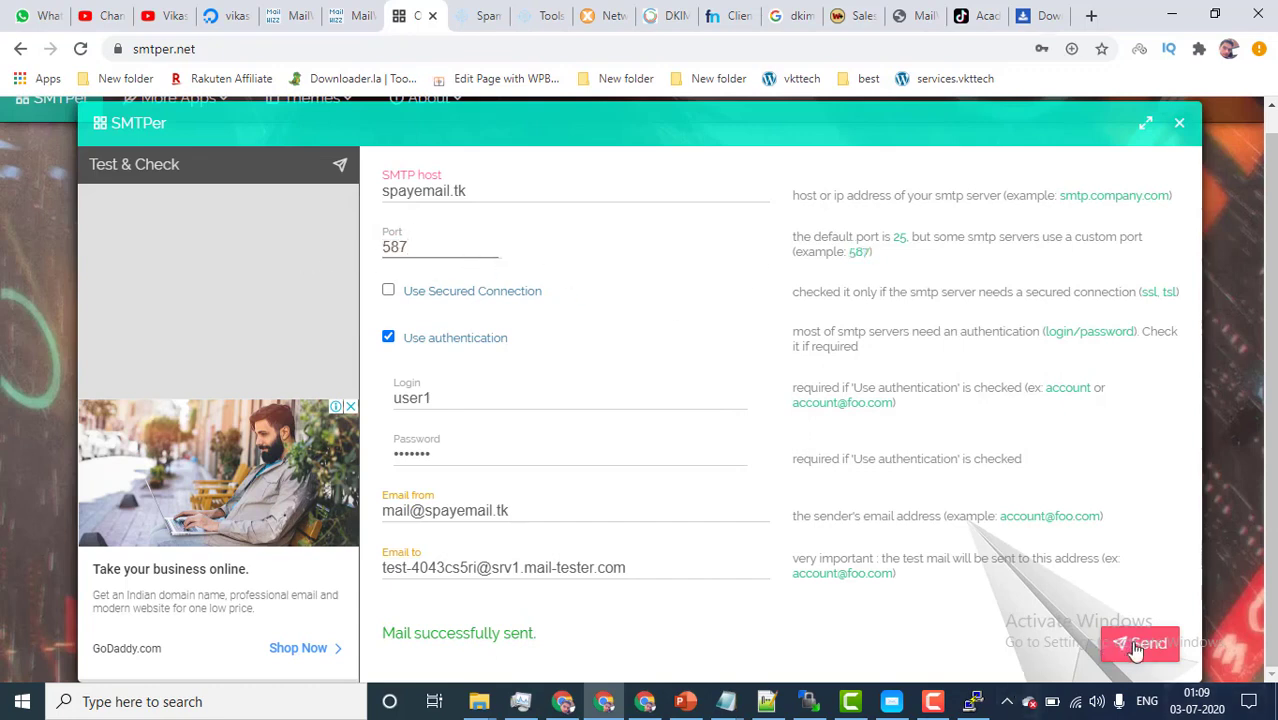
# - Resend the SMTPer test, confirm 'Mail successfully sent', then return to the MailWizz delivery server form
pyautogui.click(1072, 652)
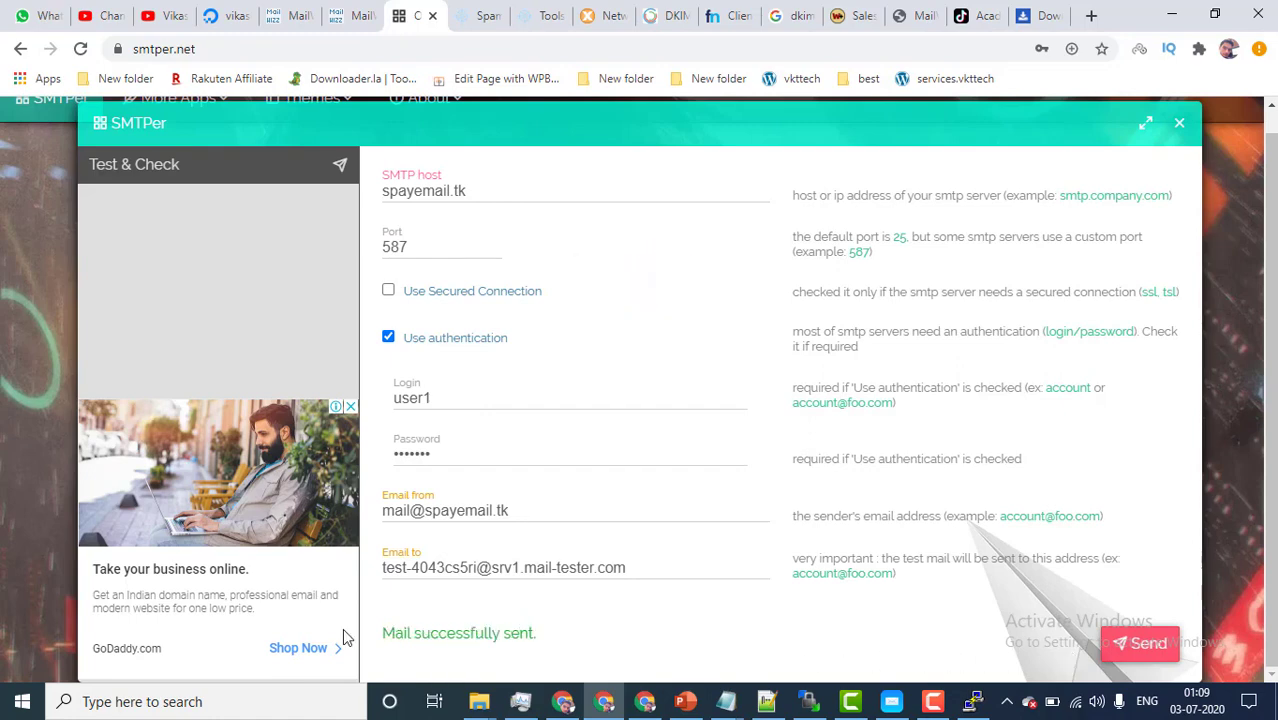
pyautogui.moveTo(386, 636); pyautogui.dragTo(559, 634)
pyautogui.click(280, 15)
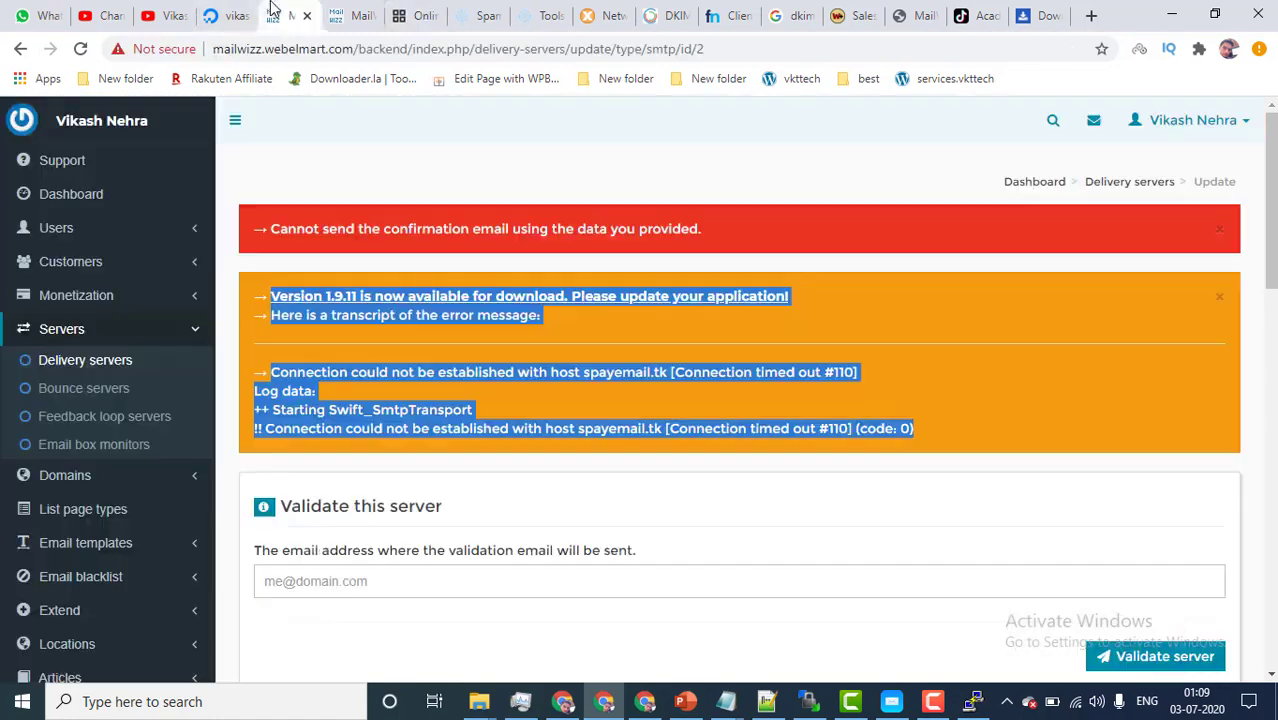
pyautogui.click(418, 335)
pyautogui.scroll(-2, 551, 340)
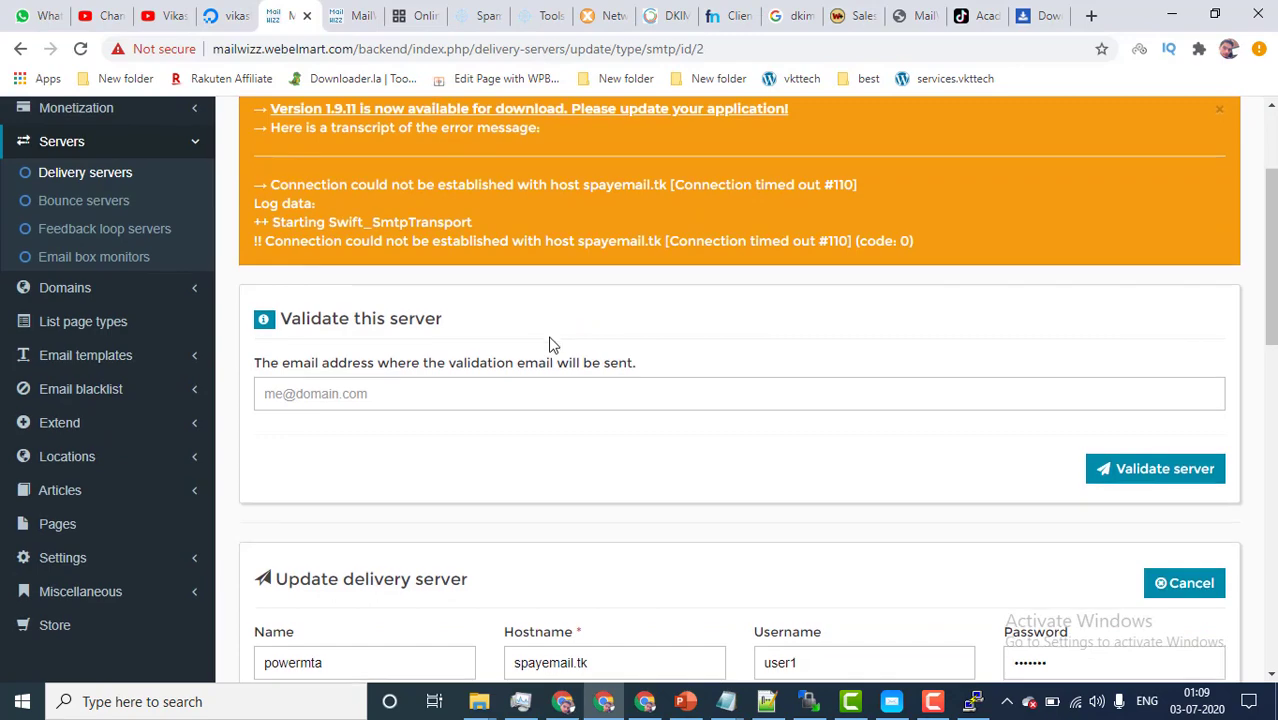
pyautogui.scroll(-3, 551, 340)
# - Set the powermta delivery server port to 587 and save the changes
pyautogui.moveTo(312, 452); pyautogui.dragTo(238, 460)
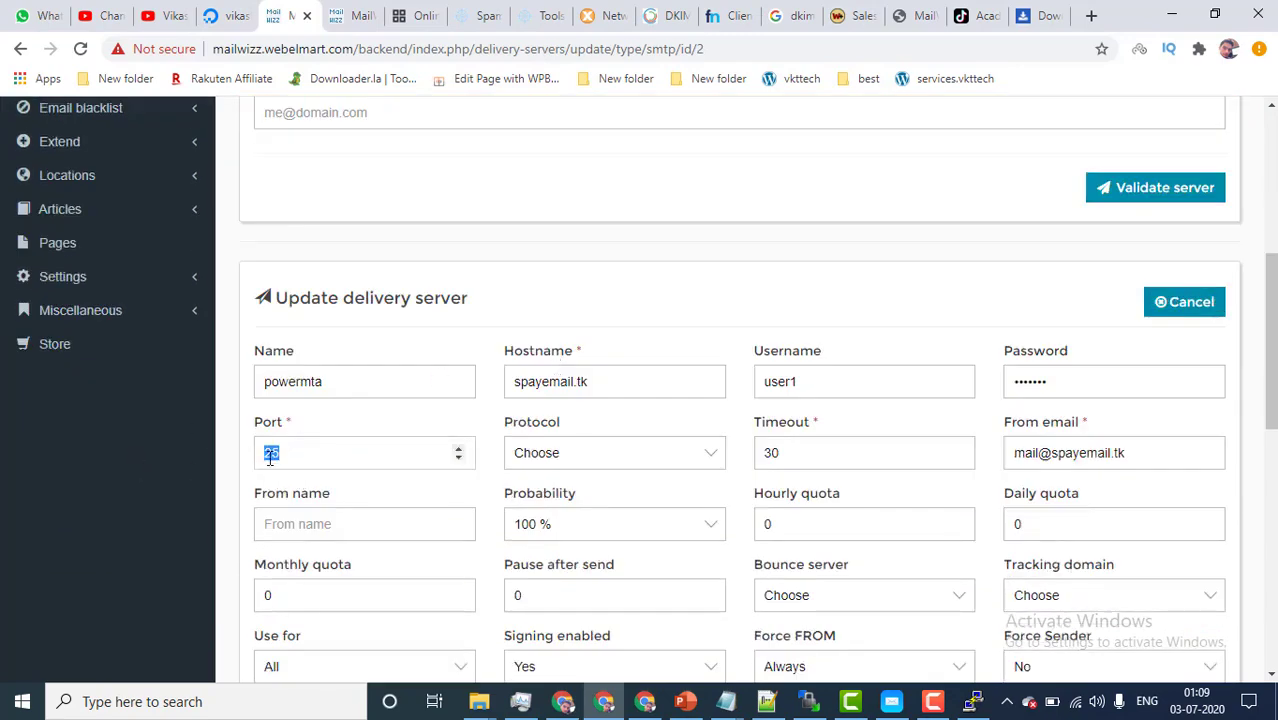
pyautogui.write('587')
pyautogui.moveTo(1268, 366); pyautogui.dragTo(1268, 542)
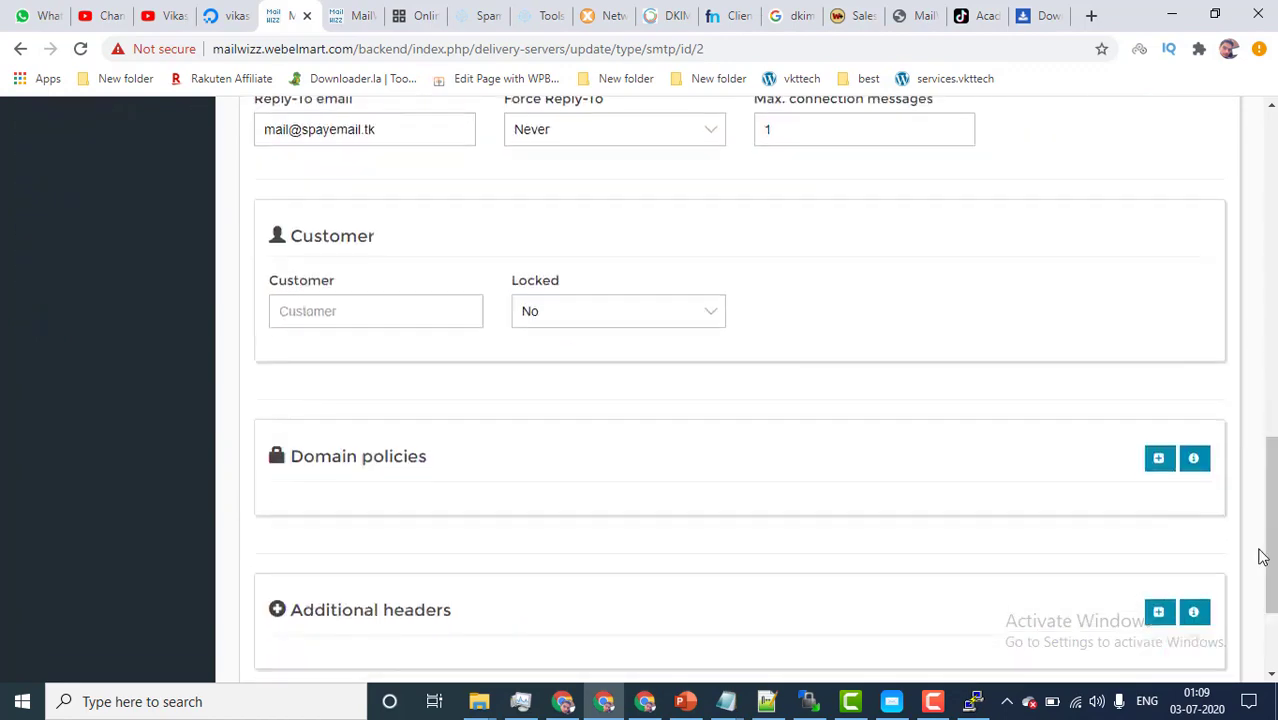
pyautogui.scroll(-2, 1262, 557)
pyautogui.click(1133, 562)
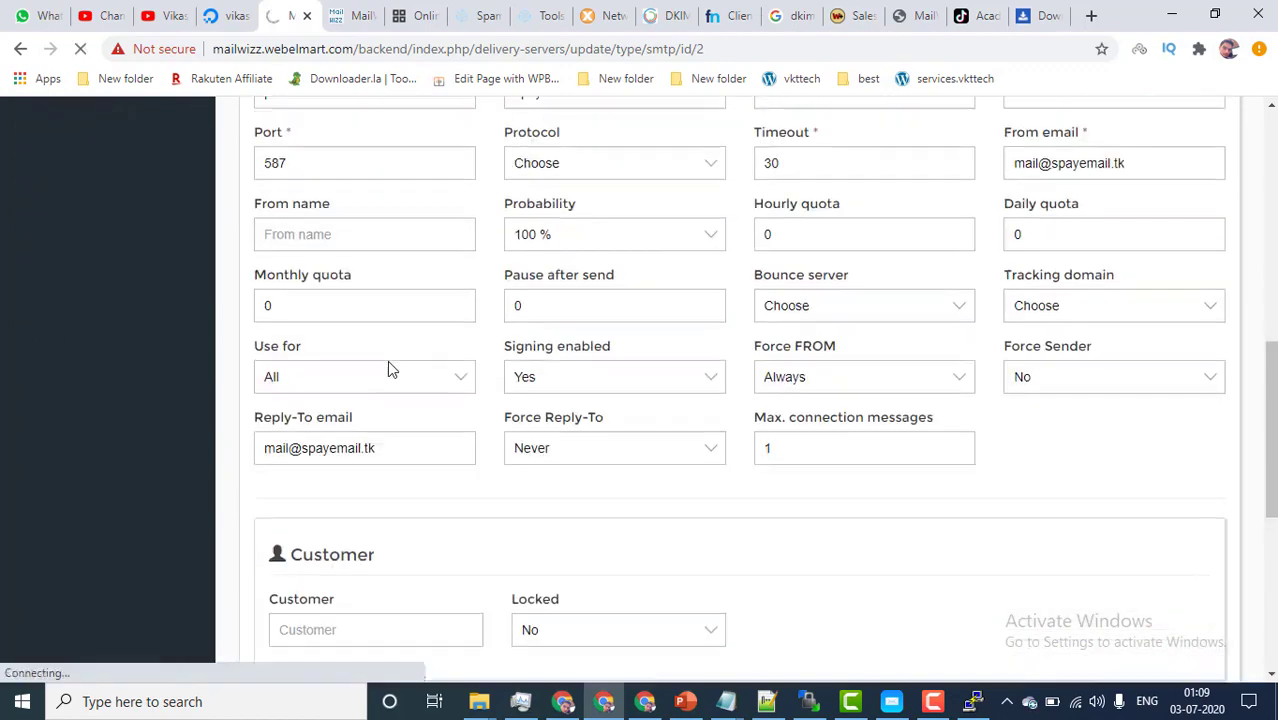
pyautogui.scroll(5, 461, 296)
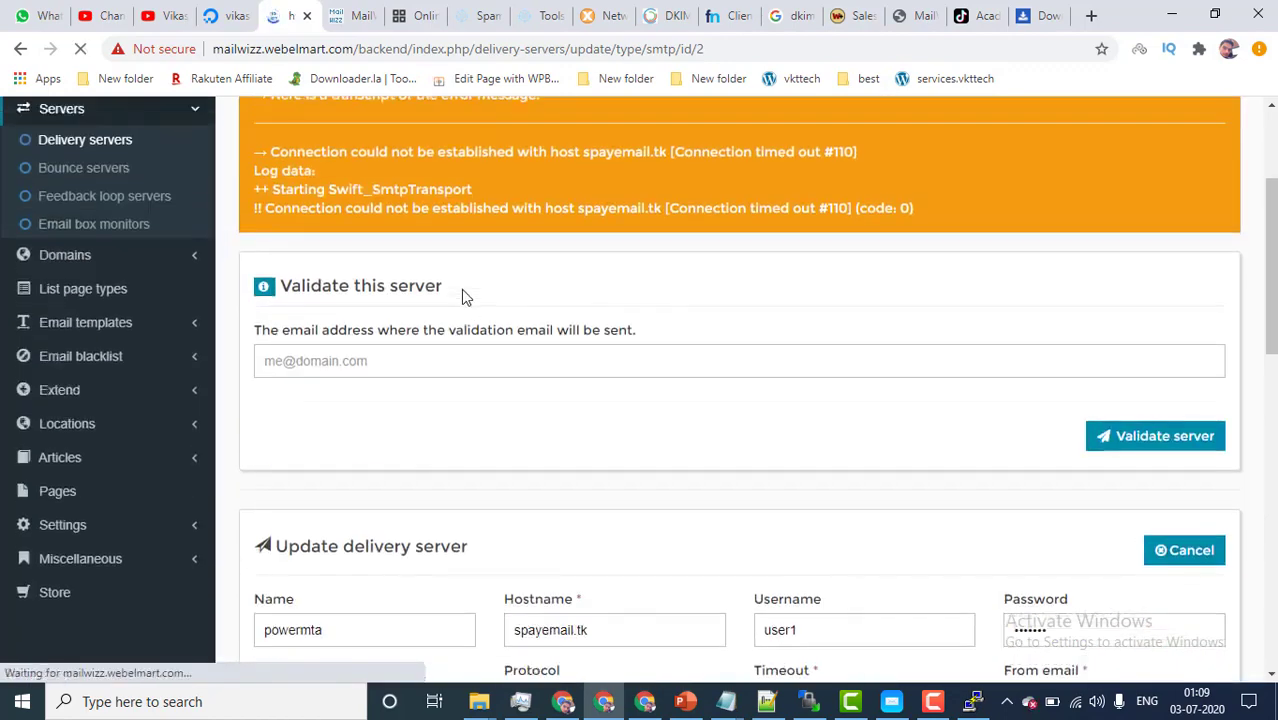
# - Enter the validation e-mail address and send the powermta server's validation email
pyautogui.scroll(-1, 323, 393)
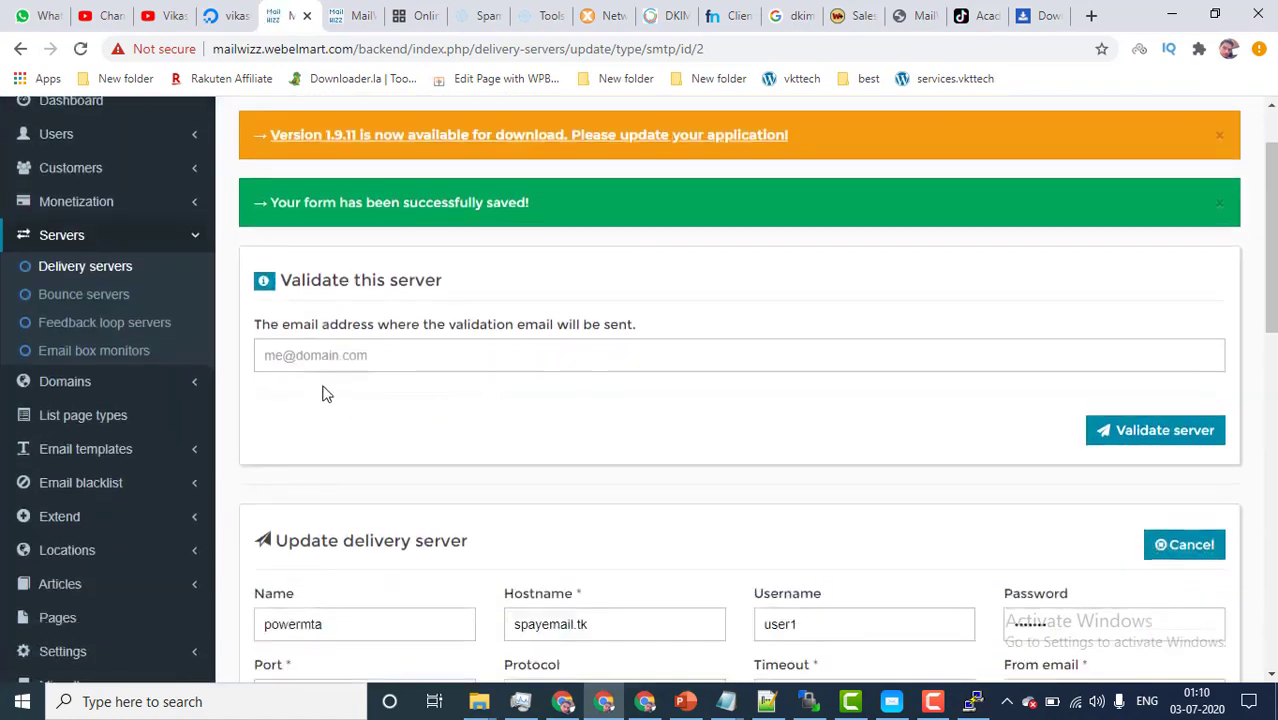
pyautogui.click(354, 357)
pyautogui.click(332, 394)
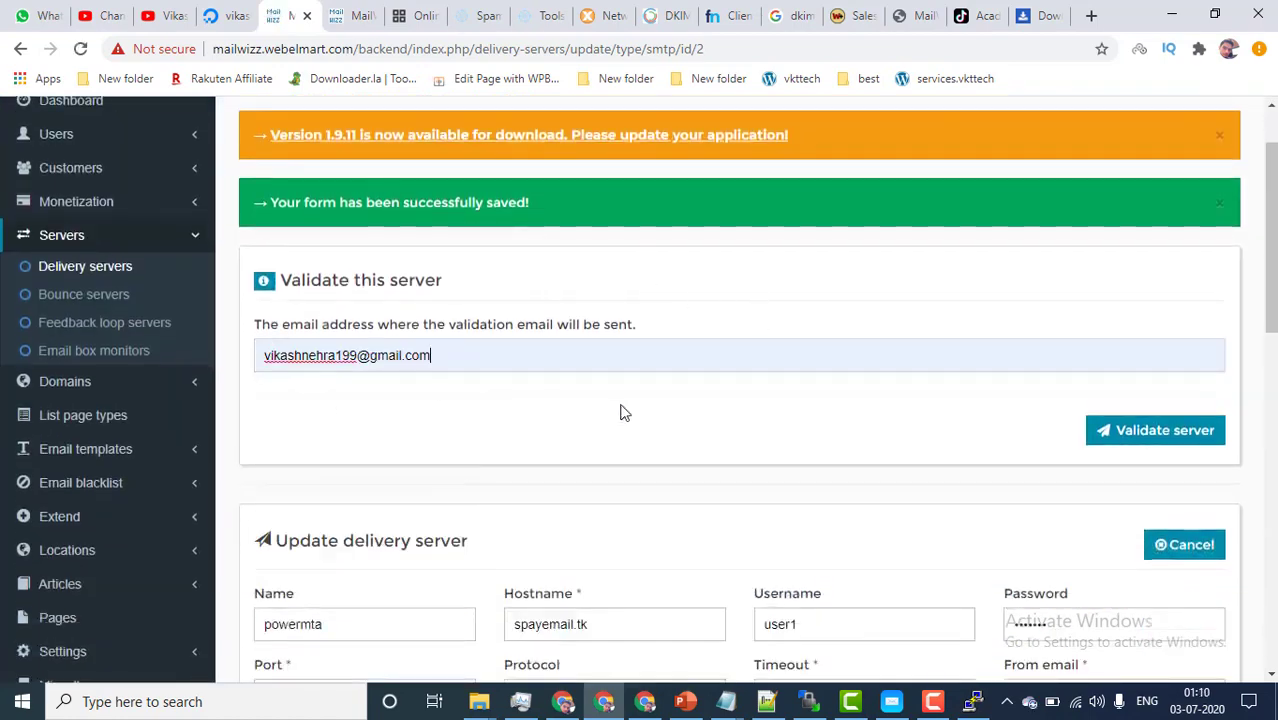
pyautogui.click(1160, 430)
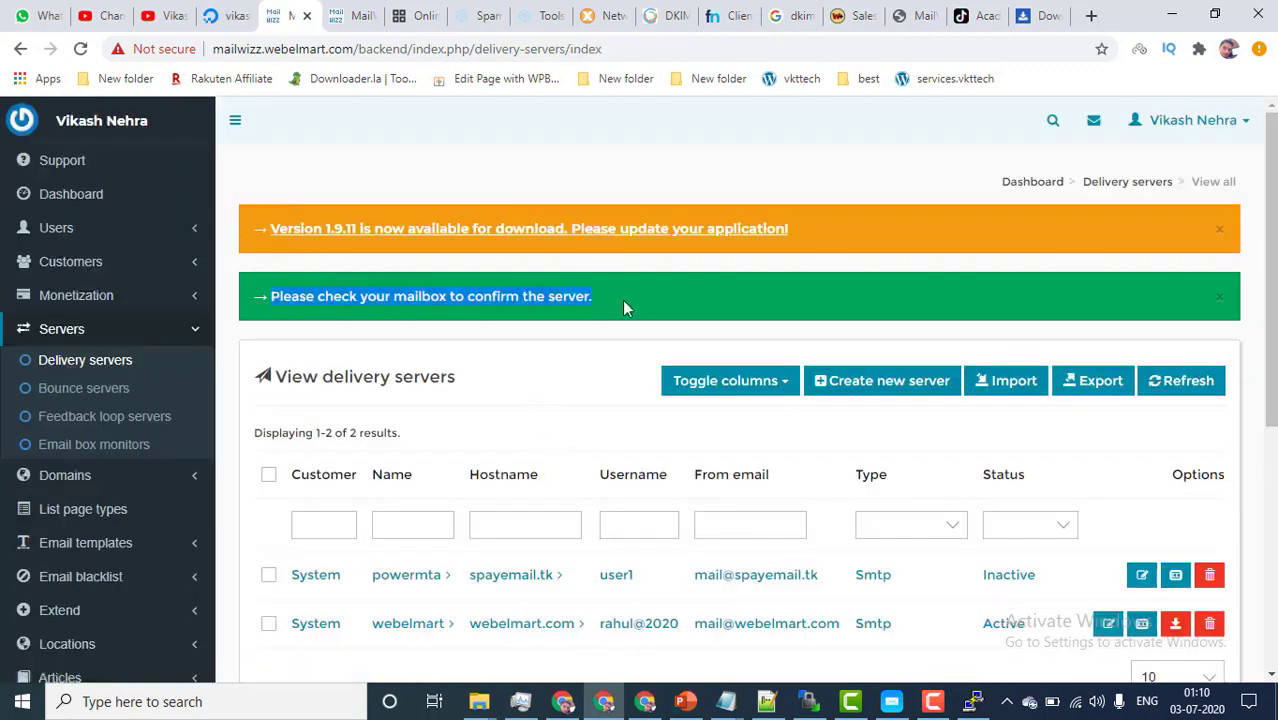
pyautogui.scroll(-2, 621, 318)
pyautogui.scroll(2, 448, 522)
pyautogui.click(533, 187)
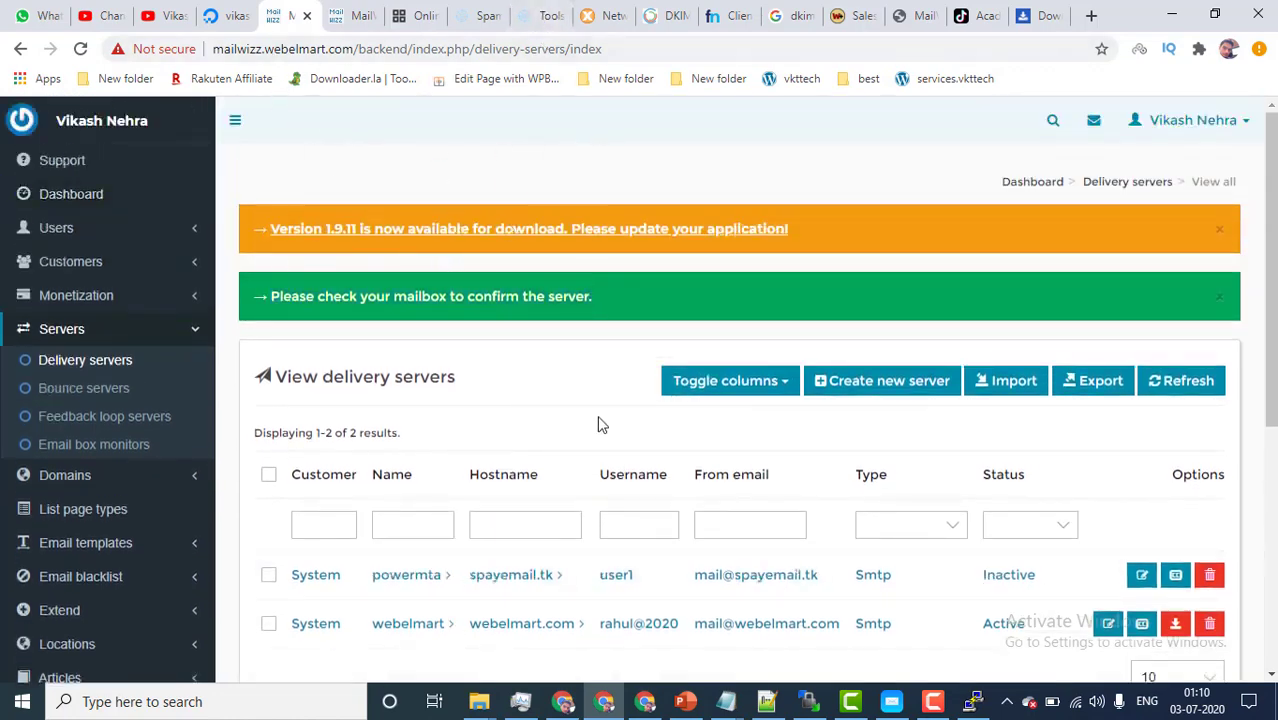
pyautogui.scroll(-1, 597, 424)
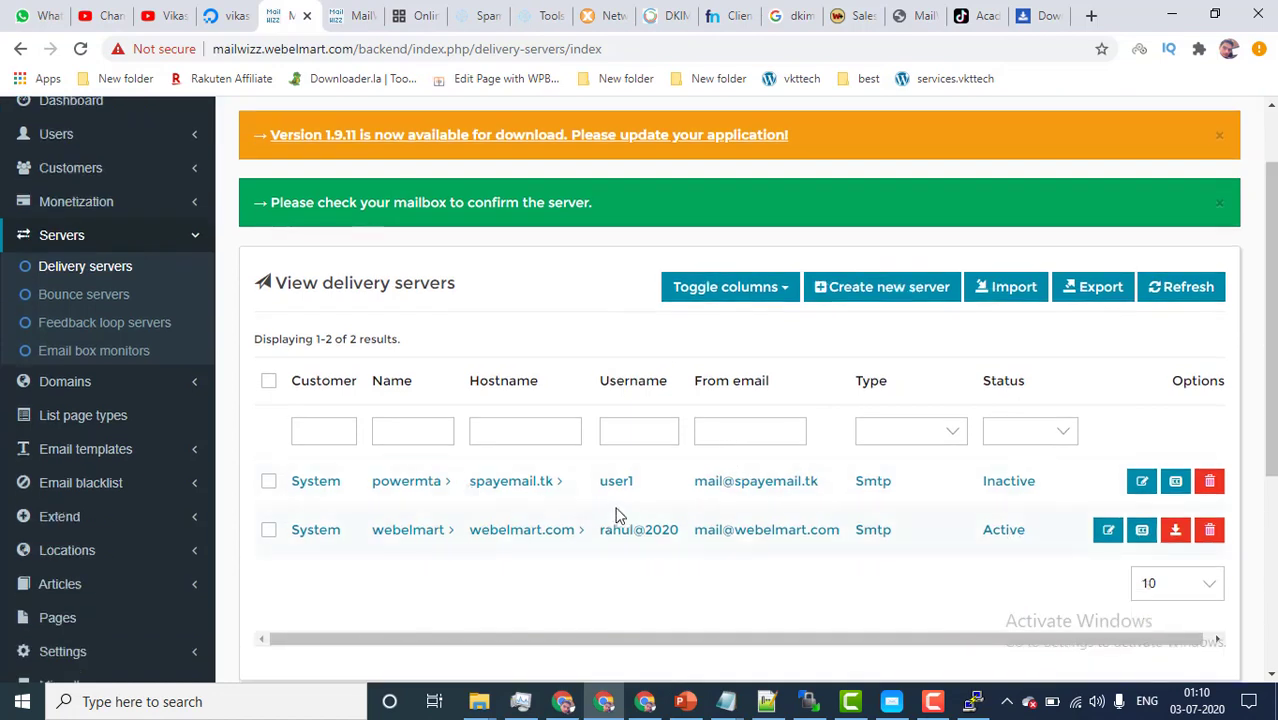
# - Refresh Gmail Spam, open the newest 'Please validate this server.' email and select its two-line confirmation link
pyautogui.click(563, 701)
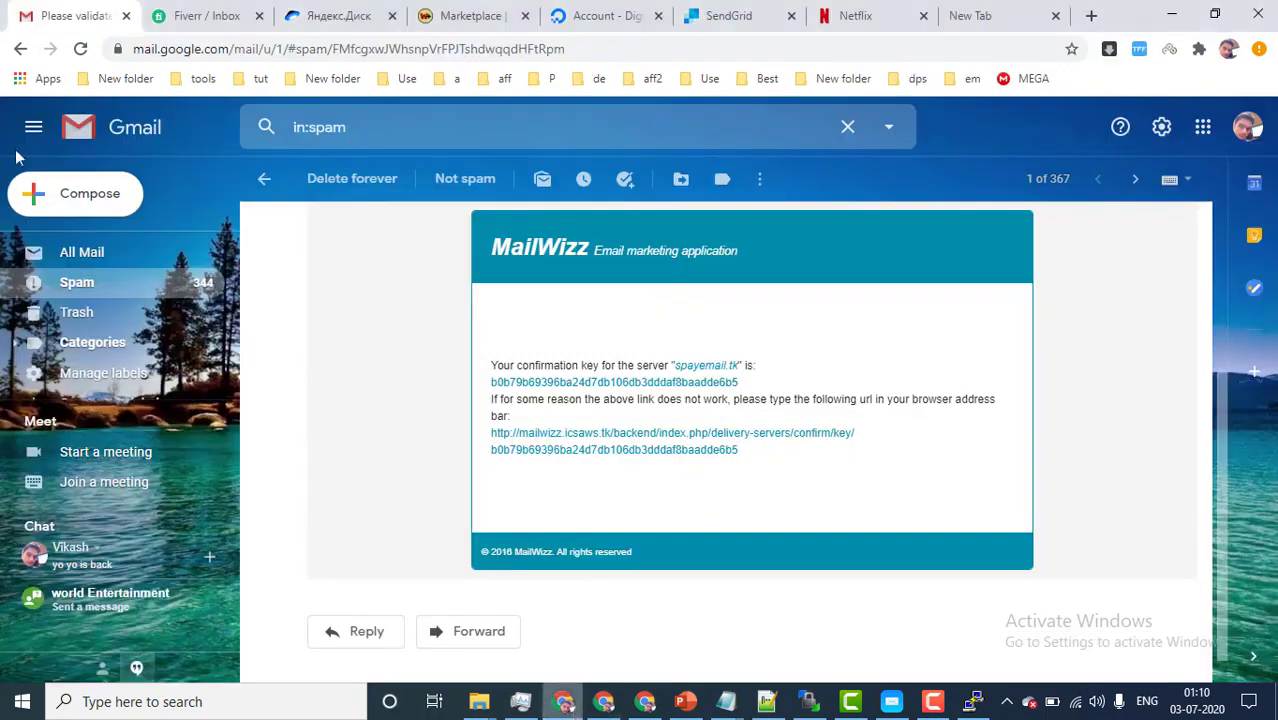
pyautogui.click(264, 178)
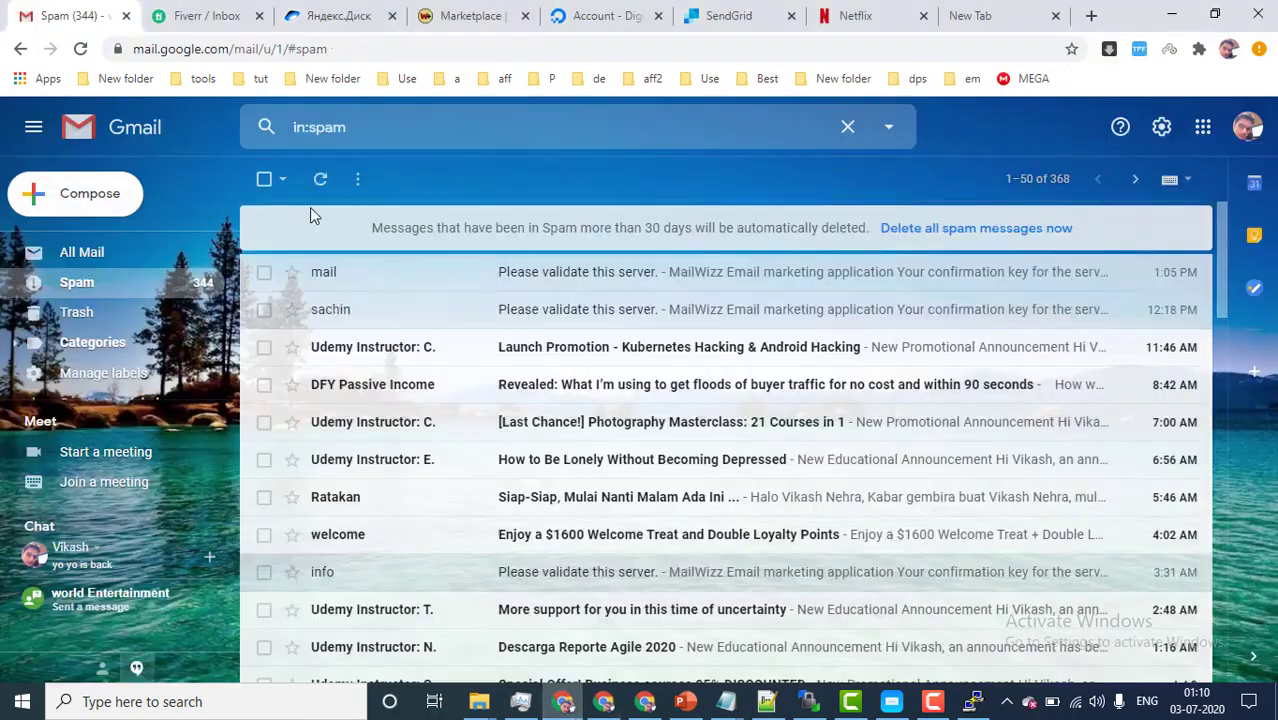
pyautogui.click(320, 179)
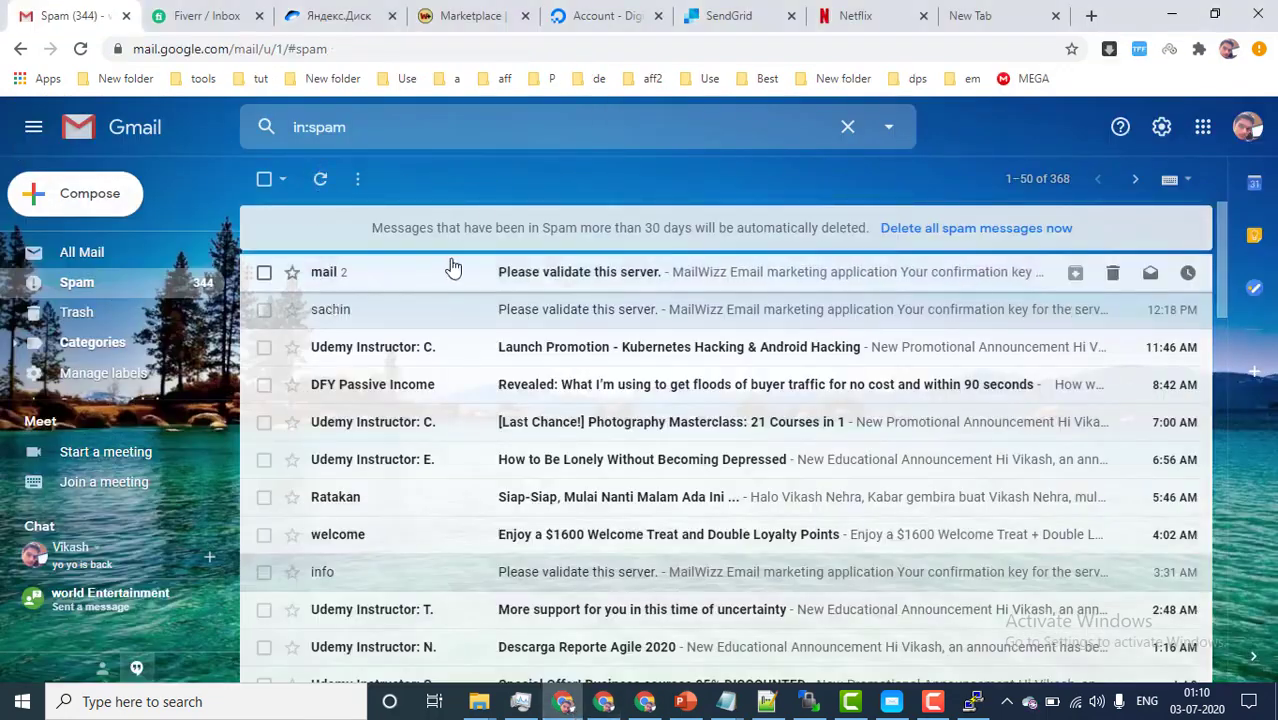
pyautogui.click(532, 275)
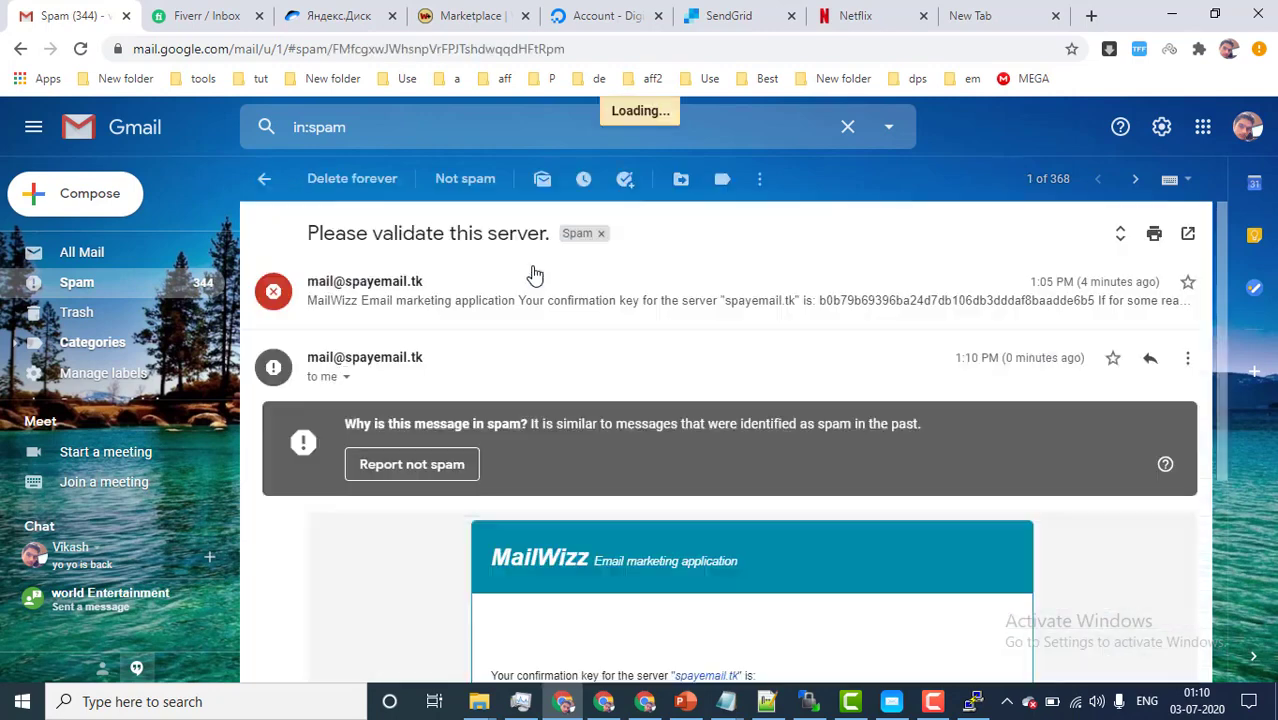
pyautogui.scroll(-4, 534, 300)
pyautogui.moveTo(735, 421); pyautogui.dragTo(668, 414)
pyautogui.click(736, 435)
pyautogui.moveTo(496, 400); pyautogui.dragTo(474, 457)
pyautogui.hotkey('ctrl', 'c')
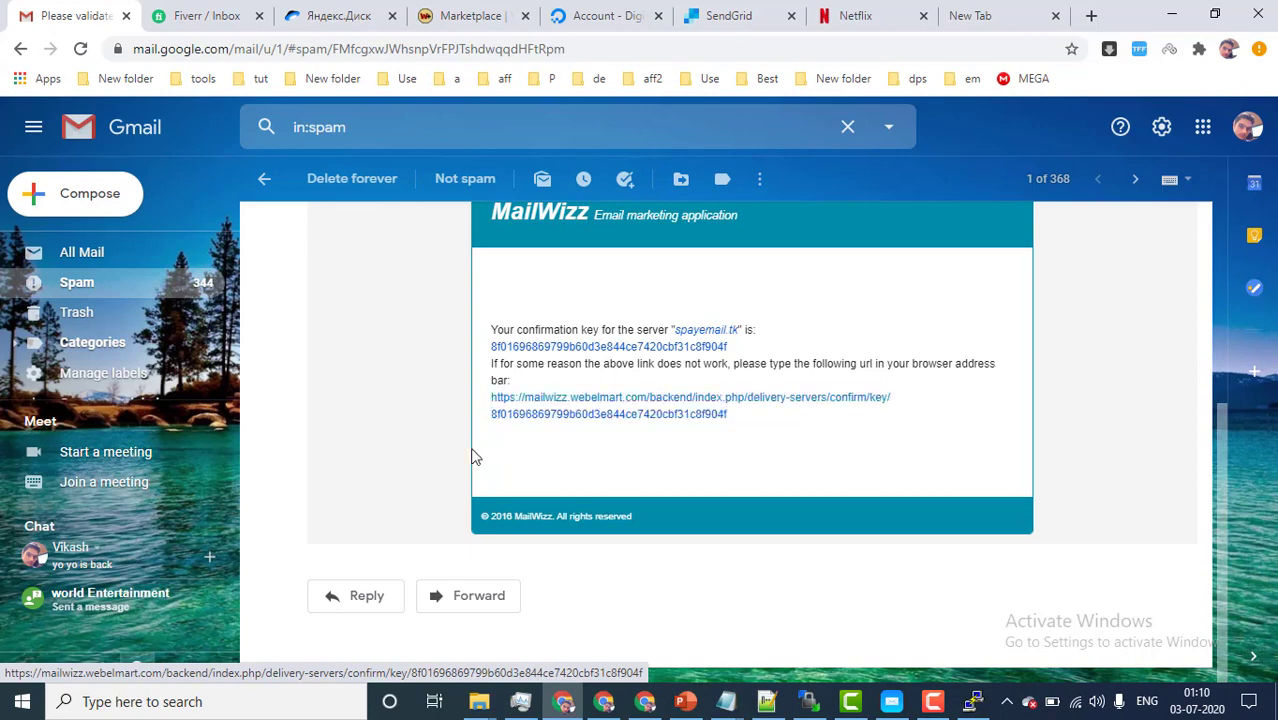
pyautogui.click(605, 702)
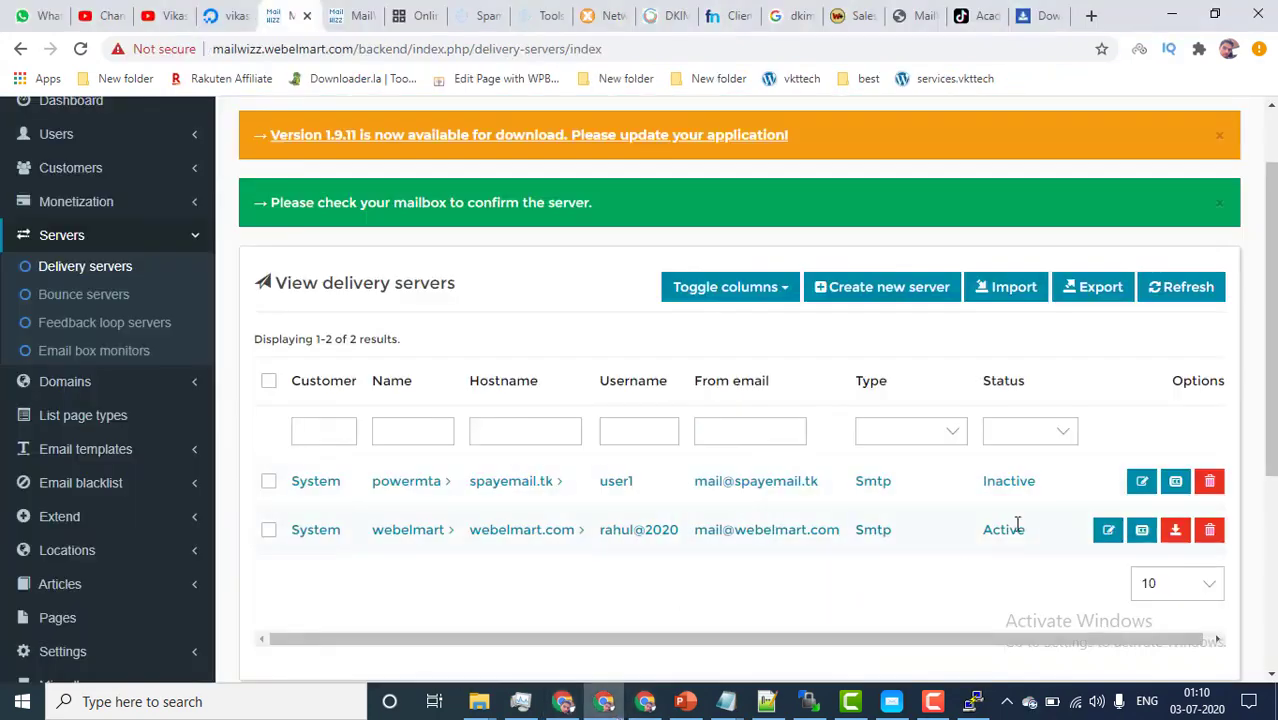
# - Paste the confirmation link into the address bar so powermta changes from Inactive to Active
pyautogui.doubleClick(1005, 480)
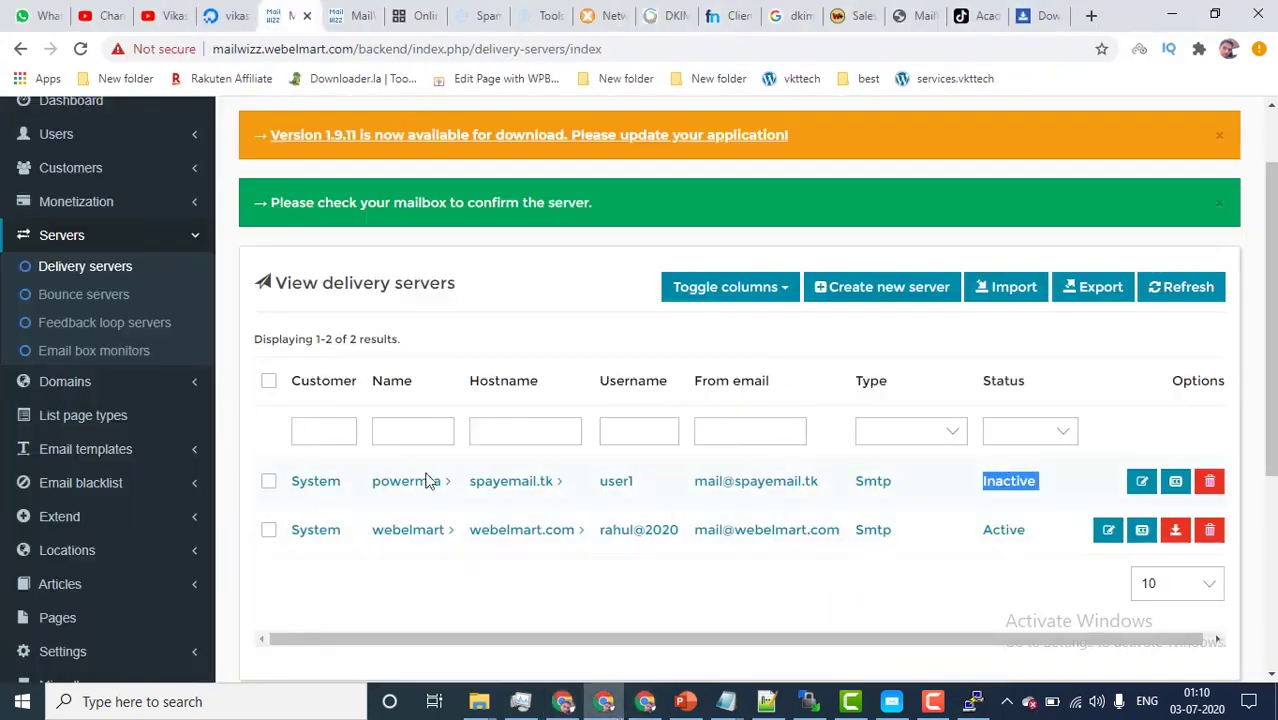
pyautogui.click(488, 48)
pyautogui.hotkey('ctrl', 'v')
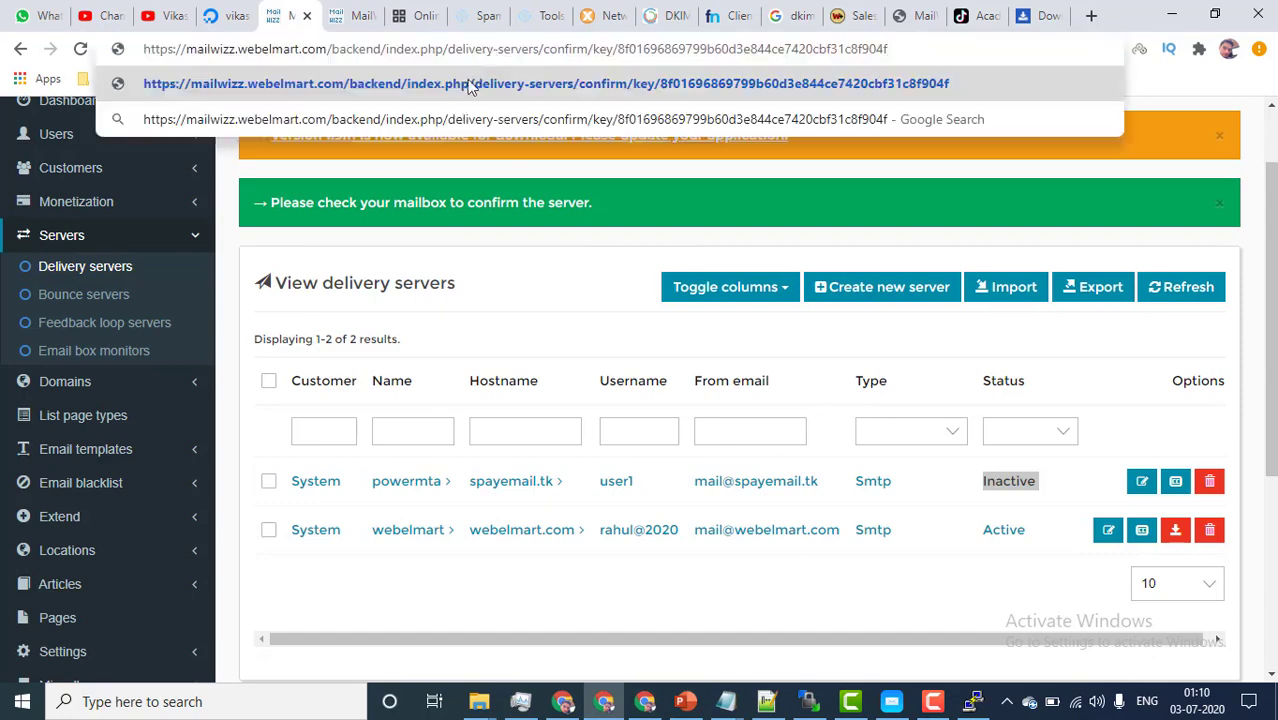
pyautogui.click(468, 84)
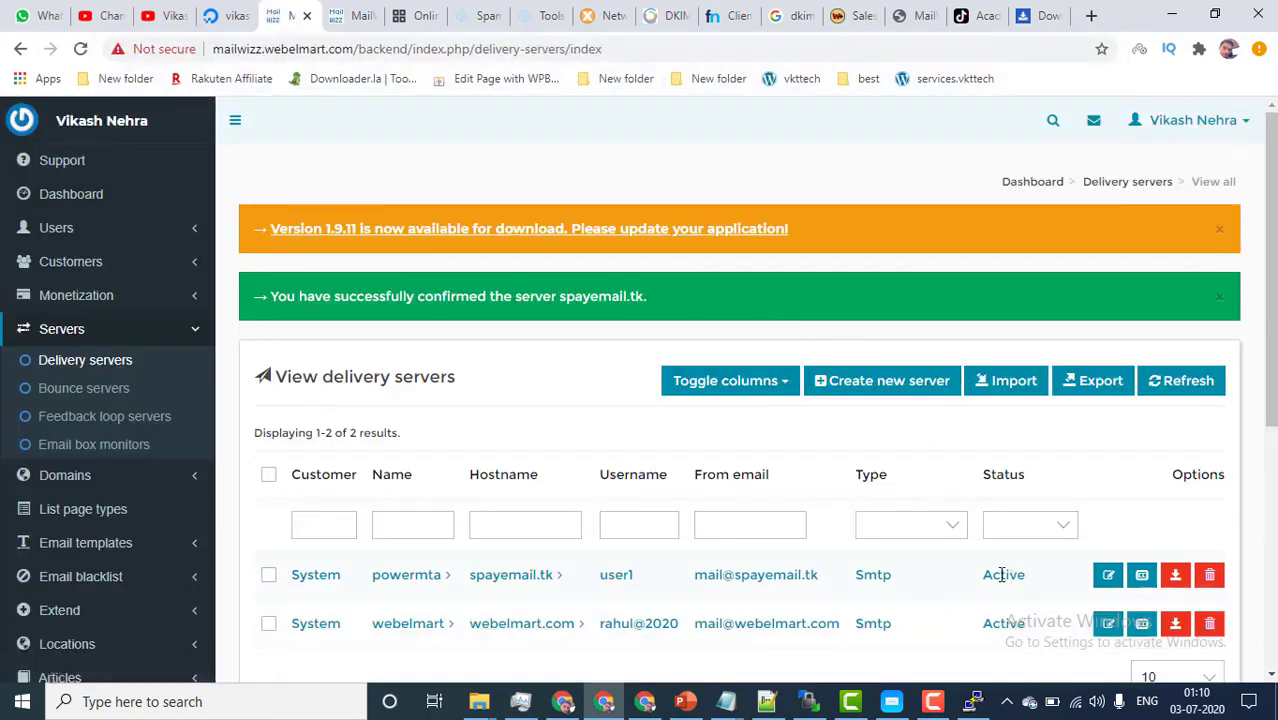
pyautogui.doubleClick(1001, 574)
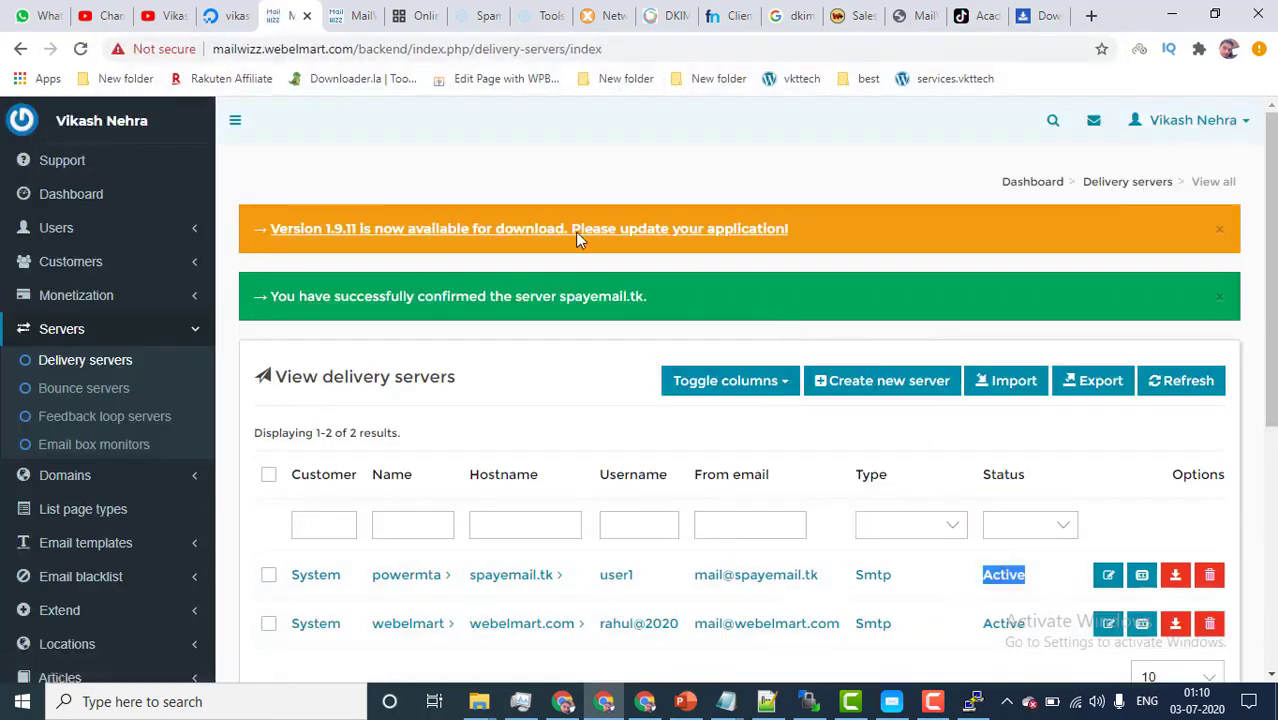
# - Compare the icsaws and webelmart MailWizz delivery server lists
pyautogui.click(337, 12)
pyautogui.click(304, 12)
pyautogui.hotkey('ctrl', 'Tab')
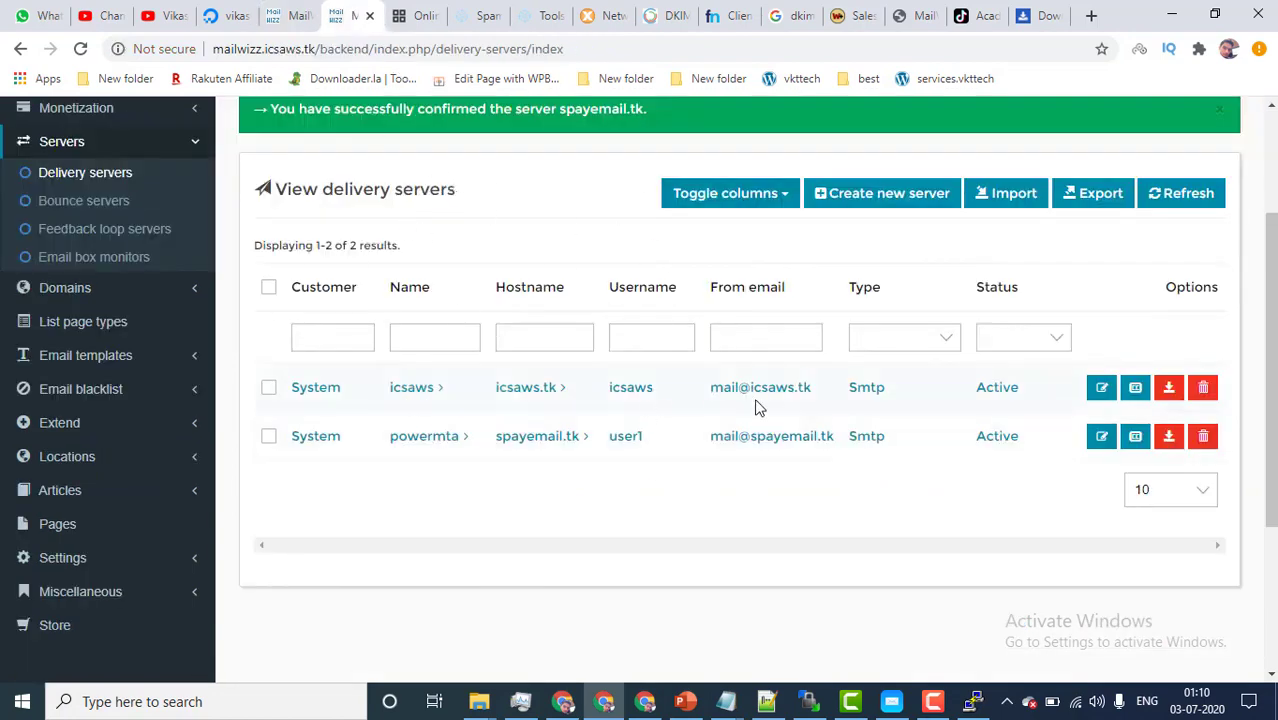
pyautogui.click(264, 12)
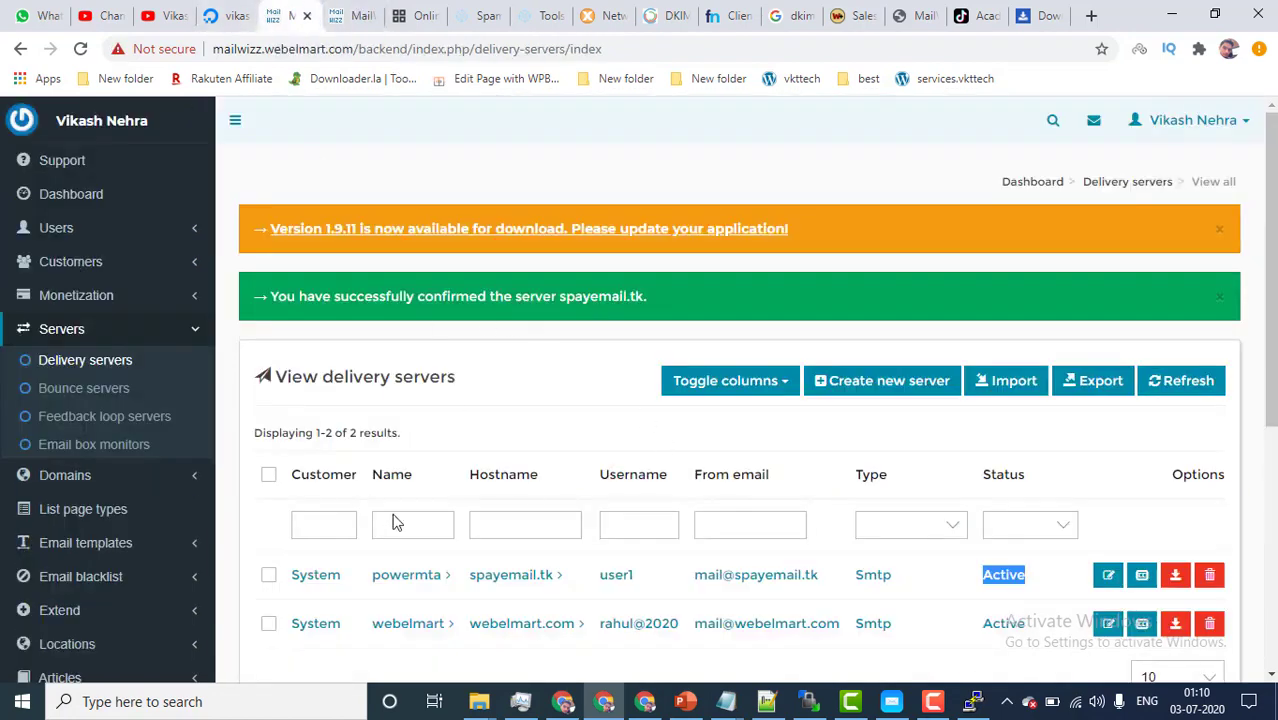
pyautogui.scroll(-1, 627, 455)
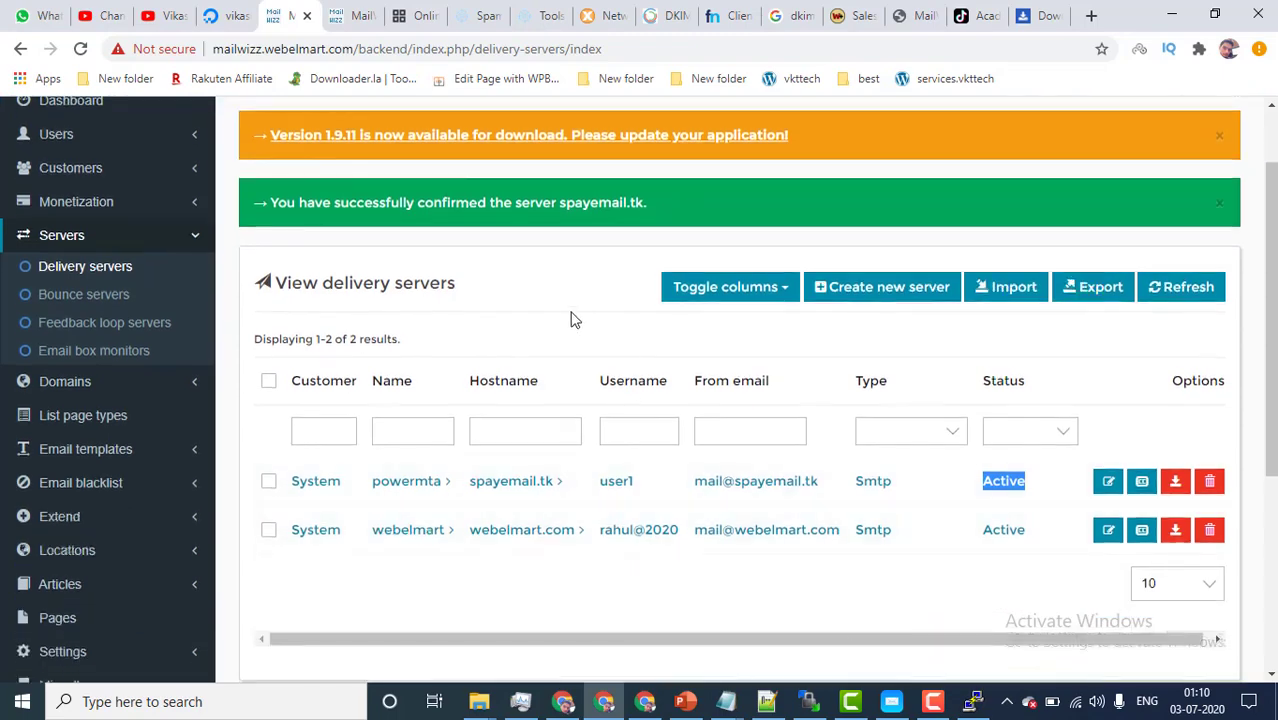
pyautogui.click(685, 701)
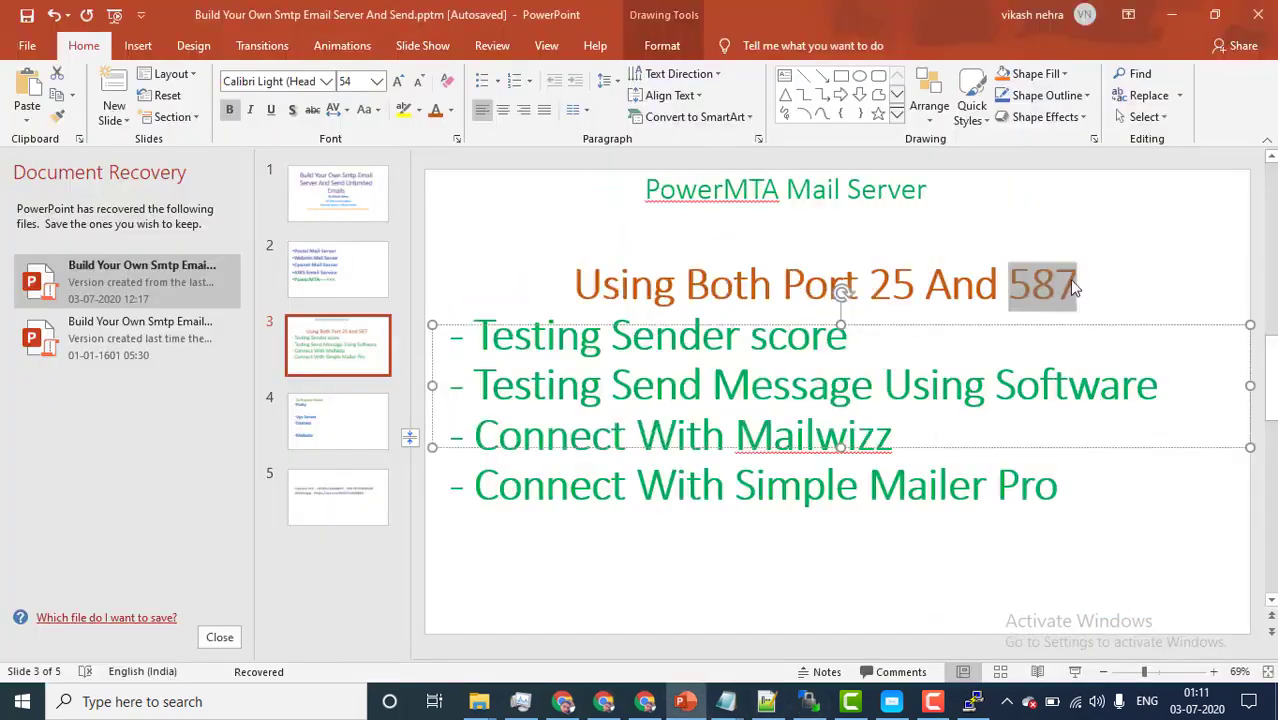
# - Minimize the PowerPoint steps slide and bring up Simple Mailer Pro's sender settings
pyautogui.click(1172, 16)
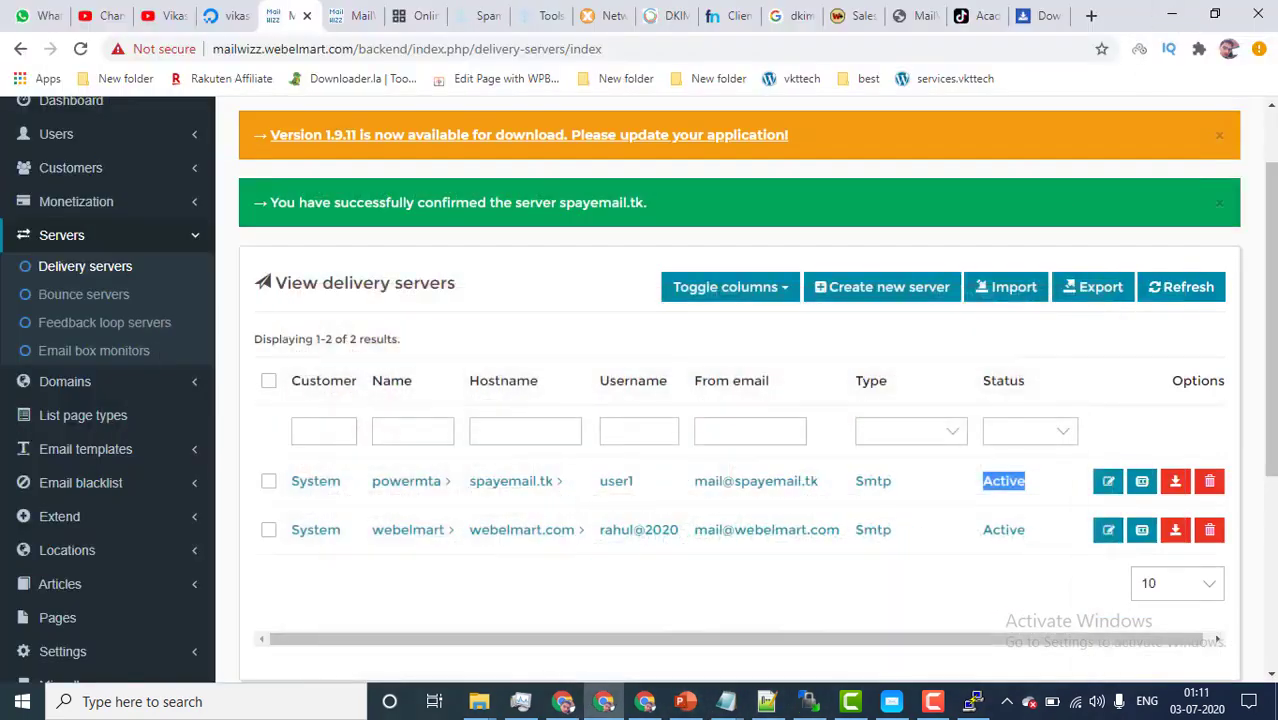
pyautogui.click(891, 701)
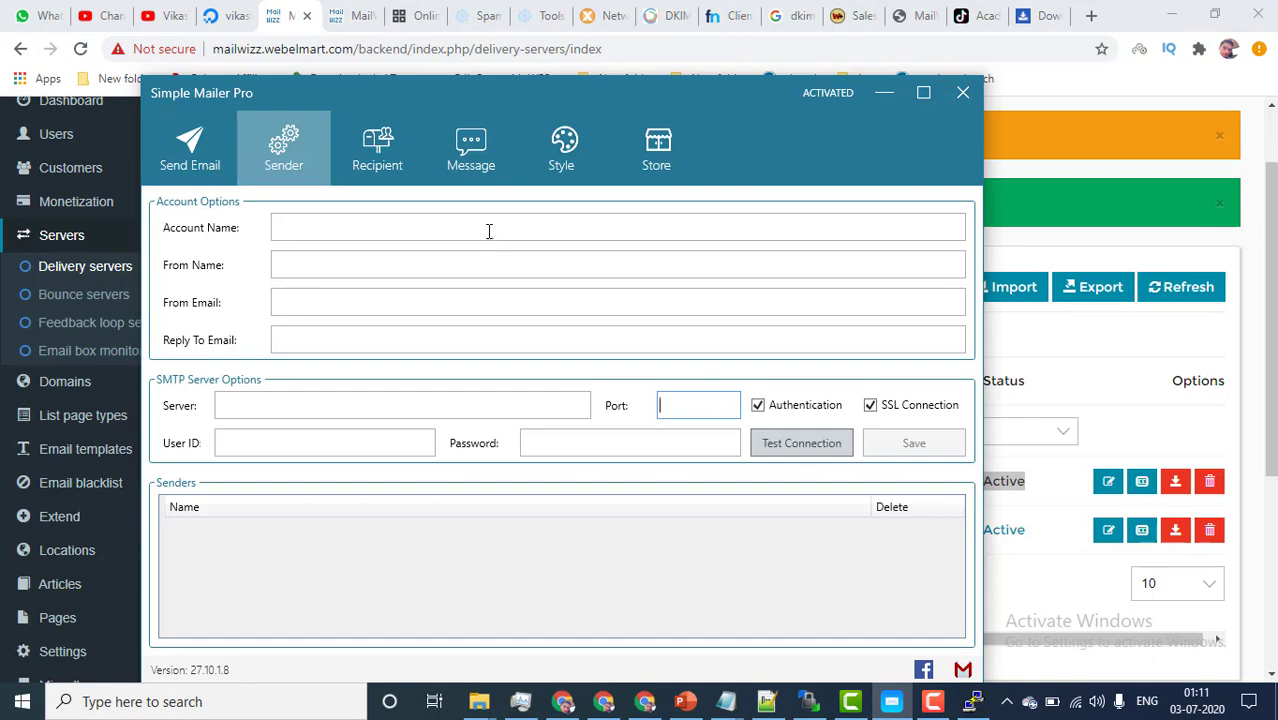
# - Set Simple Mailer Pro's SMTP server to spayemail.tk on port 587 with SSL off, then begin the User ID
pyautogui.click(418, 15)
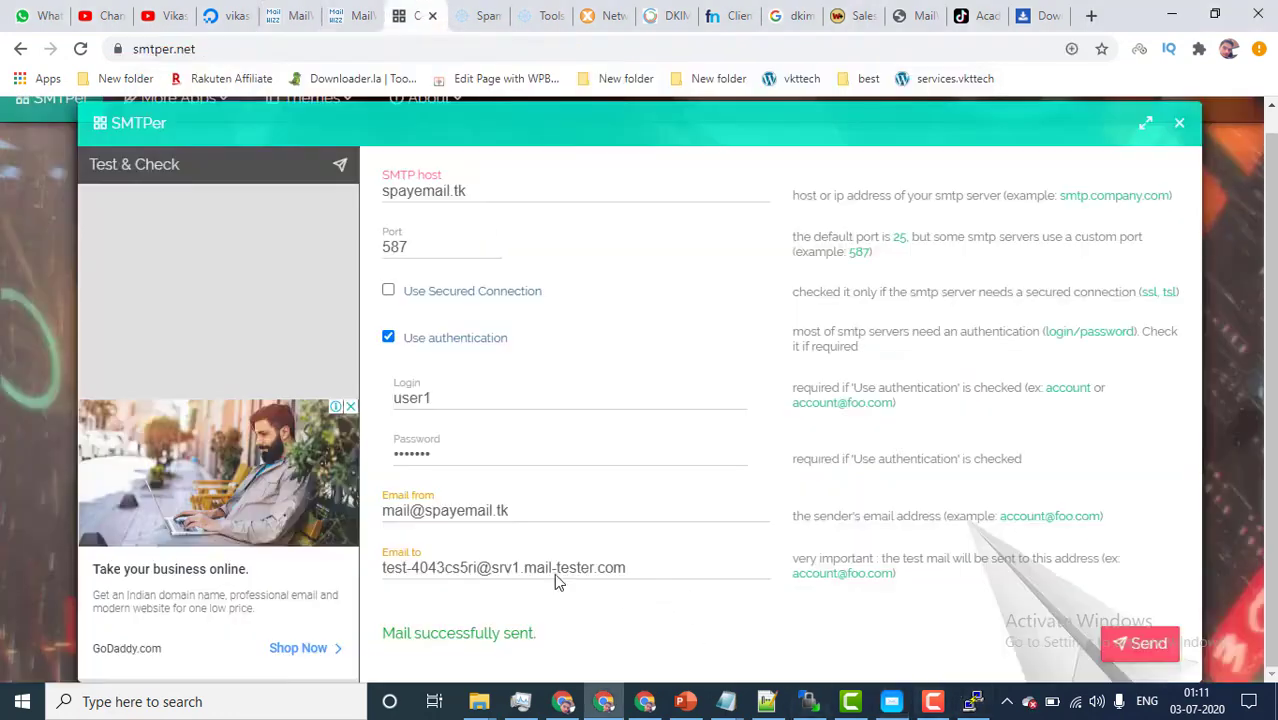
pyautogui.moveTo(468, 192); pyautogui.dragTo(342, 200)
pyautogui.hotkey('ctrl', 'c')
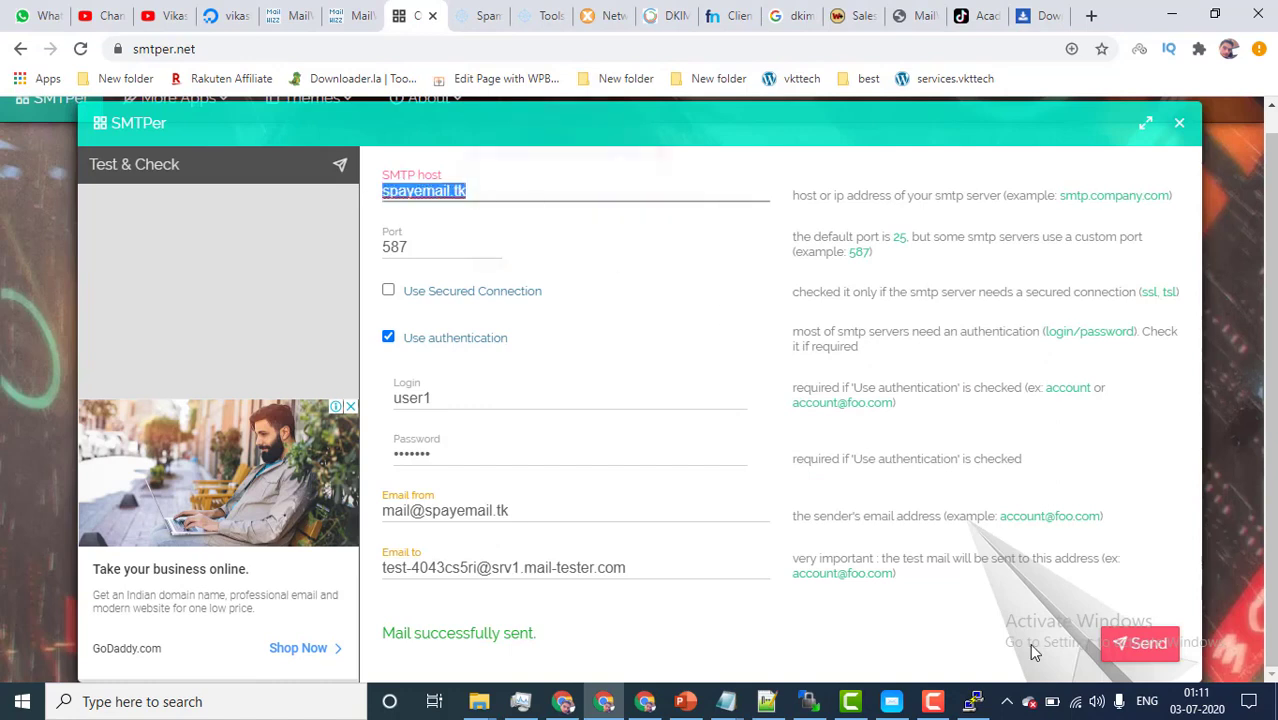
pyautogui.click(891, 701)
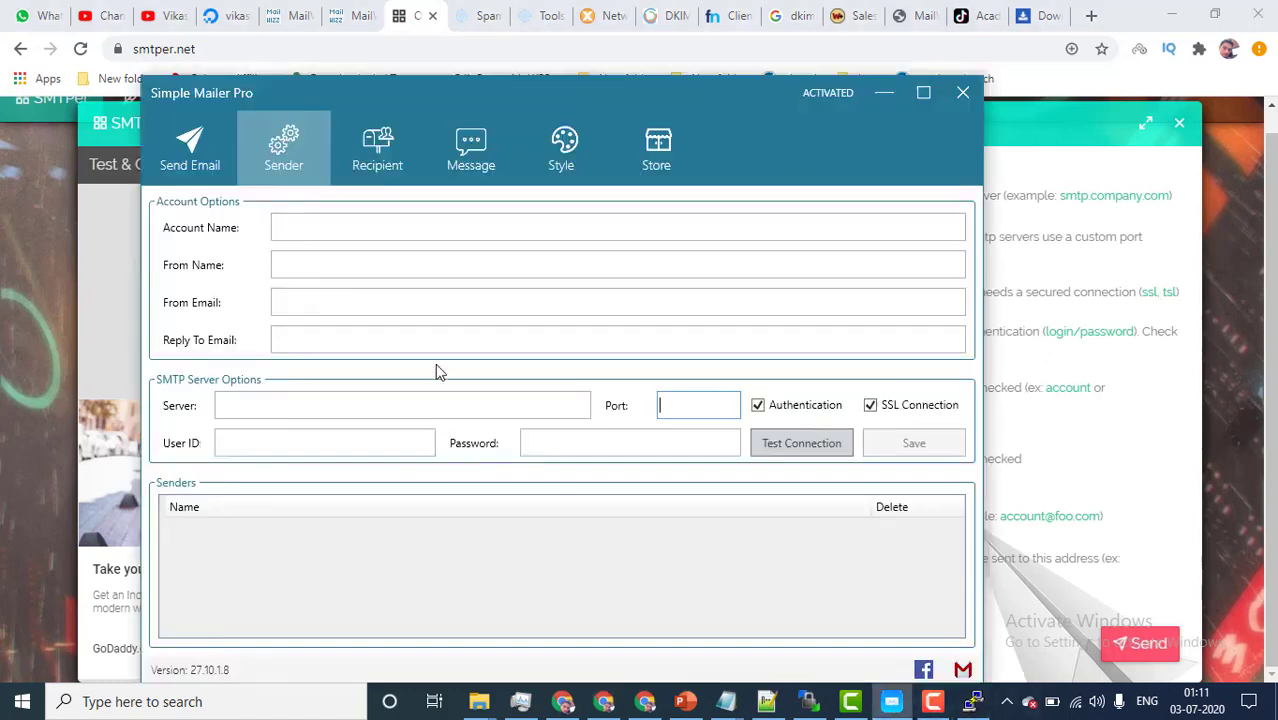
pyautogui.click(255, 406)
pyautogui.hotkey('ctrl', 'v')
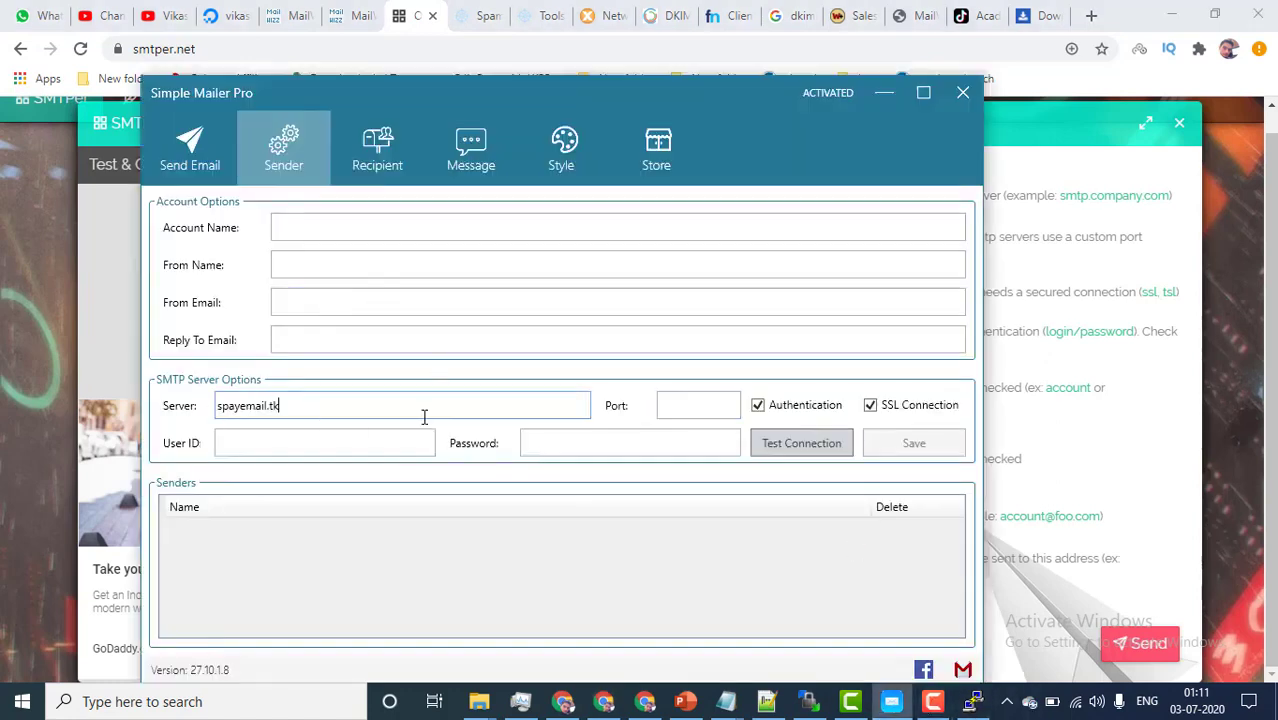
pyautogui.click(727, 404)
pyautogui.click(870, 405)
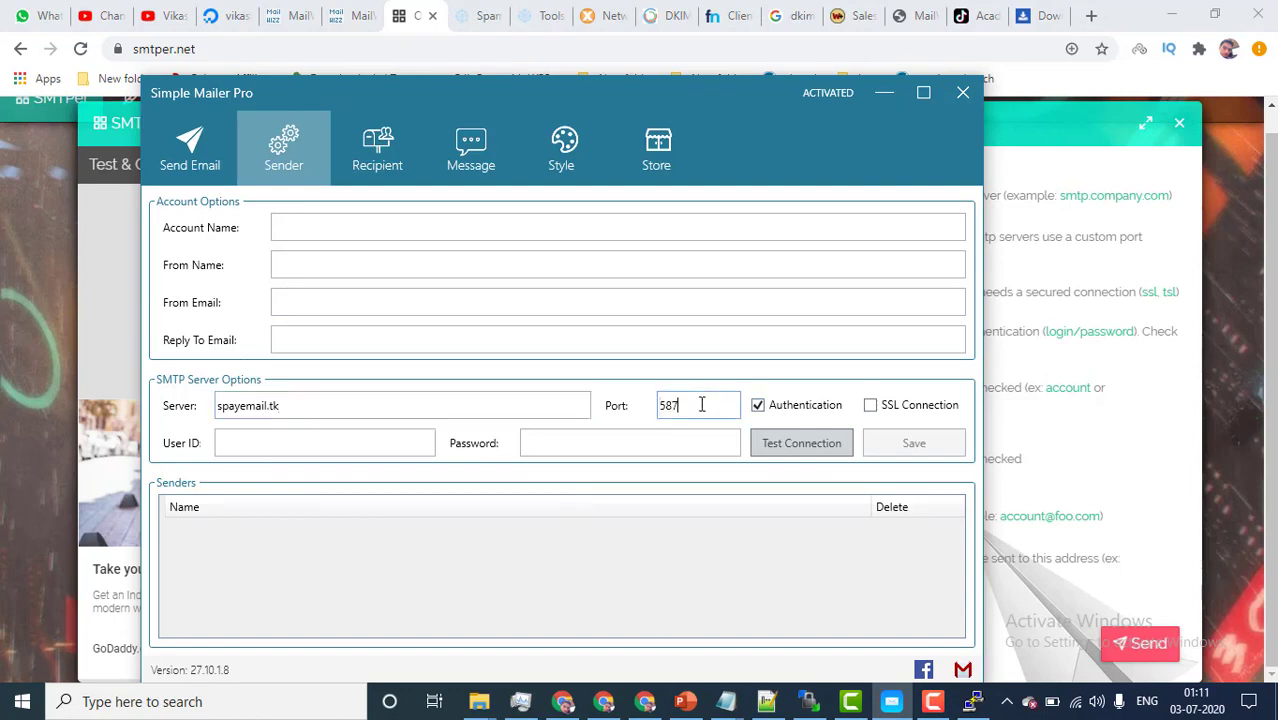
pyautogui.click(302, 444)
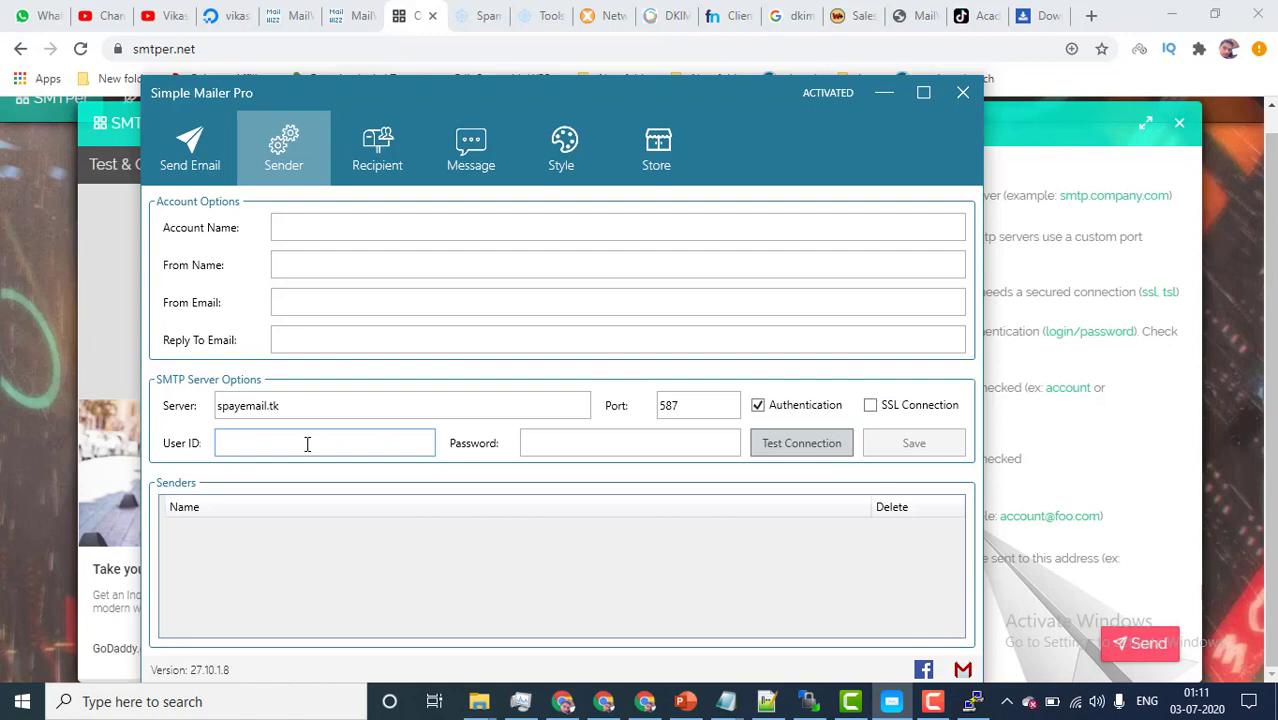
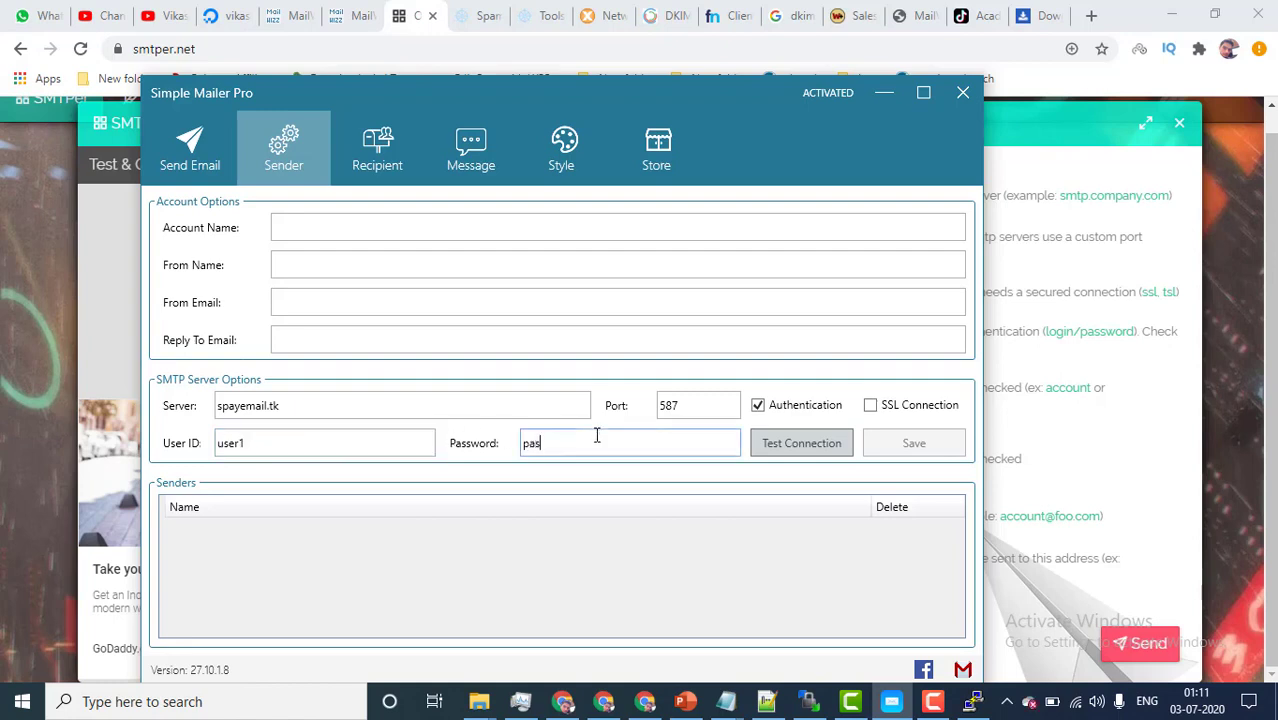
# - Enter the sender account's password and run a connection test against spayemail.tk
pyautogui.click(802, 452)
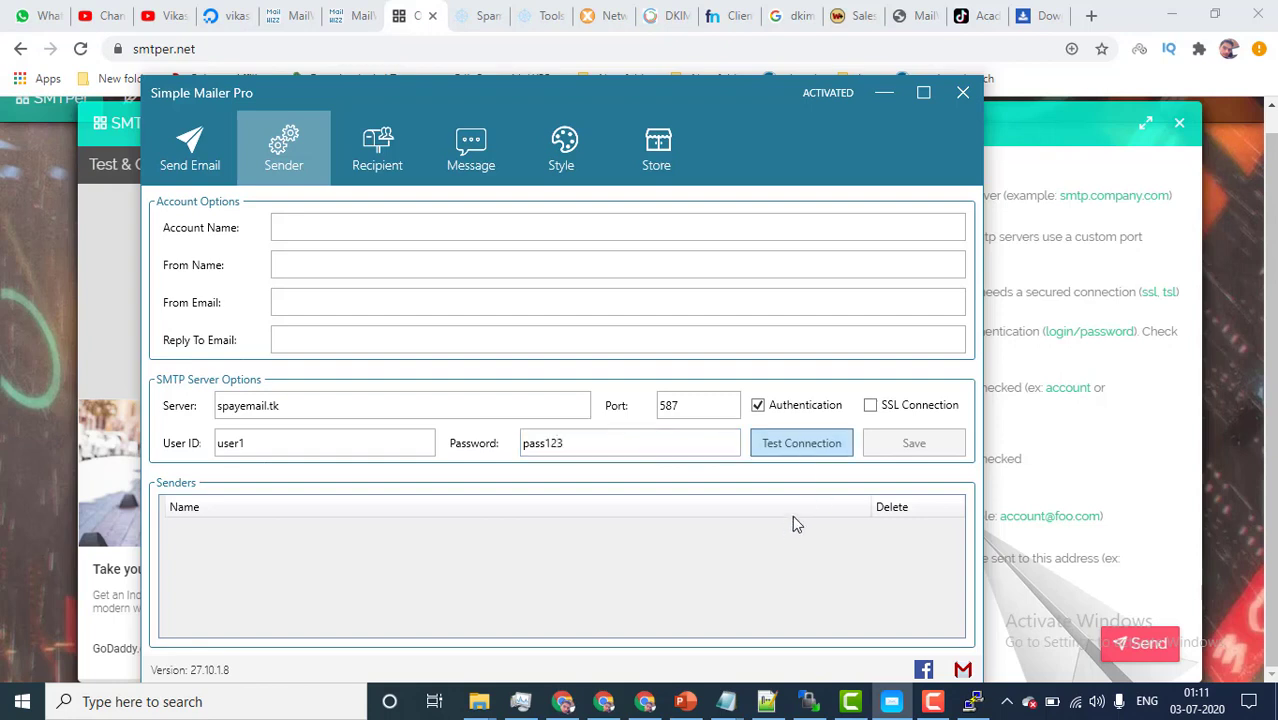
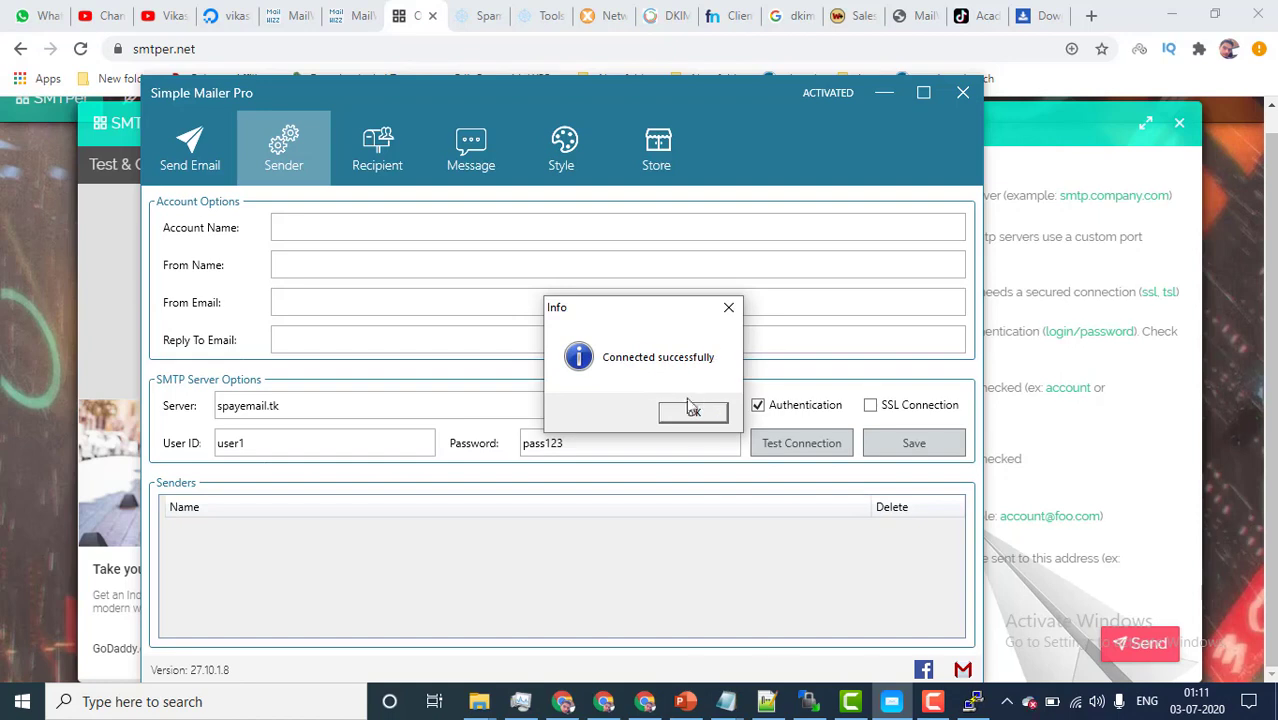
# - Name the new sender account 'vk' and enter the sender's display name
pyautogui.click(694, 411)
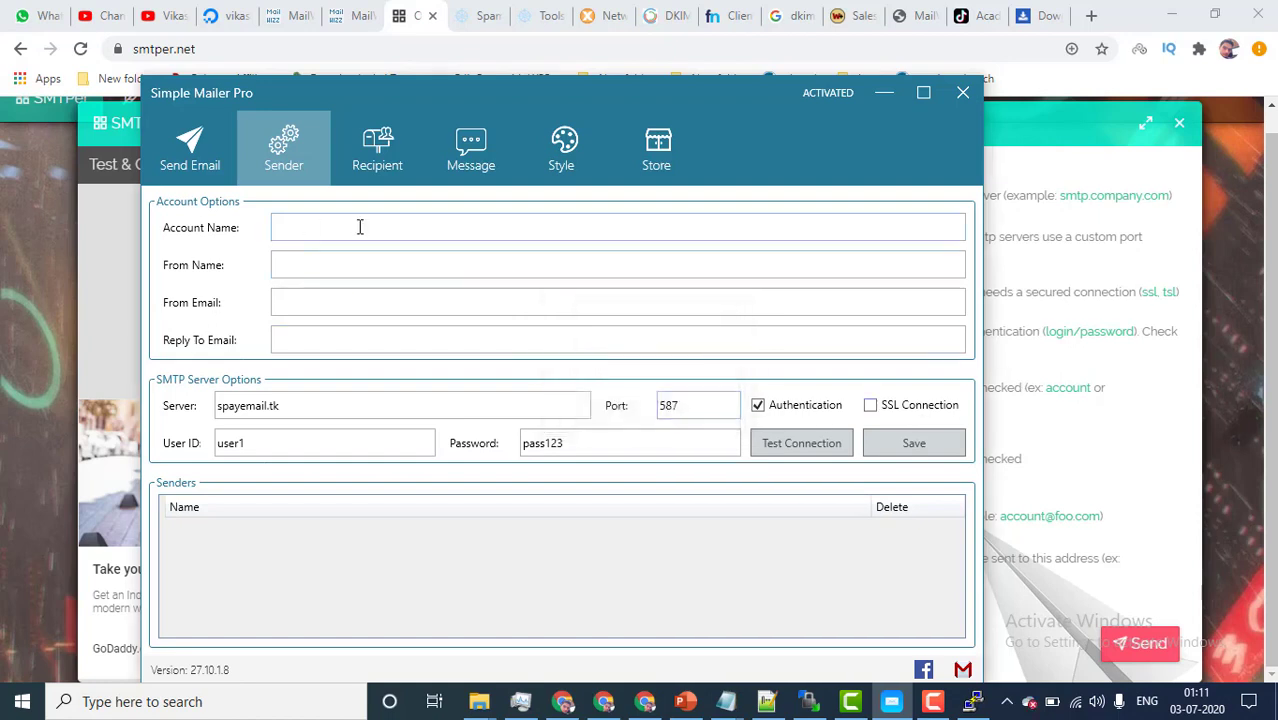
pyautogui.click(313, 227)
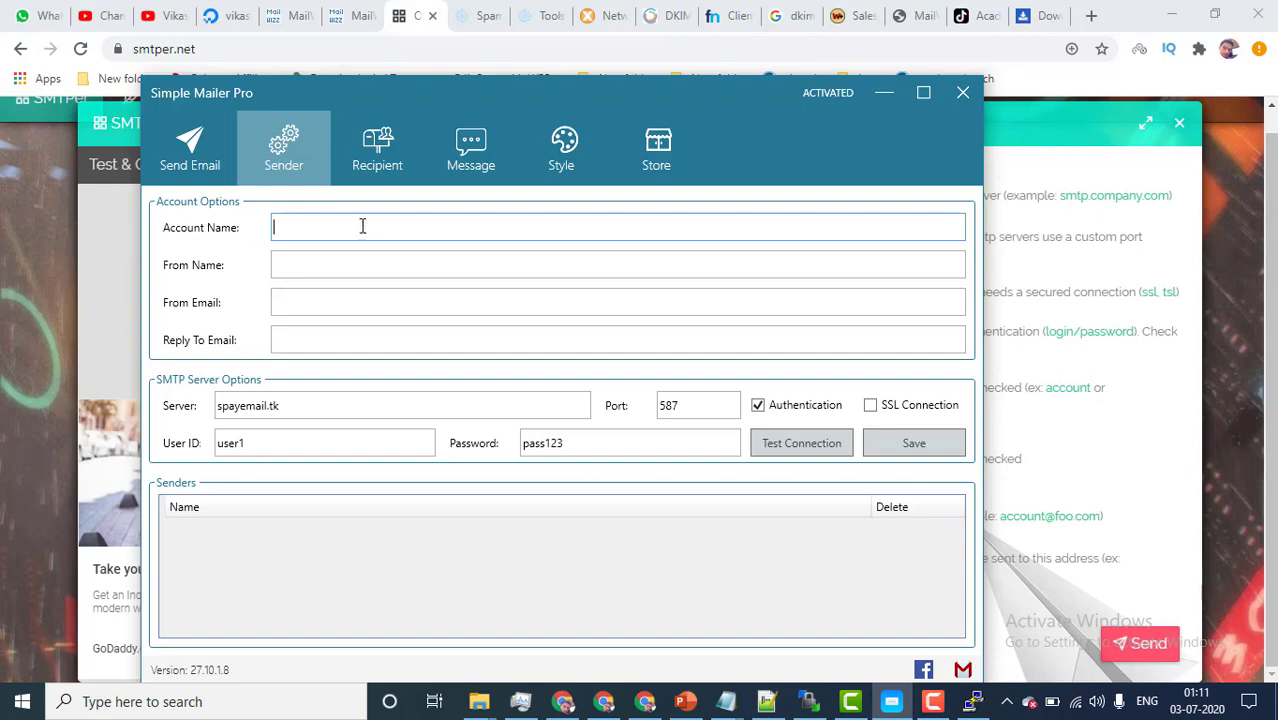
pyautogui.write('vk')
pyautogui.click(334, 267)
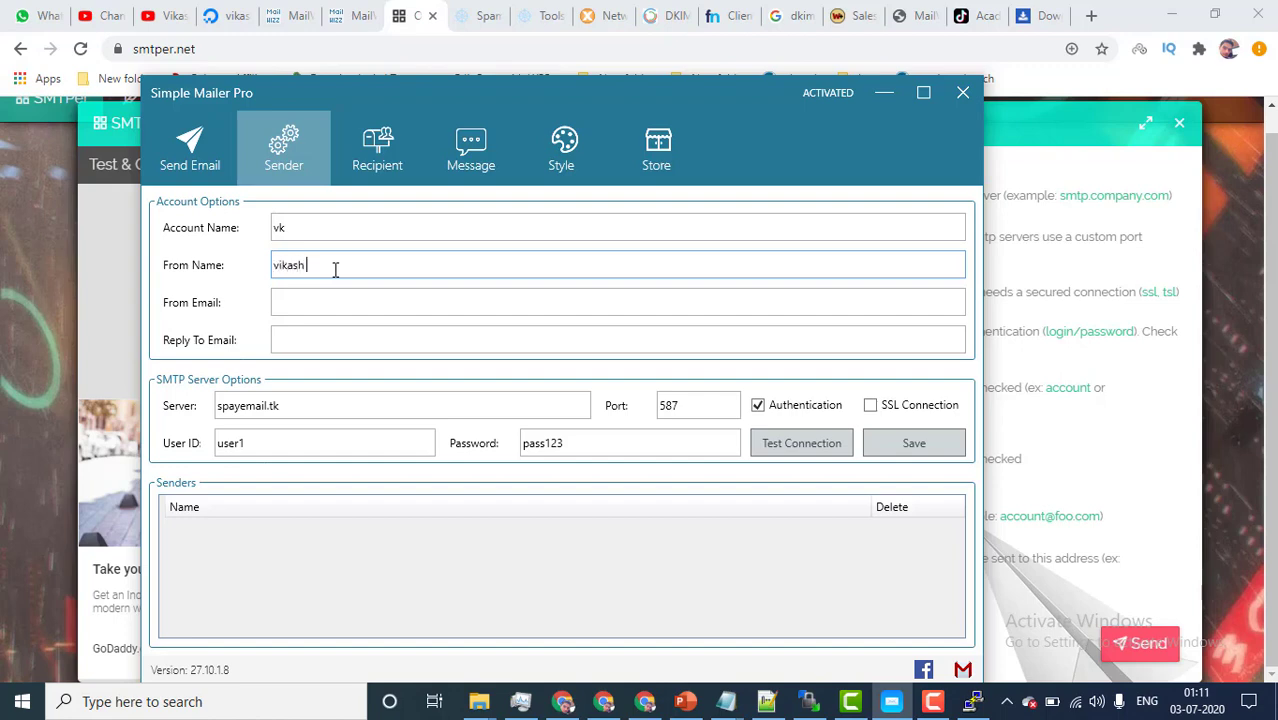
# - Copy the sender address from the test page into both From Email and Reply To Email
pyautogui.click(298, 307)
pyautogui.click(1093, 459)
pyautogui.click(446, 510)
pyautogui.hotkey('ctrl', 'a')
pyautogui.hotkey('ctrl', 'c')
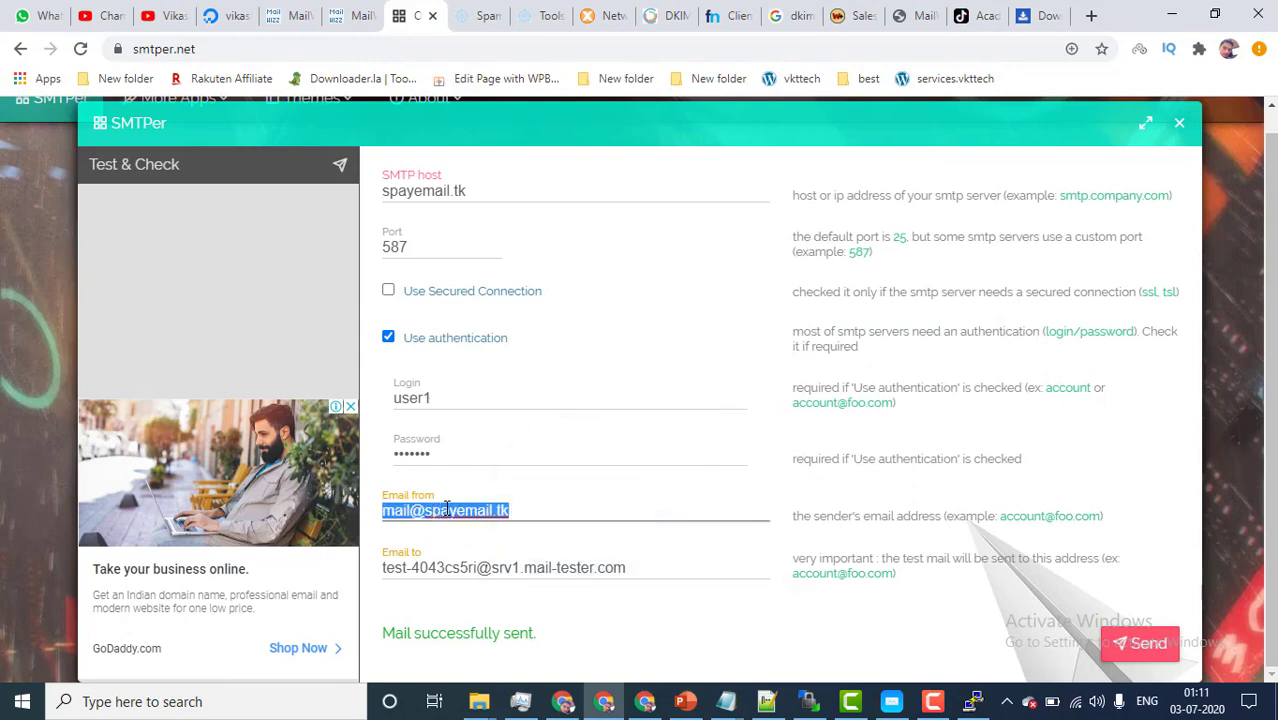
pyautogui.click(891, 701)
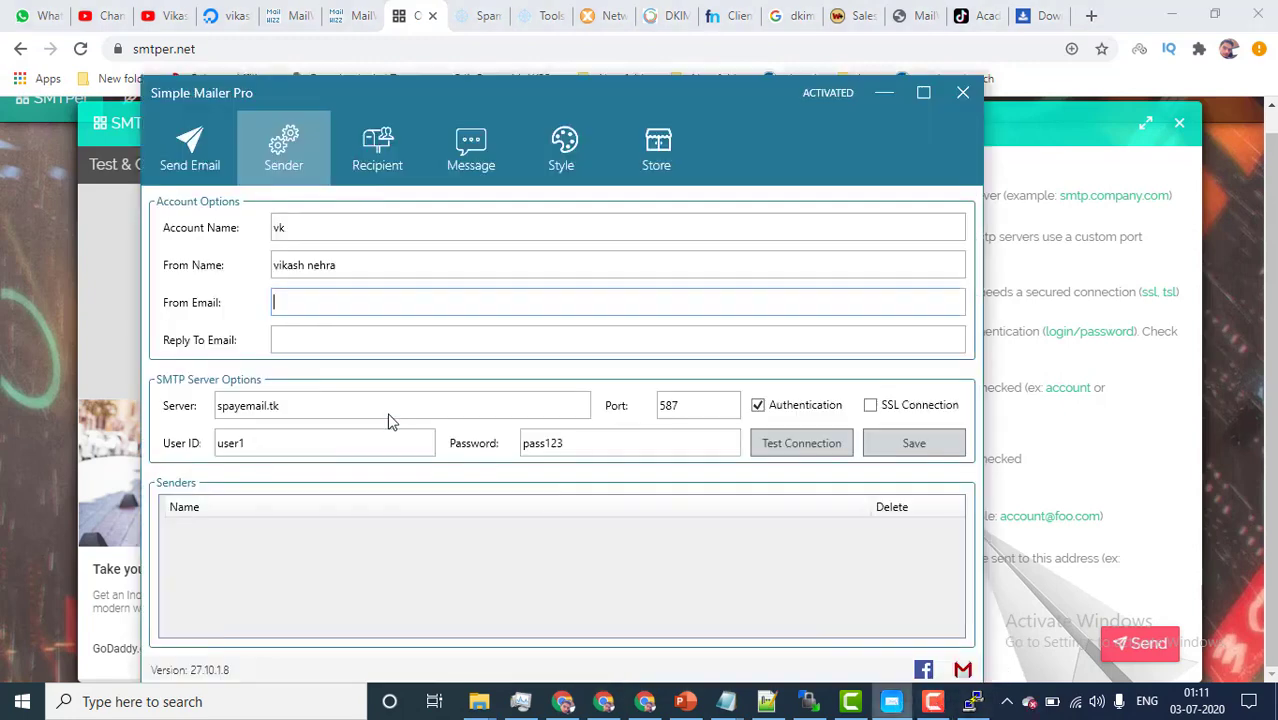
pyautogui.hotkey('ctrl', 'v')
pyautogui.click(320, 337)
pyautogui.hotkey('ctrl', 'v')
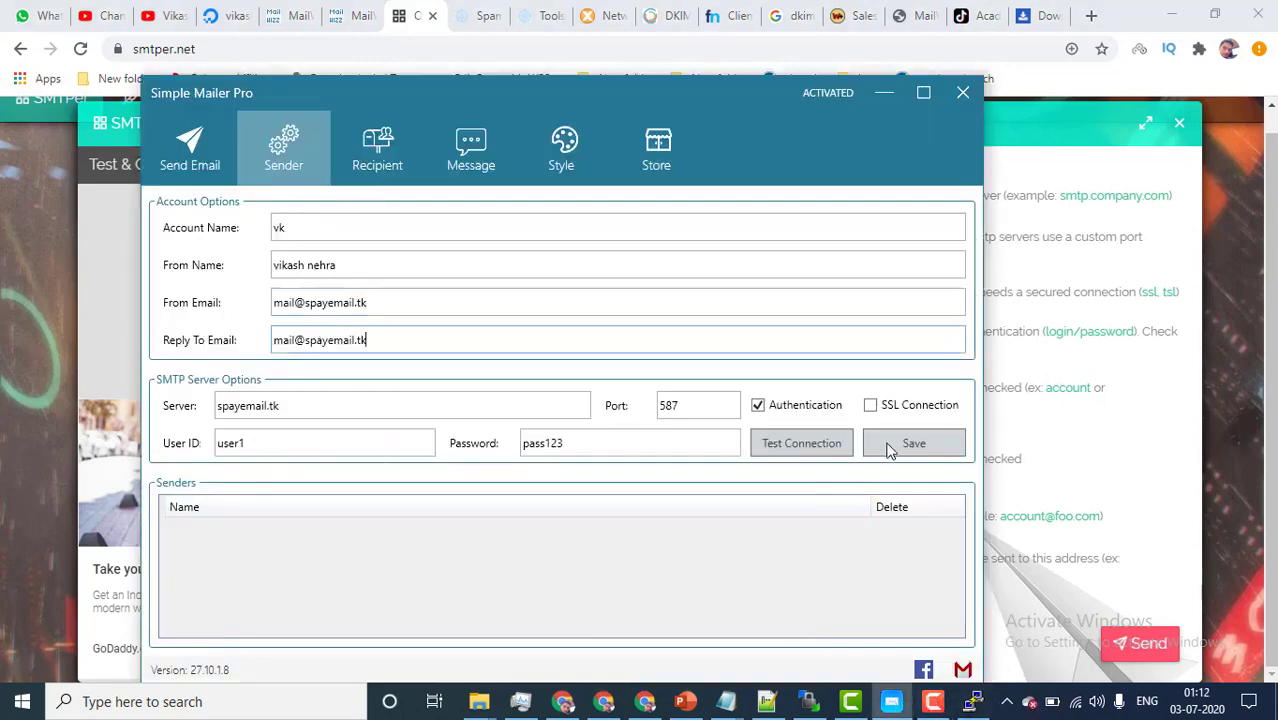
# - Save the vk sender account and go to the empty recipient page
pyautogui.click(892, 447)
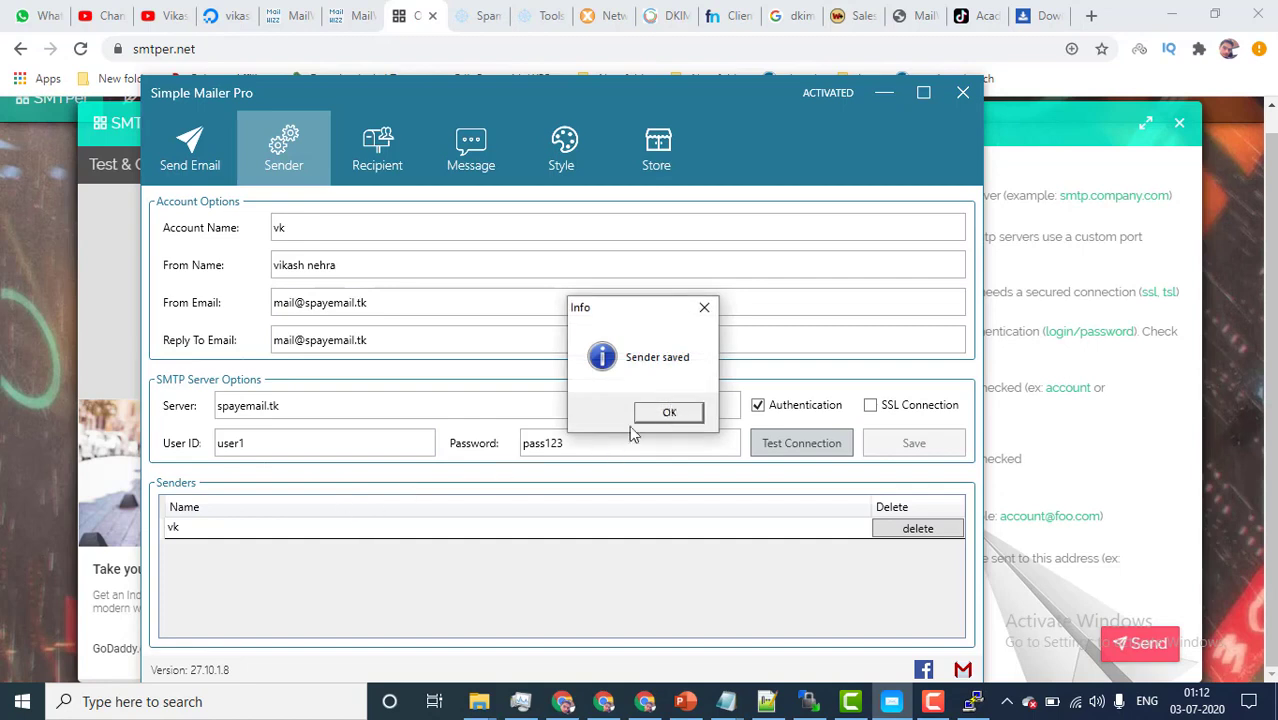
pyautogui.click(667, 413)
pyautogui.click(378, 165)
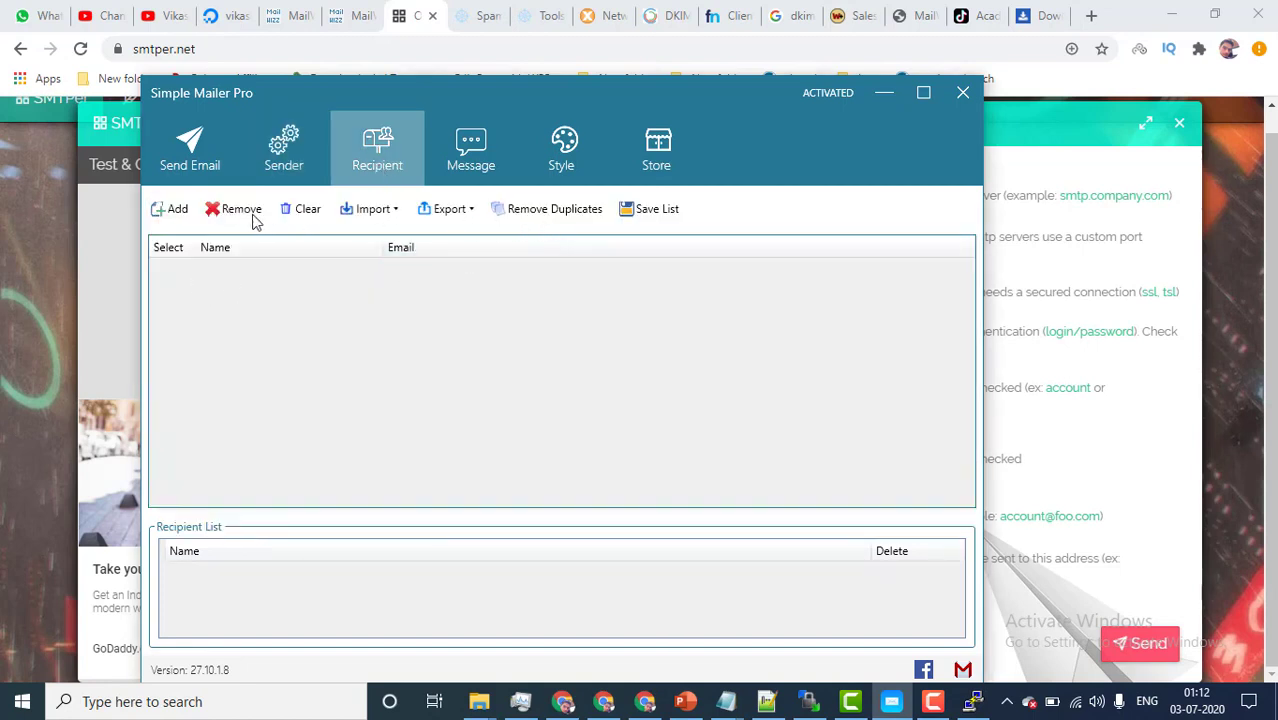
# - Add the Gmail account's email address as the first recipient
pyautogui.click(175, 210)
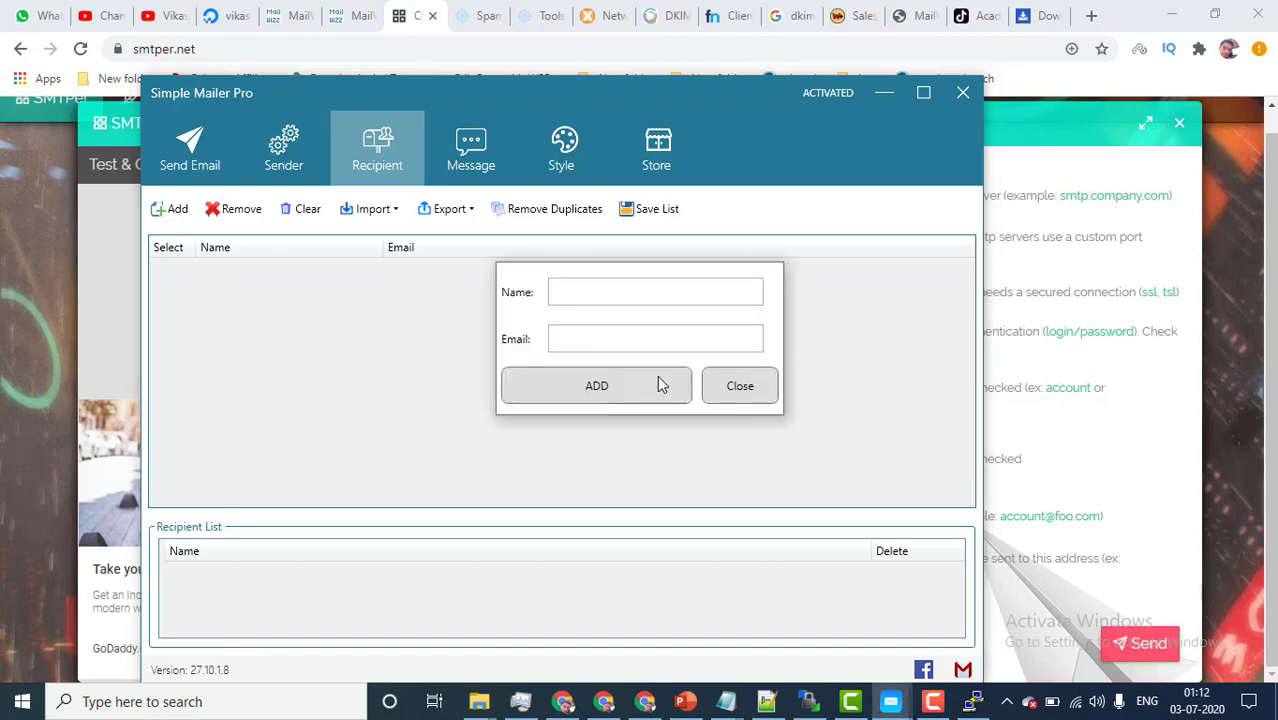
pyautogui.click(562, 701)
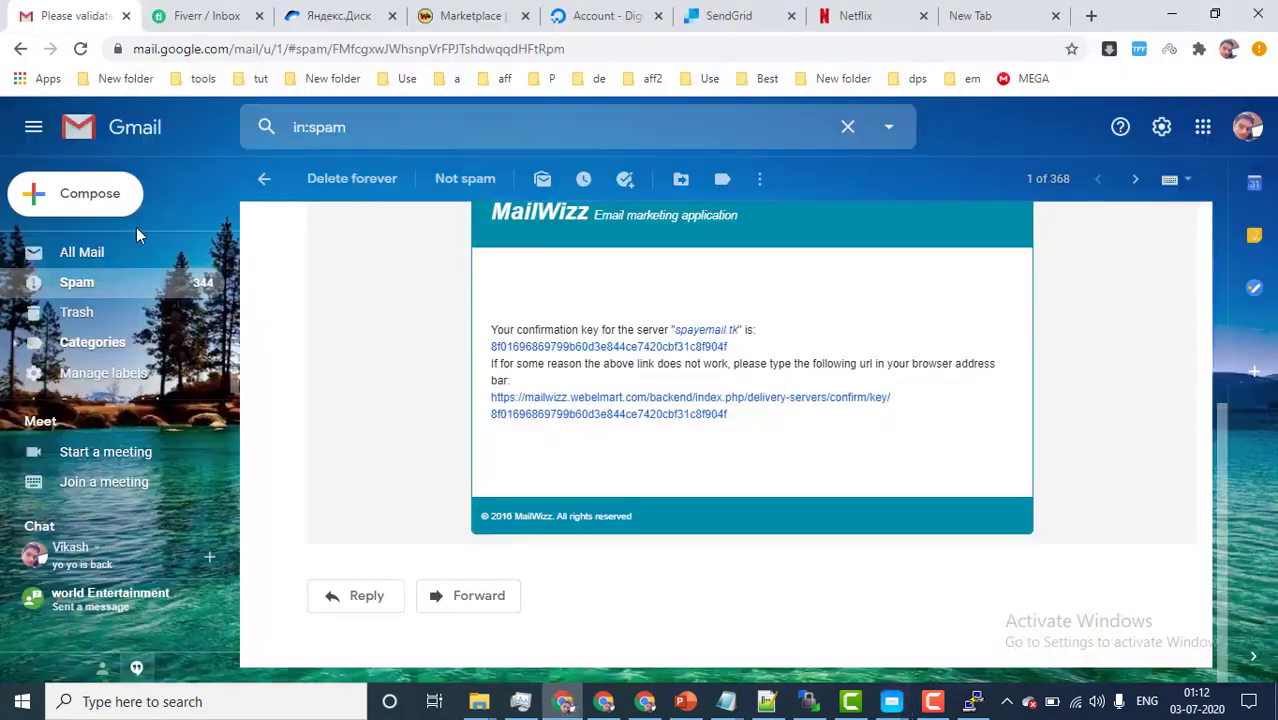
pyautogui.click(1246, 127)
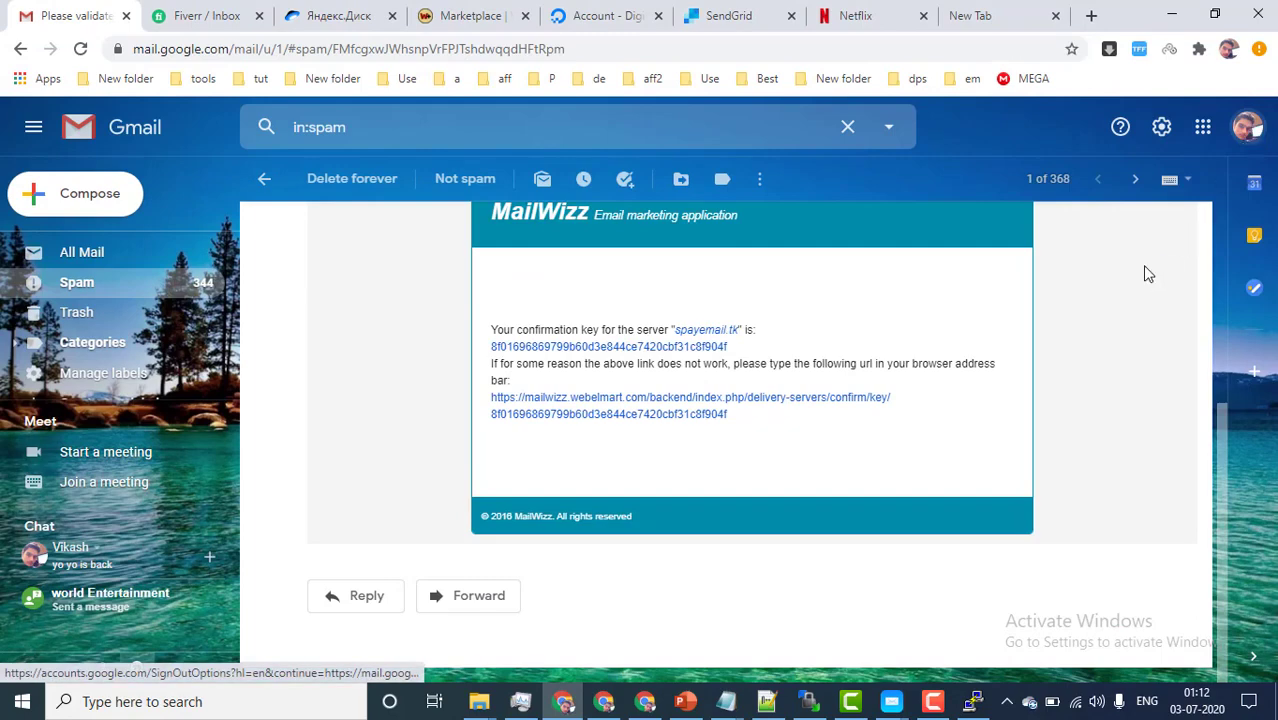
pyautogui.doubleClick(1127, 292)
pyautogui.tripleClick(1127, 292)
pyautogui.rightClick(1150, 300)
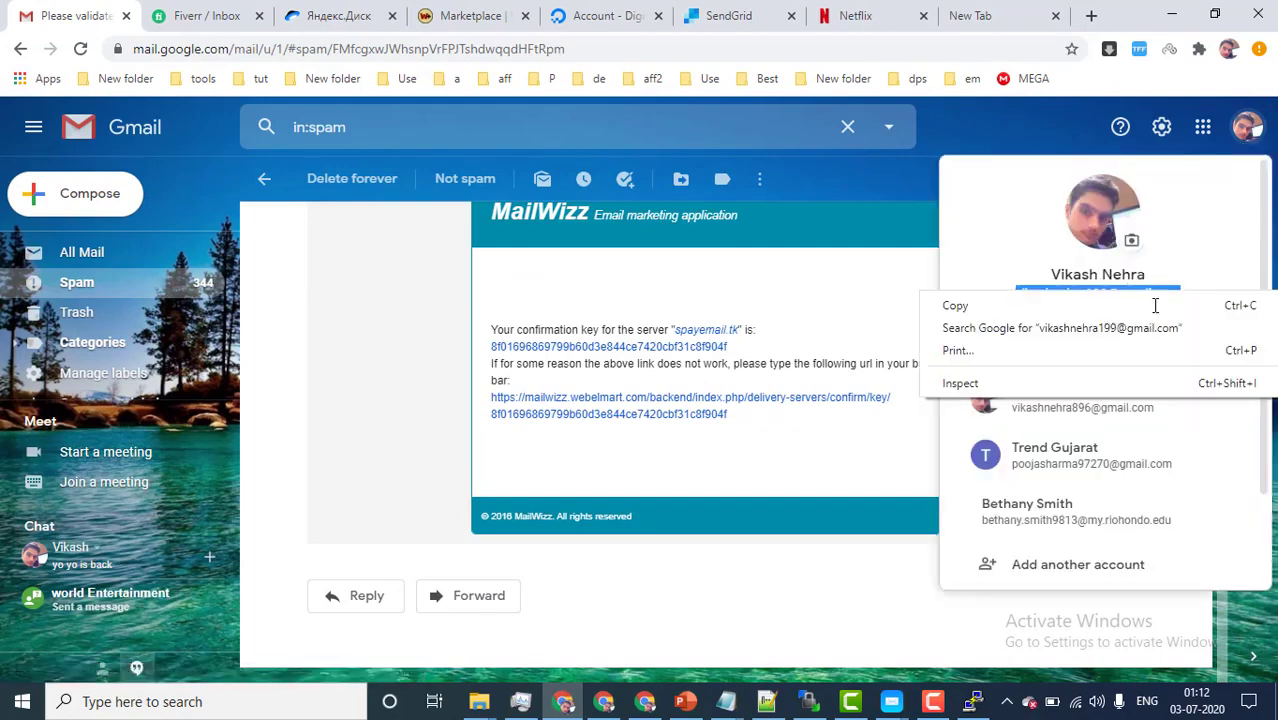
pyautogui.click(1158, 304)
pyautogui.click(1178, 13)
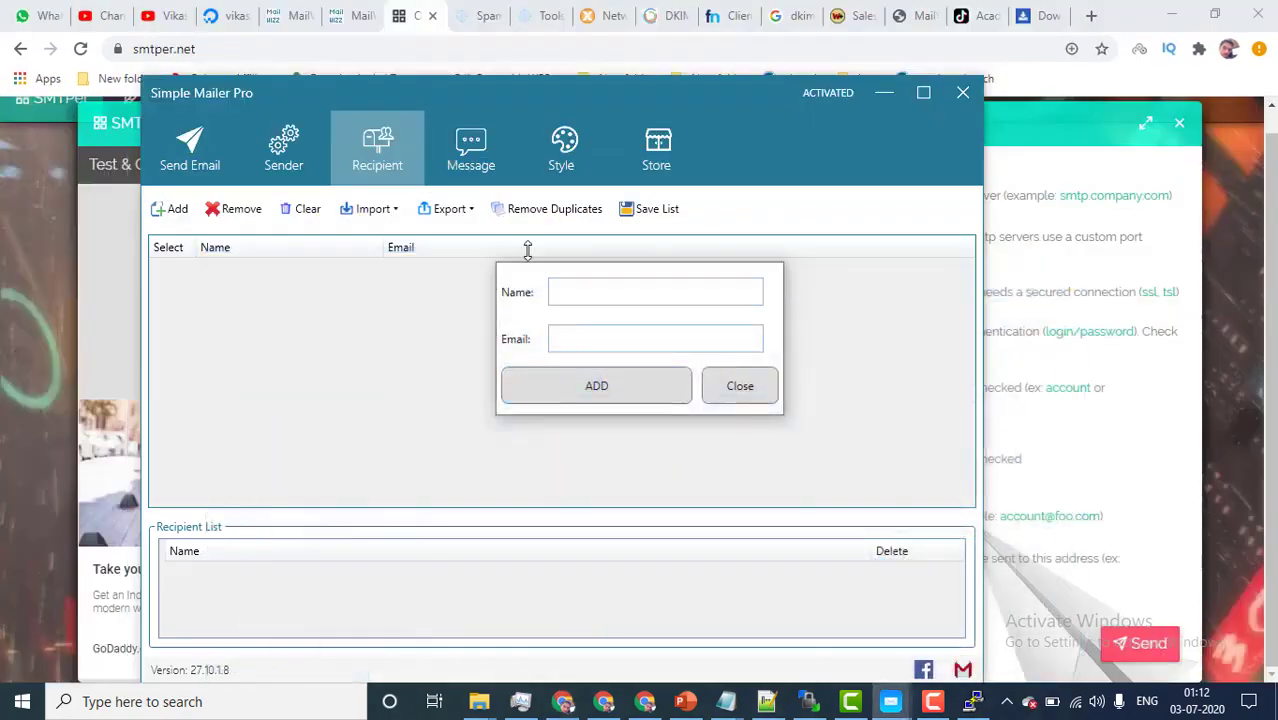
pyautogui.click(585, 340)
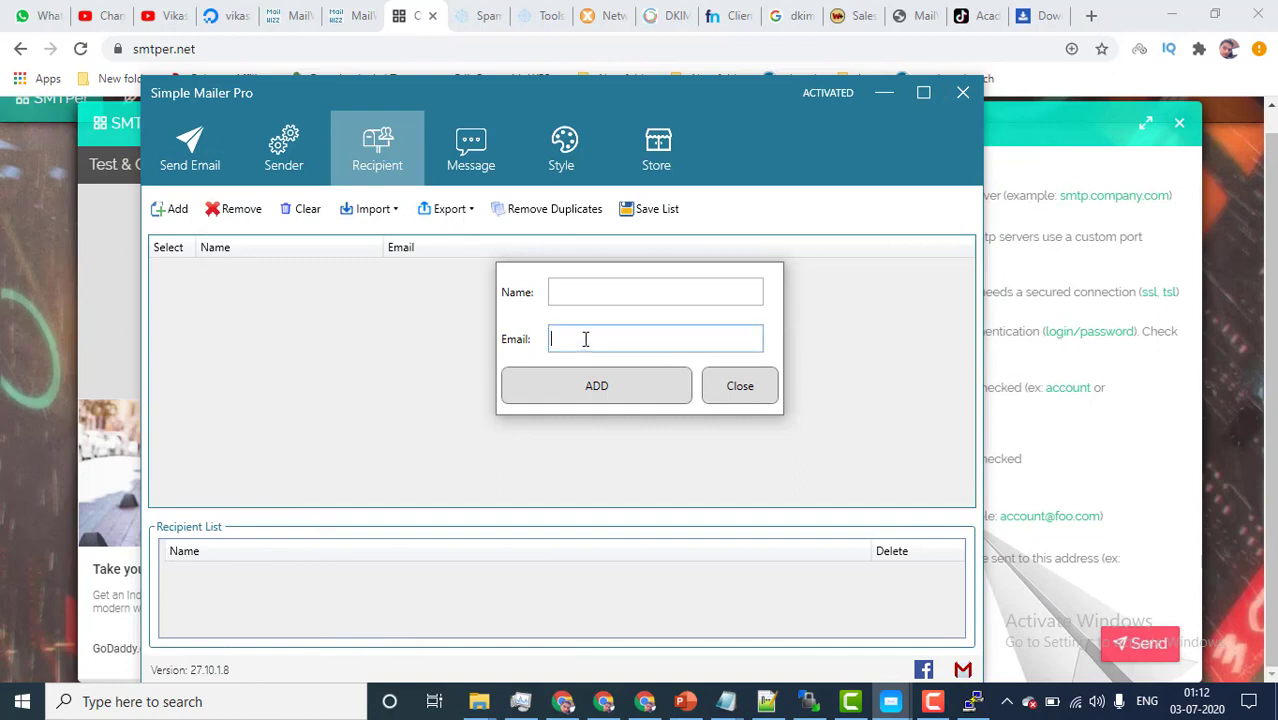
pyautogui.hotkey('ctrl', 'v')
pyautogui.click(596, 386)
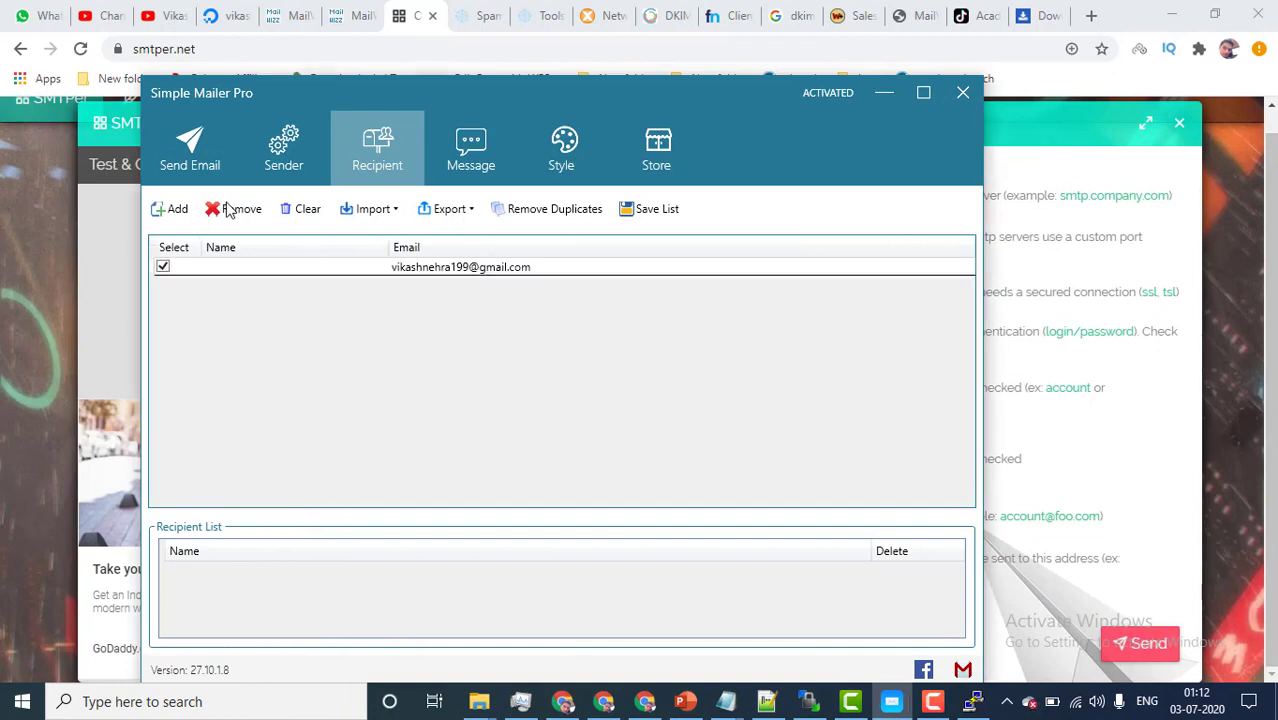
# - Add a second recipient using the same address with its digits changed to 896
pyautogui.click(170, 211)
pyautogui.click(600, 338)
pyautogui.hotkey('ctrl', 'v')
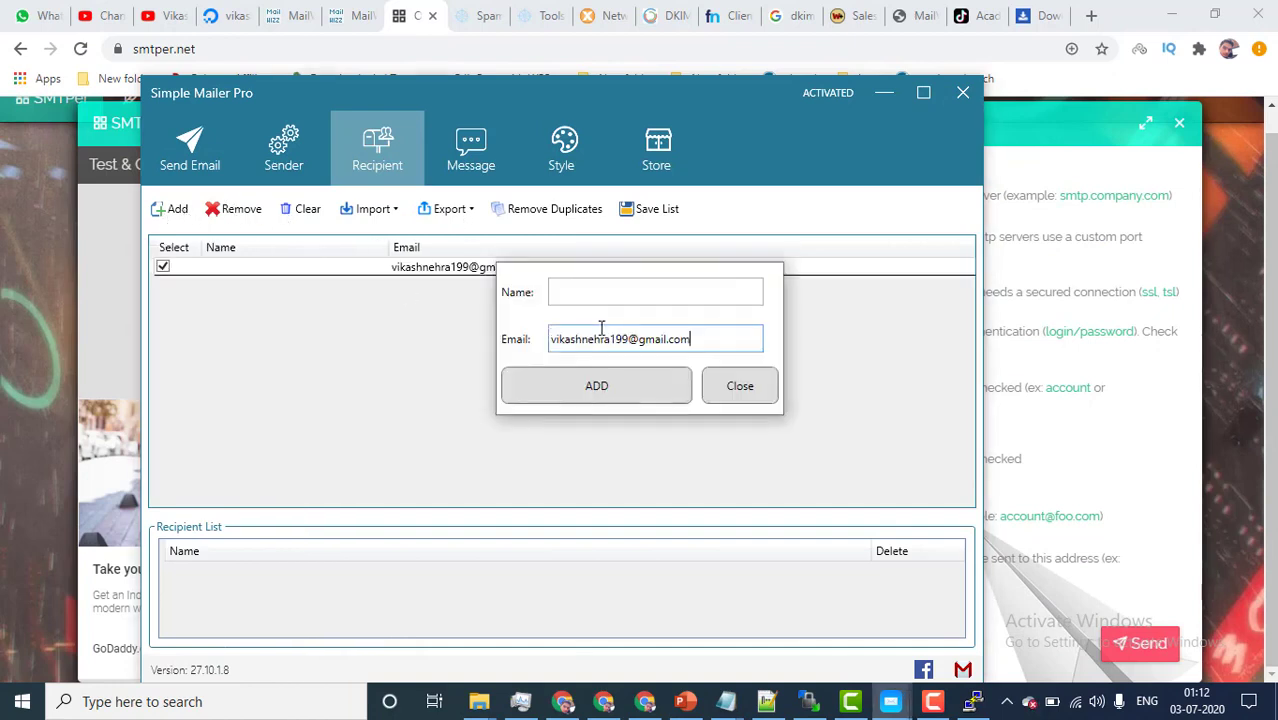
pyautogui.moveTo(613, 338); pyautogui.dragTo(624, 336)
pyautogui.write('896')
pyautogui.click(620, 389)
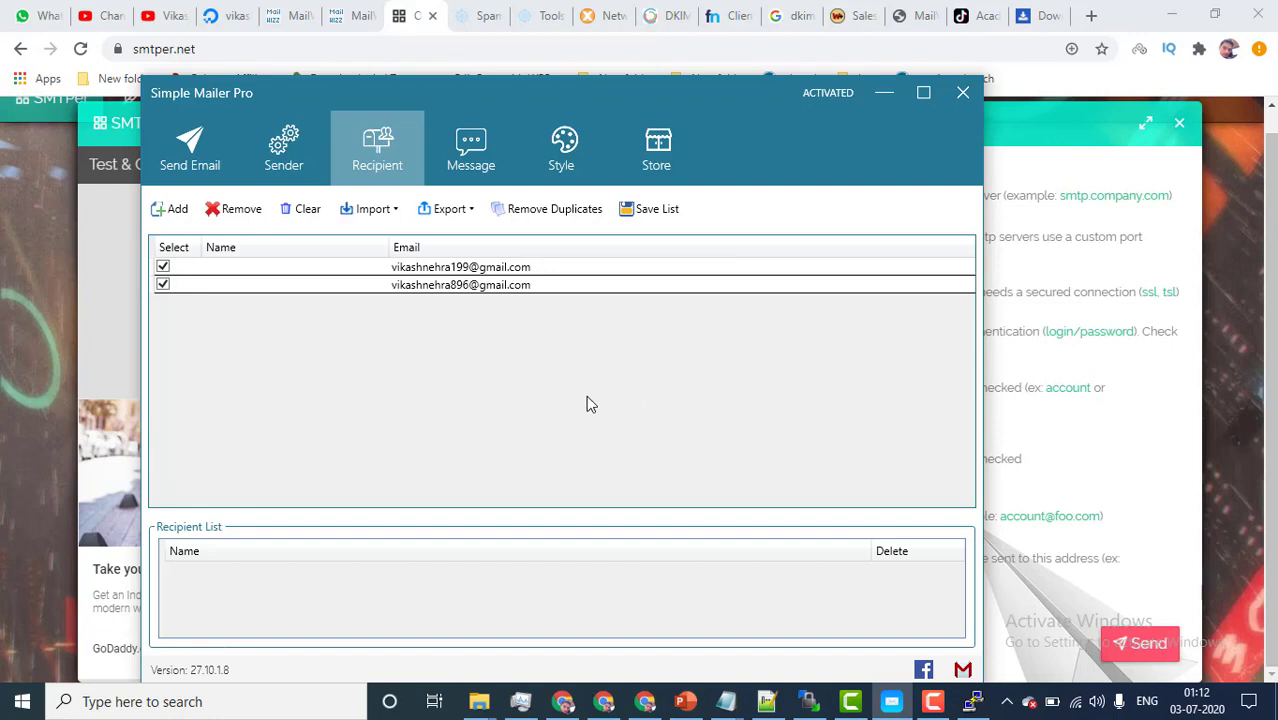
# - Save both recipients as the list 'va', select it, and return to sender settings
pyautogui.click(645, 212)
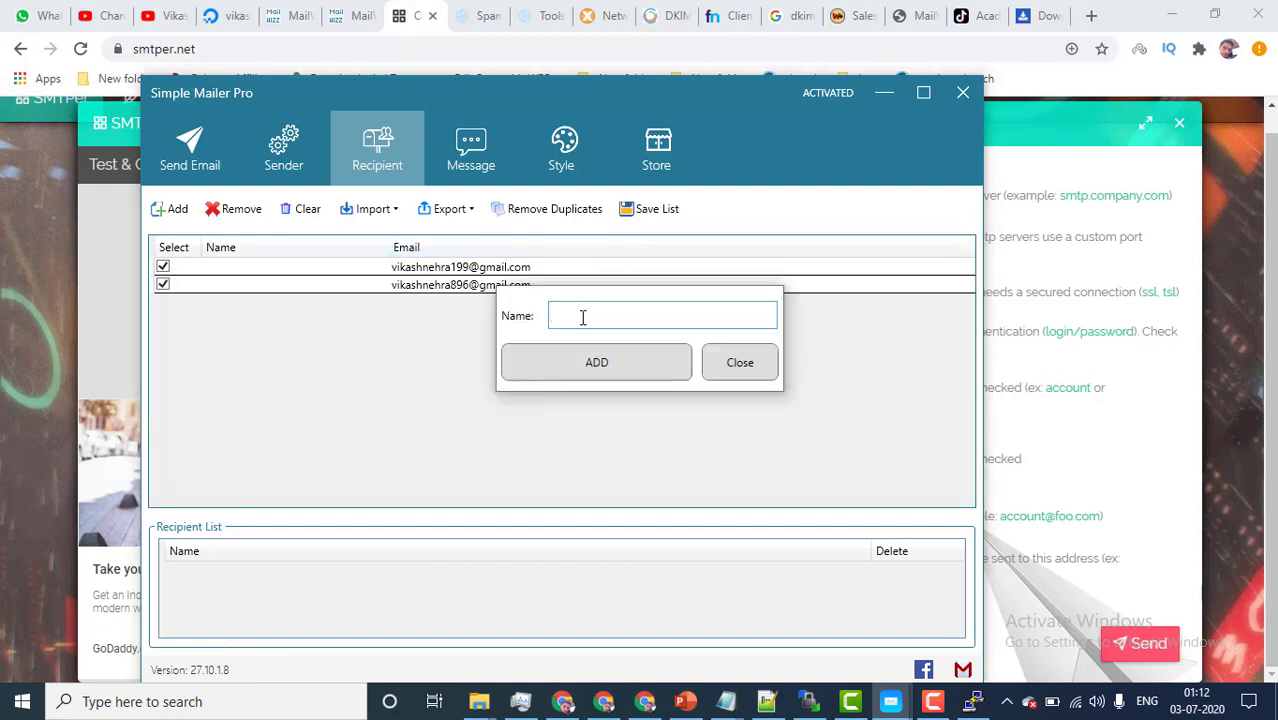
pyautogui.write('va')
pyautogui.click(599, 368)
pyautogui.click(687, 417)
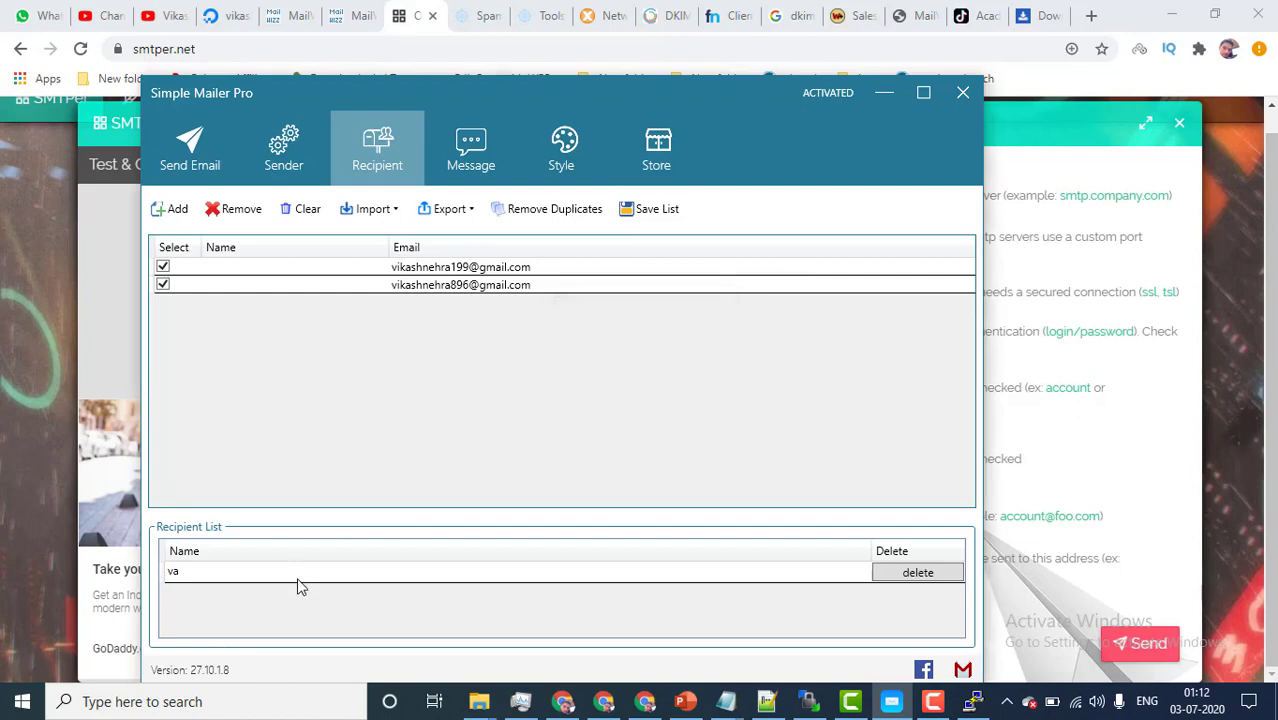
pyautogui.click(370, 577)
pyautogui.click(283, 186)
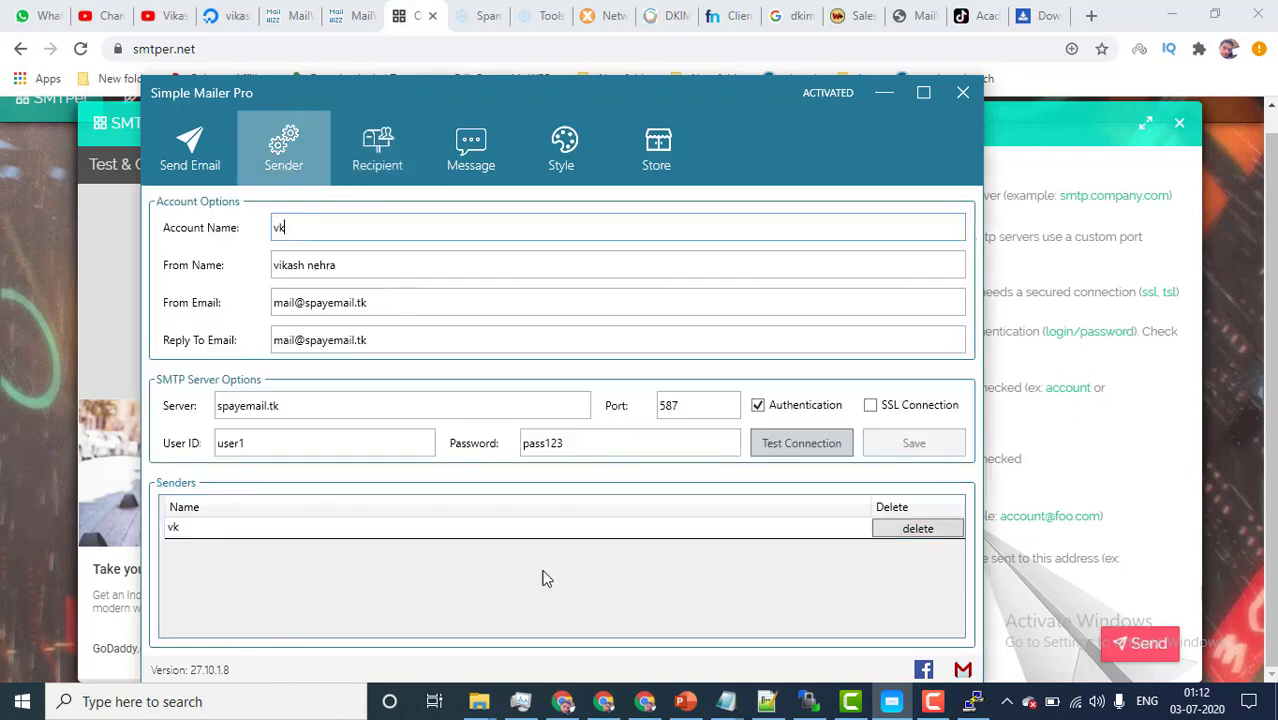
# - With the vk sender selected, write a short 'hello' greeting message
pyautogui.click(440, 530)
pyautogui.click(475, 145)
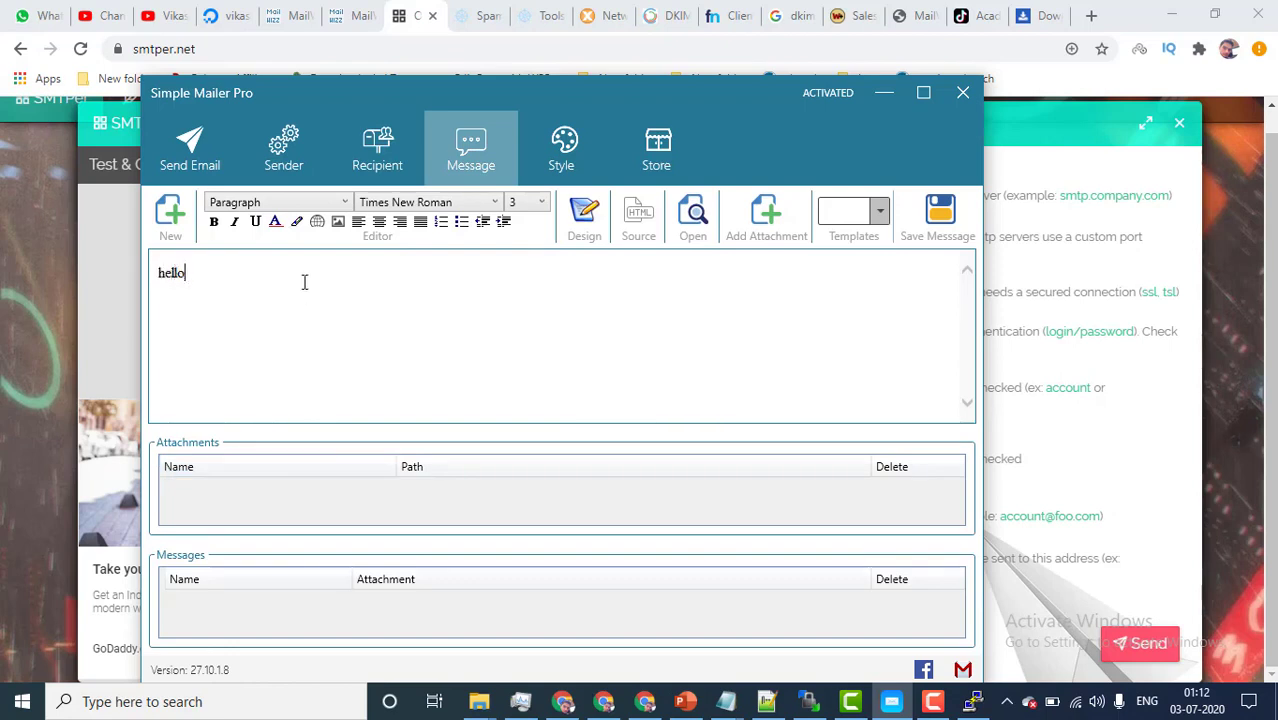
# - Save the greeting as message 'vs' and select it in the messages list
pyautogui.click(948, 222)
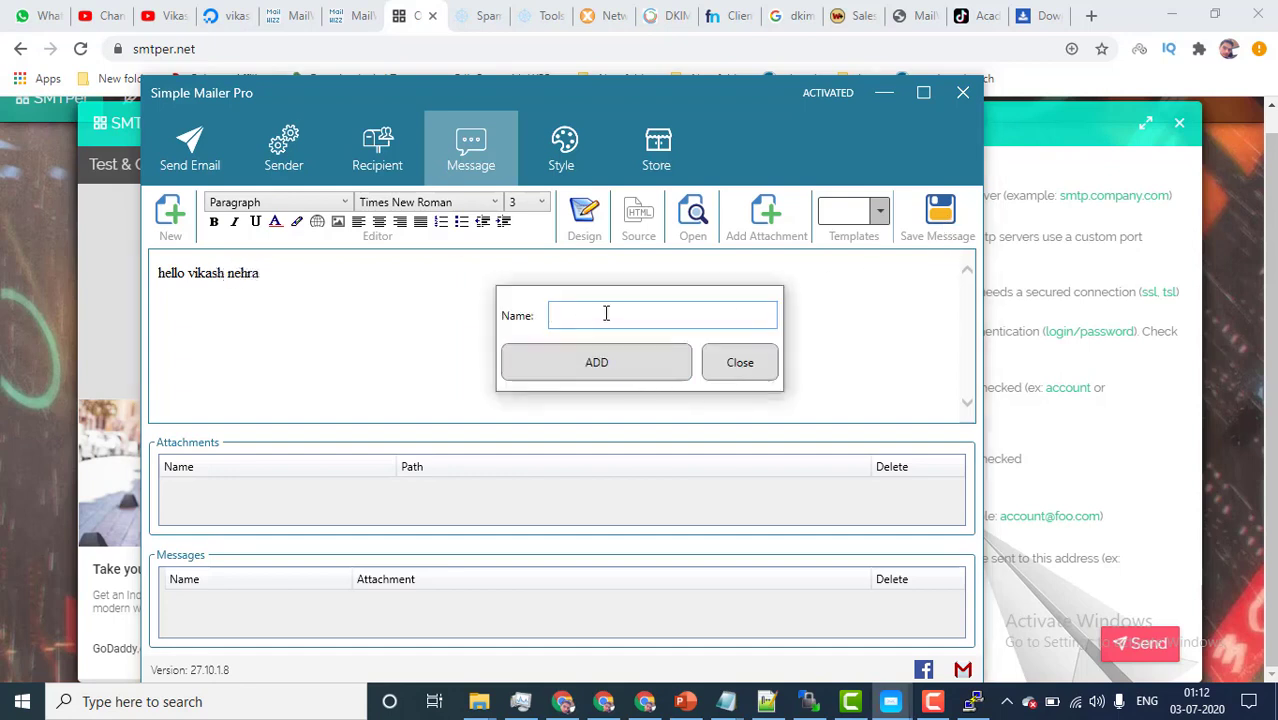
pyautogui.write('vs')
pyautogui.click(600, 363)
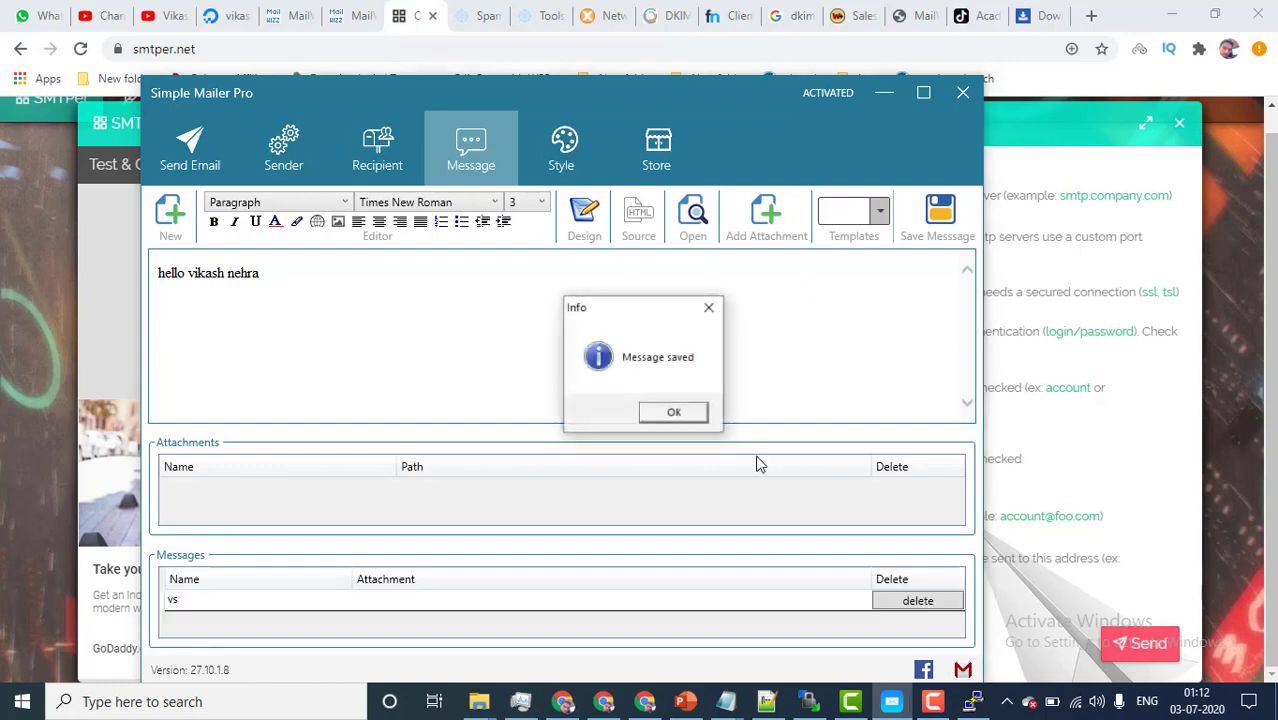
pyautogui.click(675, 416)
pyautogui.click(441, 604)
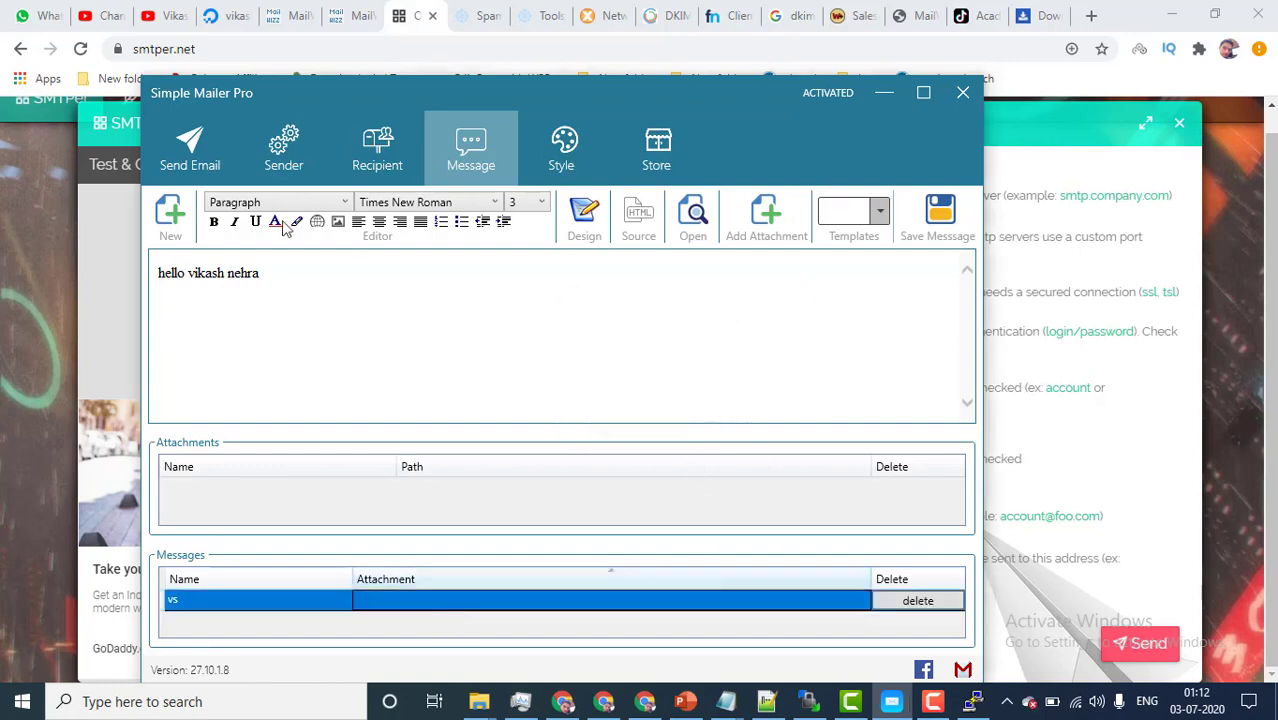
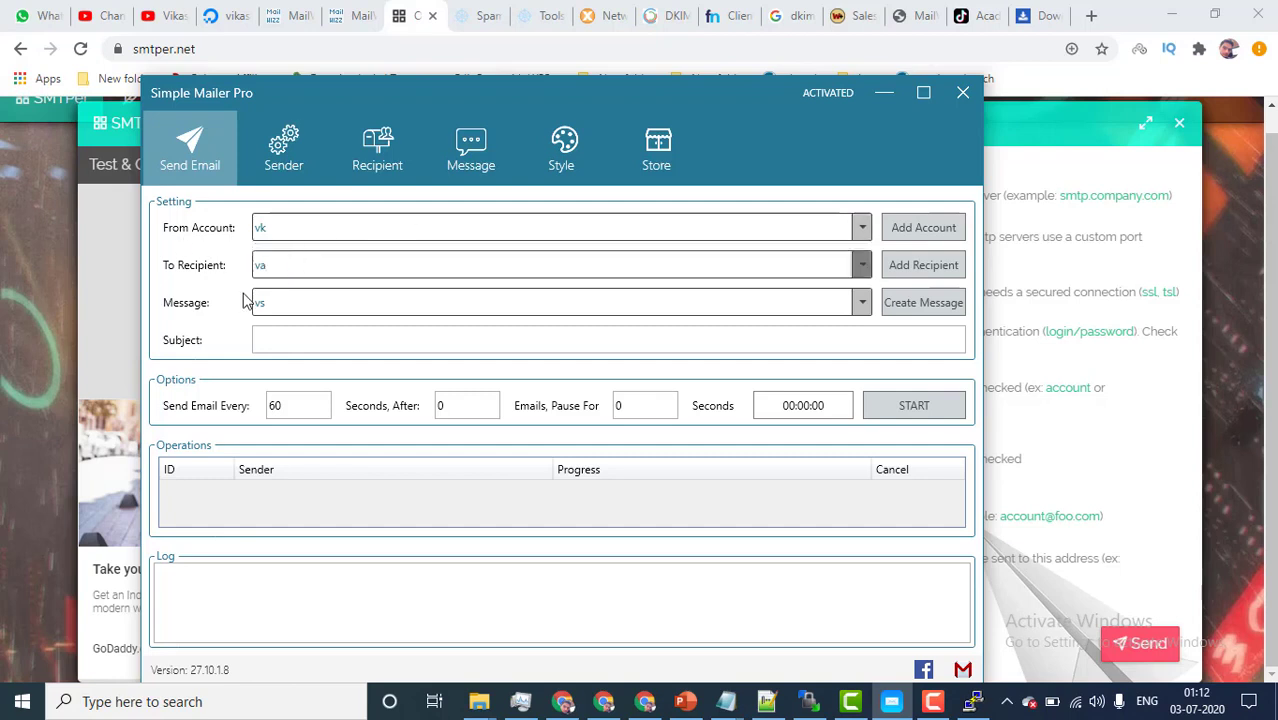
# - Send the message with subject 'testing' at a 1-second interval to both recipients
pyautogui.click(318, 340)
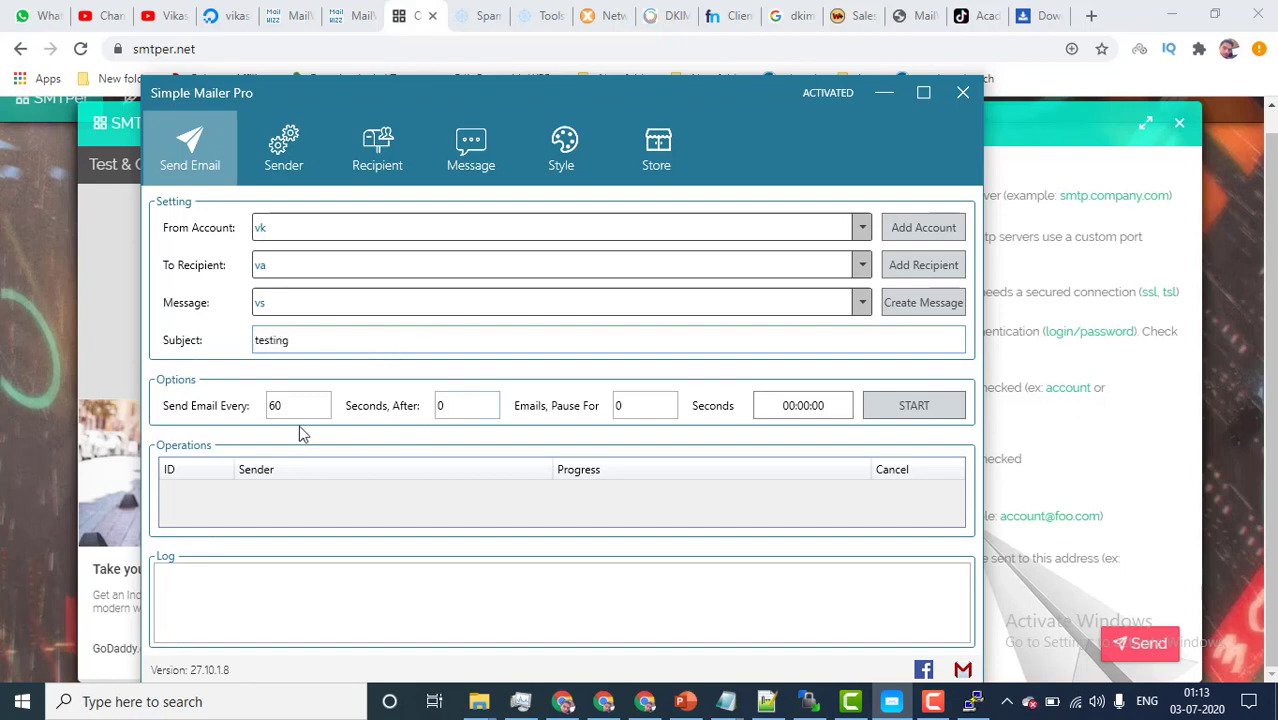
pyautogui.press('Tab')
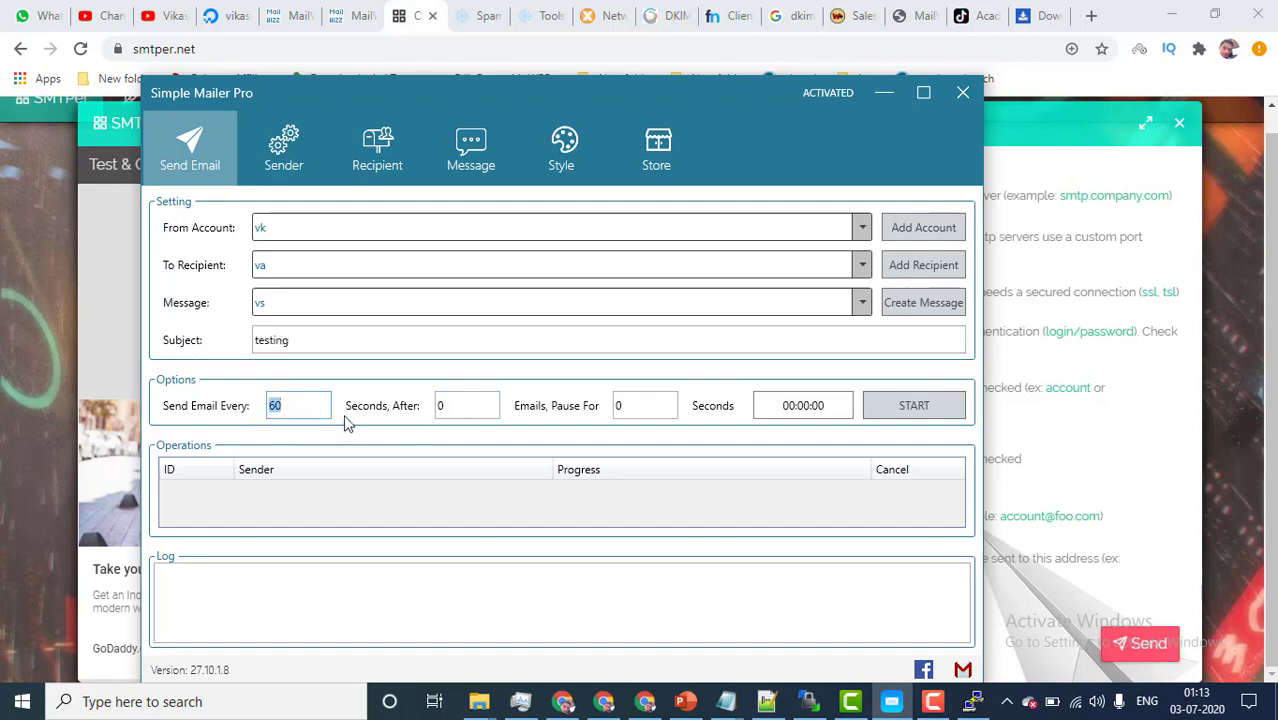
pyautogui.write('1')
pyautogui.click(914, 410)
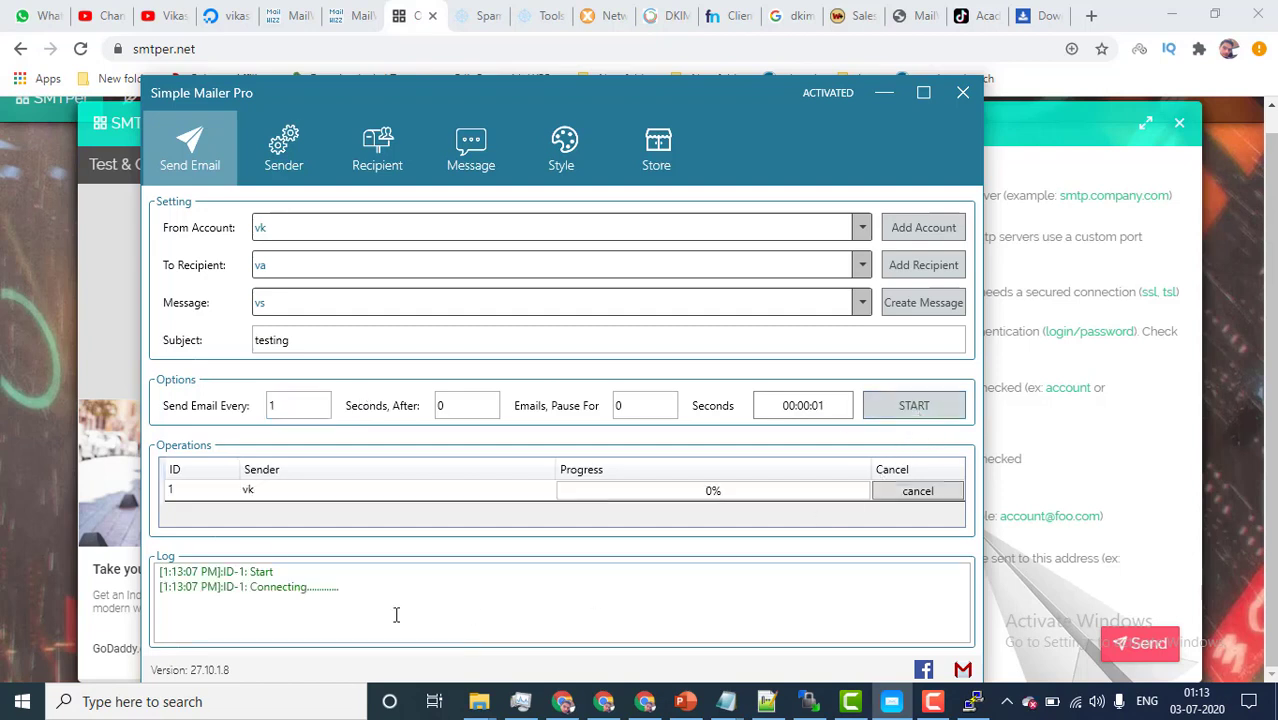
# - Highlight the connection, delivery-success and 'Has been completed' lines in the send log
pyautogui.moveTo(335, 624); pyautogui.dragTo(359, 602)
pyautogui.moveTo(250, 616); pyautogui.dragTo(462, 614)
pyautogui.moveTo(272, 621); pyautogui.dragTo(428, 617)
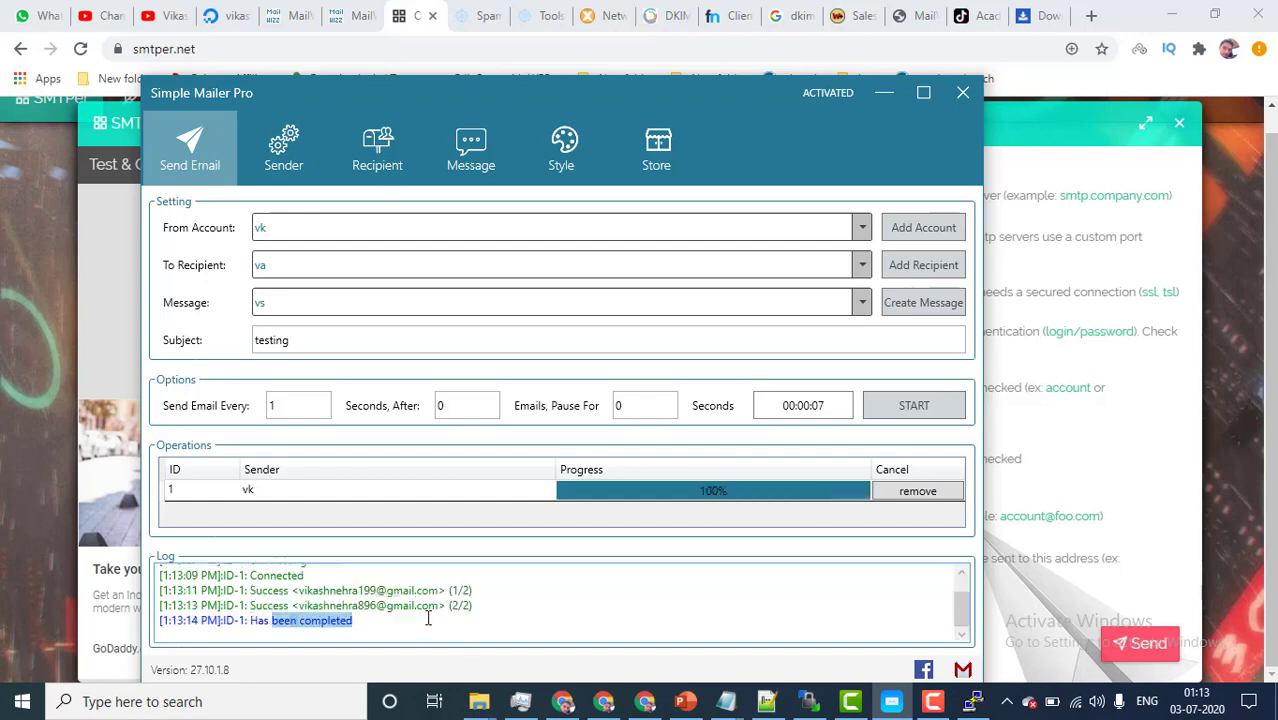
pyautogui.click(354, 621)
pyautogui.moveTo(252, 621); pyautogui.dragTo(357, 621)
pyautogui.click(380, 624)
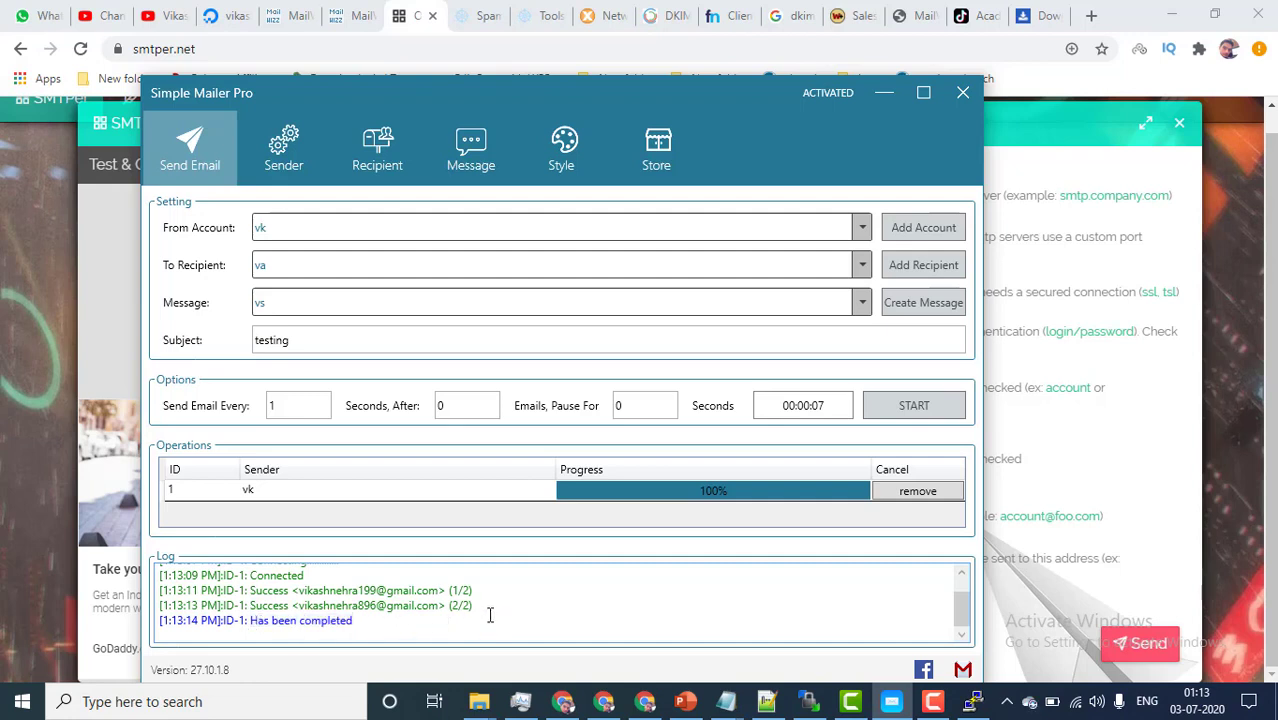
pyautogui.moveTo(472, 605); pyautogui.dragTo(170, 566)
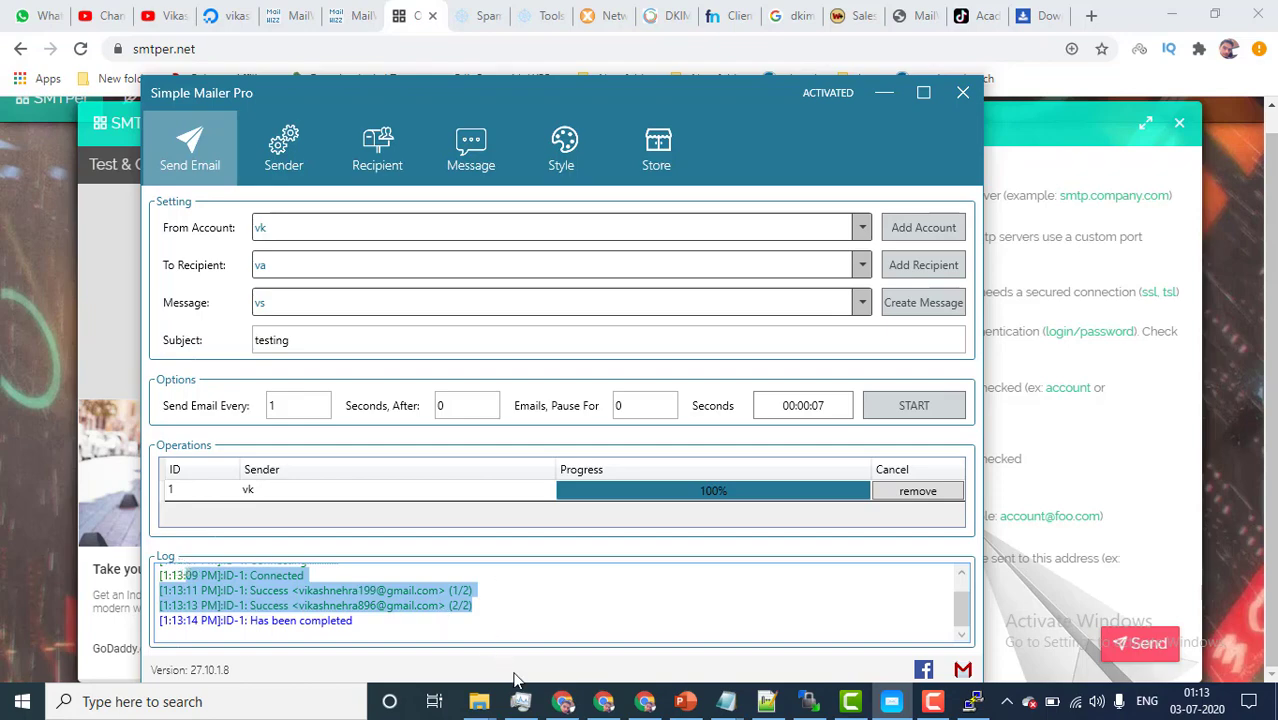
pyautogui.click(563, 701)
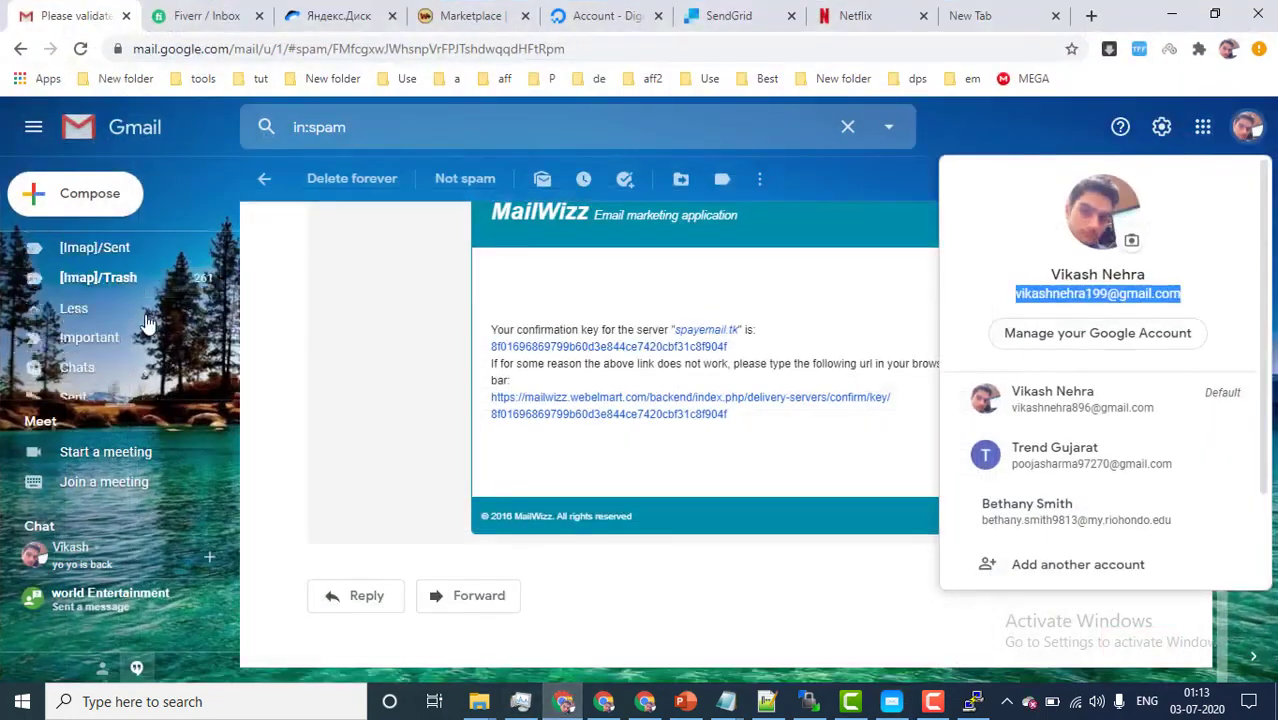
# - Refresh the Gmail inbox and open the newly arrived 'testing' email
pyautogui.scroll(3, 145, 322)
pyautogui.click(100, 246)
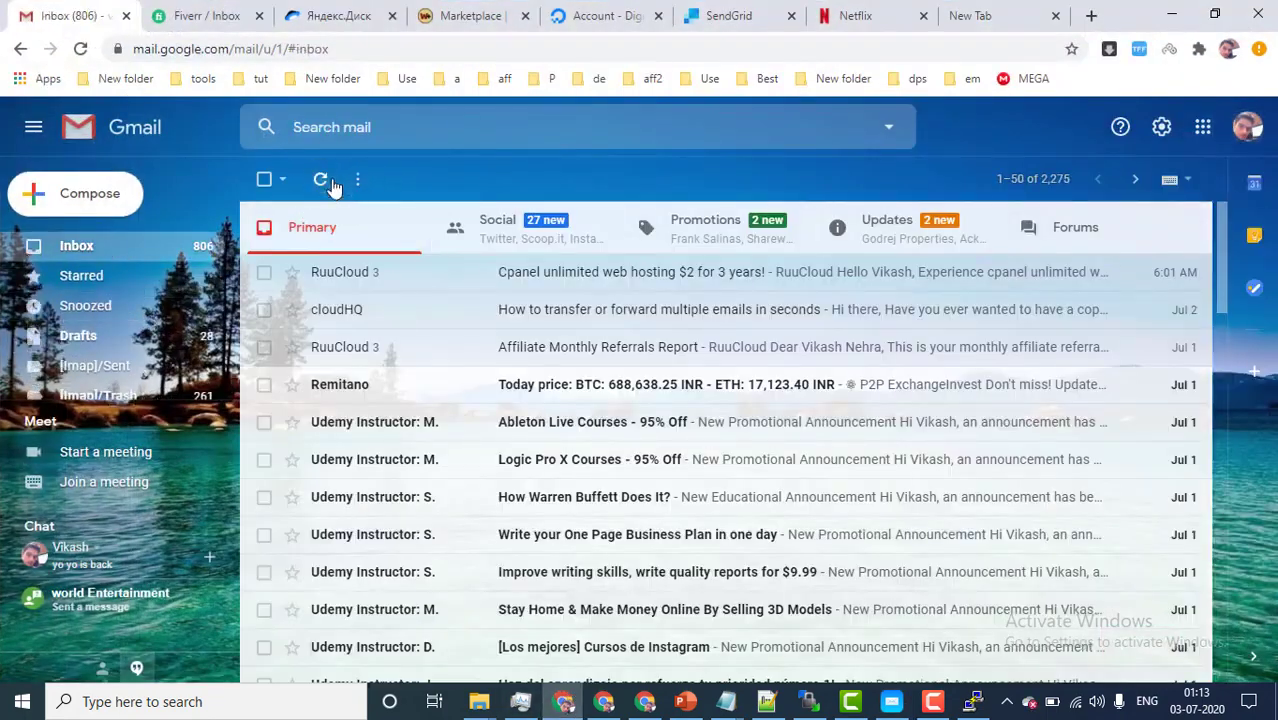
pyautogui.click(321, 180)
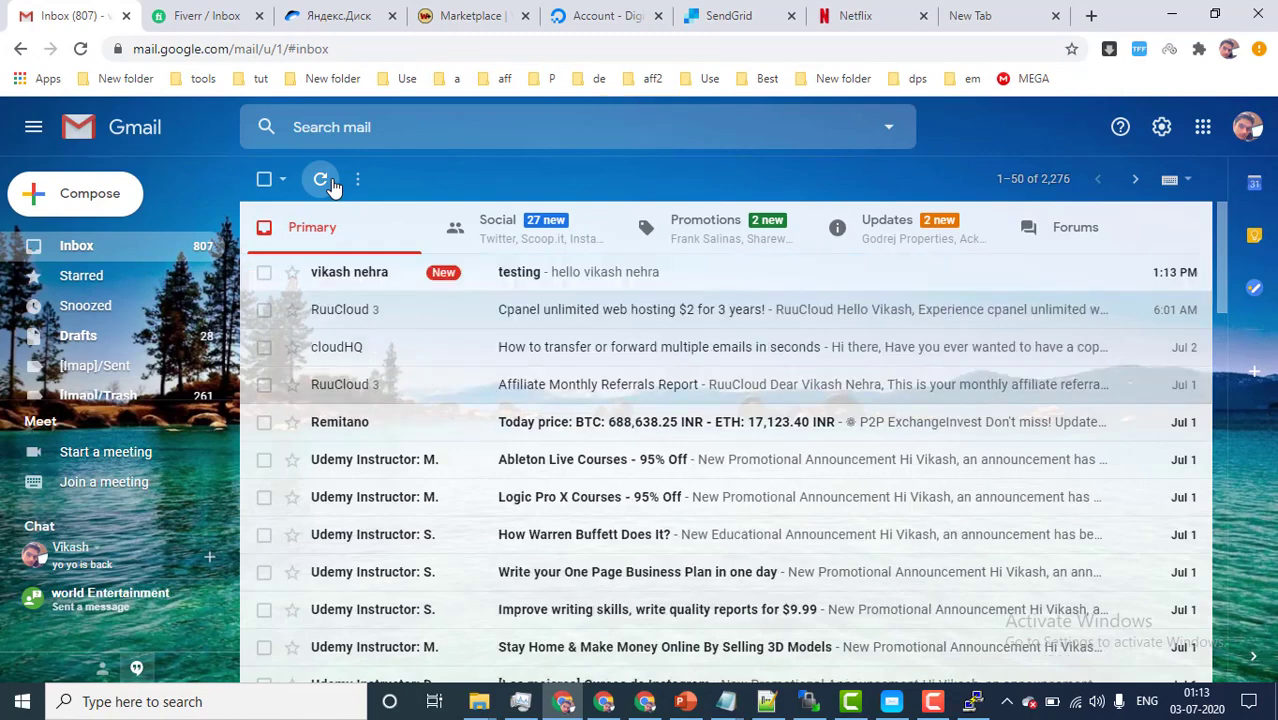
pyautogui.click(539, 285)
# - Review the greeting in the 'testing' email, reopening it from the inbox list
pyautogui.moveTo(320, 325); pyautogui.dragTo(548, 322)
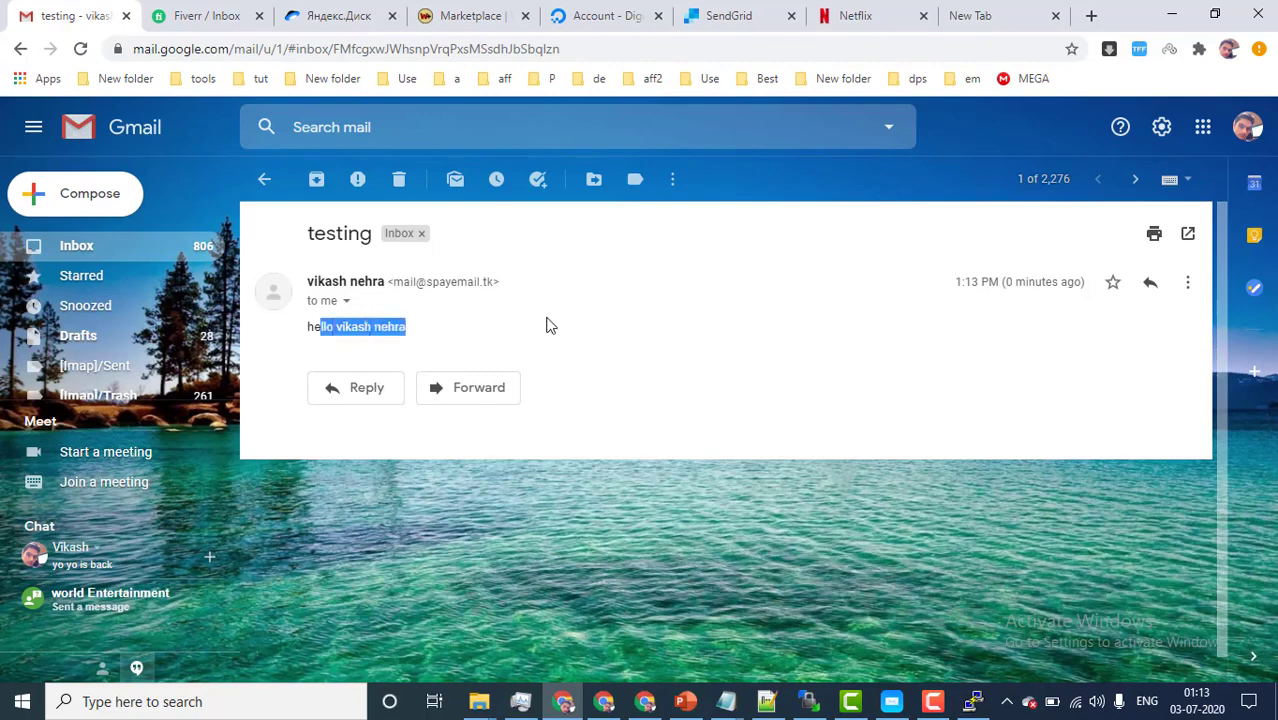
pyautogui.click(542, 322)
pyautogui.click(116, 249)
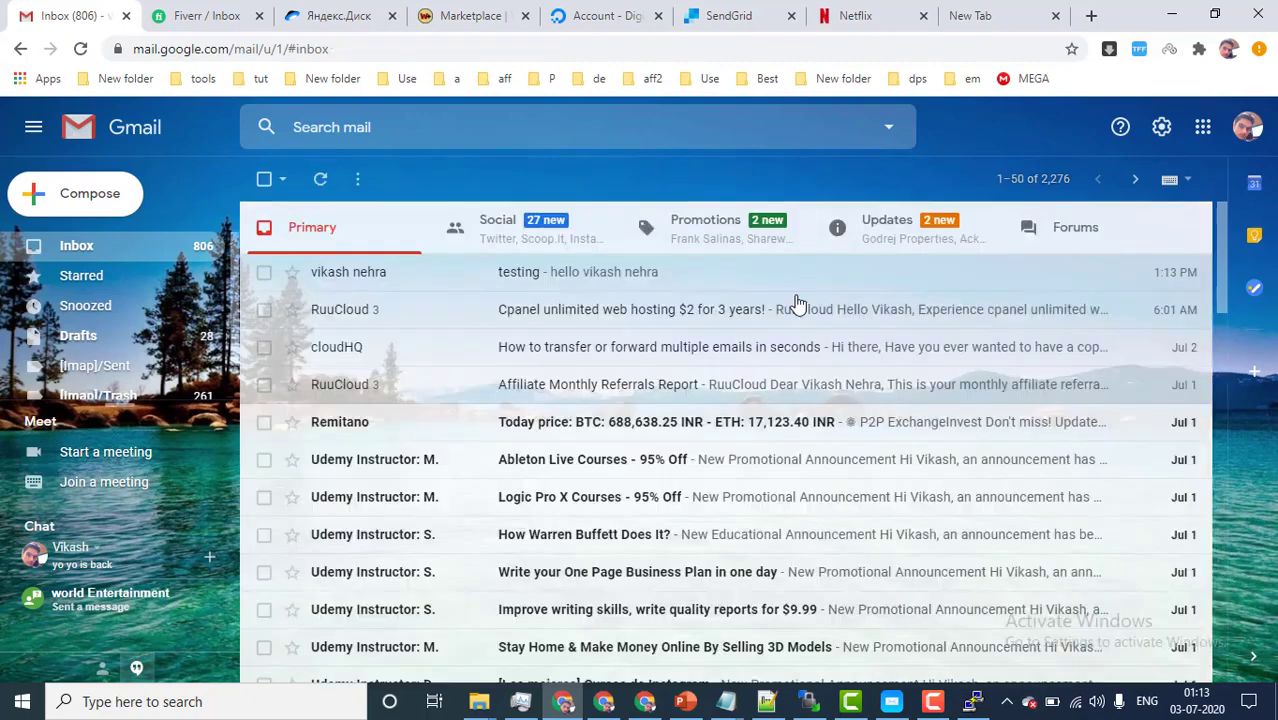
pyautogui.click(471, 277)
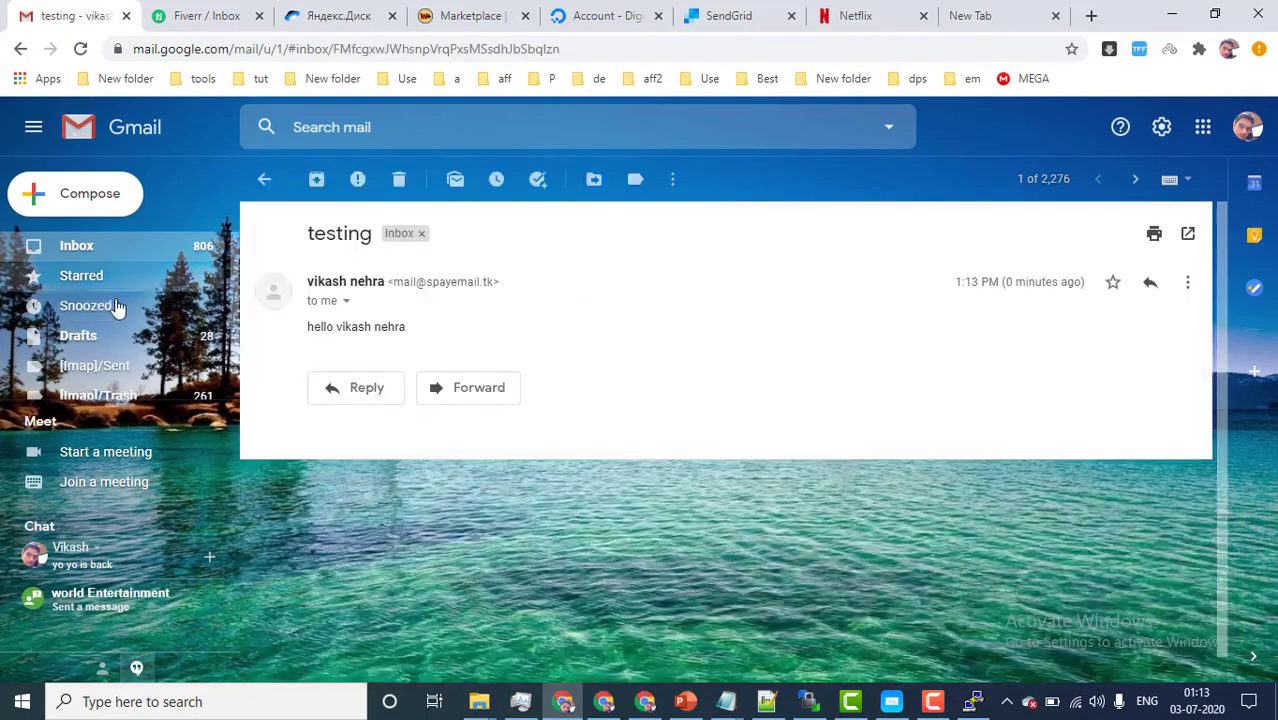
pyautogui.scroll(-1, 88, 365)
pyautogui.scroll(1, 117, 302)
pyautogui.click(113, 255)
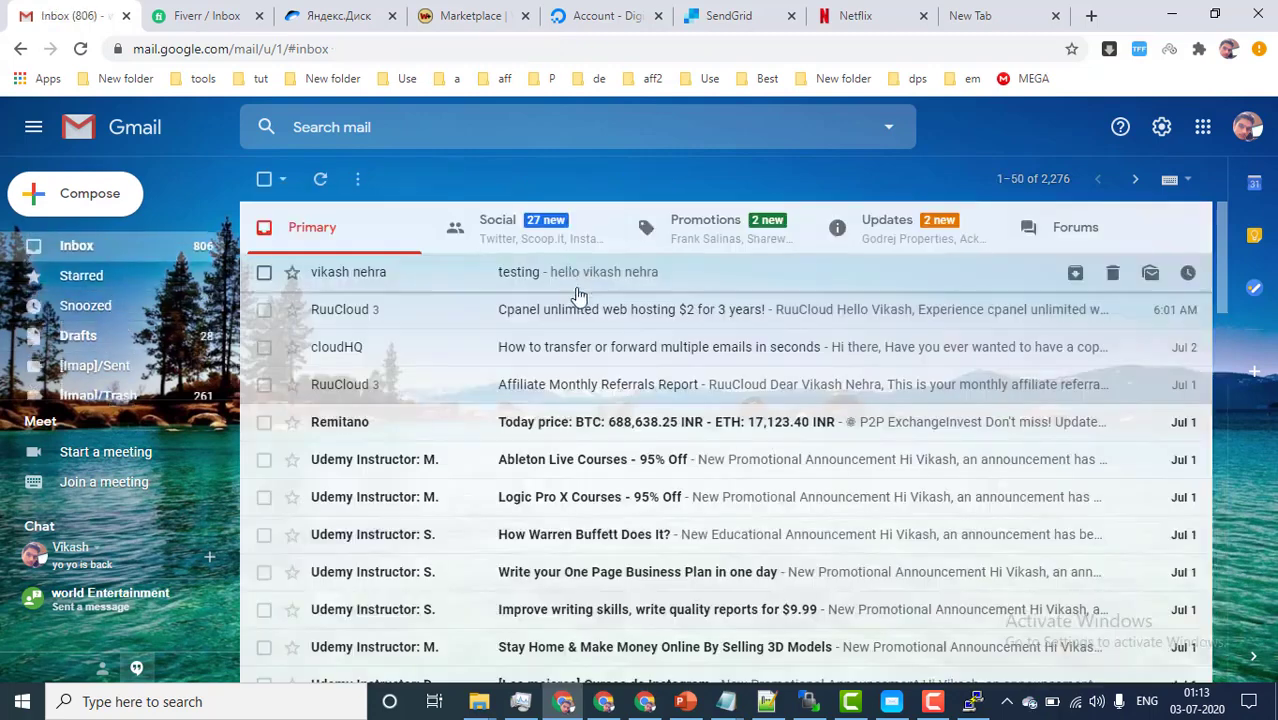
pyautogui.click(436, 274)
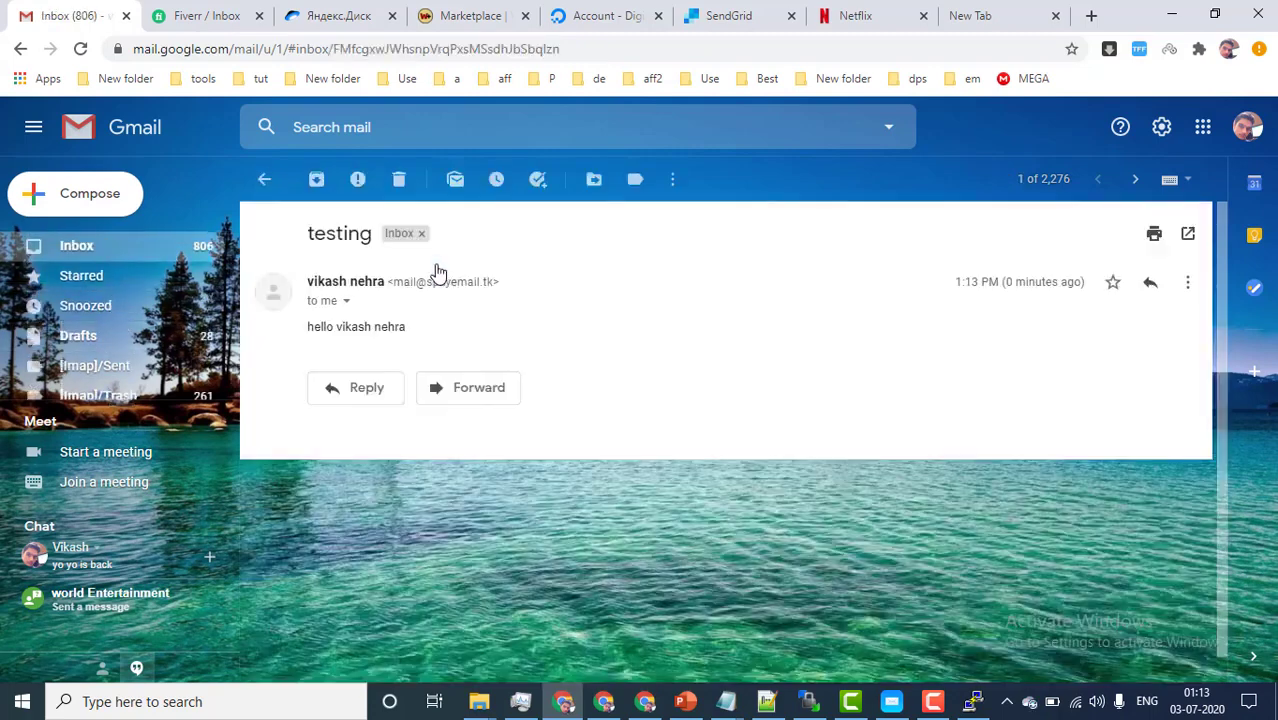
# - Inspect the email's sender details, noting the reply-to address and mailed-by domain
pyautogui.click(345, 301)
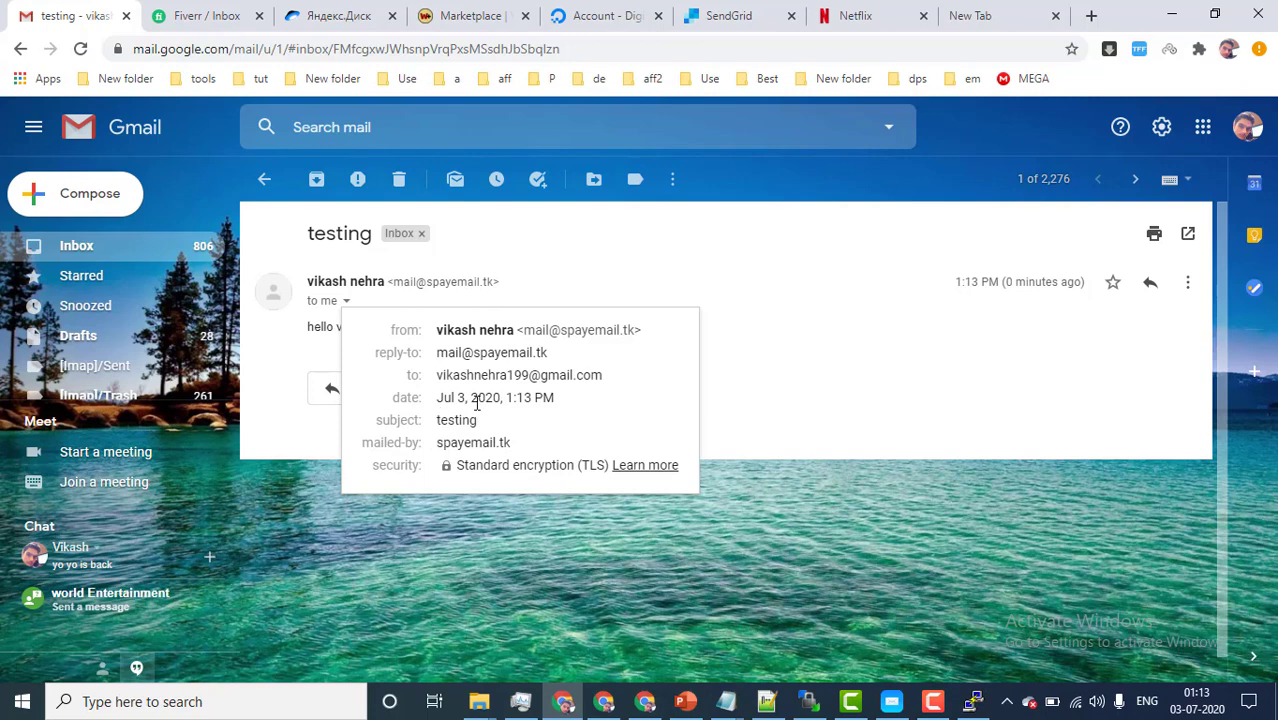
pyautogui.moveTo(443, 355); pyautogui.dragTo(552, 358)
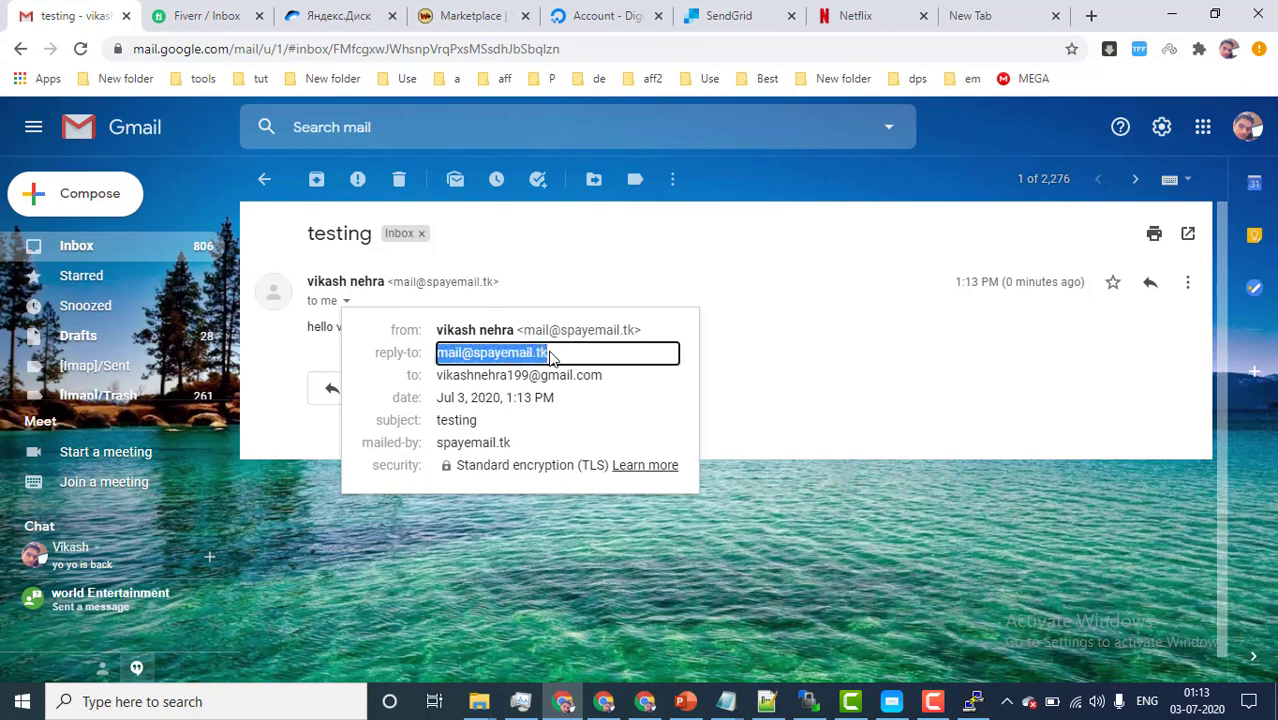
pyautogui.click(445, 442)
pyautogui.click(779, 388)
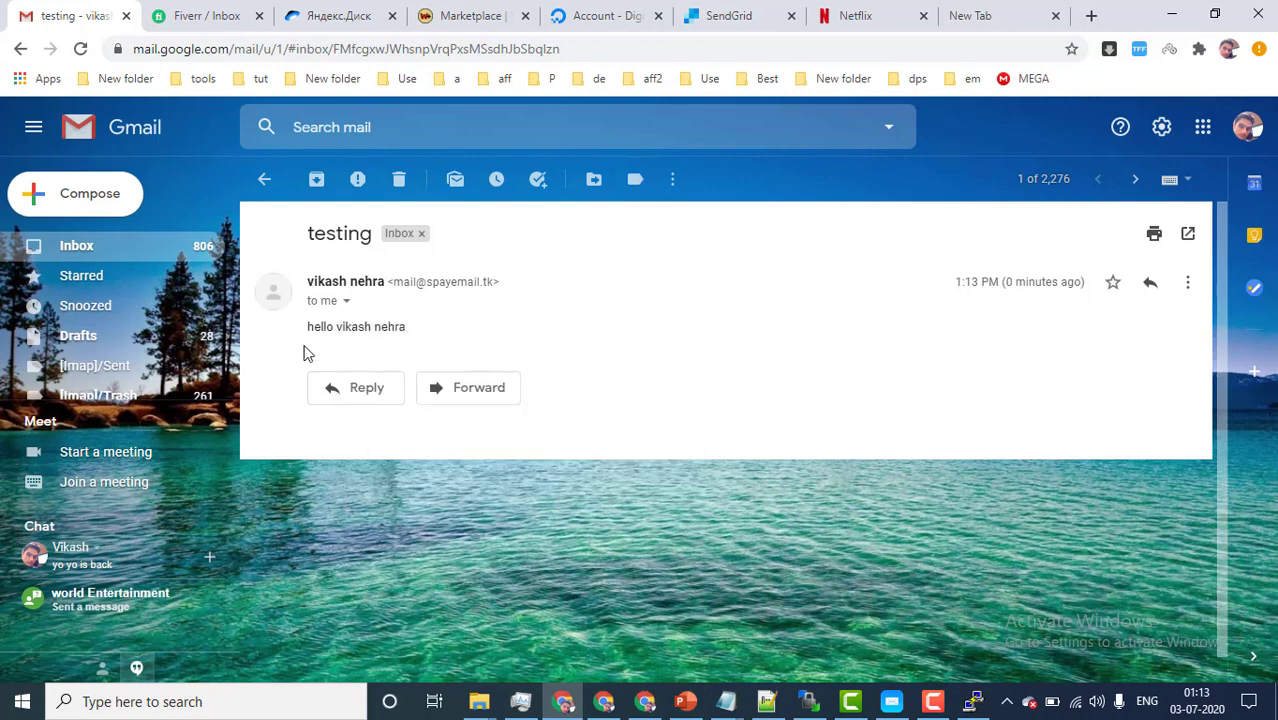
# - Highlight the greeting and name in the 'testing' email body
pyautogui.moveTo(388, 328); pyautogui.dragTo(425, 336)
pyautogui.click(425, 336)
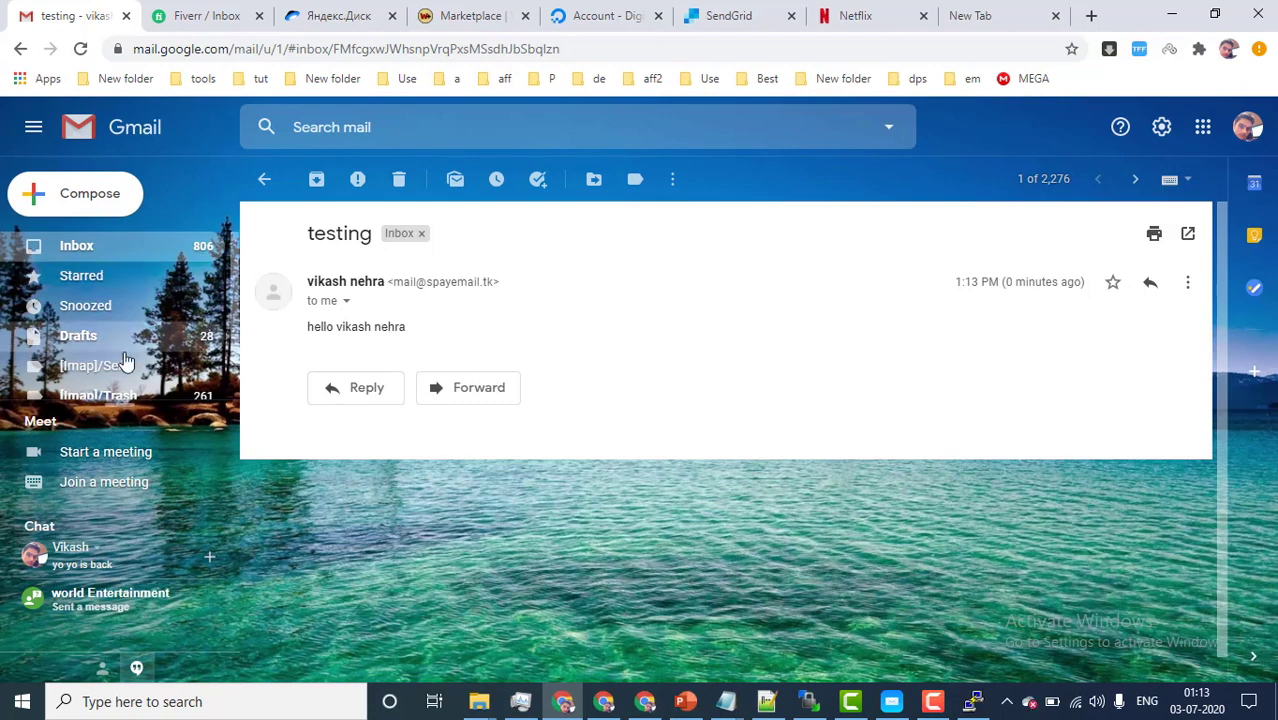
pyautogui.scroll(-1, 200, 310)
pyautogui.tripleClick(363, 327)
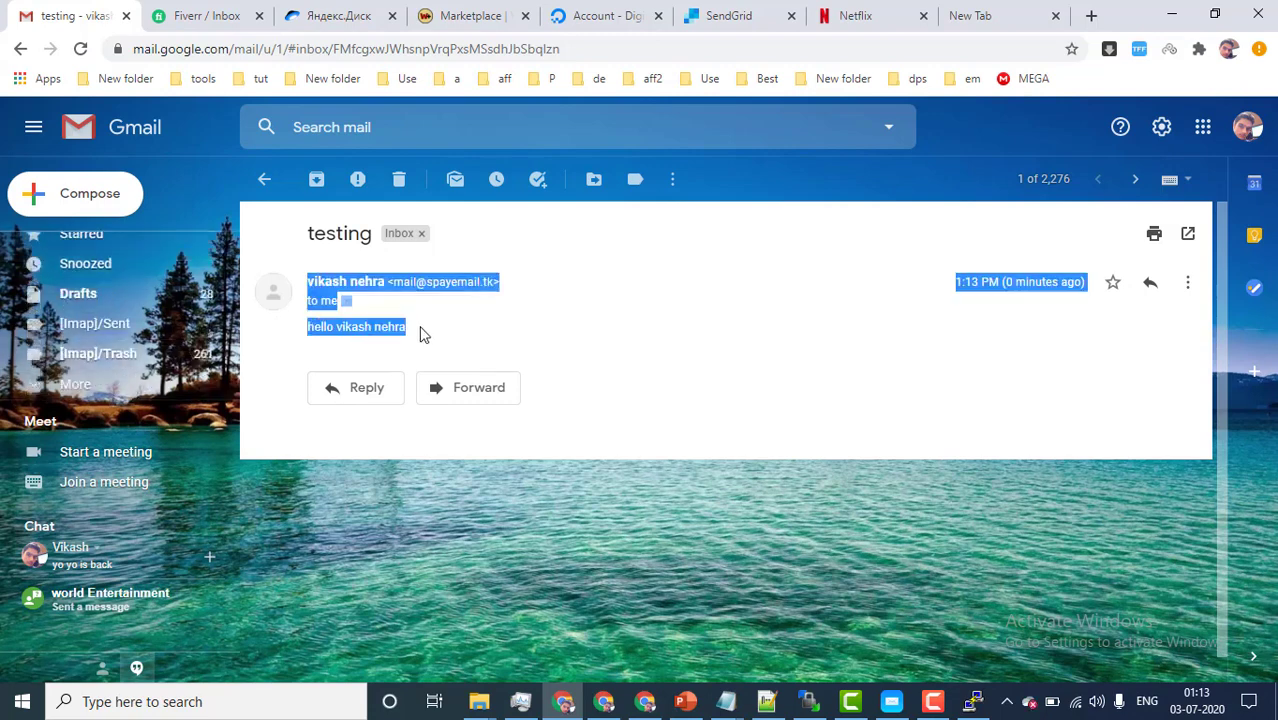
pyautogui.moveTo(422, 334); pyautogui.dragTo(343, 330)
# - Open the server-validation email in the Spam folder
pyautogui.click(80, 384)
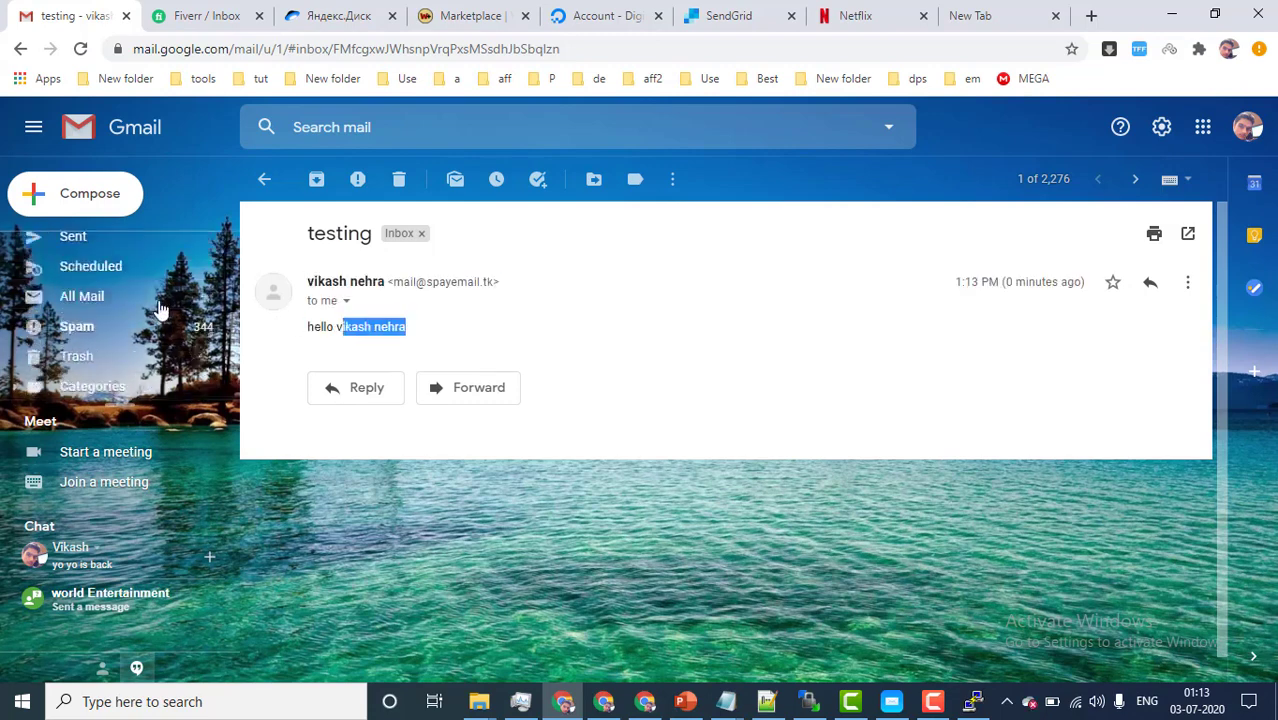
pyautogui.scroll(-1, 86, 300)
pyautogui.click(80, 282)
pyautogui.click(465, 281)
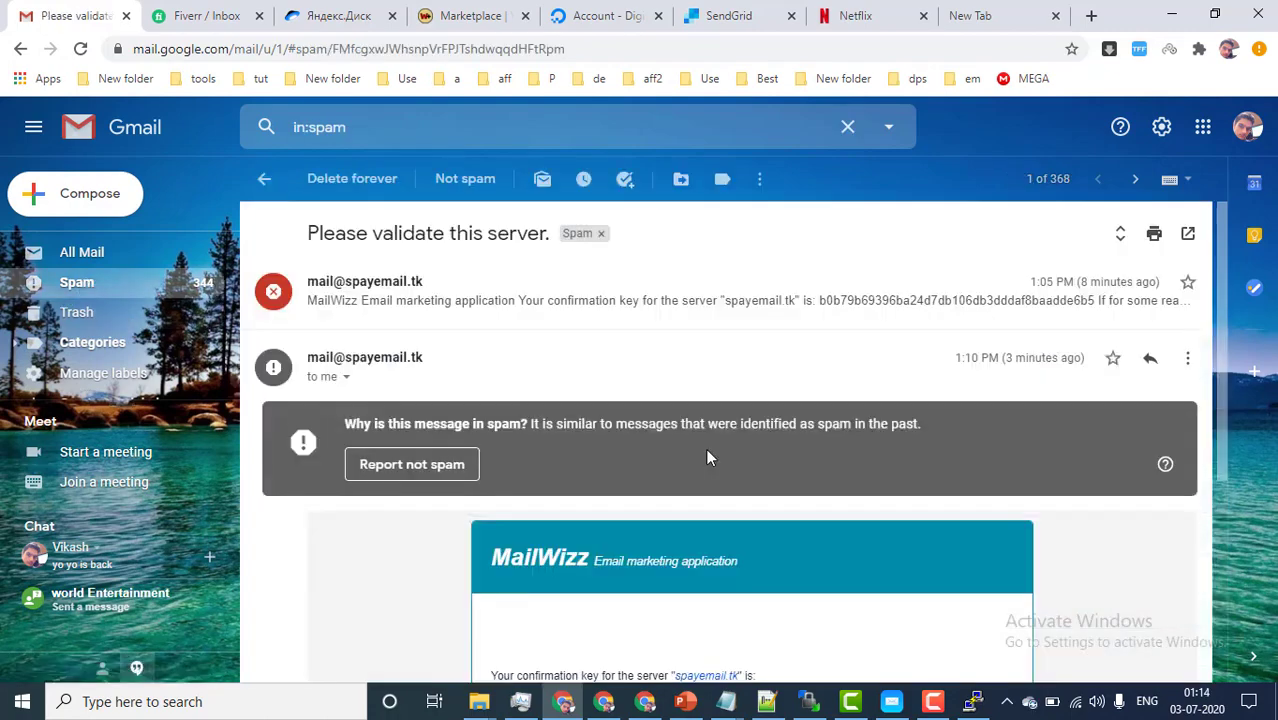
# - Highlight and read the validation email's confirmation message text
pyautogui.scroll(-4, 707, 451)
pyautogui.moveTo(790, 424); pyautogui.dragTo(390, 368)
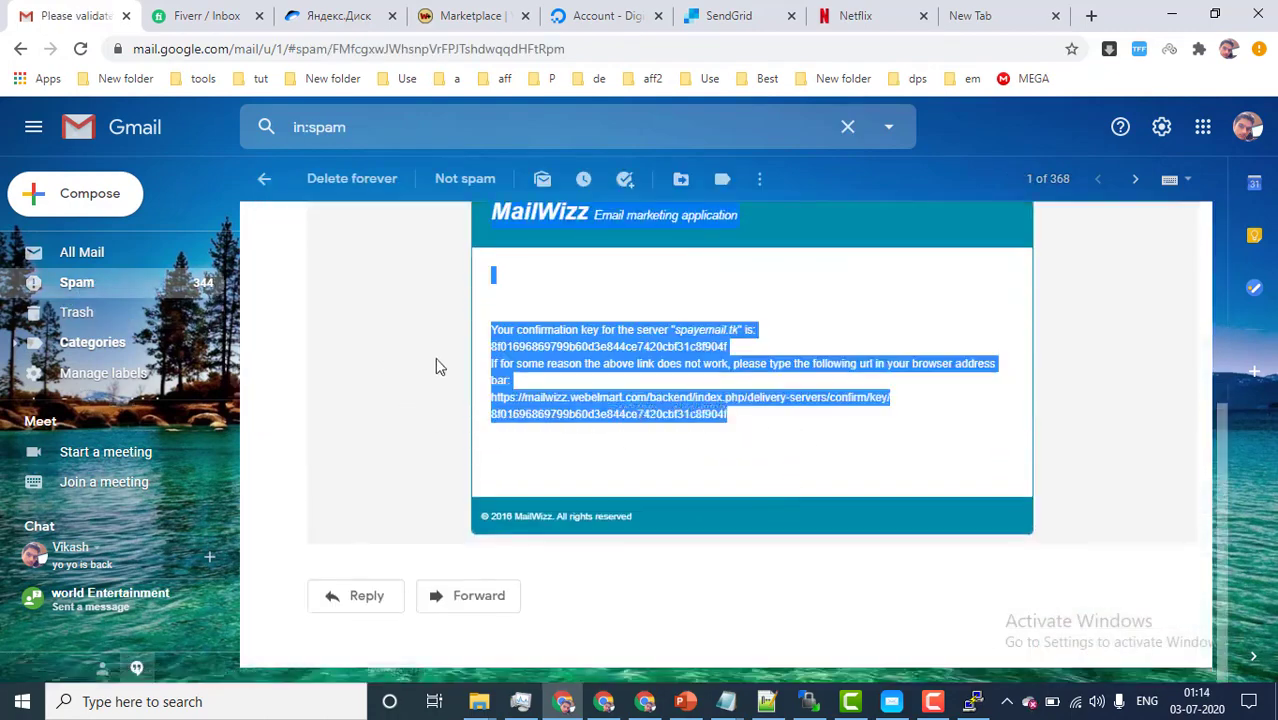
pyautogui.click(569, 367)
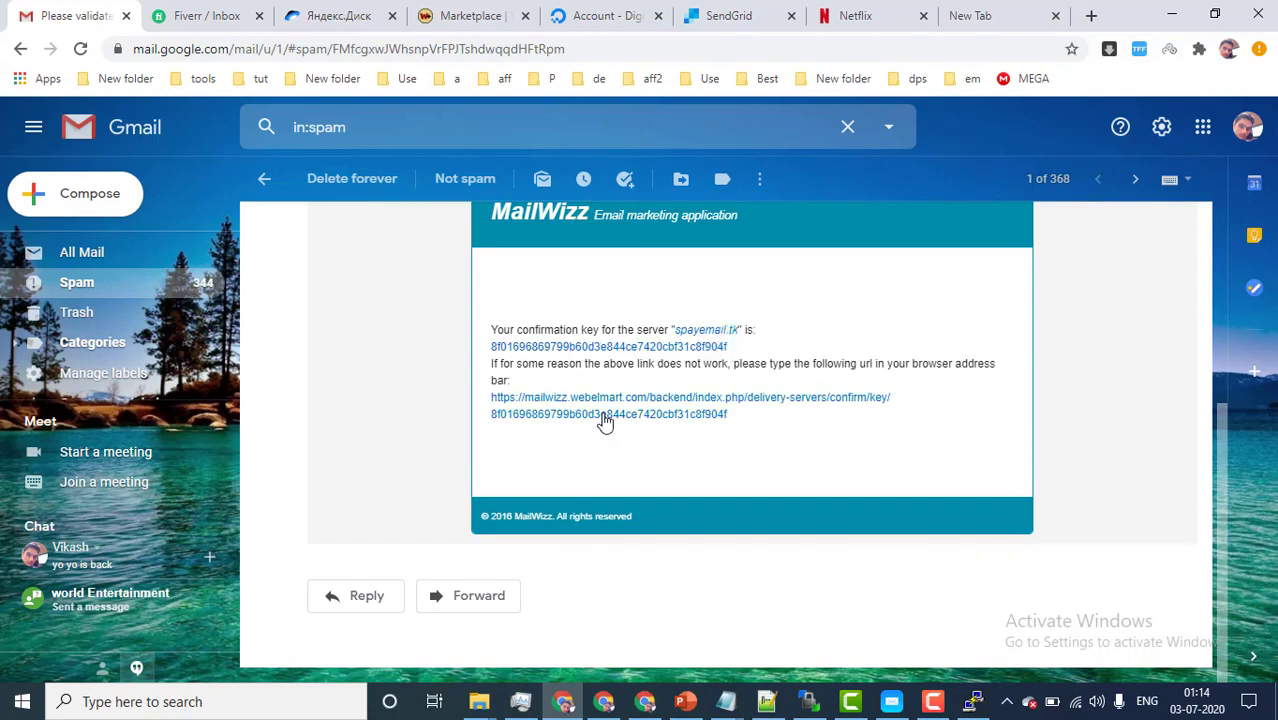
pyautogui.moveTo(750, 420); pyautogui.dragTo(491, 333)
pyautogui.click(783, 350)
# - Return to the Inbox, where the 'testing' email sits on top
pyautogui.scroll(3, 530, 358)
pyautogui.scroll(2, 105, 300)
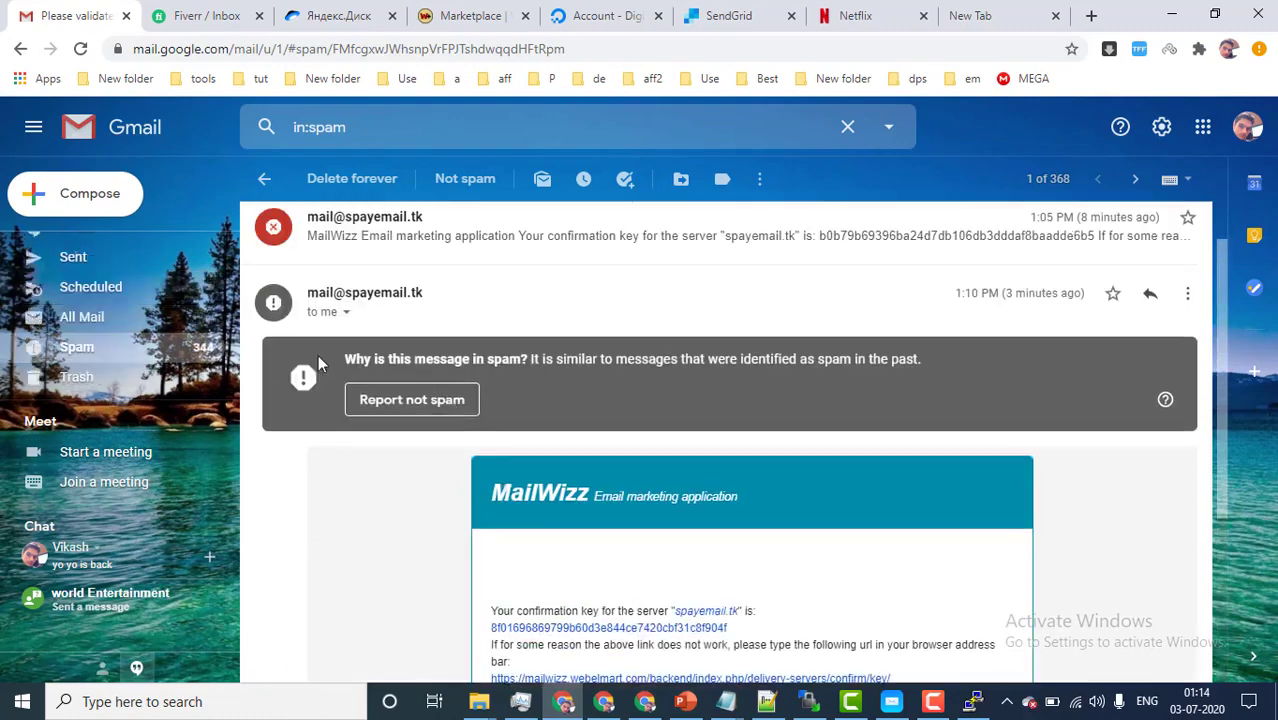
pyautogui.scroll(3, 105, 300)
pyautogui.click(76, 245)
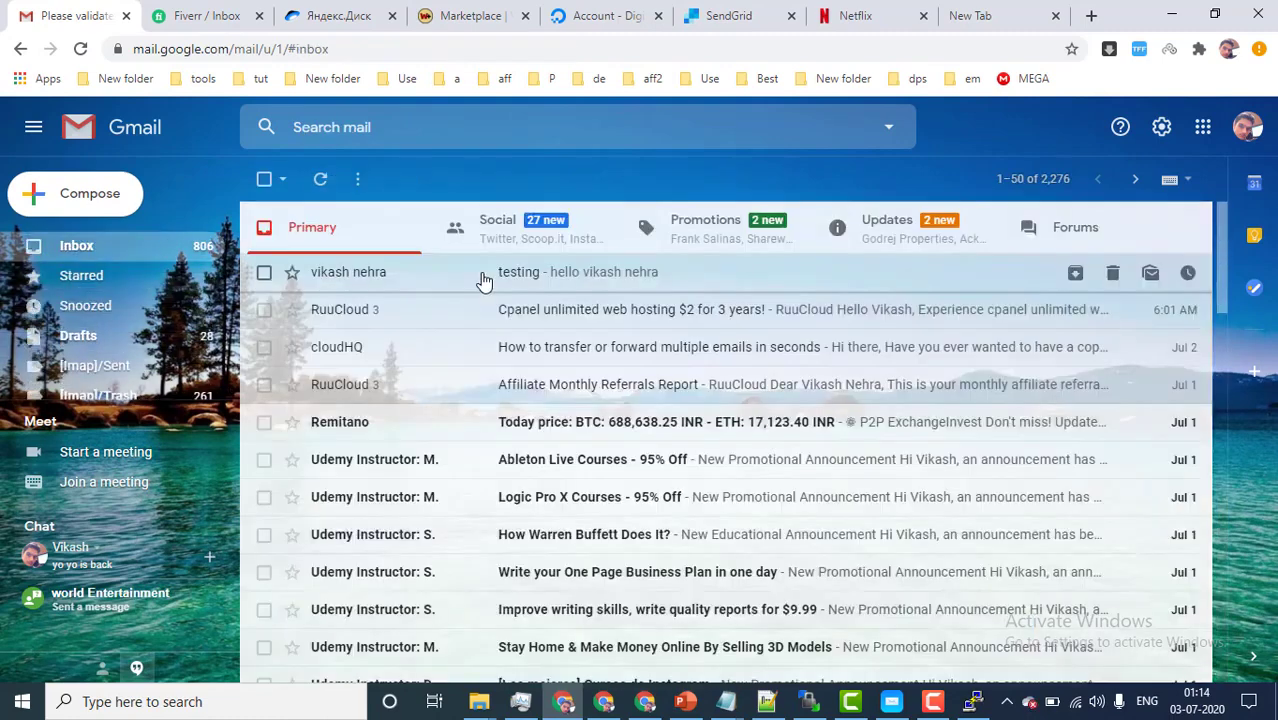
# - Open the 'testing' email, then open the second Gmail account in a new tab
pyautogui.click(352, 280)
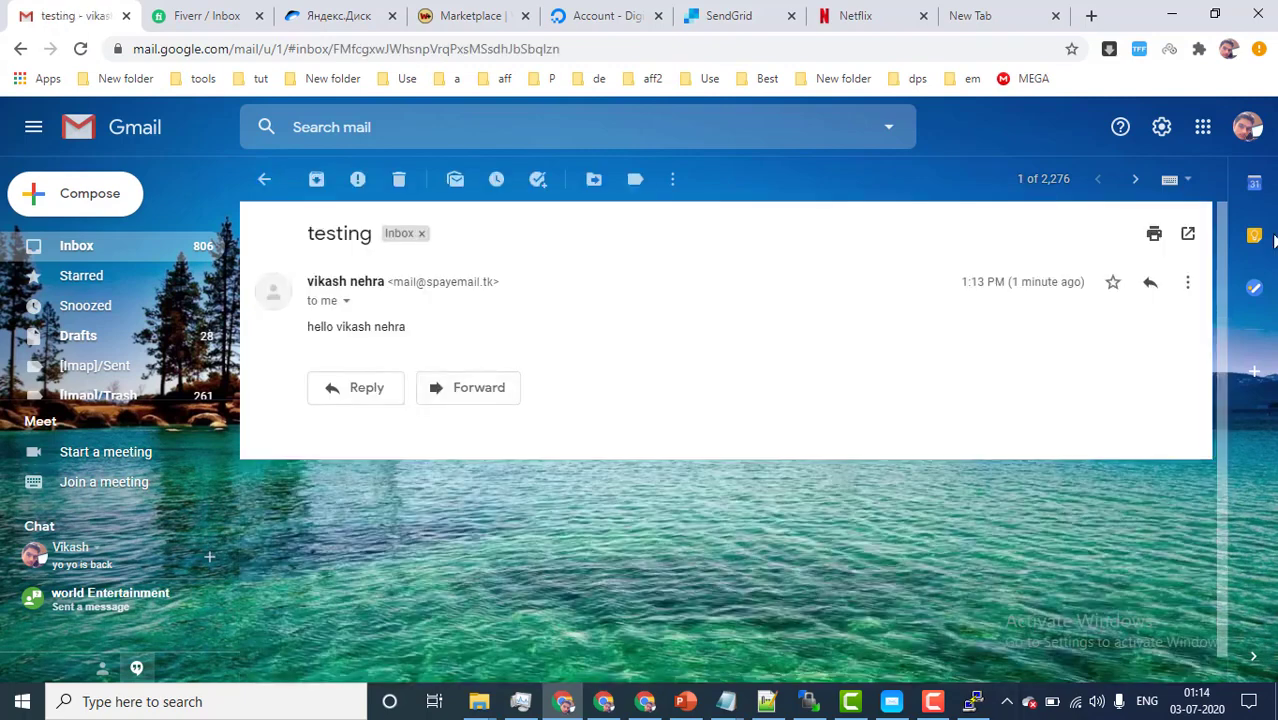
pyautogui.click(1249, 141)
pyautogui.click(1107, 422)
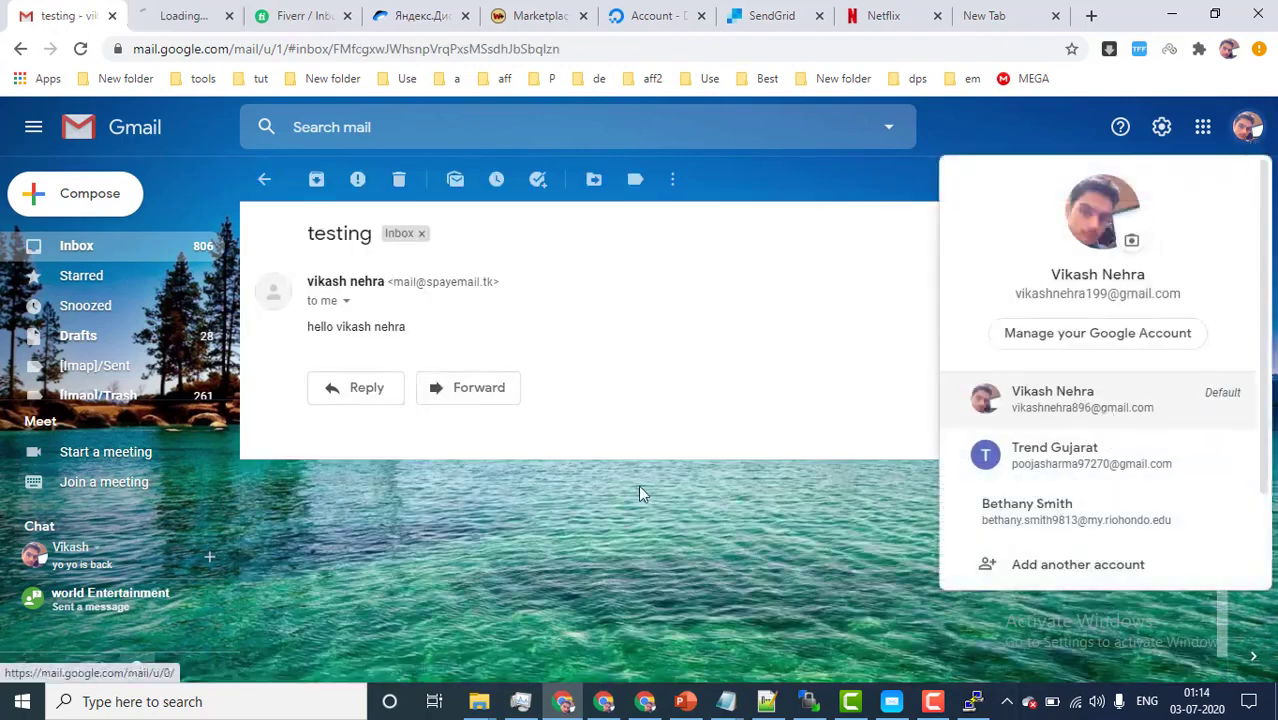
pyautogui.click(175, 15)
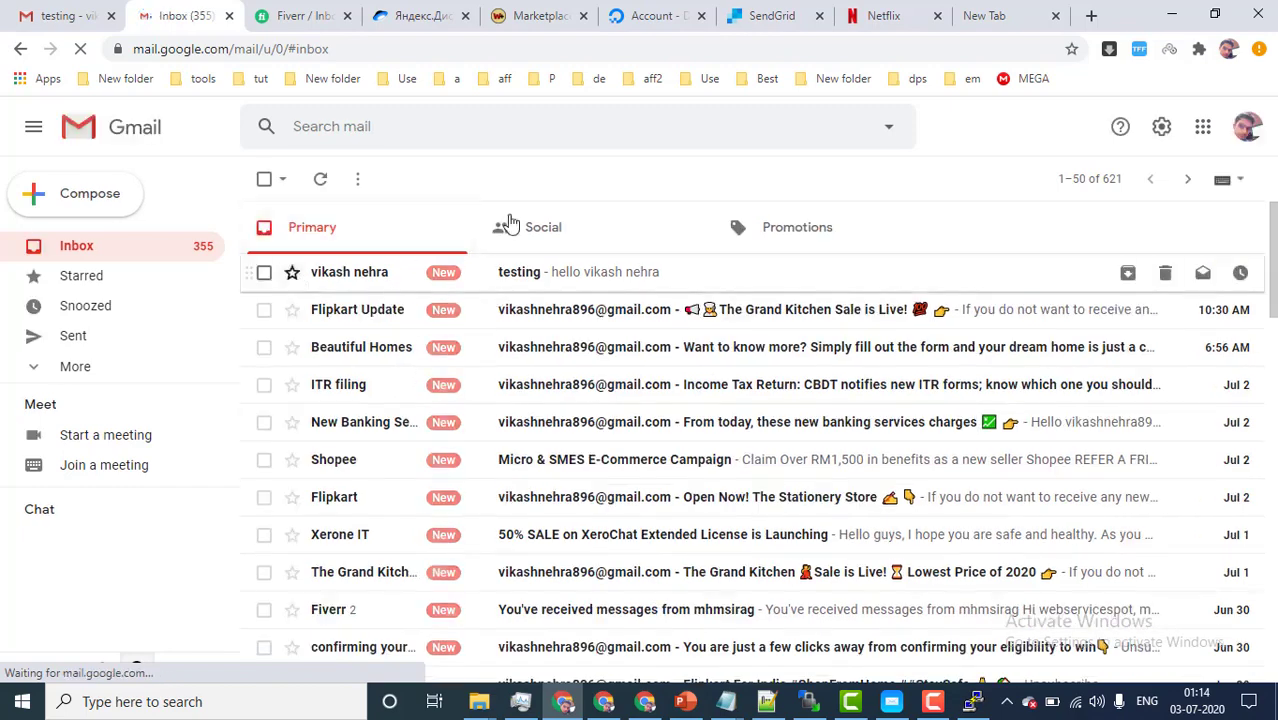
# - Open the second account's 'testing' email and confirm it was addressed to that account
pyautogui.click(562, 286)
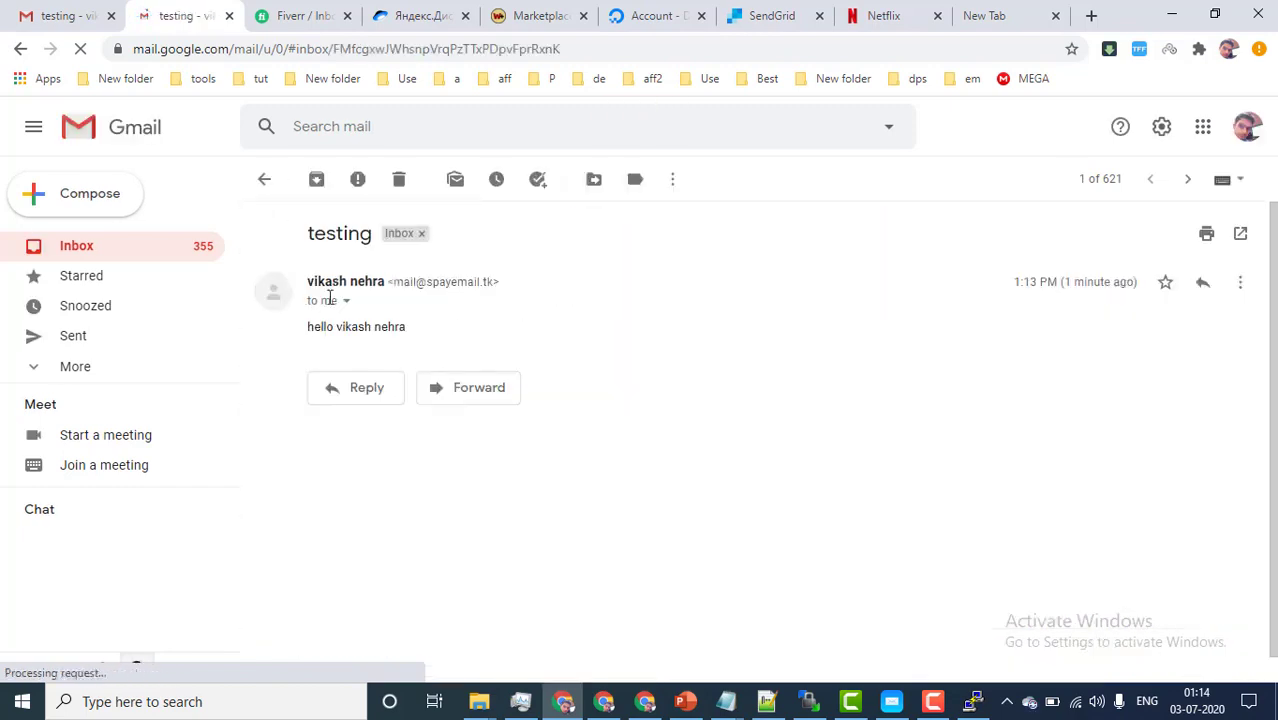
pyautogui.click(346, 300)
pyautogui.click(347, 302)
pyautogui.click(348, 304)
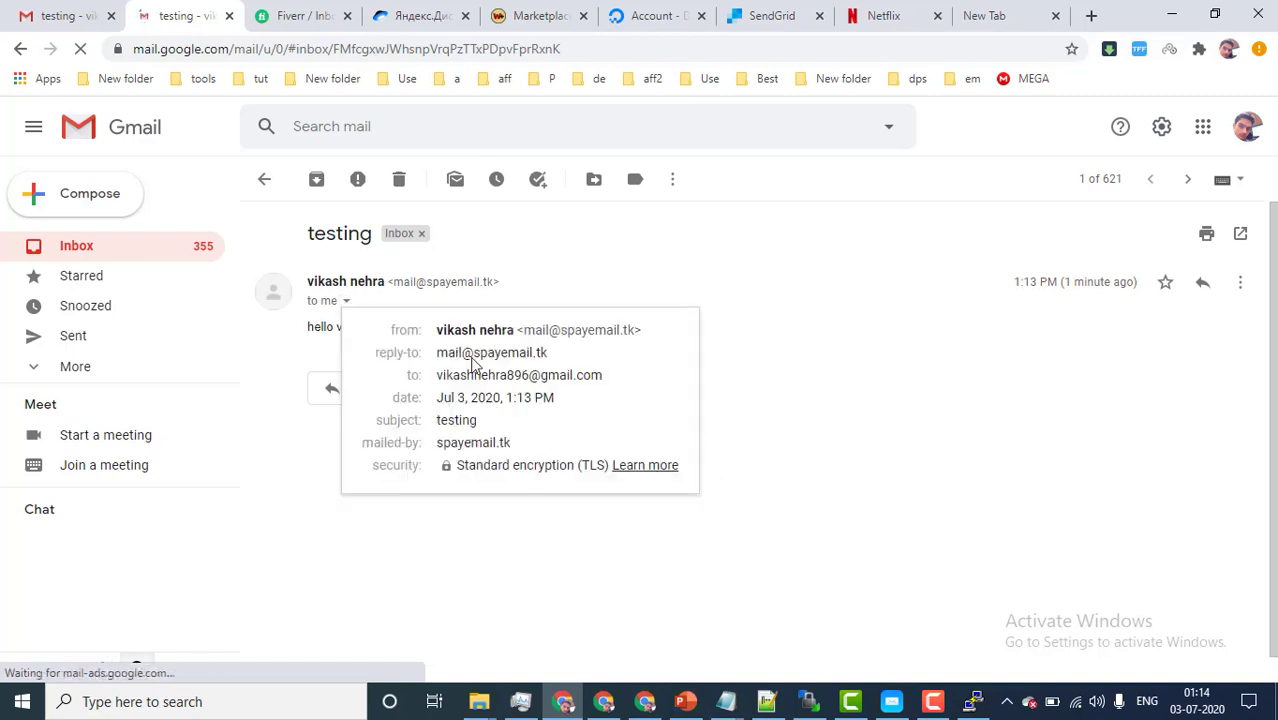
pyautogui.click(1003, 406)
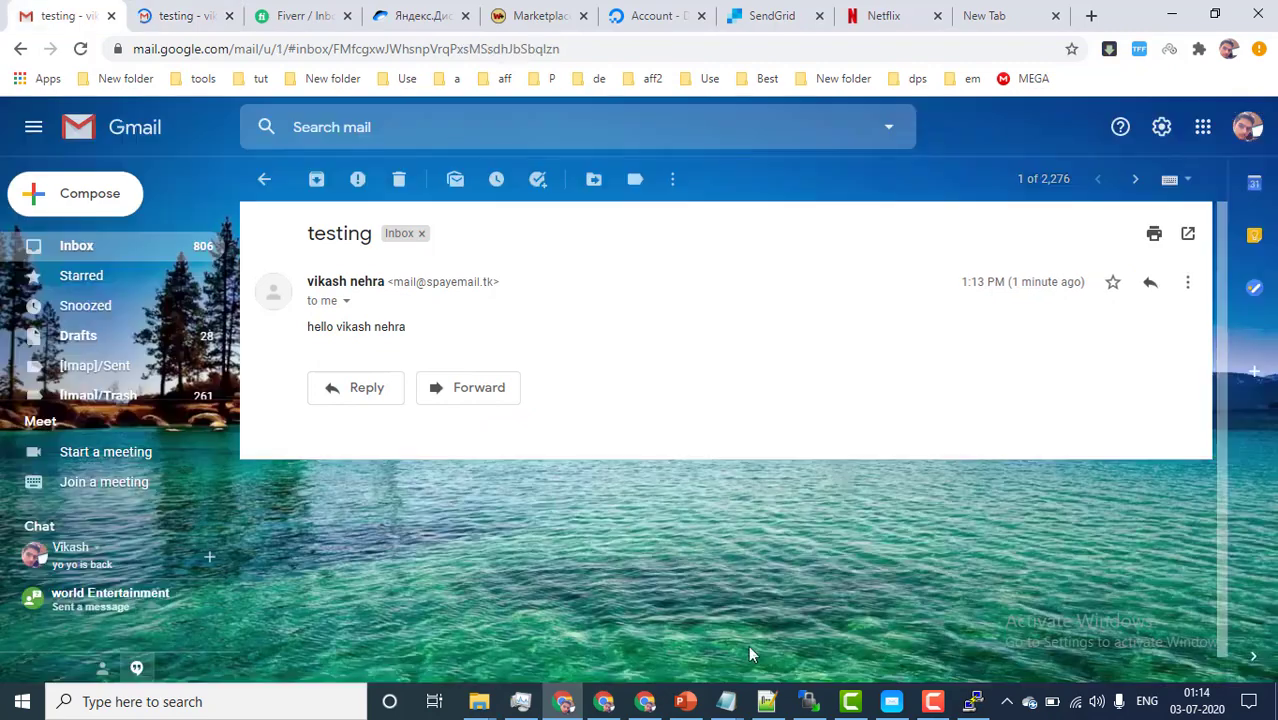
pyautogui.click(685, 701)
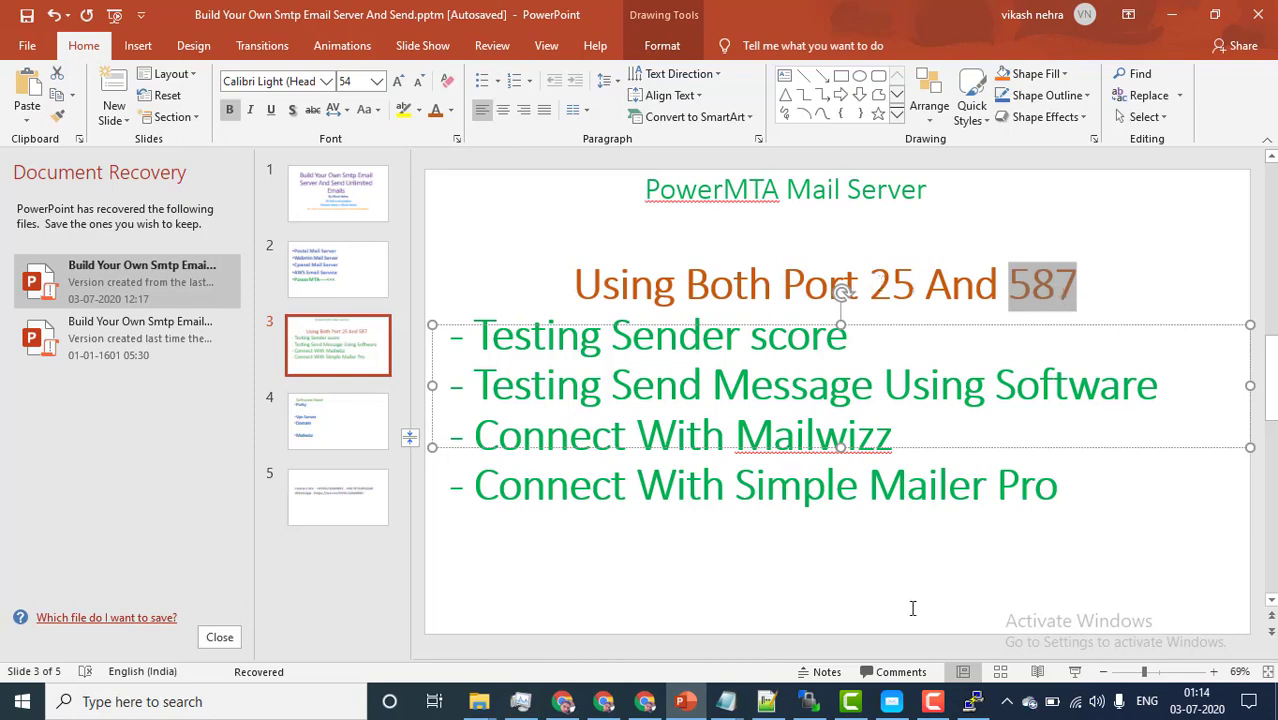
# - Bring Chrome forward and switch to the YouTube channel's Videos tab
pyautogui.click(604, 701)
pyautogui.click(157, 12)
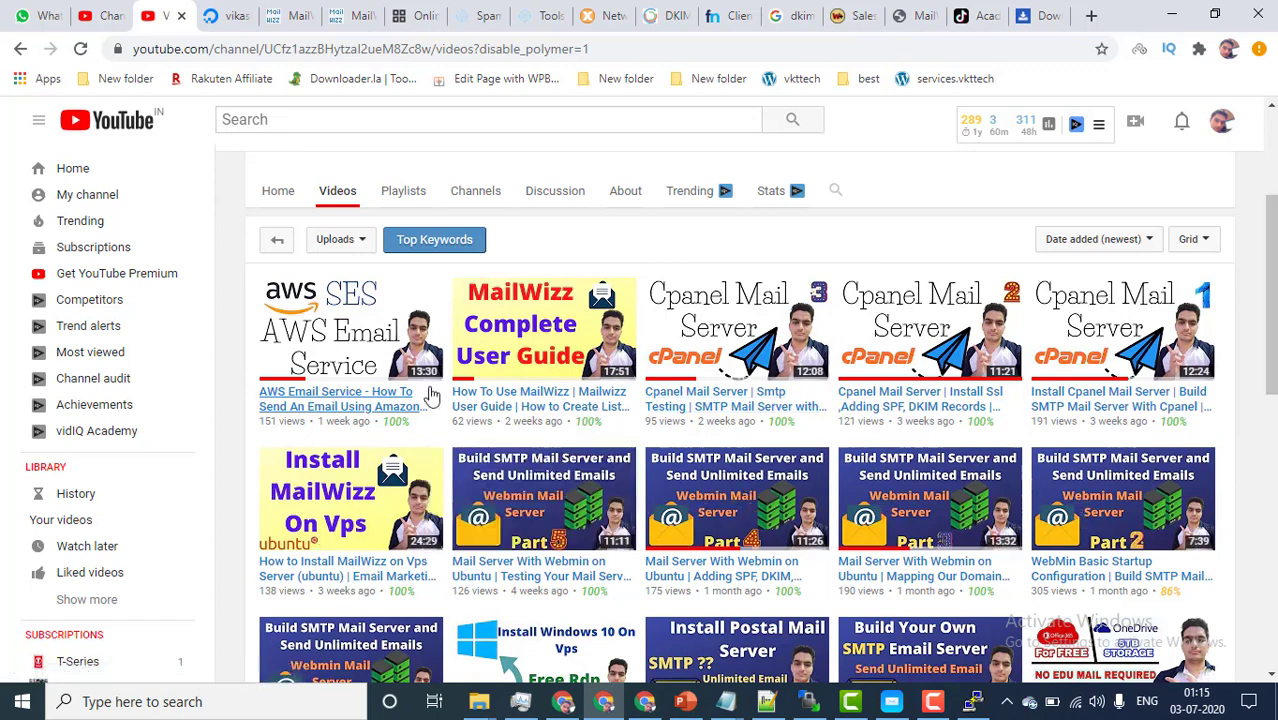
# - Switch back to PowerPoint's slide 3 and deselect the '587' text
pyautogui.scroll(-1, 436, 400)
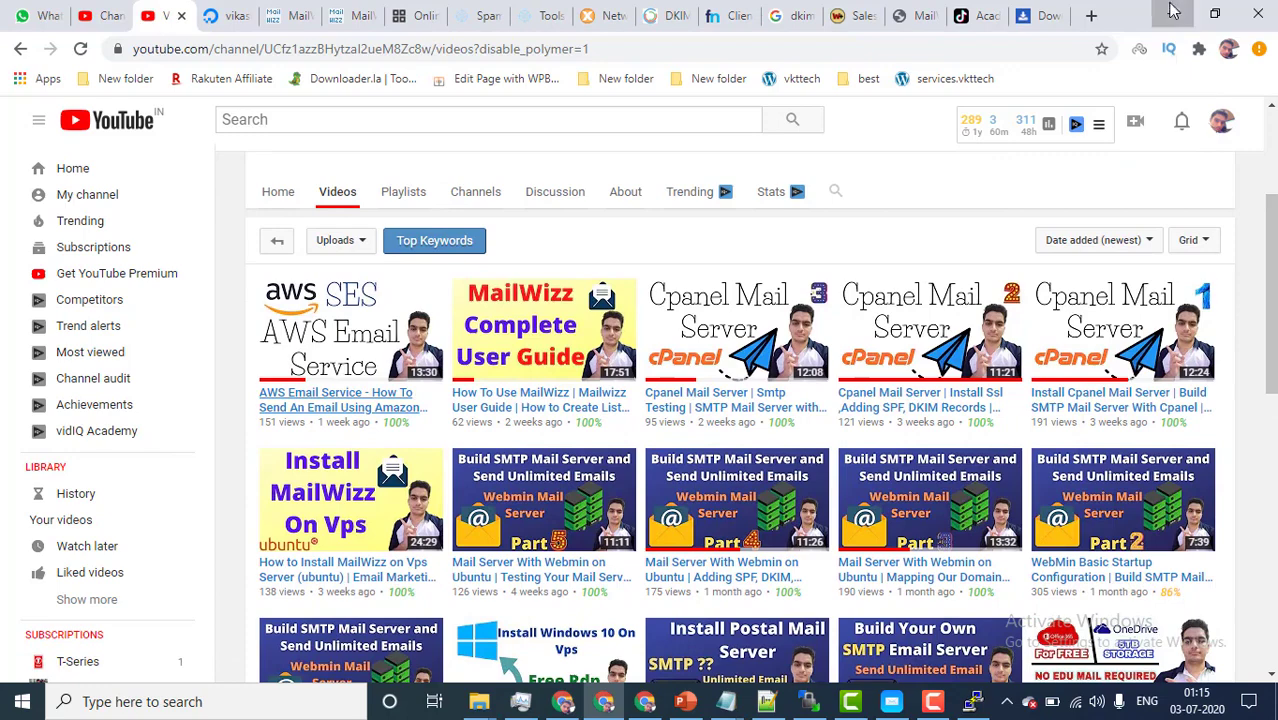
pyautogui.hotkey('alt', 'Tab')
pyautogui.click(786, 556)
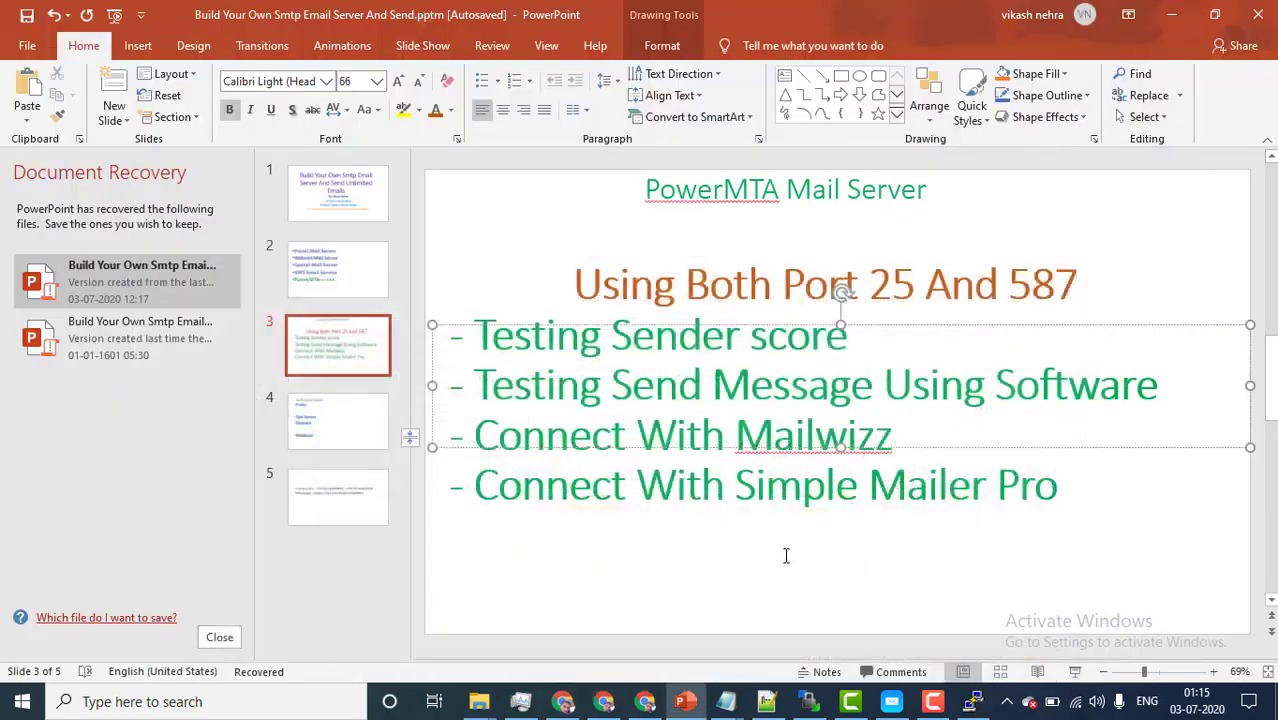